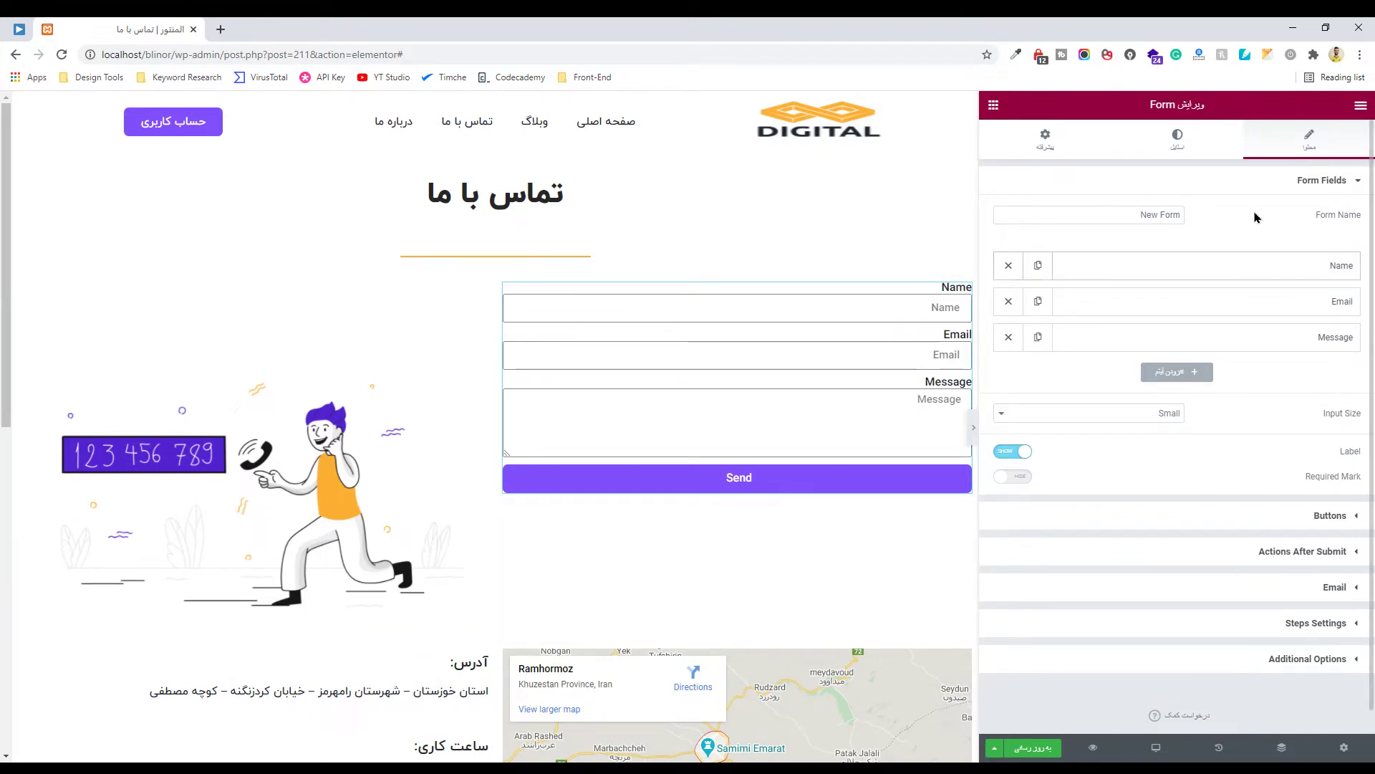
Try reordering the Name field to the end of the list and back to first, and add an empty fourth field
{"action": "left_click_drag", "start_coordinate": [1118, 214], "coordinate": [1182, 220]}
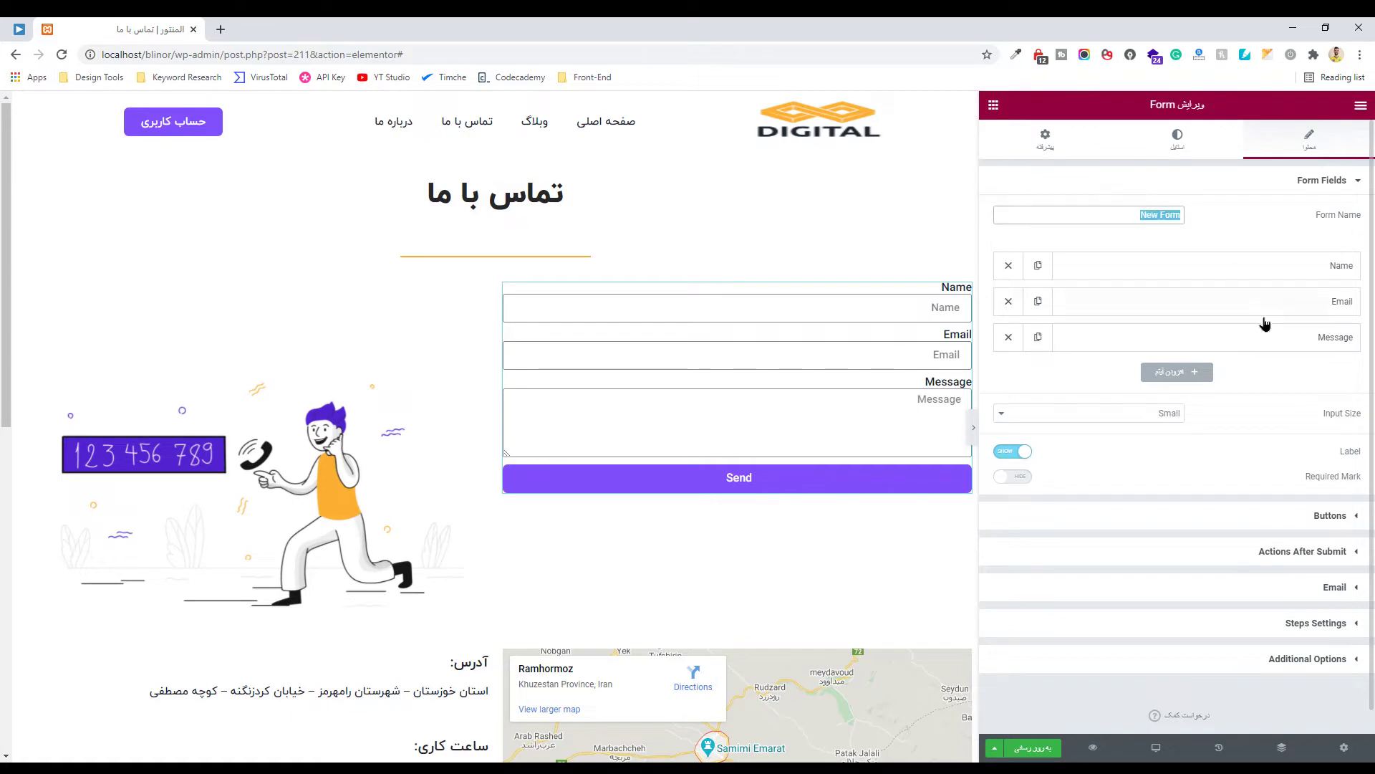
{"action": "left_click_drag", "start_coordinate": [1210, 277], "coordinate": [1248, 280]}
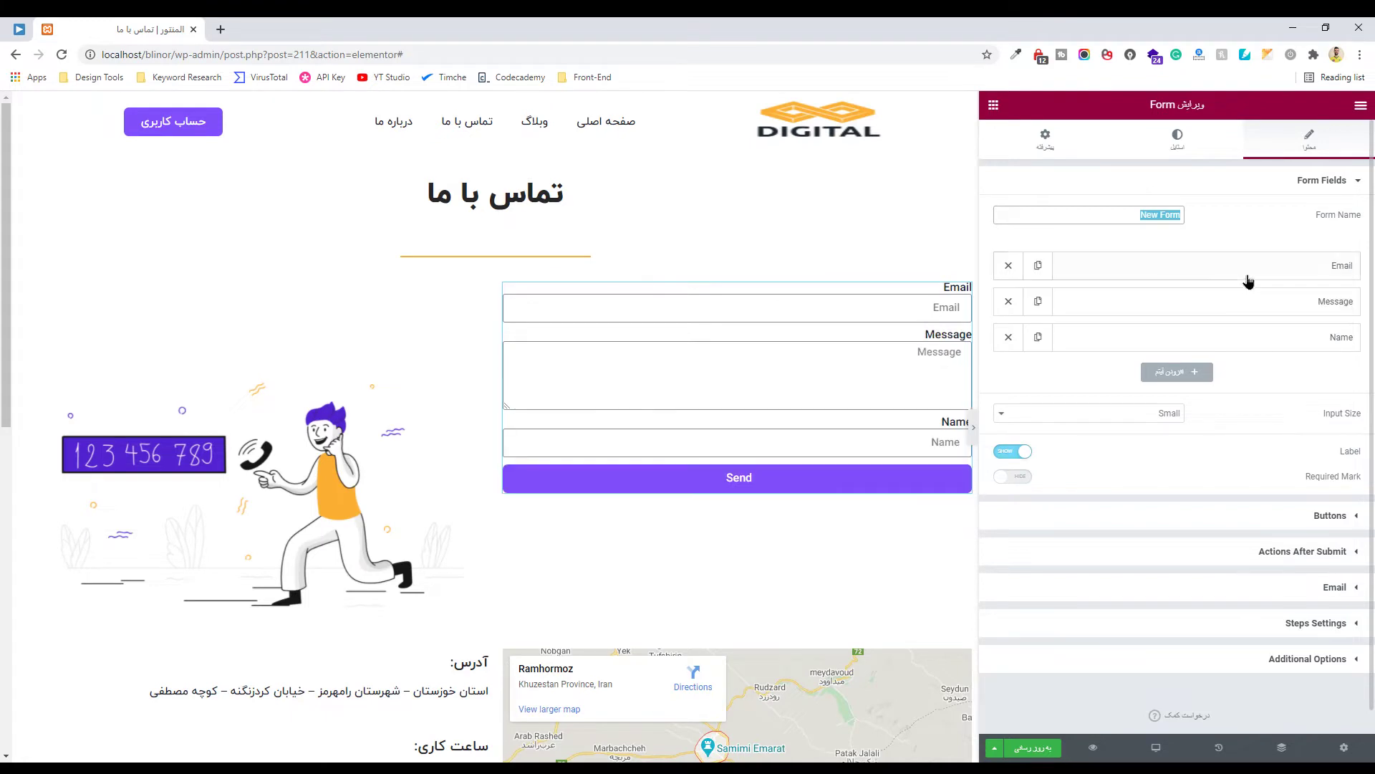
{"action": "left_click", "coordinate": [1185, 373]}
{"action": "left_click_drag", "start_coordinate": [1211, 337], "coordinate": [1213, 261]}
Open the Name field's settings and change its type to Email
{"action": "left_click", "coordinate": [1300, 265]}
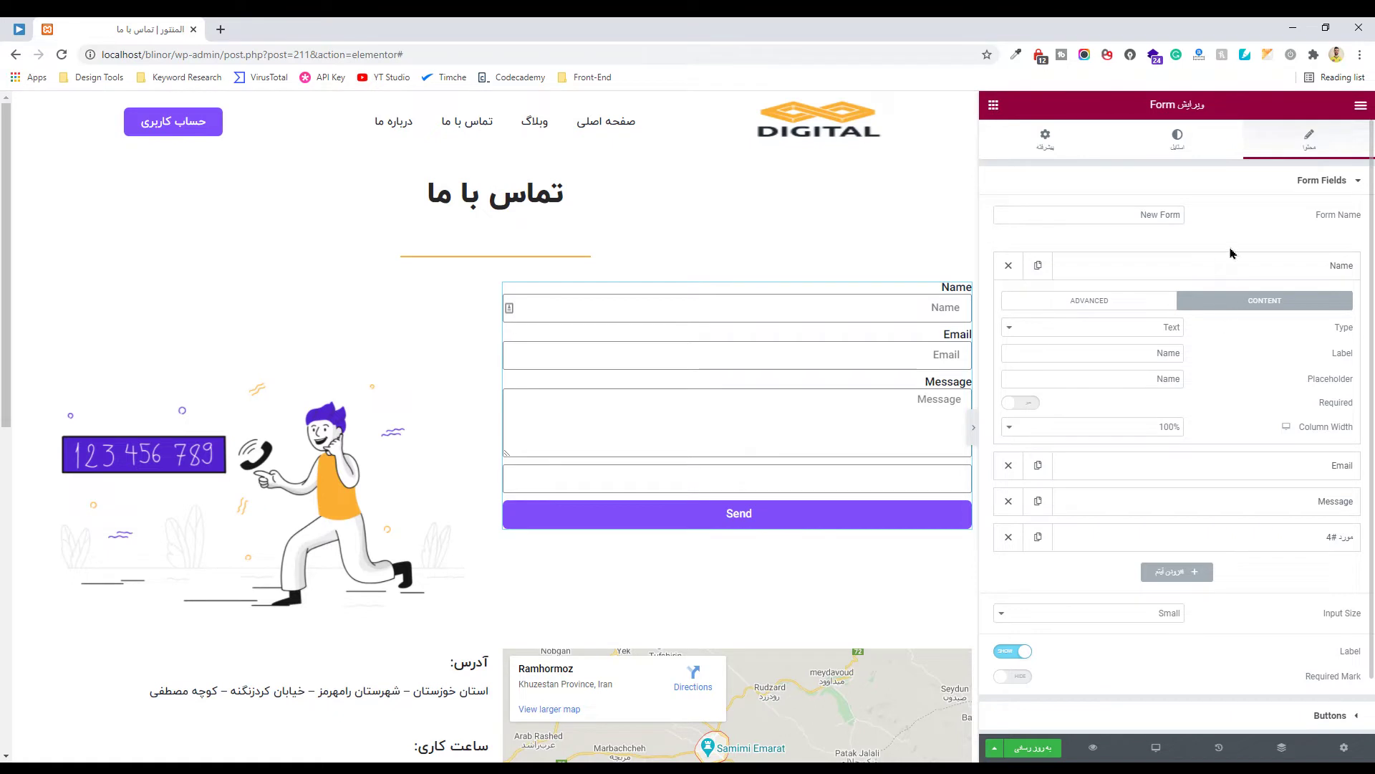
{"action": "left_click", "coordinate": [1328, 270]}
{"action": "left_click", "coordinate": [1329, 271]}
{"action": "left_click", "coordinate": [1164, 327]}
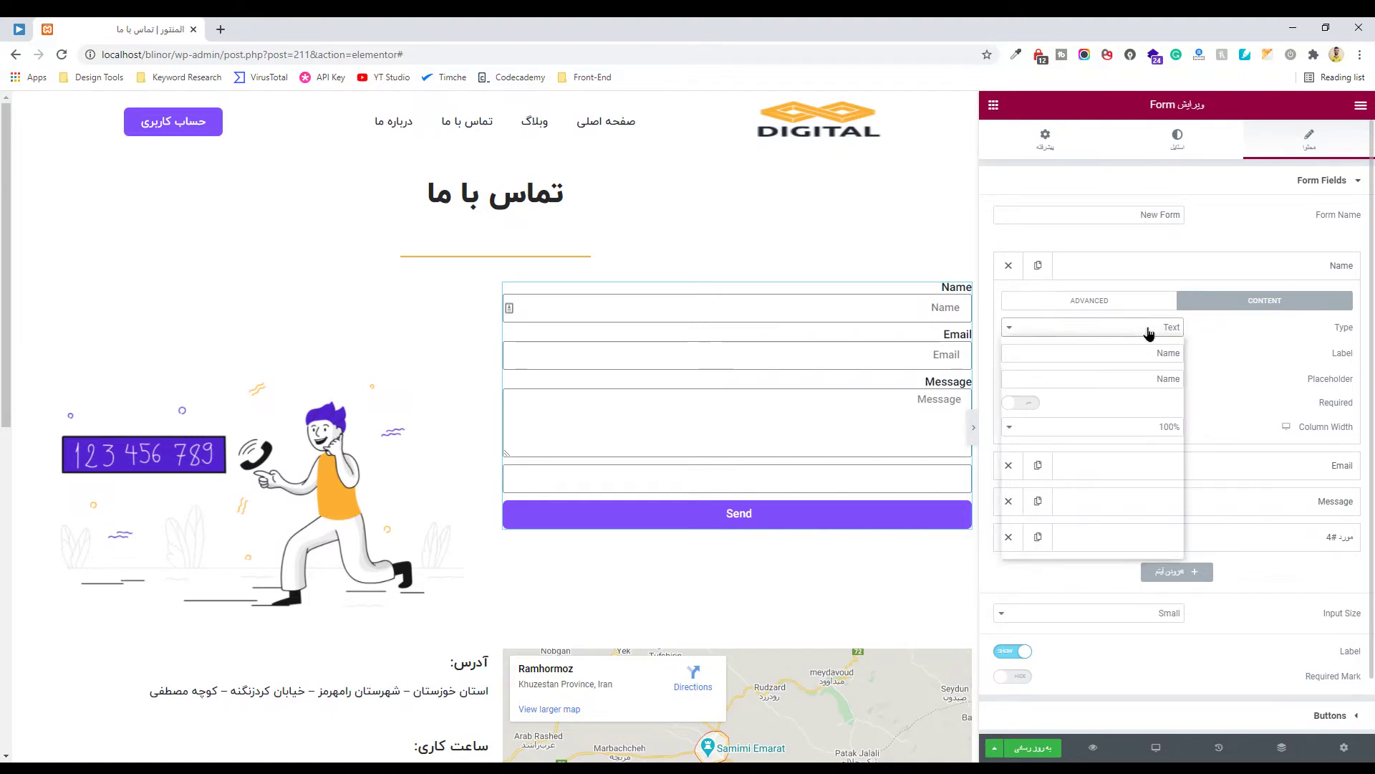
{"action": "left_click", "coordinate": [1174, 346]}
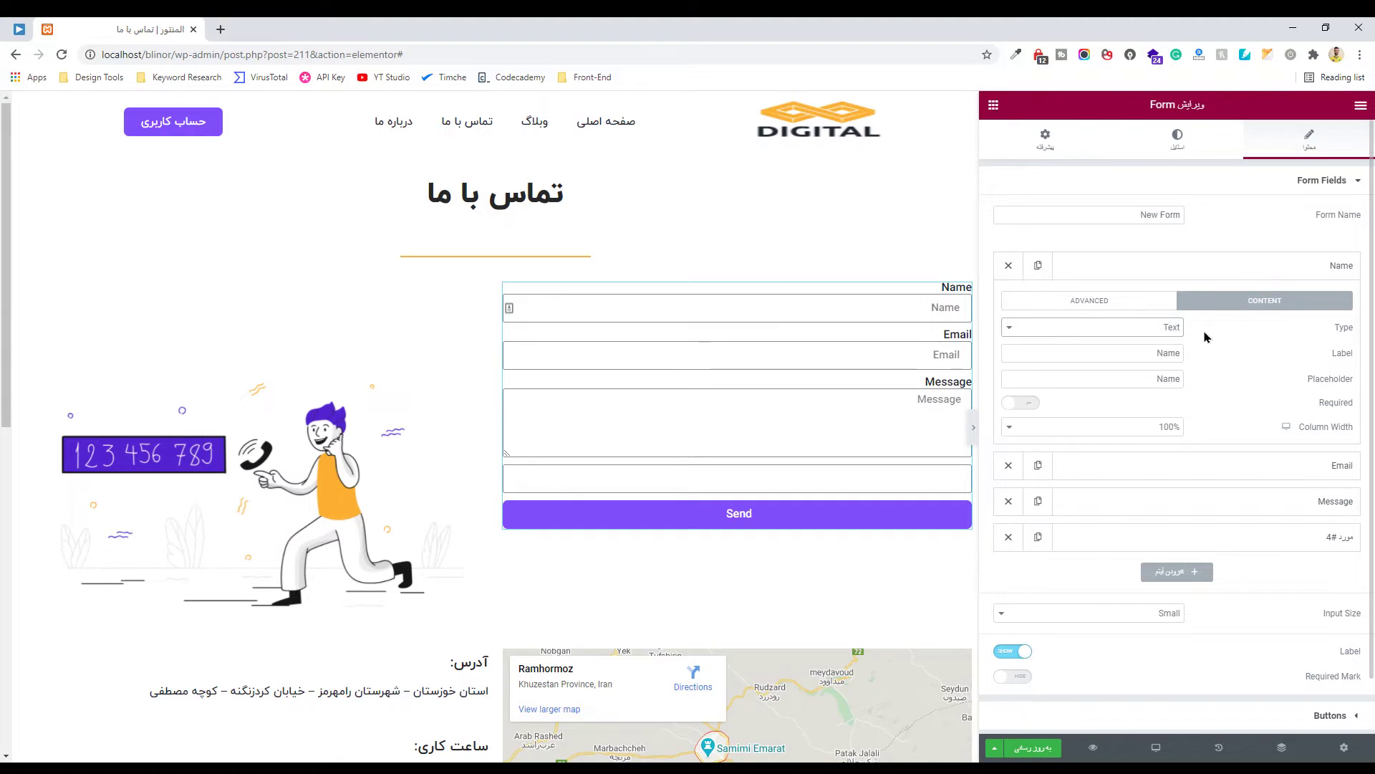
{"action": "left_click", "coordinate": [1149, 329]}
{"action": "left_click", "coordinate": [1150, 350]}
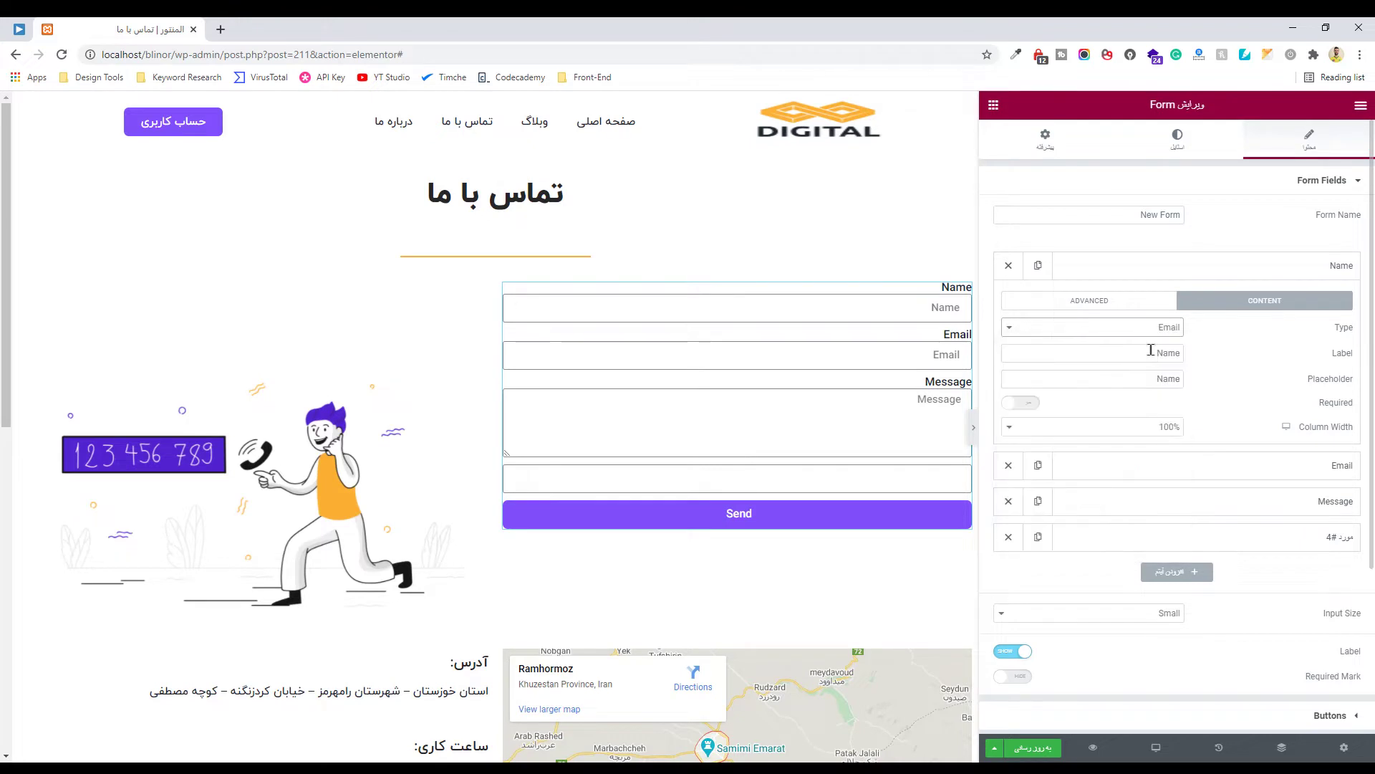
Test the Name input in the canvas and in the page preview, and return to the editor
{"action": "left_click", "coordinate": [935, 307]}
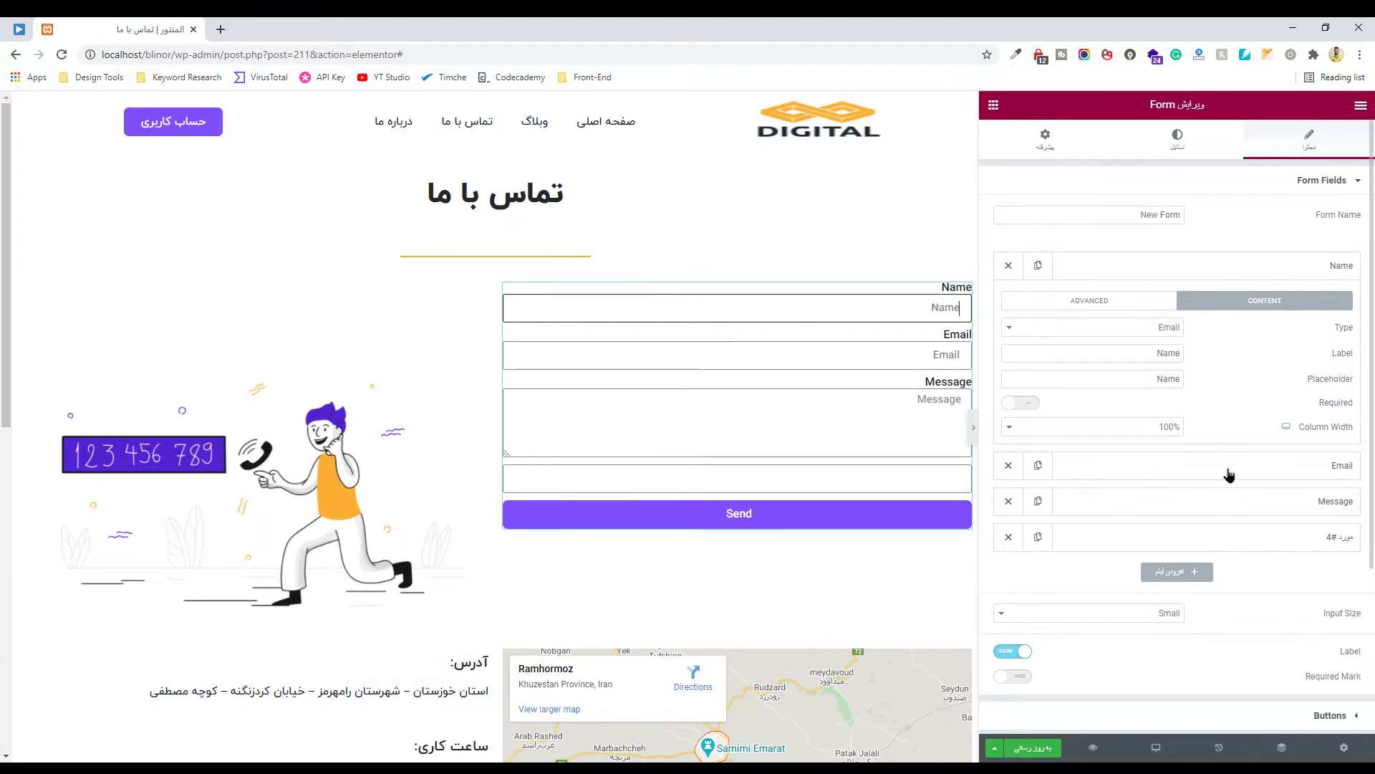
{"action": "left_click", "coordinate": [1092, 749]}
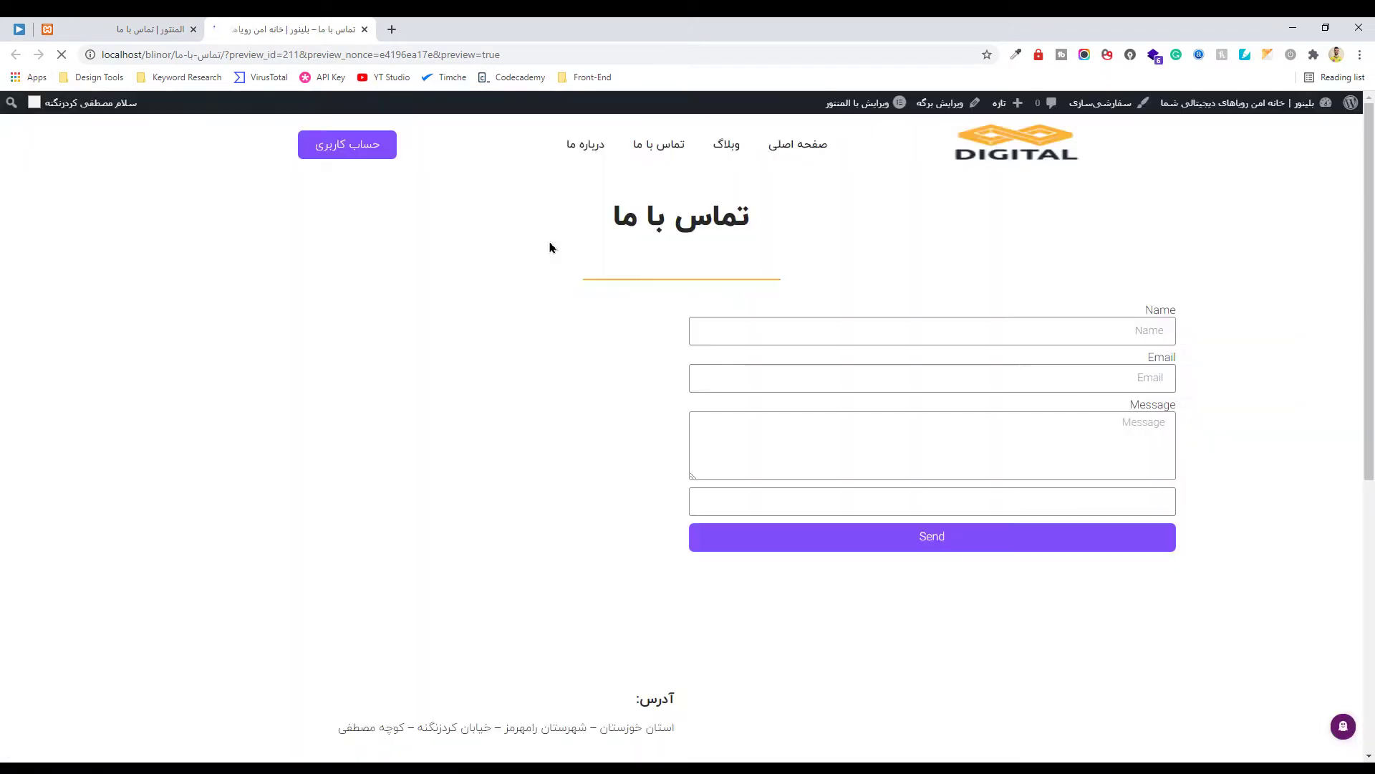
{"action": "left_click", "coordinate": [1121, 334]}
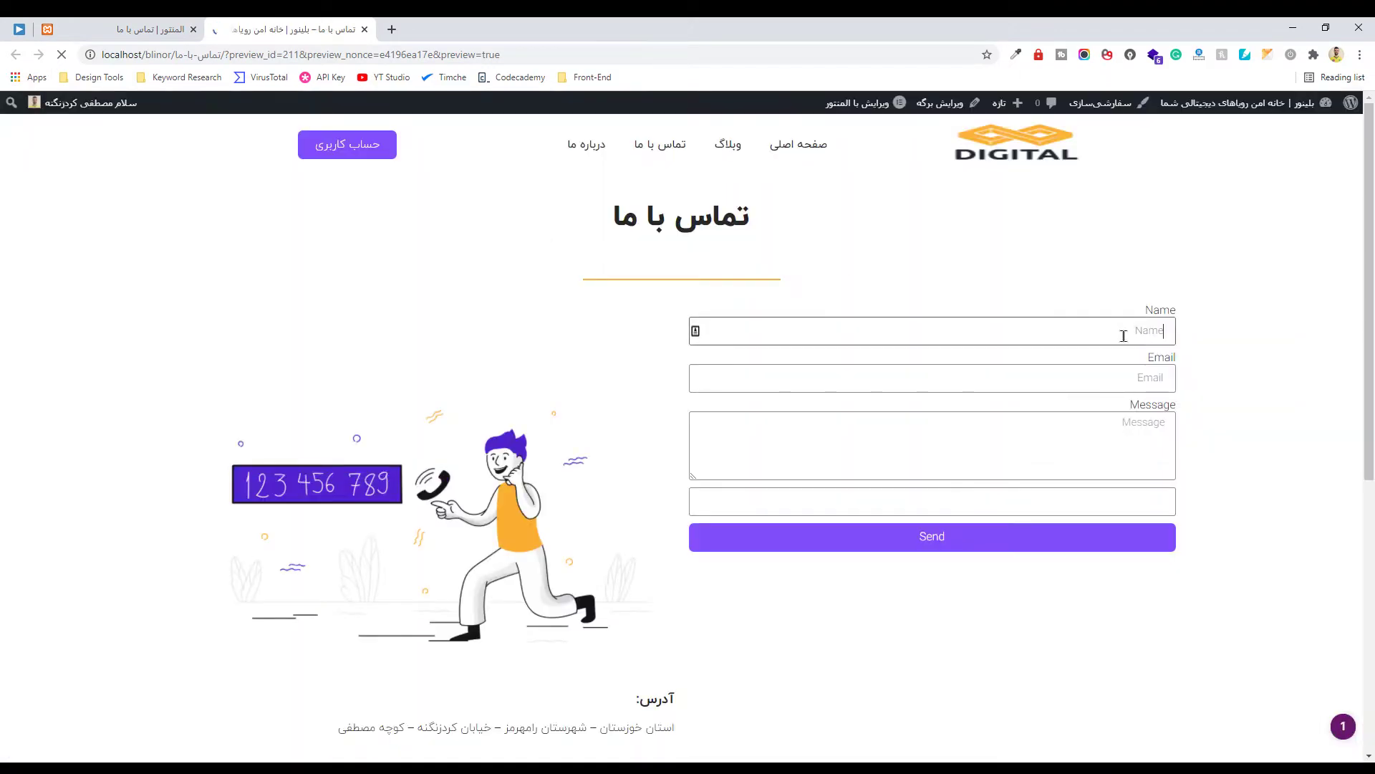
{"action": "key", "text": "ctrl+Tab"}
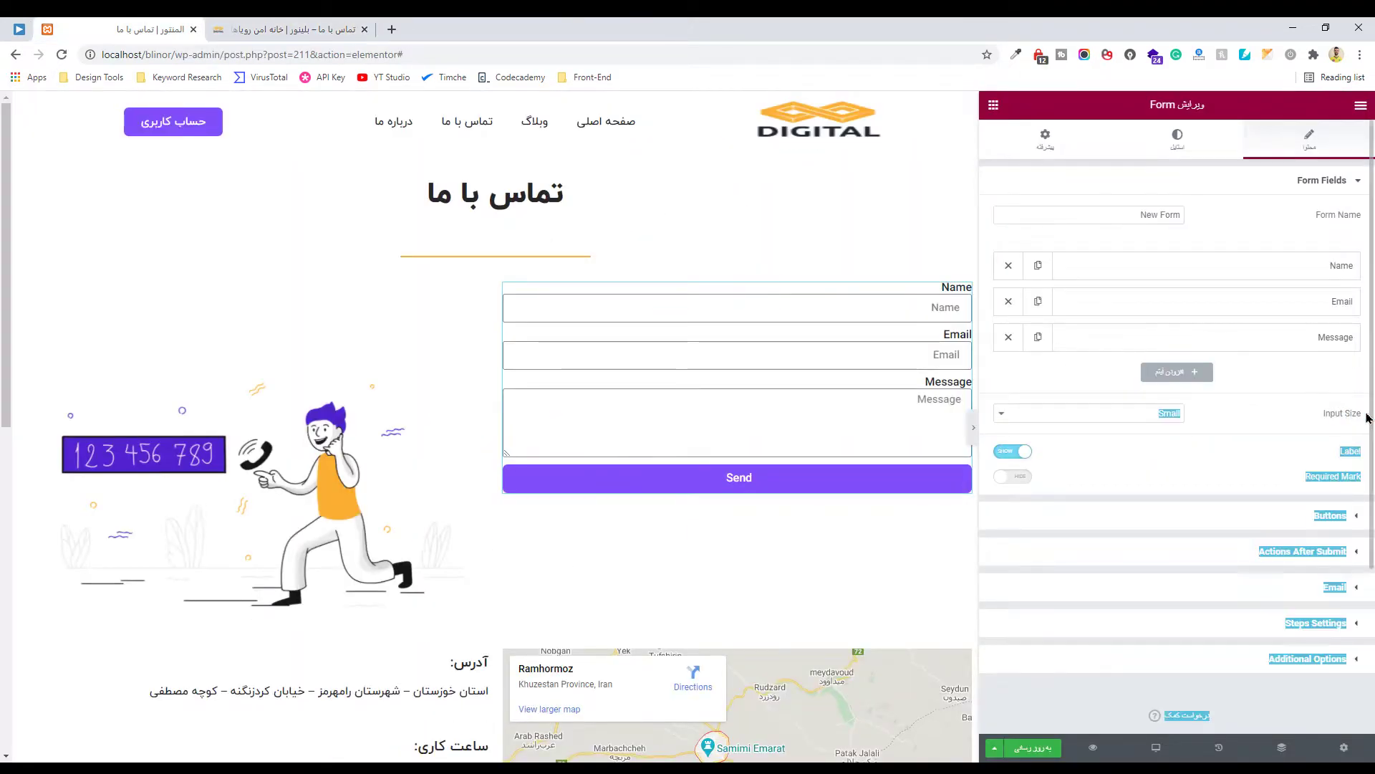
Try the larger input sizes up to Extra Large, and set the form's input size to Extra Small
{"action": "left_click", "coordinate": [1161, 414]}
{"action": "left_click", "coordinate": [1165, 452]}
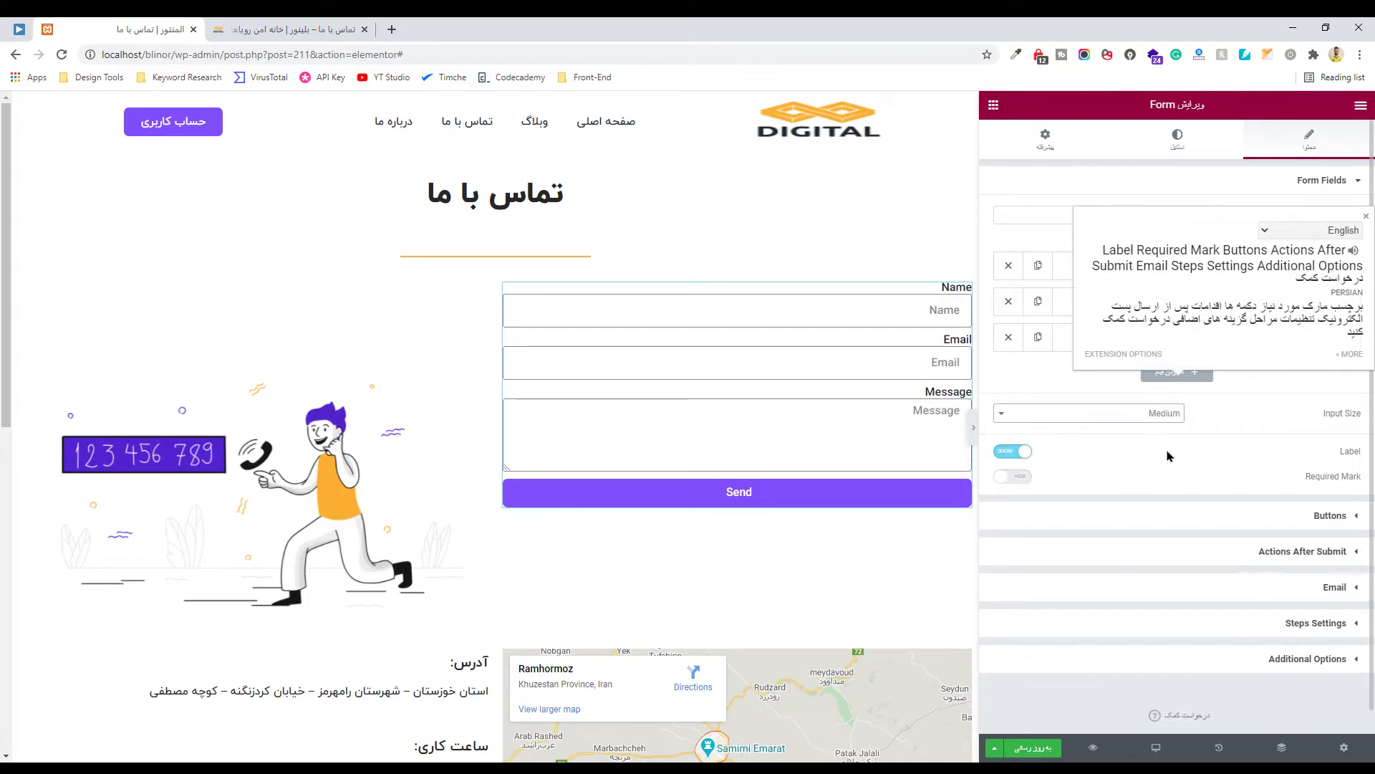
{"action": "left_click", "coordinate": [1154, 416]}
{"action": "left_click", "coordinate": [1152, 464]}
{"action": "left_click", "coordinate": [1154, 414]}
{"action": "left_click", "coordinate": [1155, 472]}
{"action": "left_click", "coordinate": [1161, 415]}
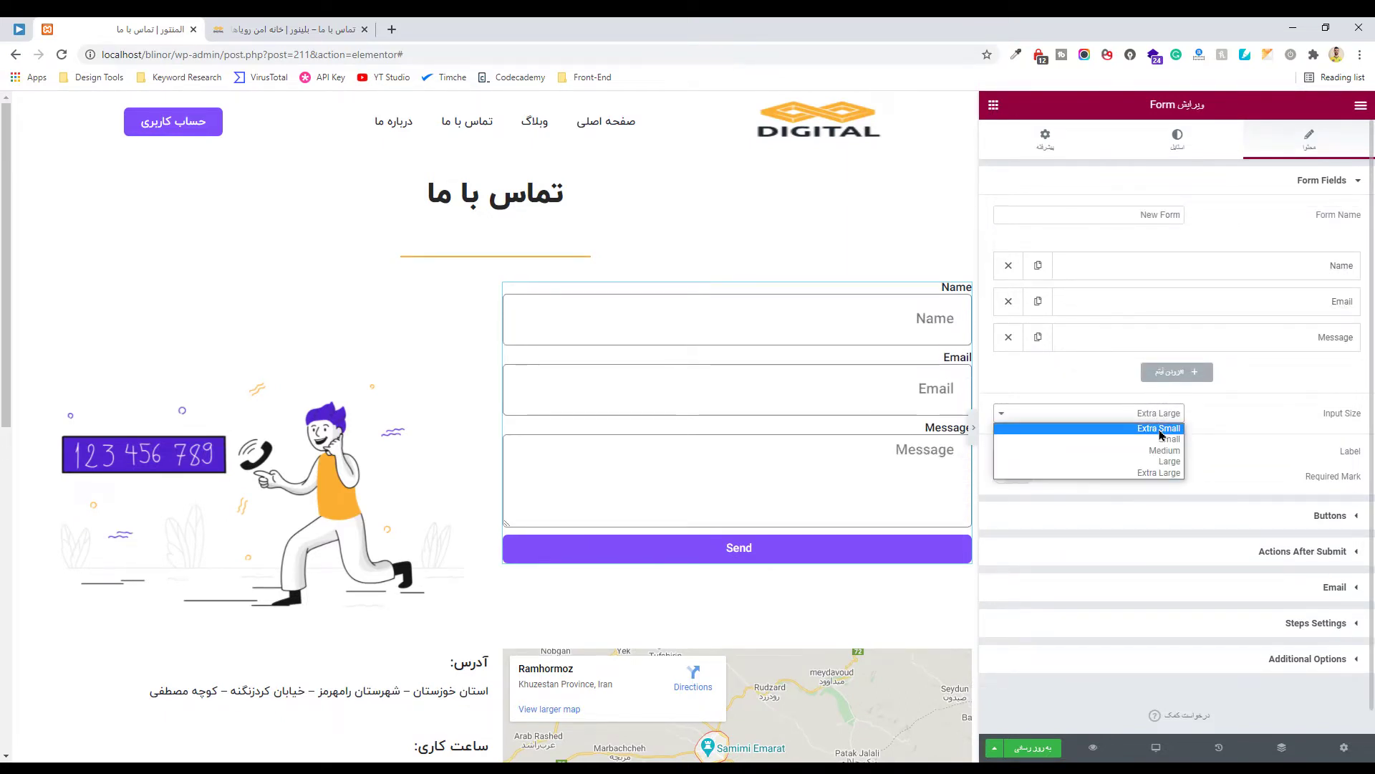
{"action": "left_click", "coordinate": [1118, 426]}
Test hiding the field labels, leave them shown, and enable the required mark
{"action": "left_click", "coordinate": [1013, 458]}
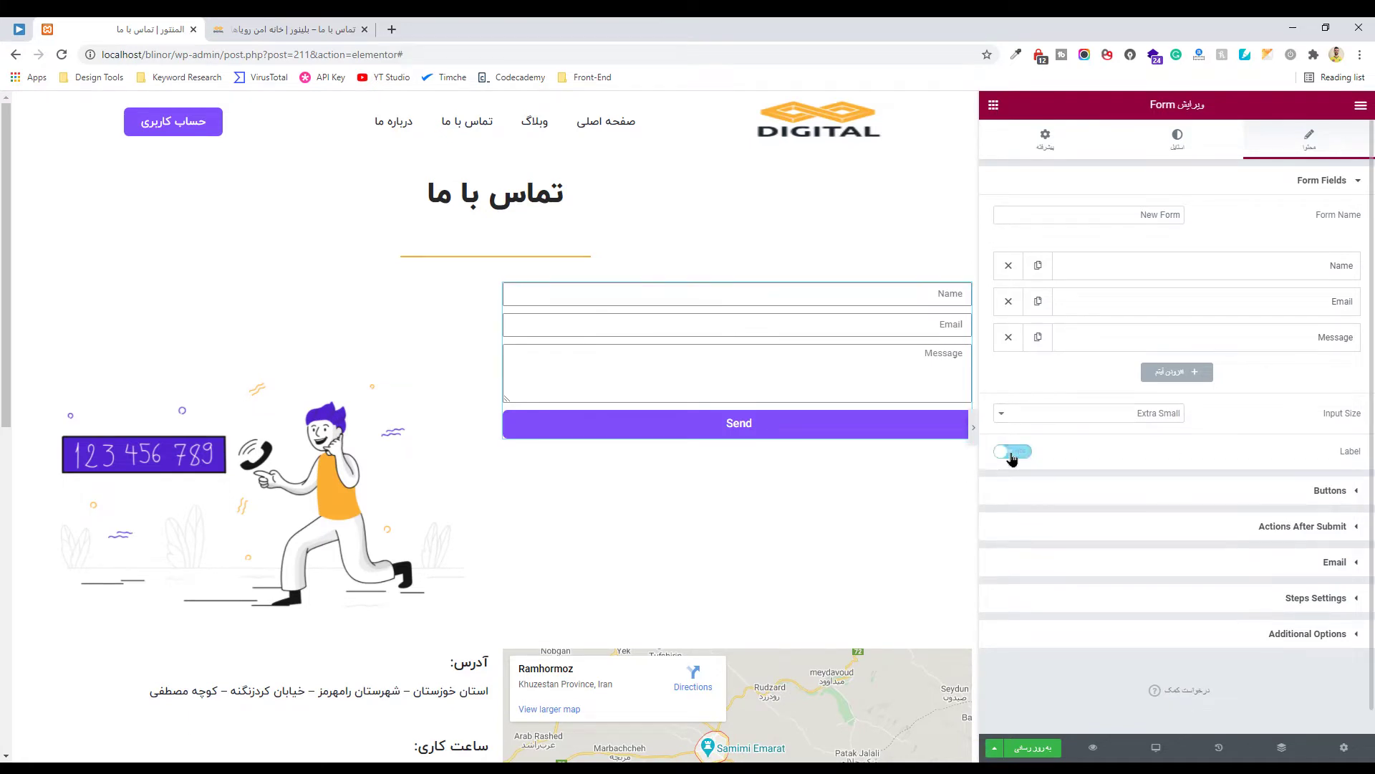
{"action": "left_click", "coordinate": [1012, 459]}
{"action": "left_click", "coordinate": [1013, 458]}
{"action": "left_click", "coordinate": [1012, 458]}
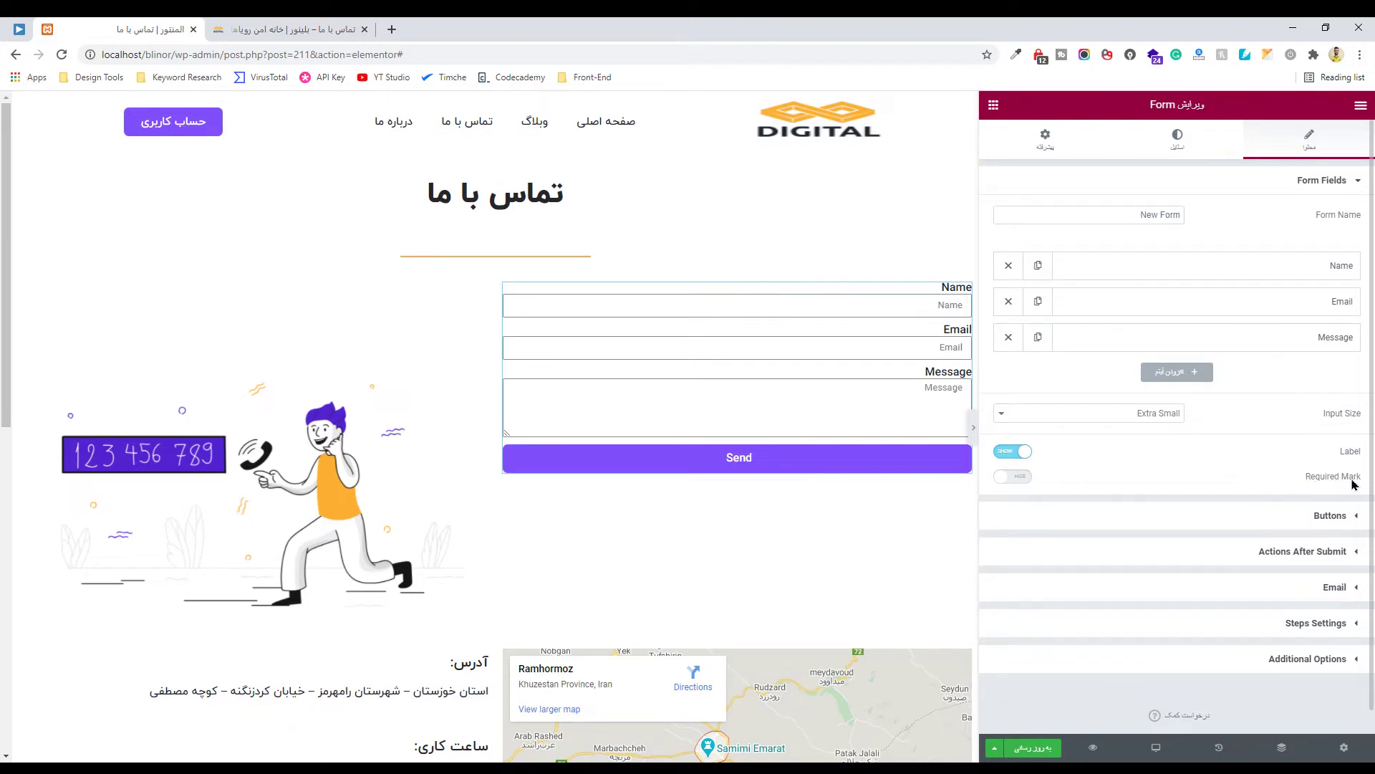
{"action": "left_click", "coordinate": [1015, 479]}
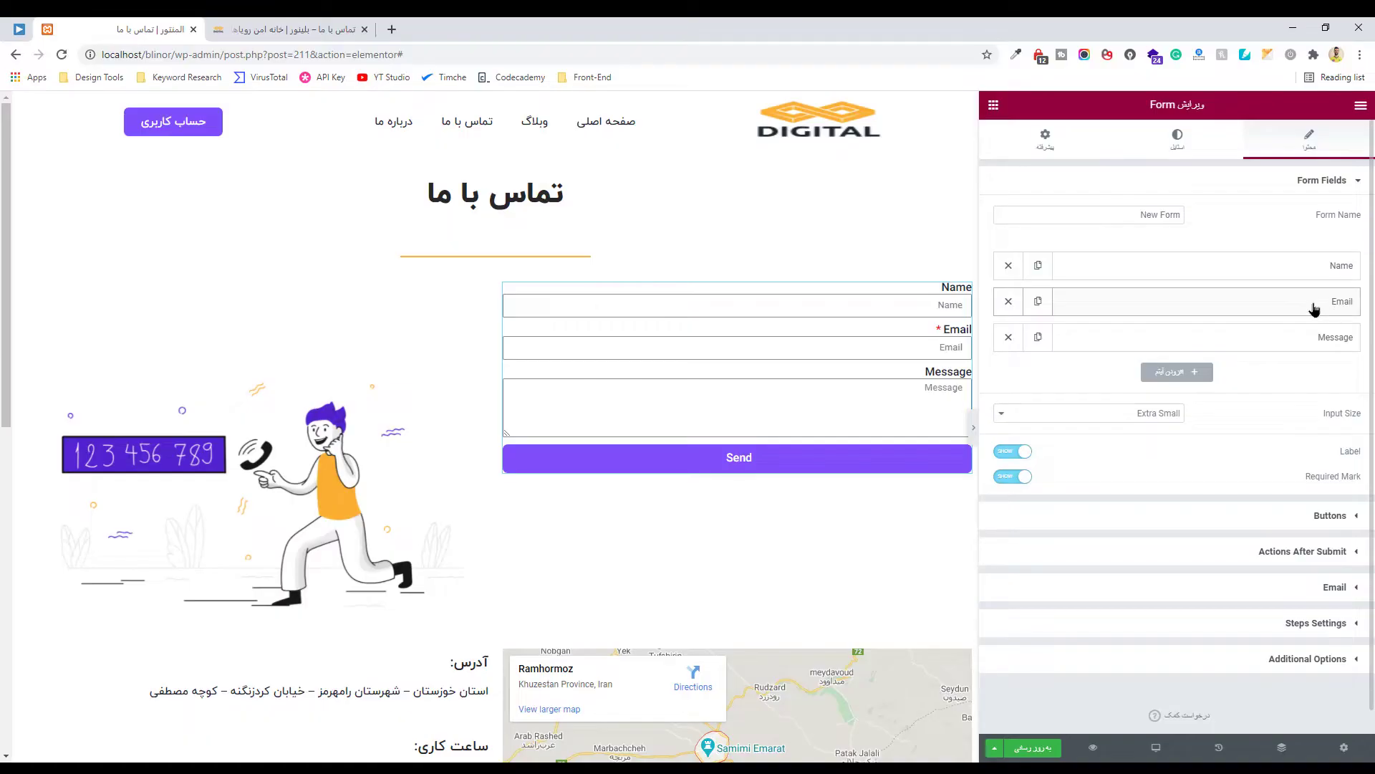
Change the Email field's label to "ایمیل" and keep the field required
{"action": "left_click", "coordinate": [1318, 306]}
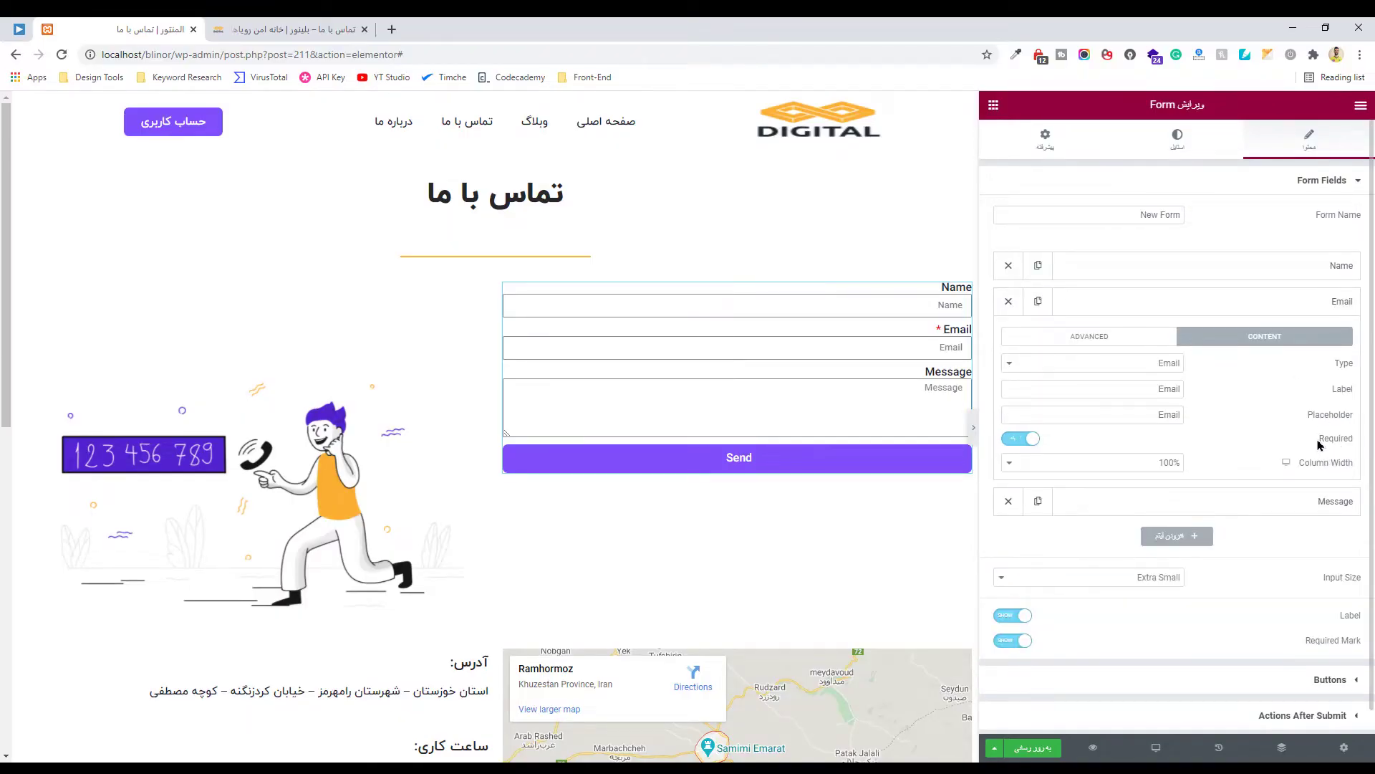
{"action": "left_click", "coordinate": [1289, 442]}
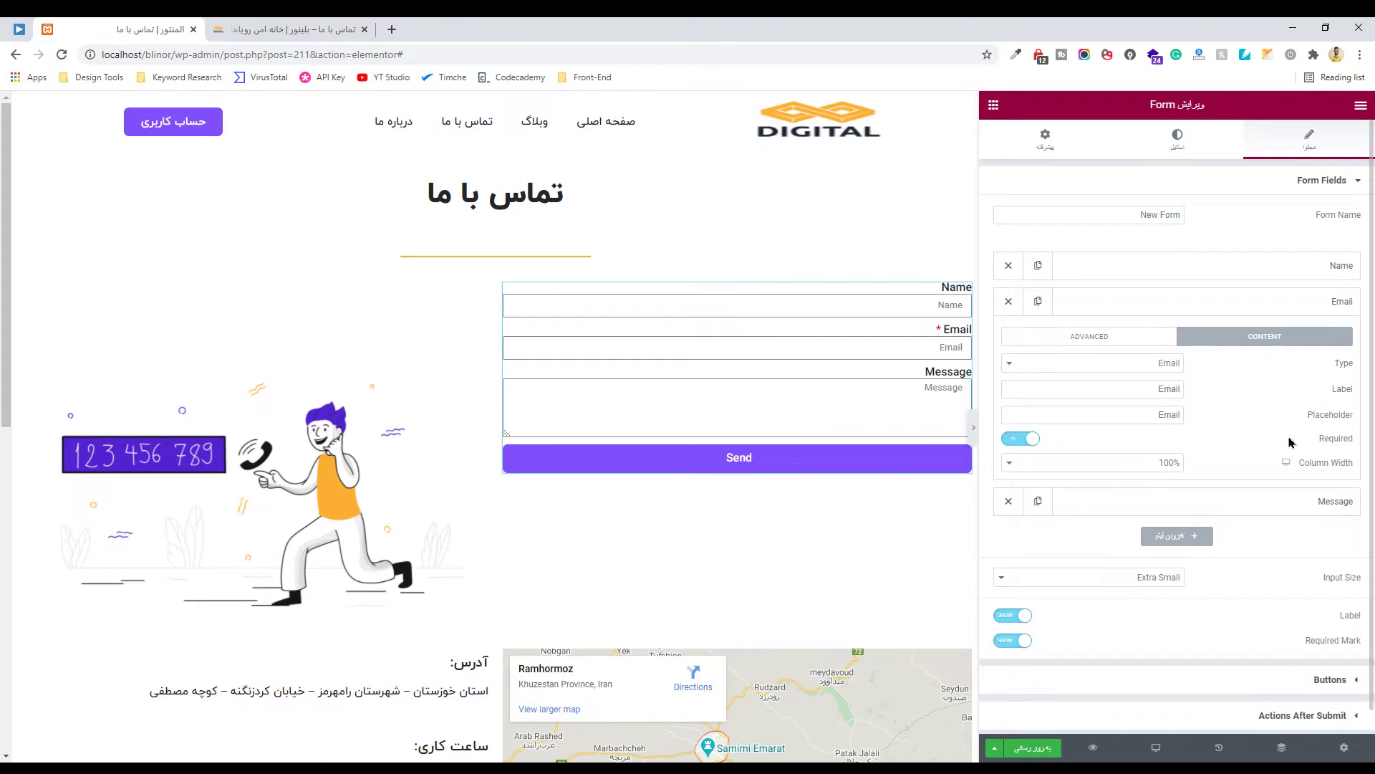
{"action": "left_click", "coordinate": [1023, 440]}
{"action": "left_click", "coordinate": [1025, 442]}
{"action": "left_click_drag", "start_coordinate": [1152, 388], "coordinate": [1195, 394]}
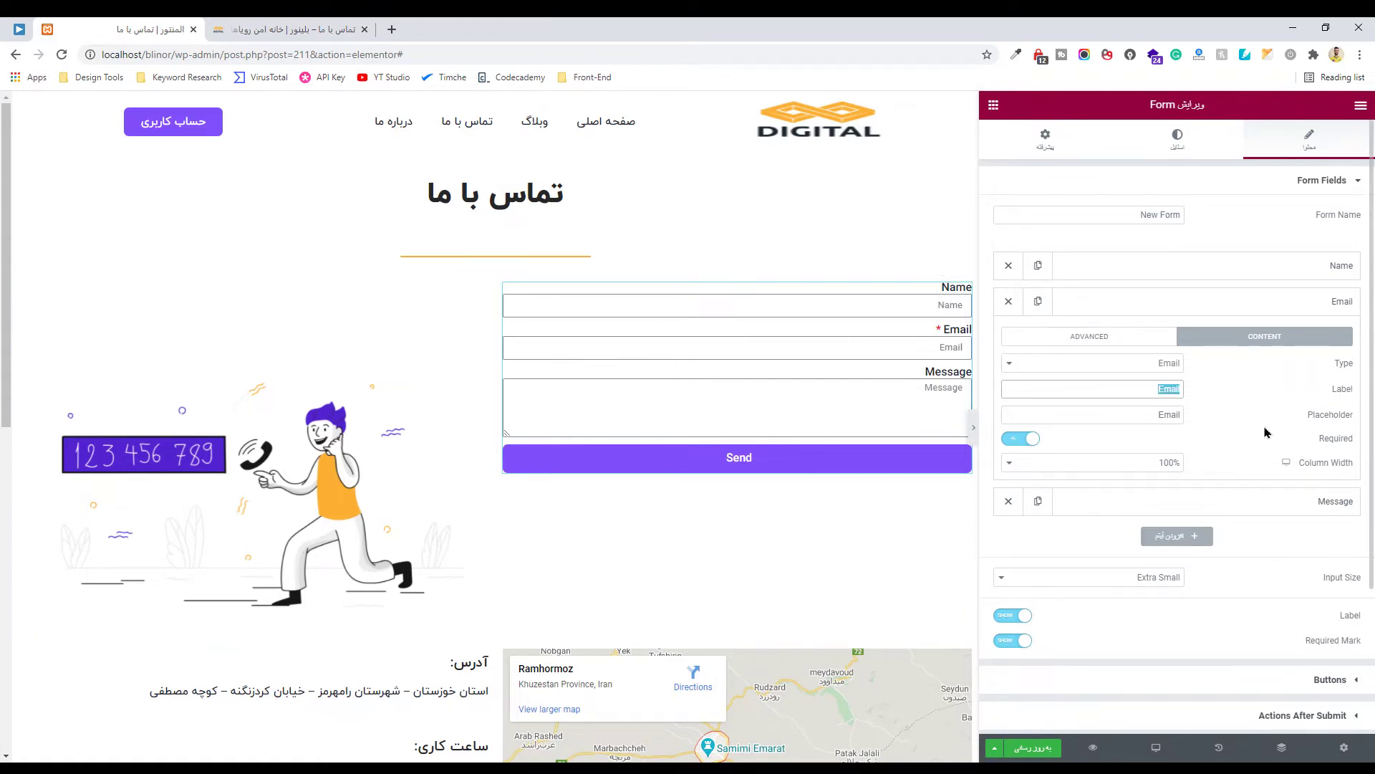
{"action": "type", "text": "ایمیل"}
Set the email field's placeholder to "ایمیل خود را وارد کنین"
{"action": "left_click", "coordinate": [1159, 418]}
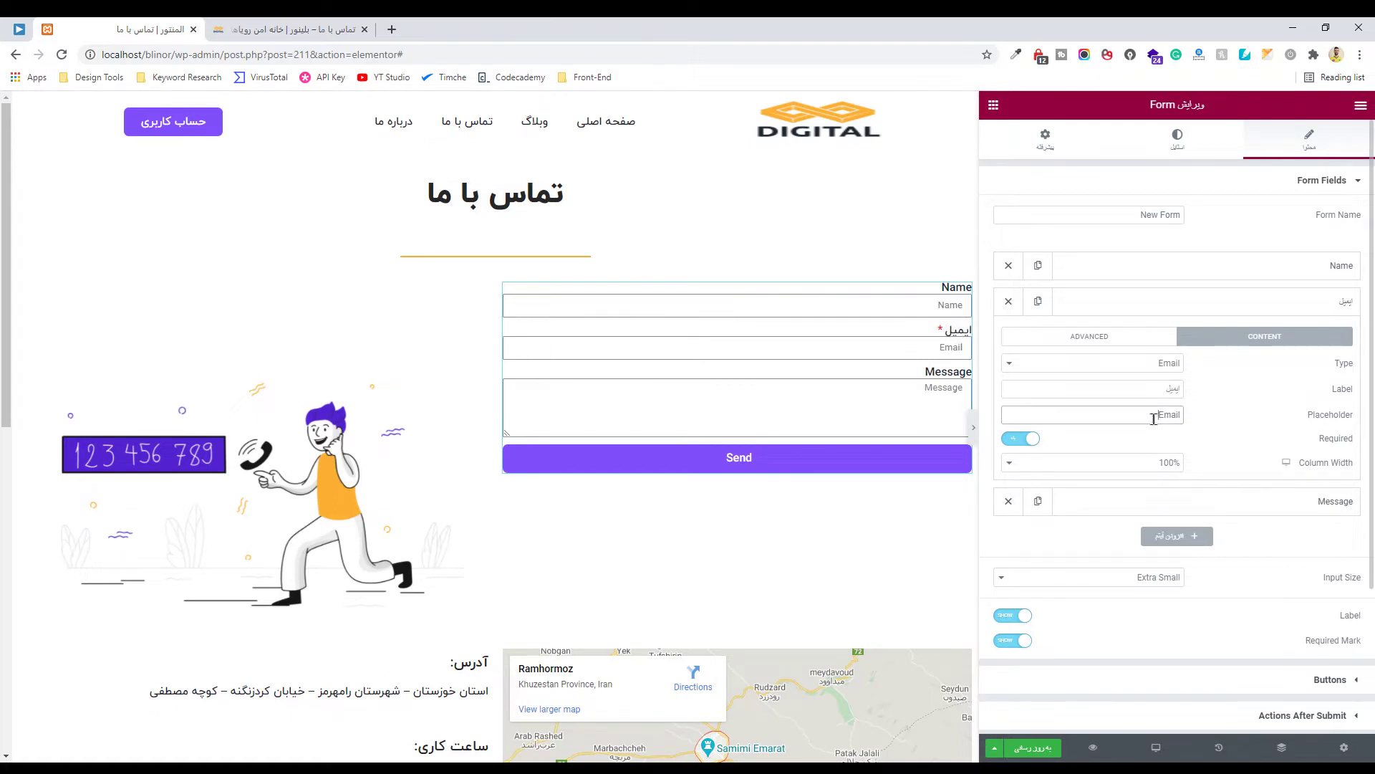
{"action": "left_click", "coordinate": [952, 347]}
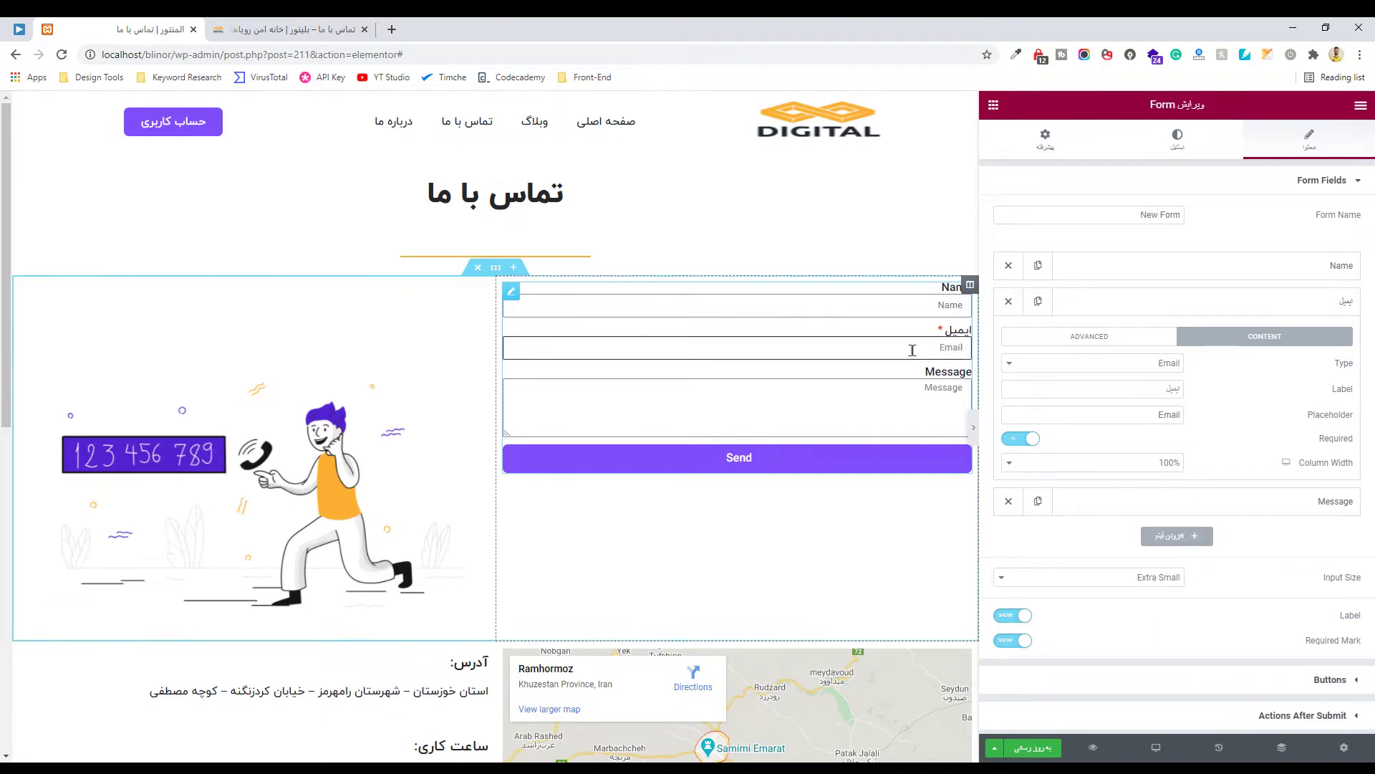
{"action": "left_click_drag", "start_coordinate": [1152, 419], "coordinate": [1204, 420]}
{"action": "type", "text": "ایمیل خو"}
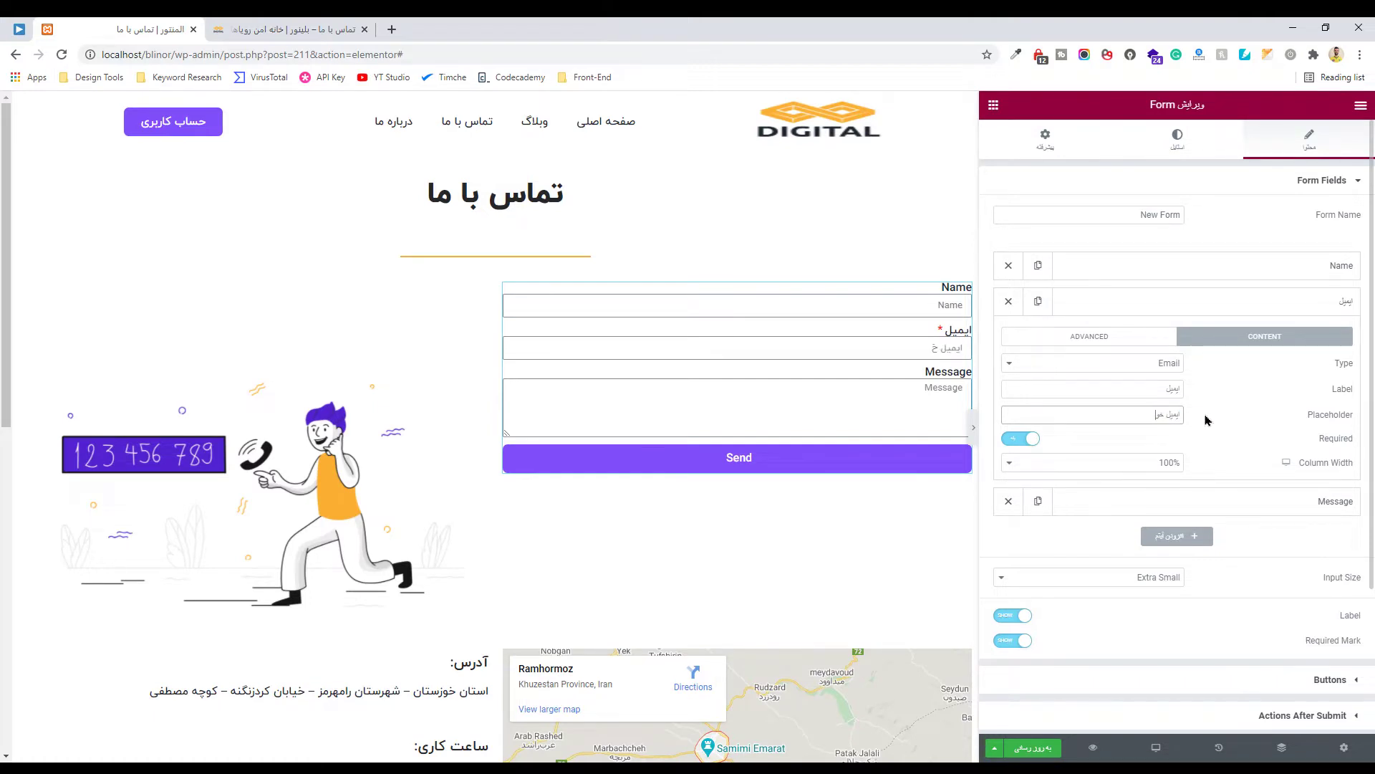
{"action": "type", "text": "ین"}
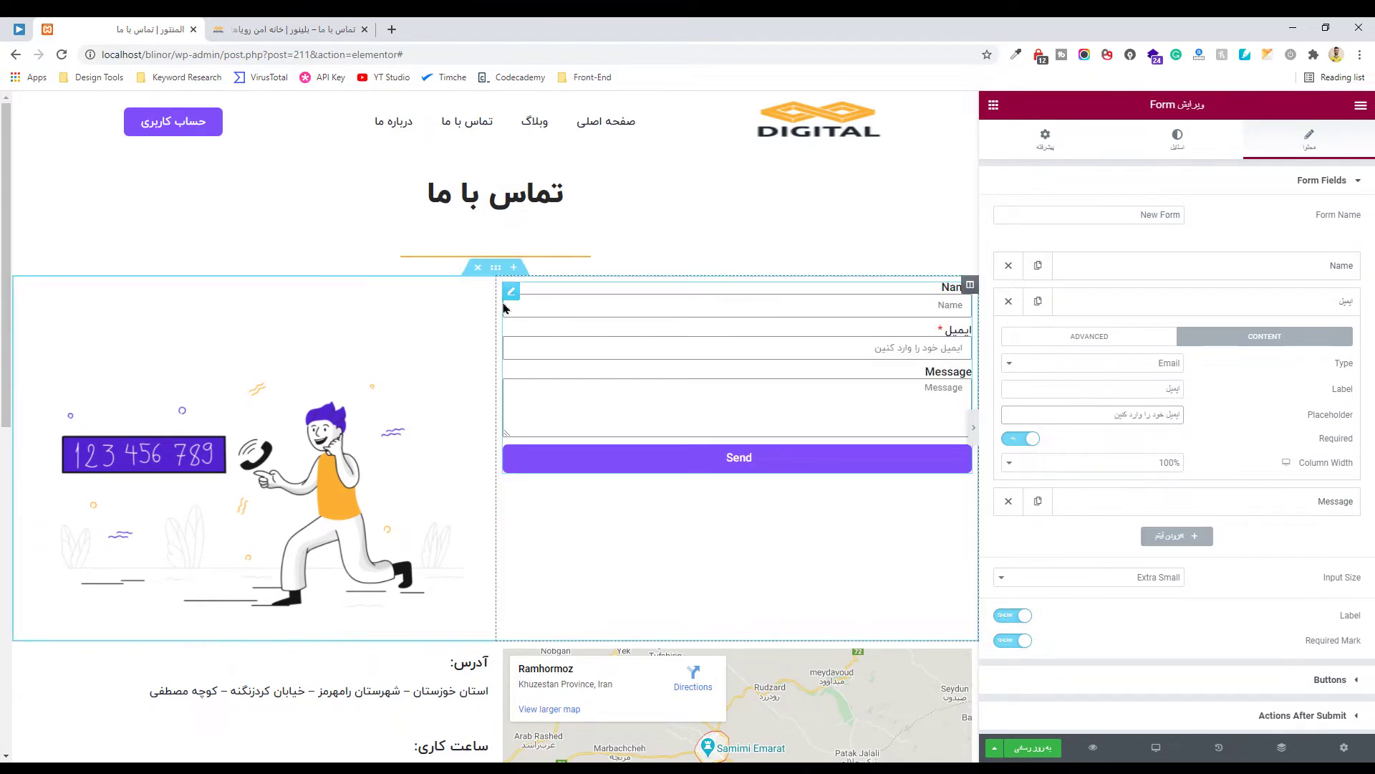
Set the column width of the Name field and the ایمیل field to 50% each
{"action": "left_click", "coordinate": [1259, 267]}
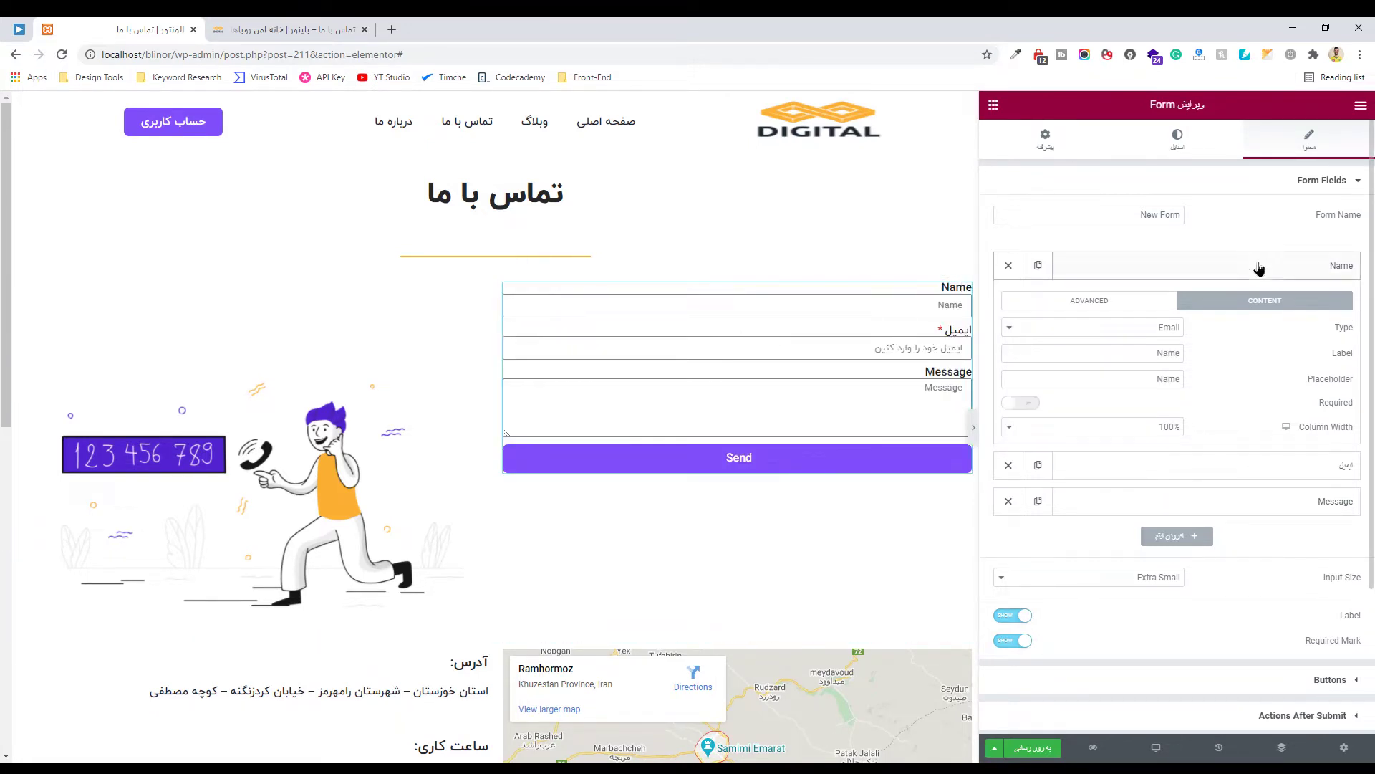
{"action": "left_click", "coordinate": [1150, 427]}
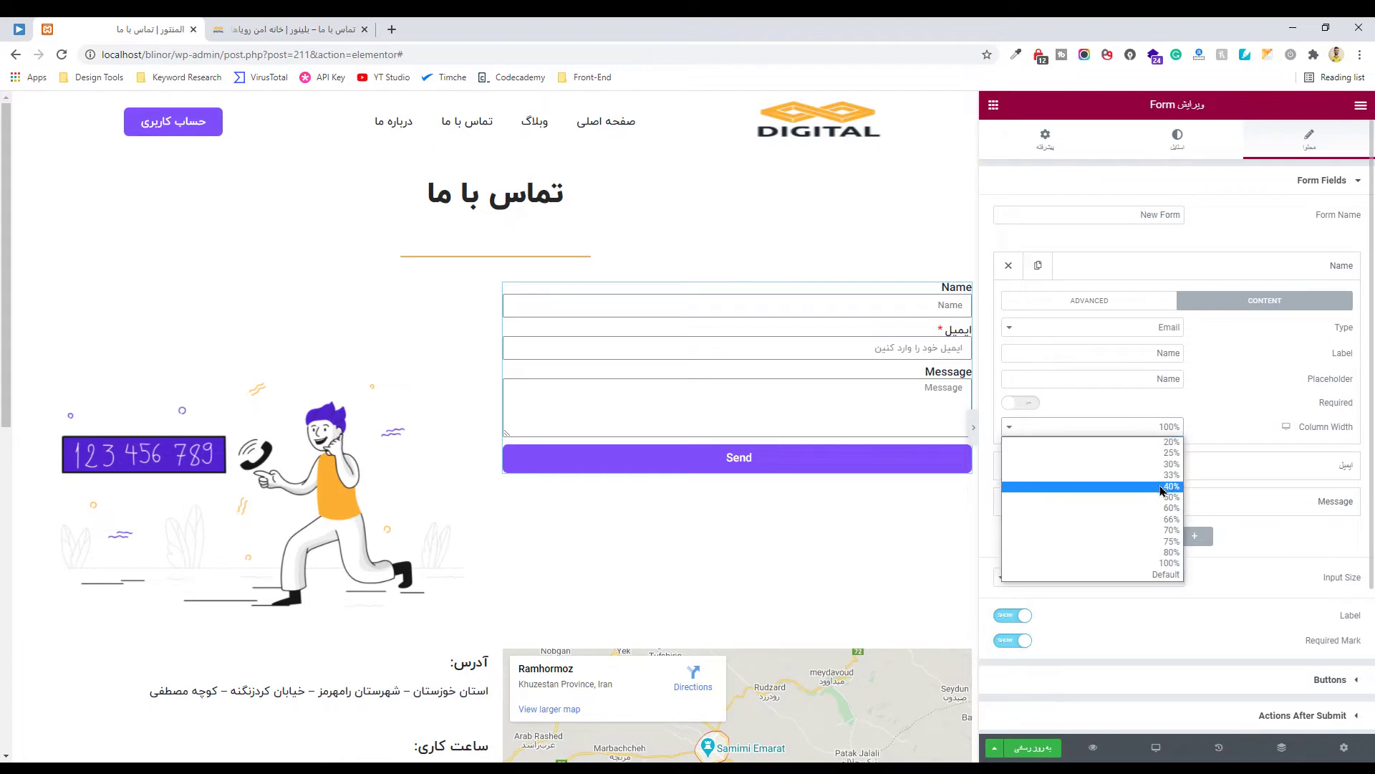
{"action": "left_click", "coordinate": [1164, 497]}
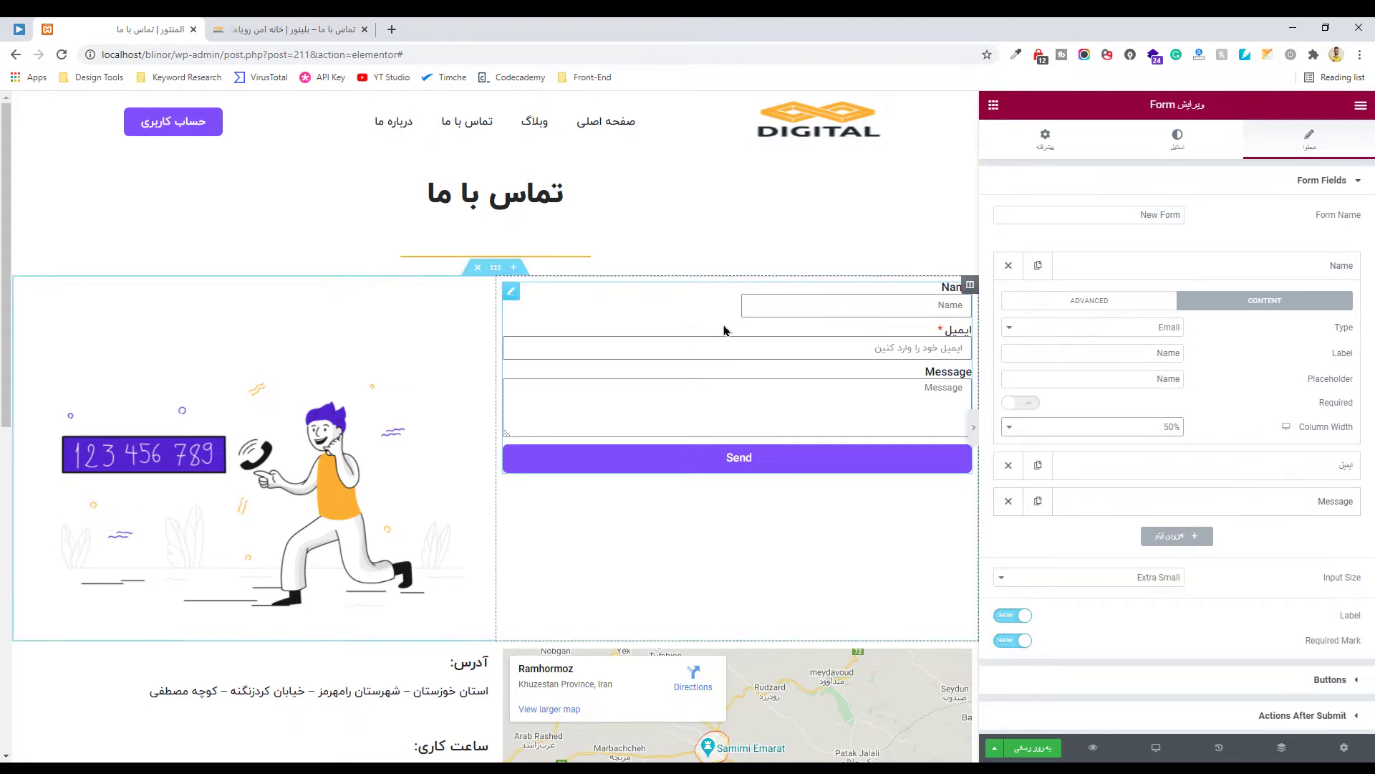
{"action": "left_click", "coordinate": [546, 342]}
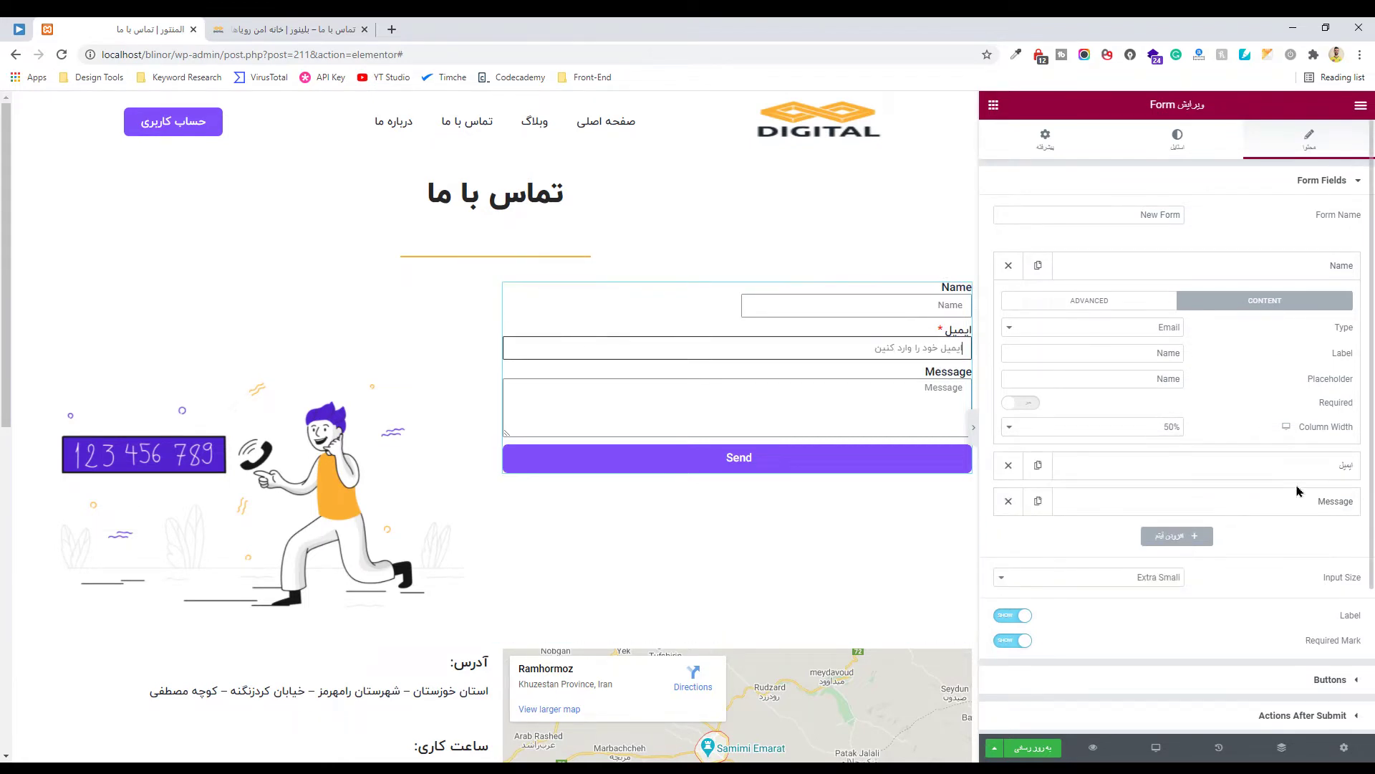
{"action": "left_click", "coordinate": [1204, 467]}
{"action": "left_click", "coordinate": [1164, 464]}
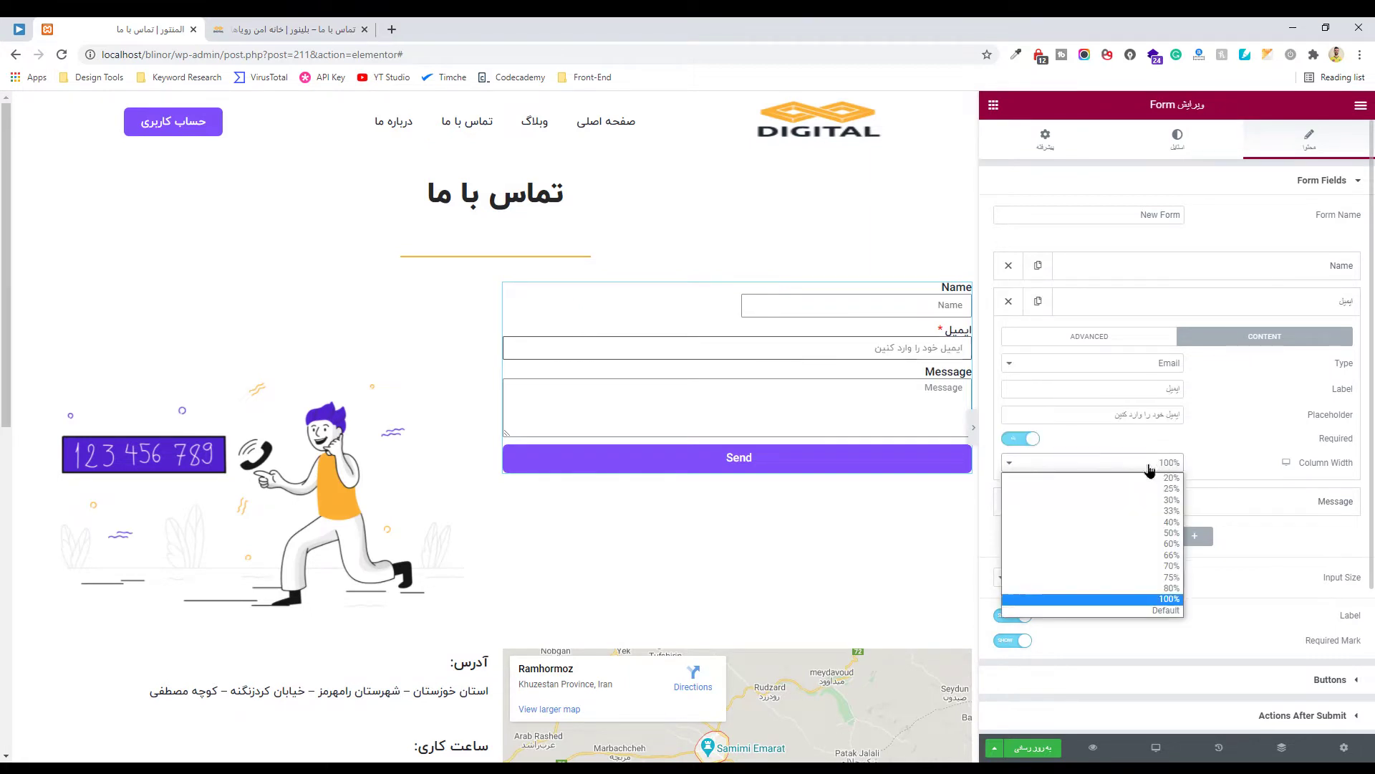
{"action": "left_click", "coordinate": [1170, 533]}
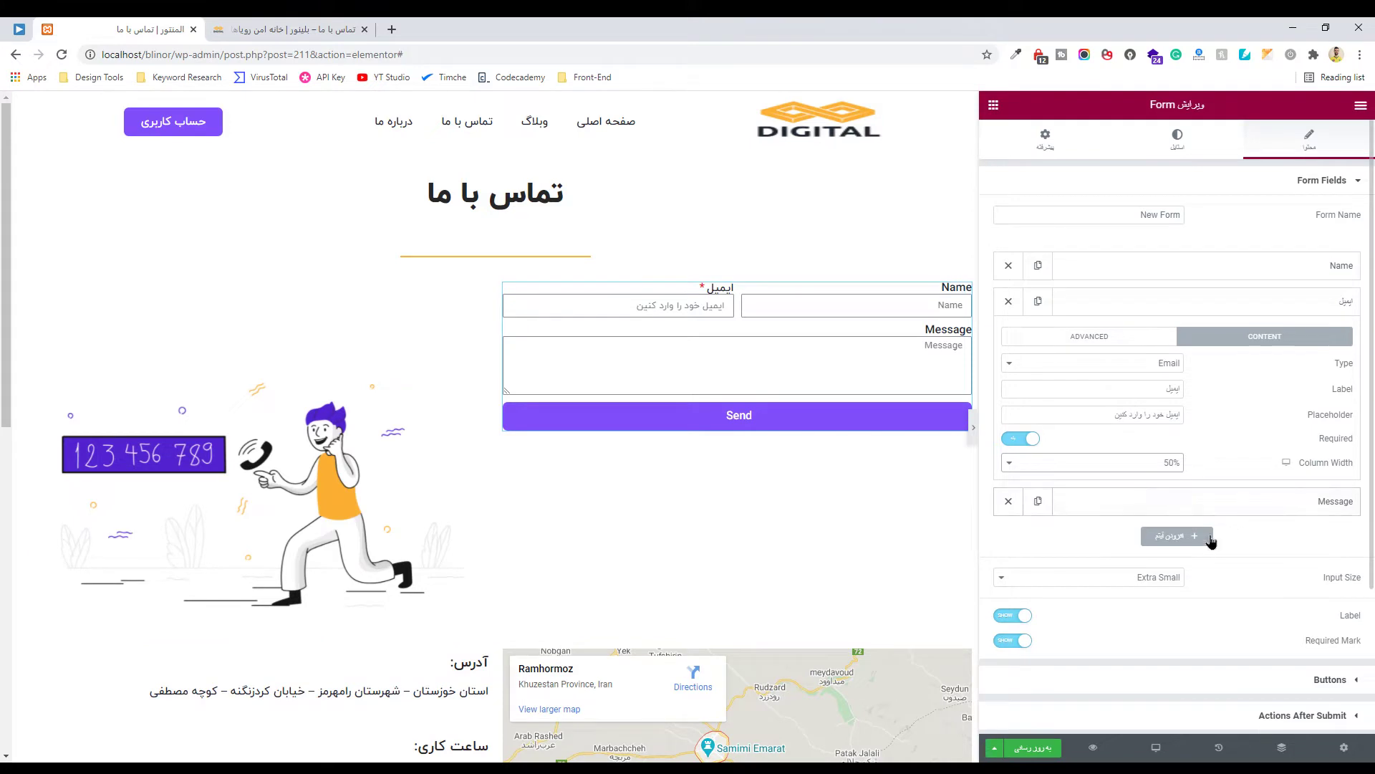
Add a fourth form field and review its advanced settings and available types, leaving it as Text
{"action": "left_click", "coordinate": [1169, 538]}
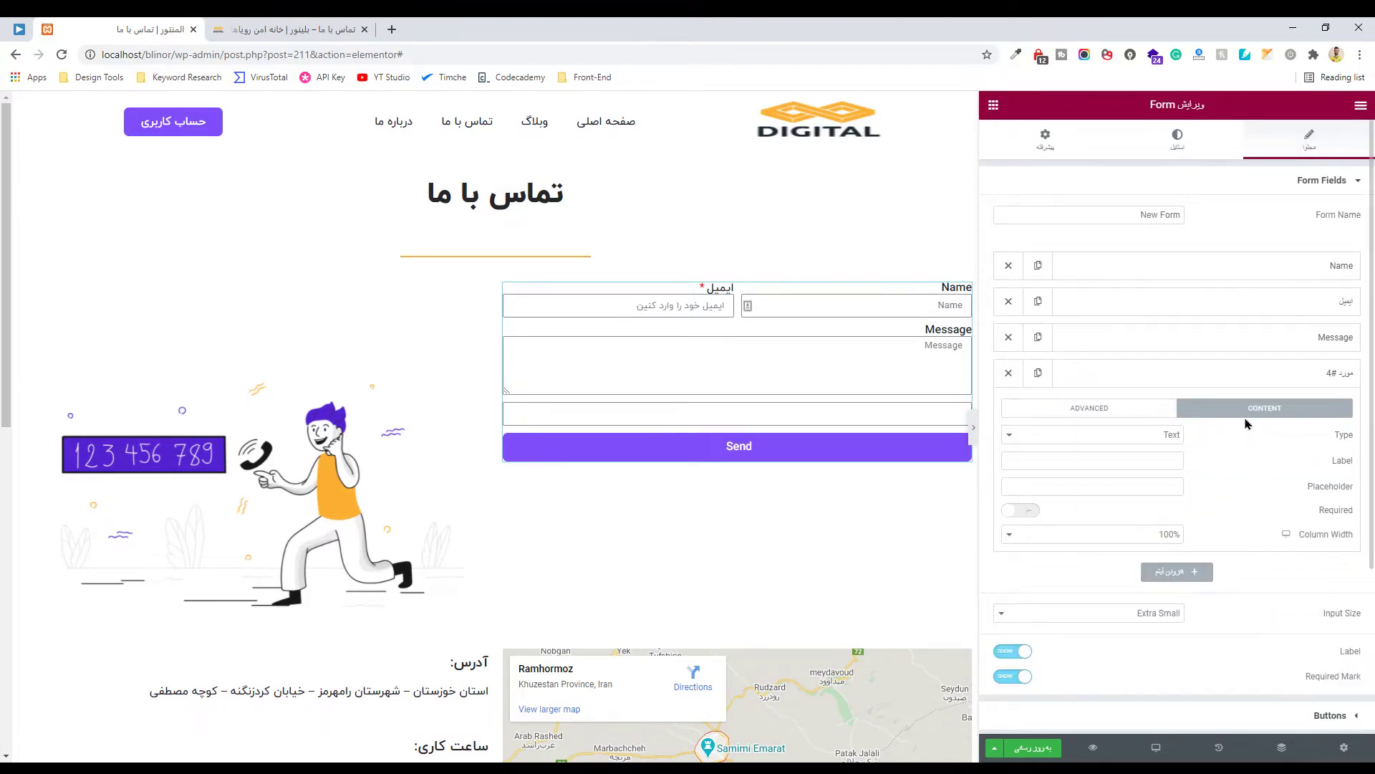
{"action": "left_click", "coordinate": [1091, 409]}
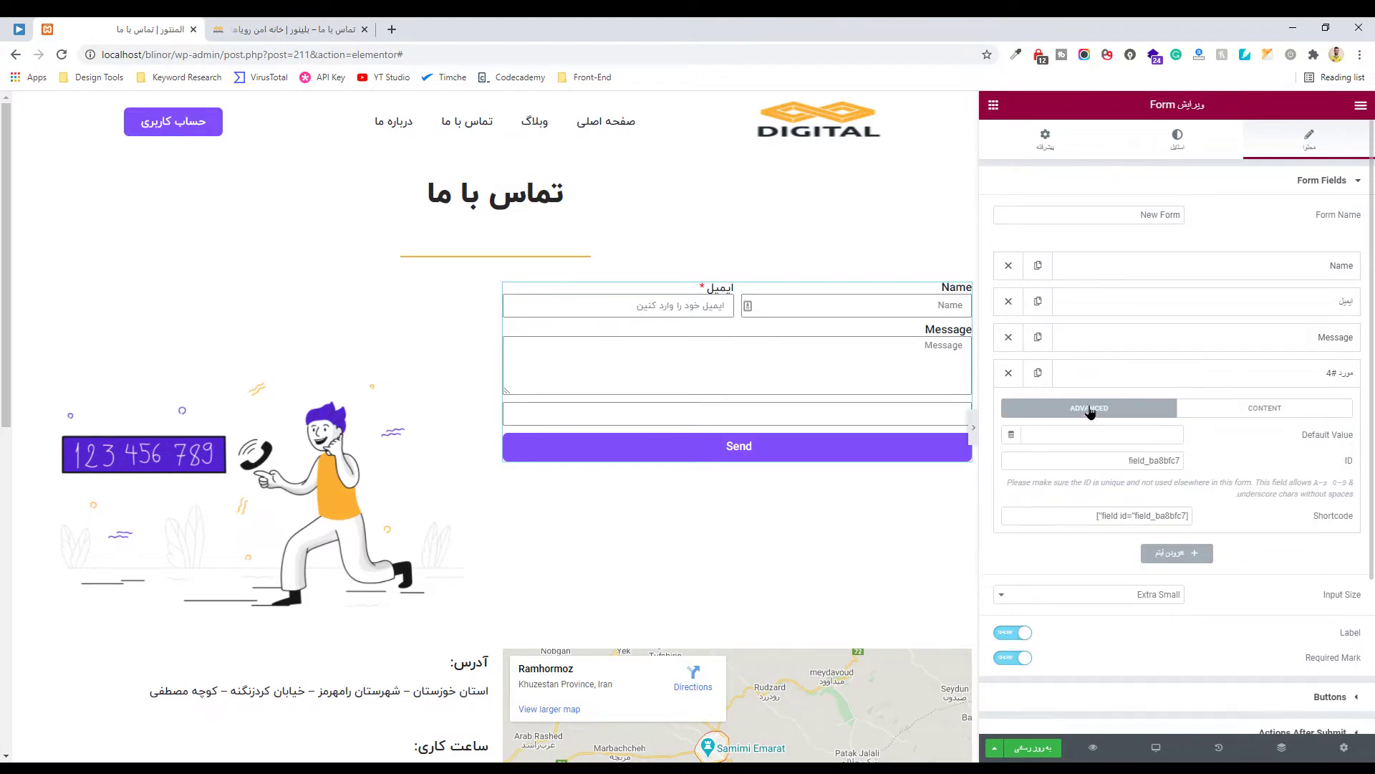
{"action": "left_click", "coordinate": [1255, 412]}
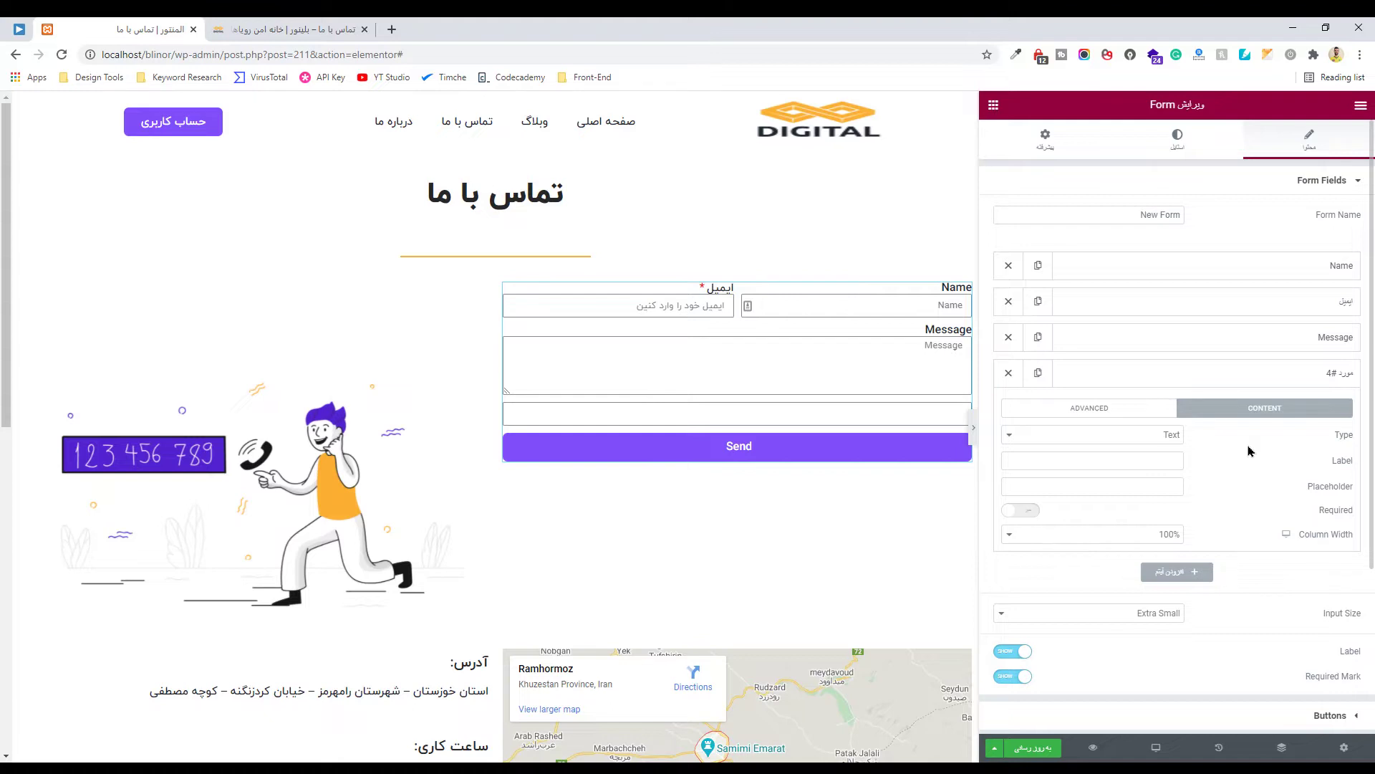
{"action": "left_click", "coordinate": [1146, 438]}
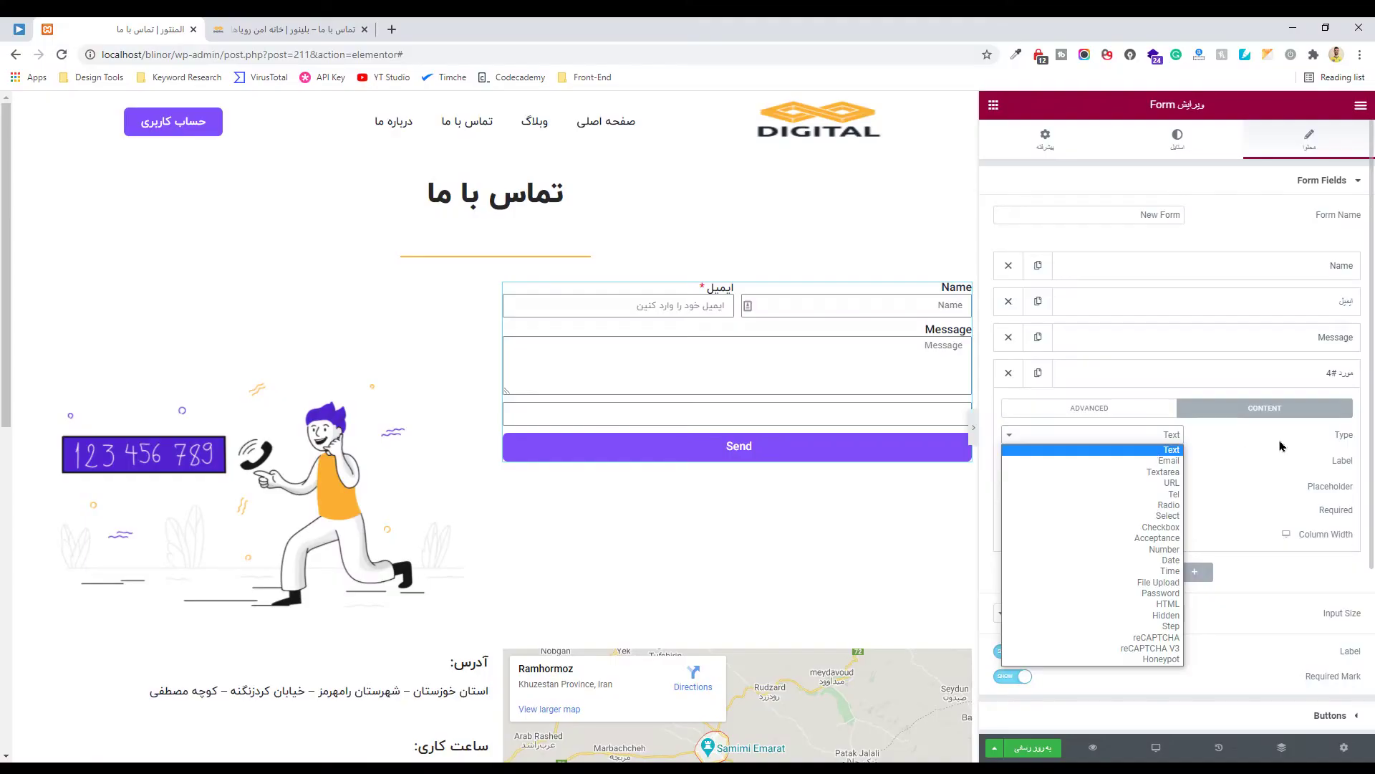
{"action": "left_click", "coordinate": [1282, 446]}
Label the new text field "پیام کاربر" and give it the placeholder "تست"
{"action": "left_click", "coordinate": [1119, 460]}
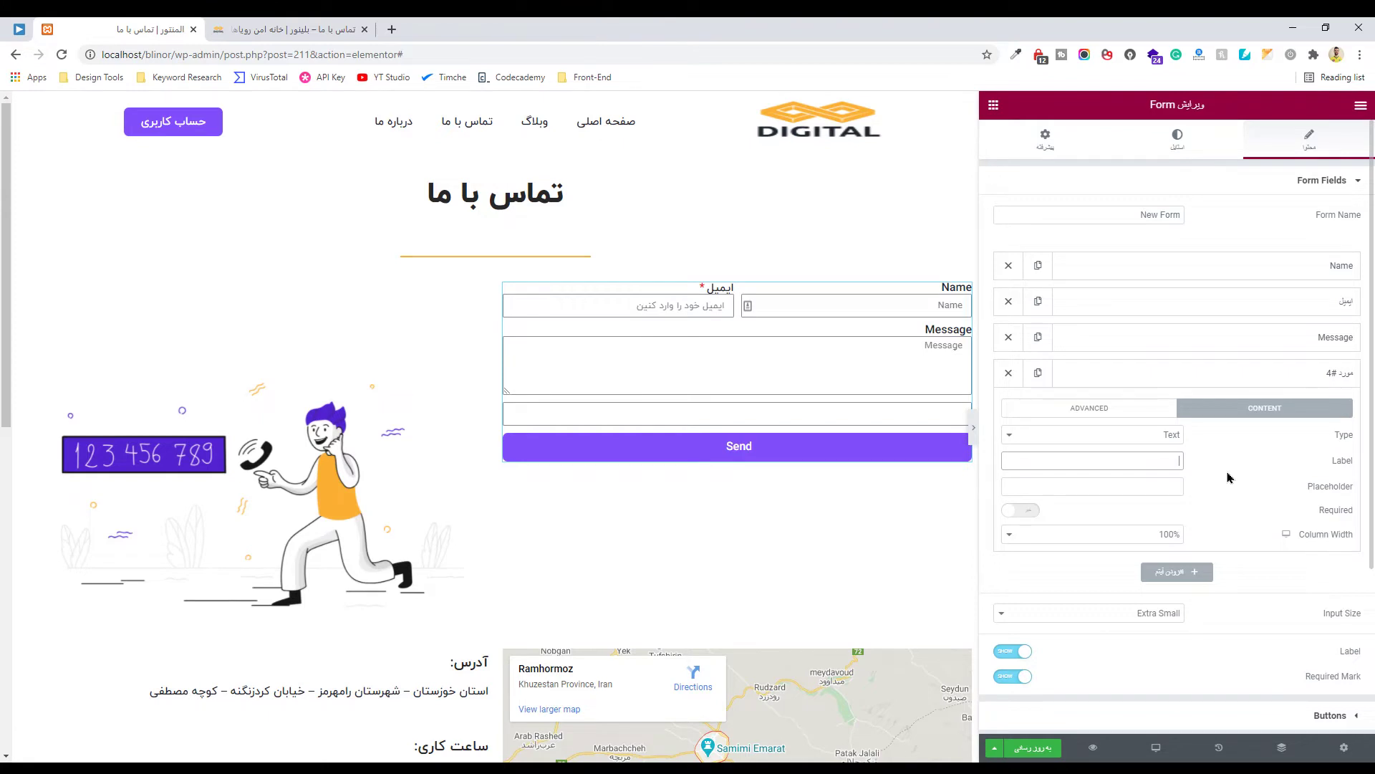
{"action": "type", "text": "پیام کاربر"}
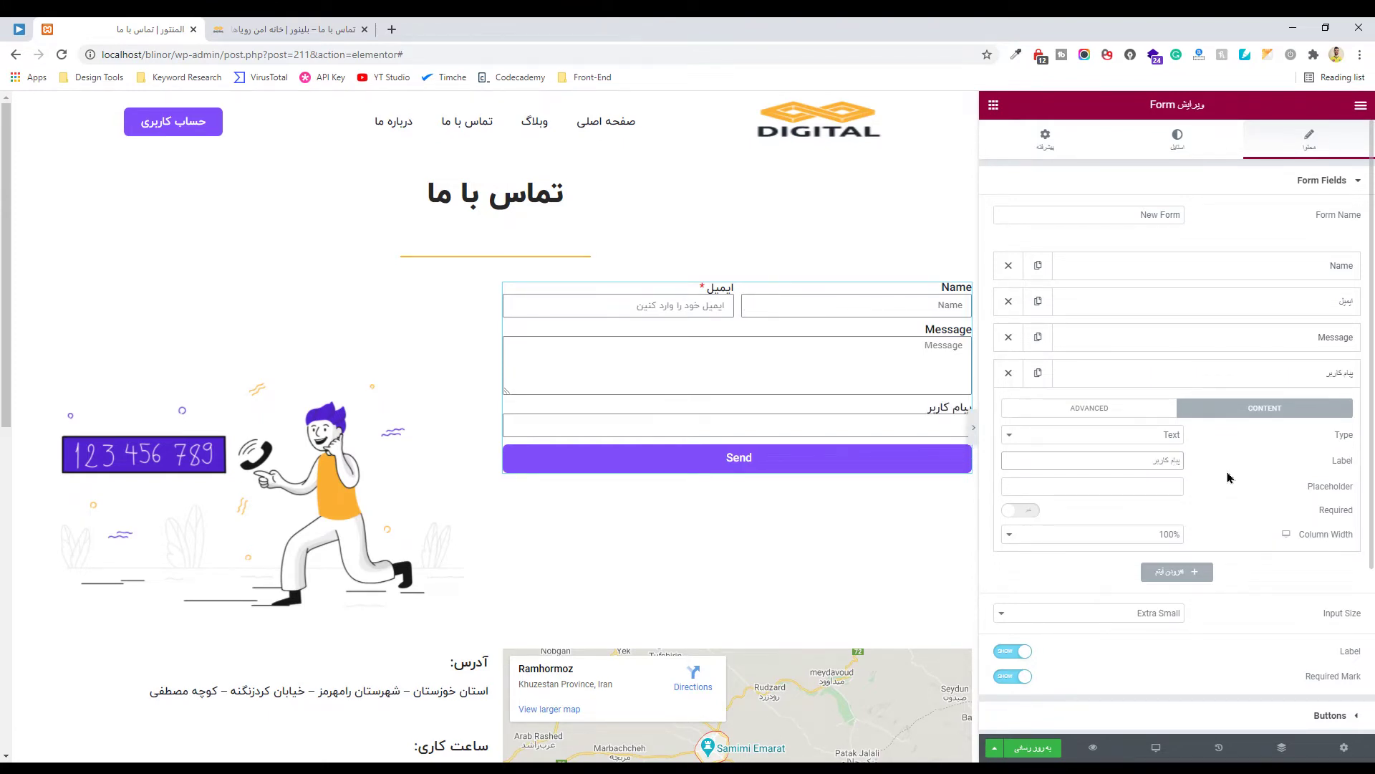
{"action": "left_click", "coordinate": [1199, 470]}
{"action": "left_click", "coordinate": [1155, 490]}
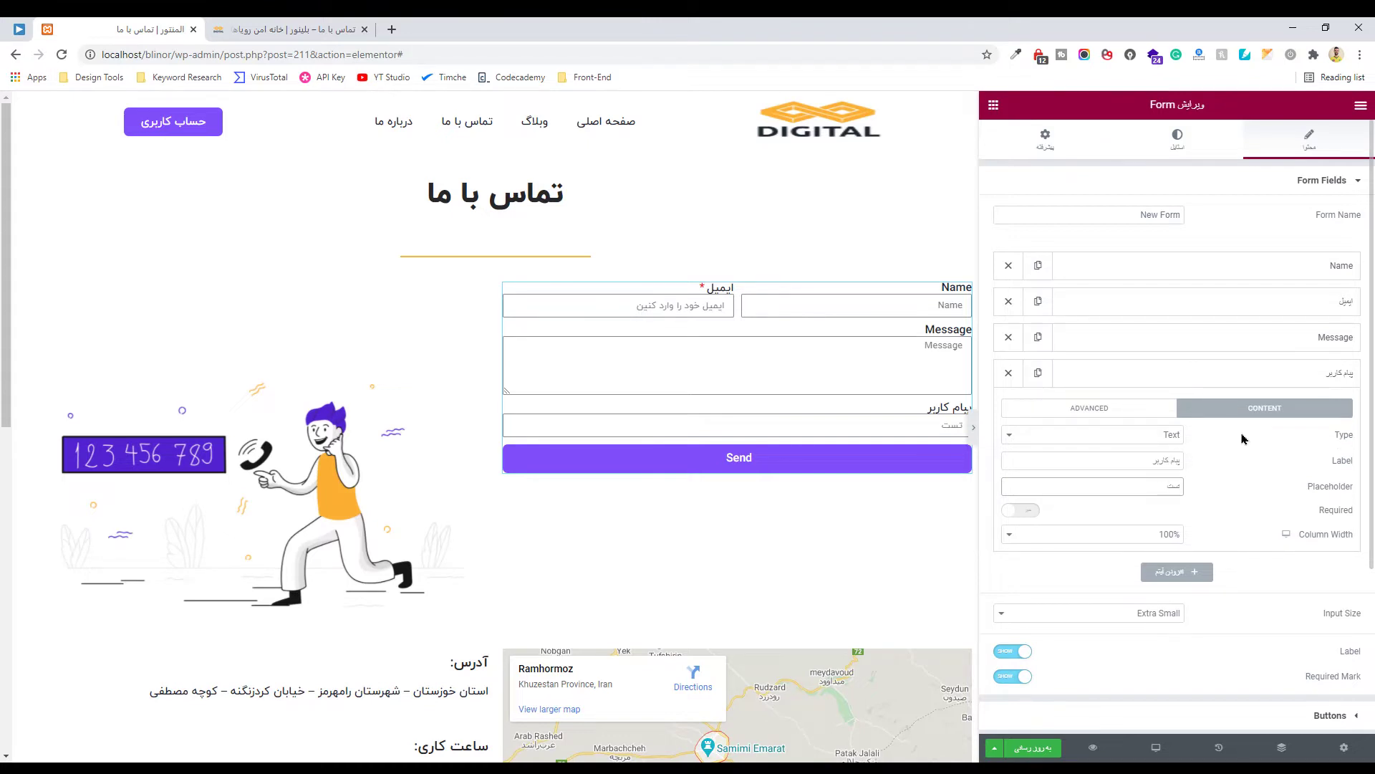
Enter sample text in the پیام کاربر field's preview, and switch the field's type from Text to Email
{"action": "left_click", "coordinate": [1159, 440]}
{"action": "left_click", "coordinate": [1096, 443]}
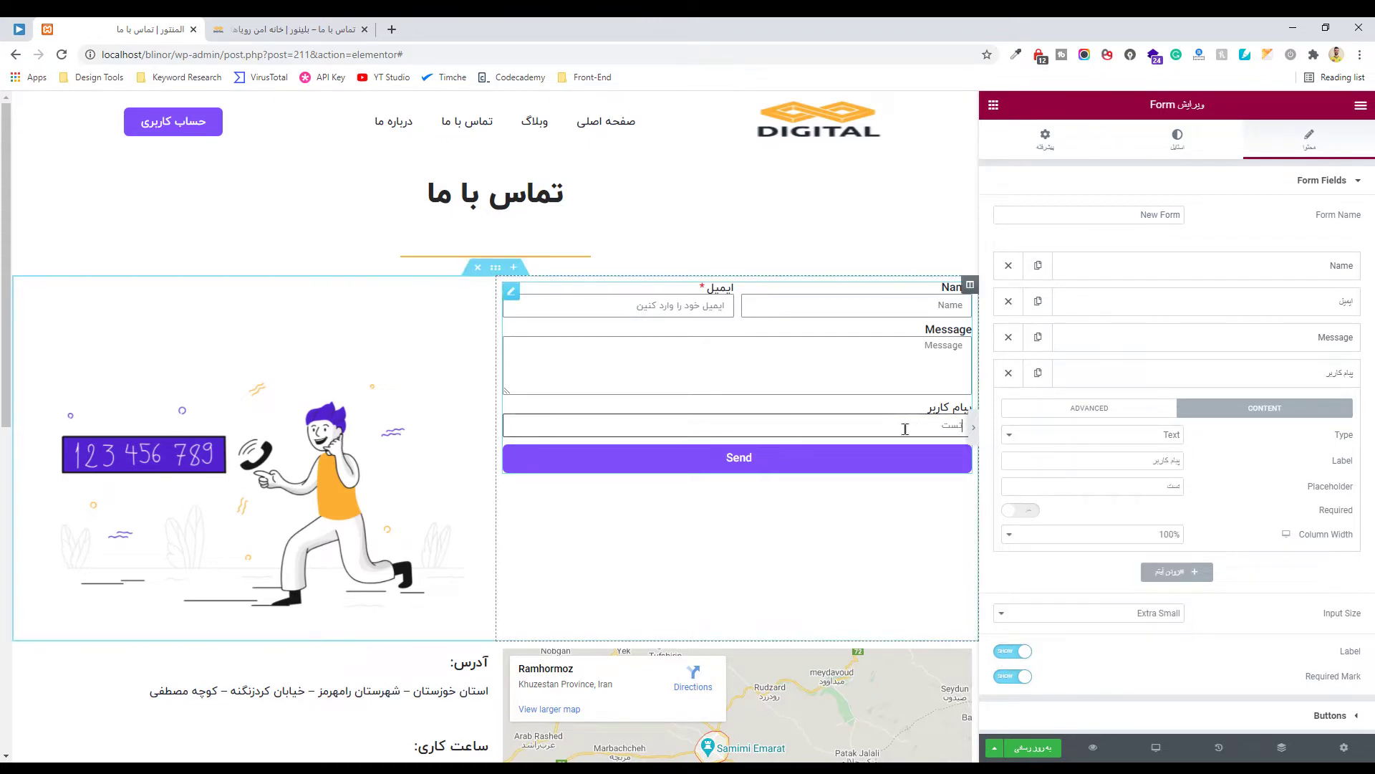
{"action": "left_click", "coordinate": [1096, 444]}
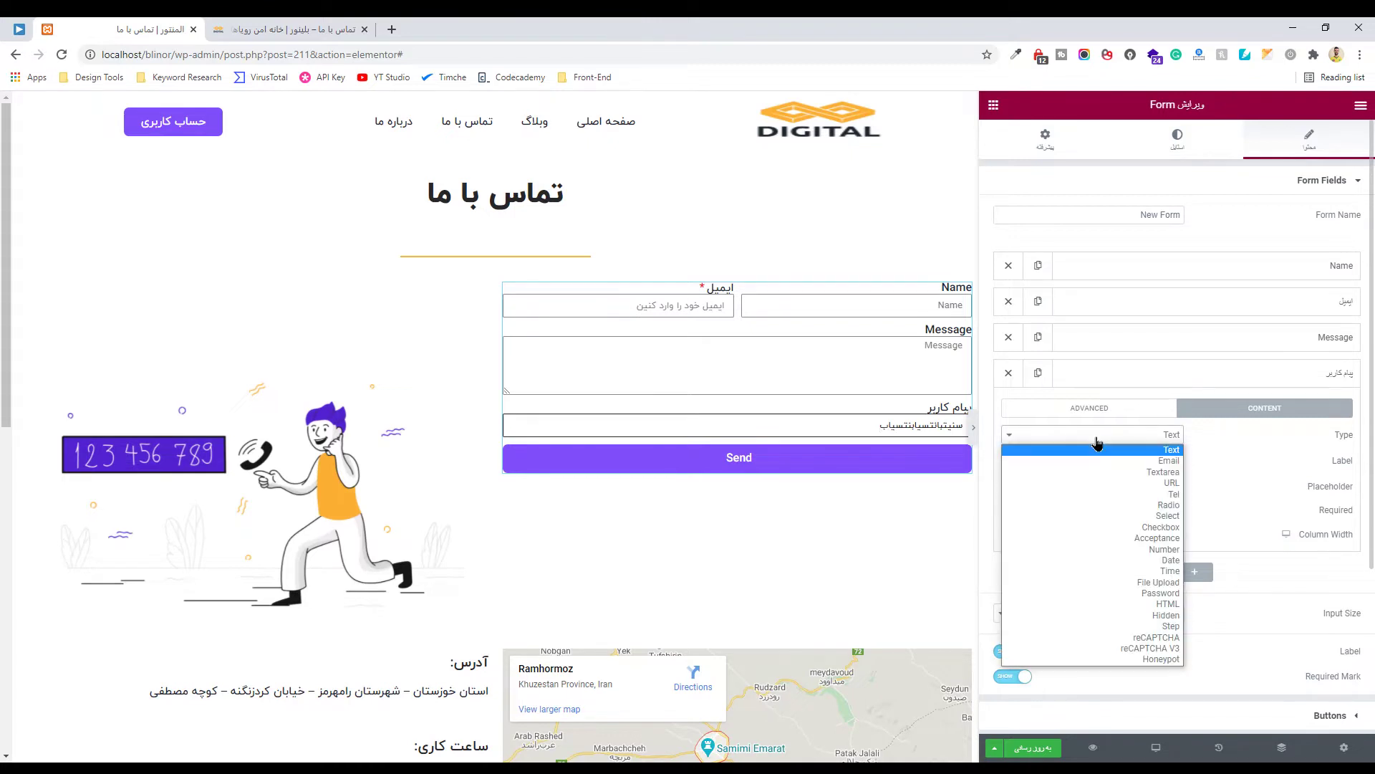
{"action": "left_click", "coordinate": [1142, 461]}
{"action": "left_click", "coordinate": [929, 422]}
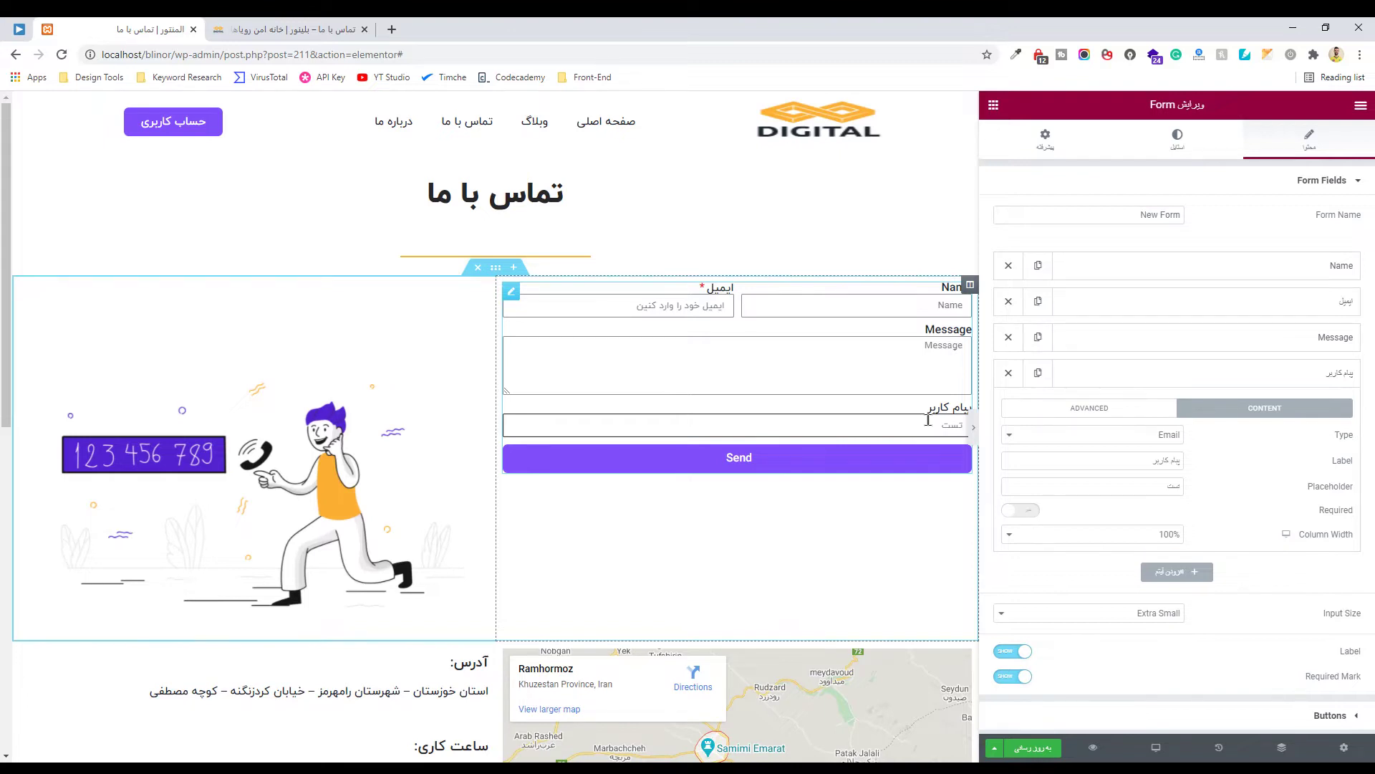
Change the پیام کاربر field's type to Textarea and check its input box in the page preview
{"action": "left_click", "coordinate": [1114, 435]}
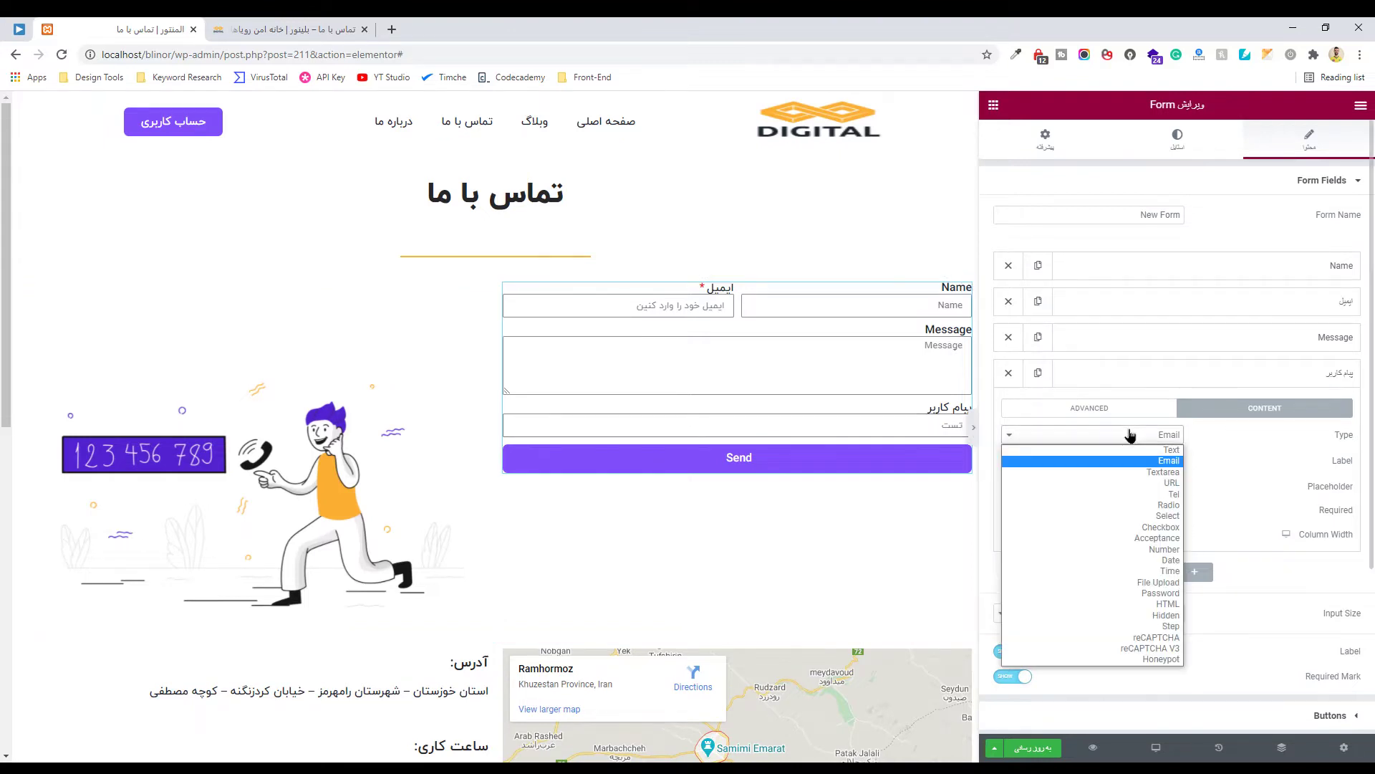
{"action": "left_click", "coordinate": [1166, 472]}
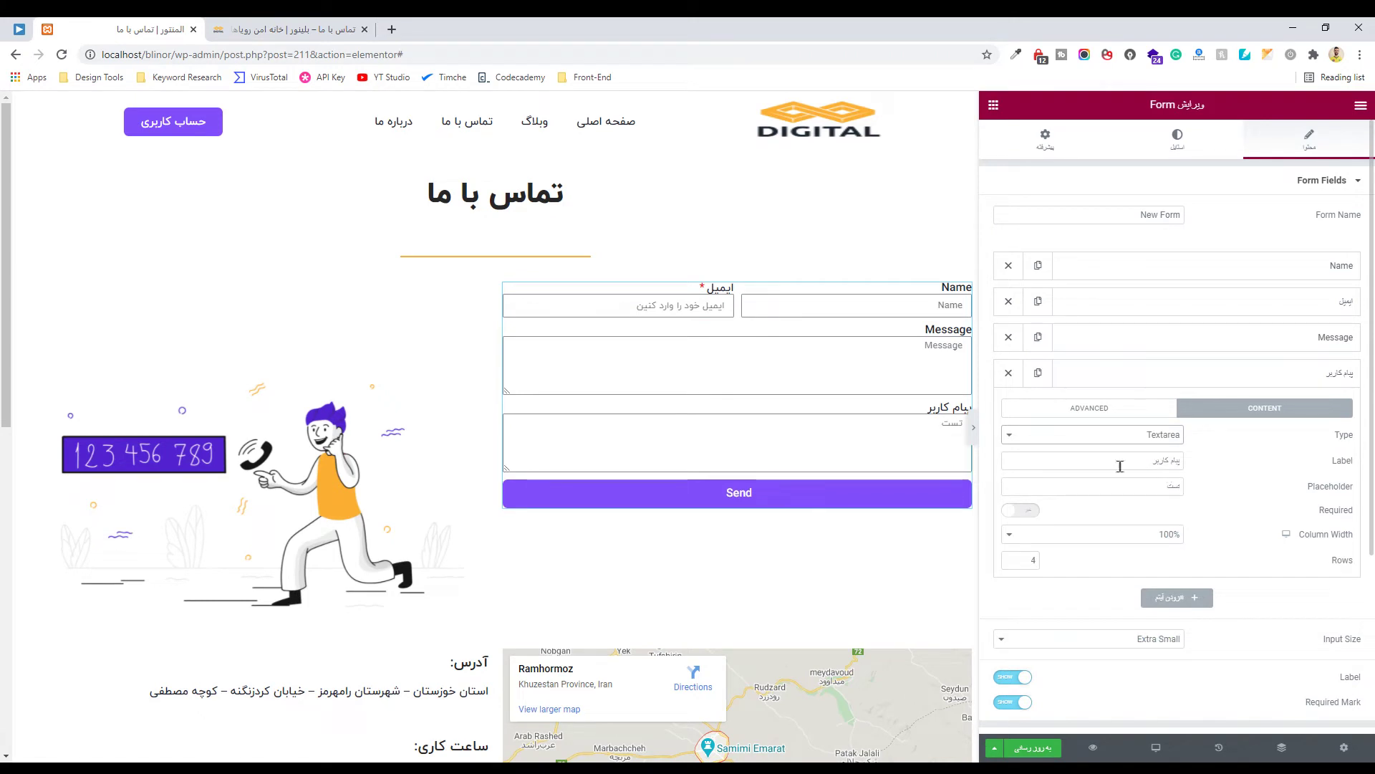
{"action": "left_click", "coordinate": [905, 435]}
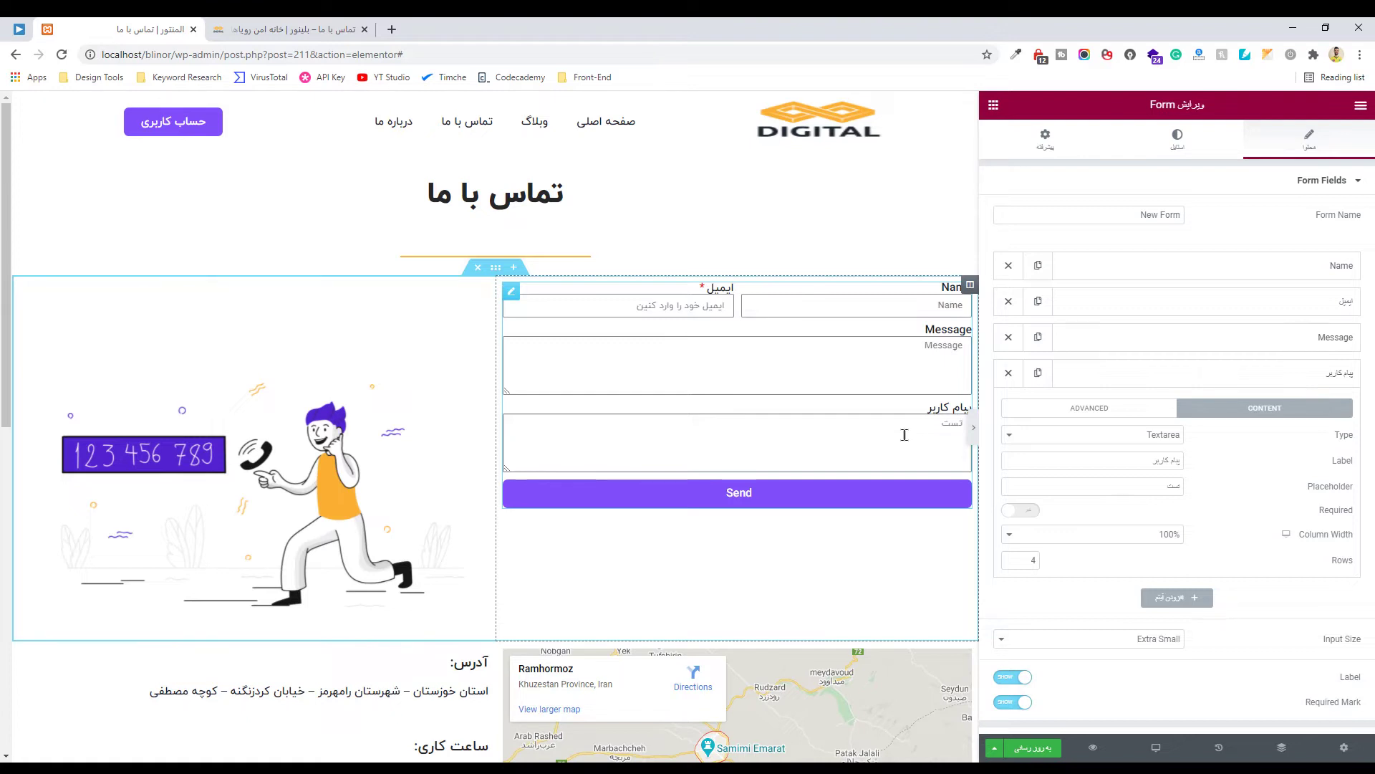
Try larger row counts for the پیام کاربر text area, and set Rows to 5
{"action": "left_click", "coordinate": [1012, 558]}
{"action": "left_click", "coordinate": [1012, 559]}
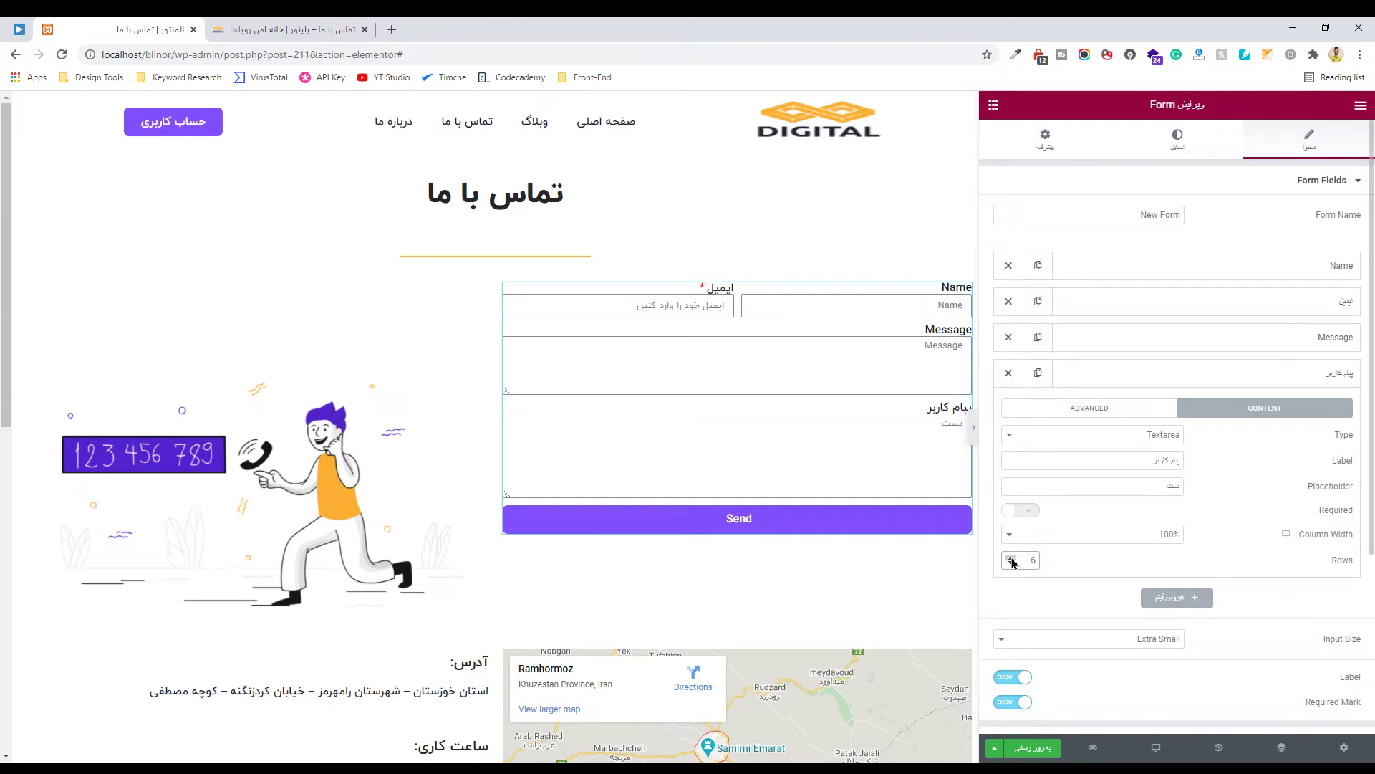
{"action": "left_click", "coordinate": [1012, 560]}
{"action": "left_click", "coordinate": [1012, 559]}
{"action": "left_click", "coordinate": [1012, 560]}
{"action": "left_click", "coordinate": [1012, 560]}
{"action": "left_click", "coordinate": [1012, 559]}
{"action": "left_click", "coordinate": [1012, 559]}
{"action": "triple_click", "coordinate": [1012, 559]}
{"action": "triple_click", "coordinate": [1012, 559]}
{"action": "triple_click", "coordinate": [1012, 560]}
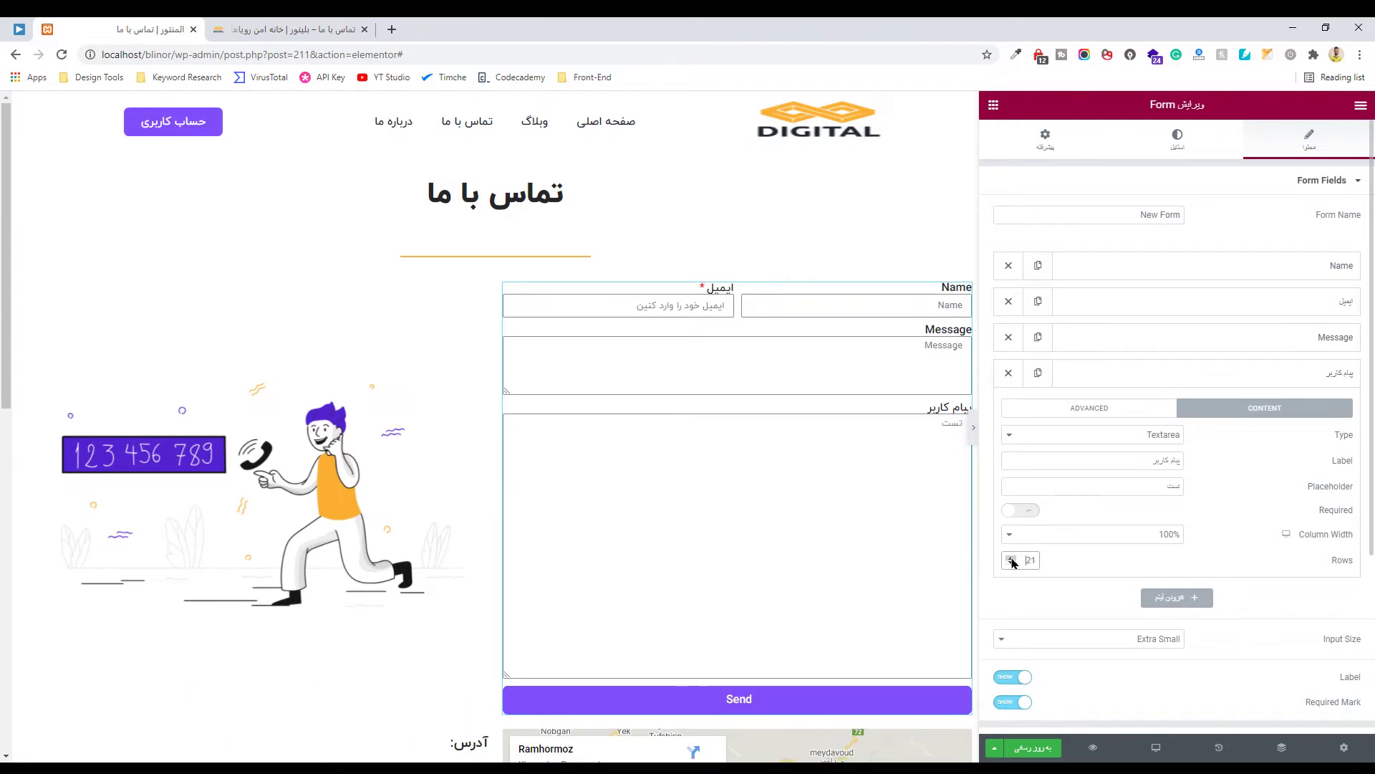
{"action": "triple_click", "coordinate": [1012, 560]}
{"action": "double_click", "coordinate": [1012, 560]}
{"action": "double_click", "coordinate": [1012, 559]}
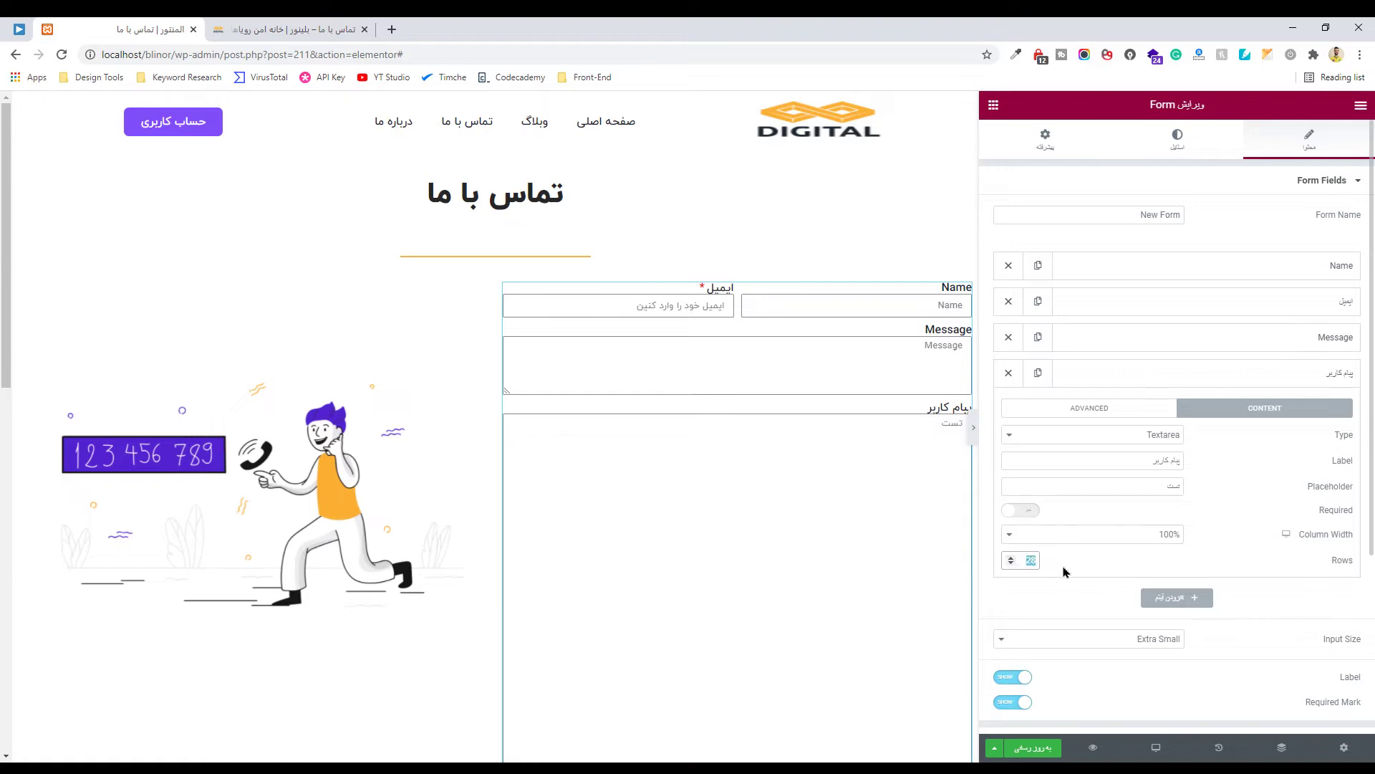
{"action": "type", "text": "5"}
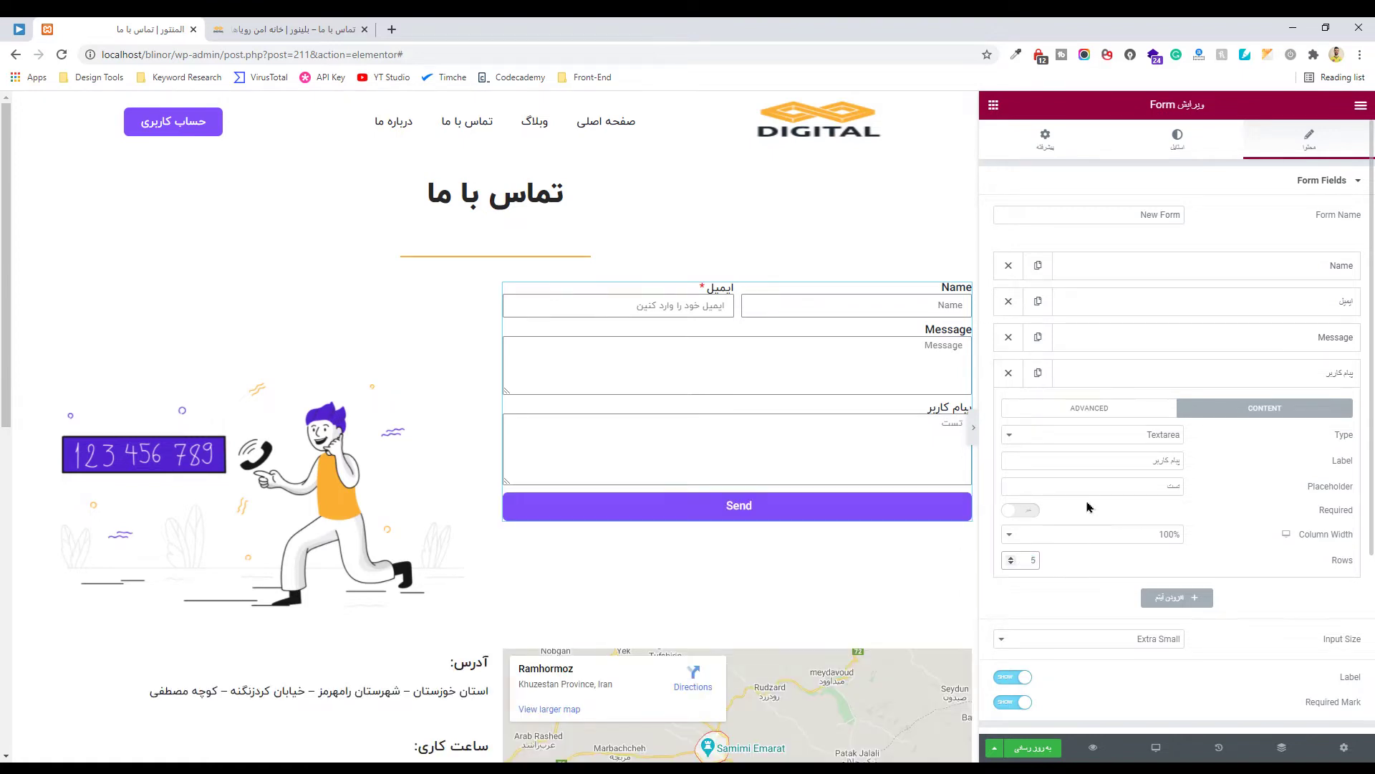
Try the URL and Tel types for the پیام کاربر field
{"action": "left_click", "coordinate": [1157, 438]}
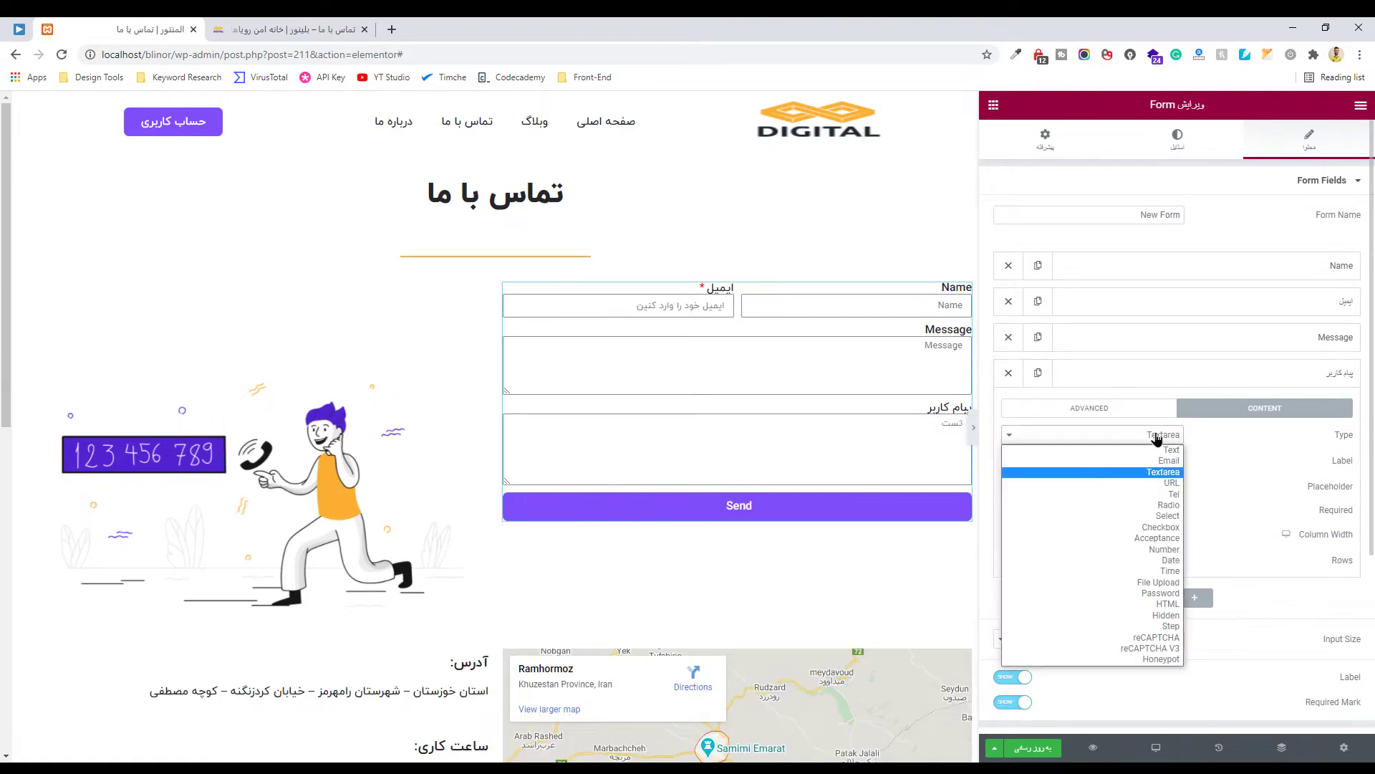
{"action": "left_click", "coordinate": [1177, 492]}
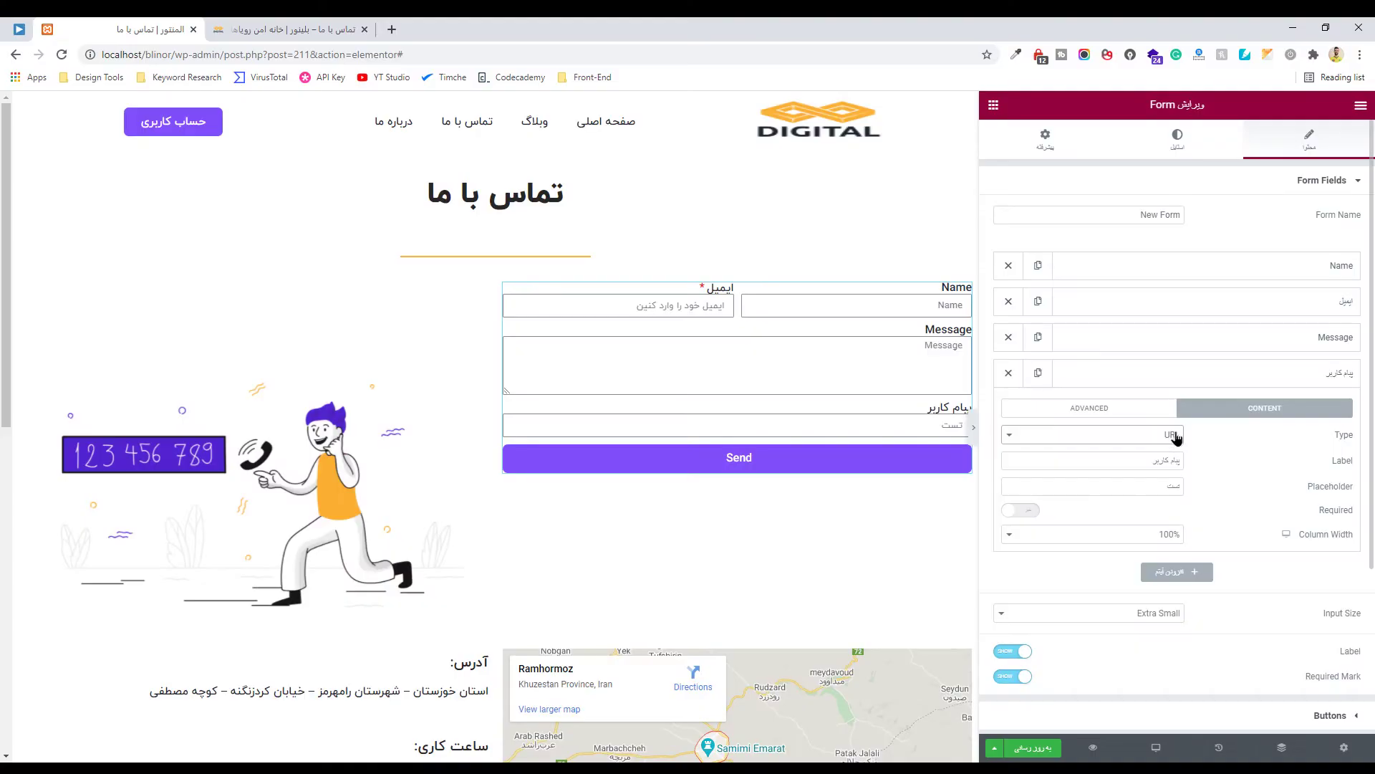
{"action": "left_click", "coordinate": [1170, 439]}
{"action": "left_click", "coordinate": [1174, 504]}
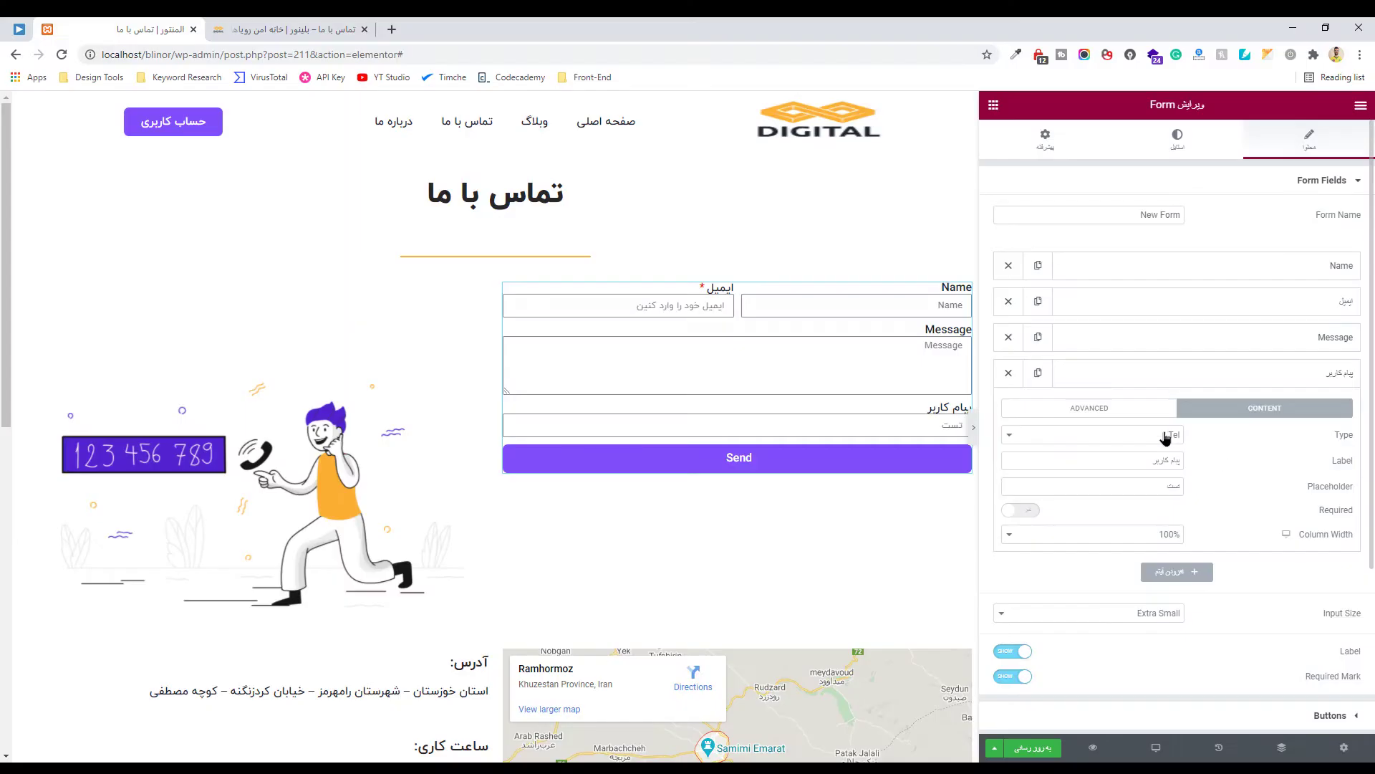
Set the پیام کاربر field's type to Radio
{"action": "left_click", "coordinate": [1166, 437]}
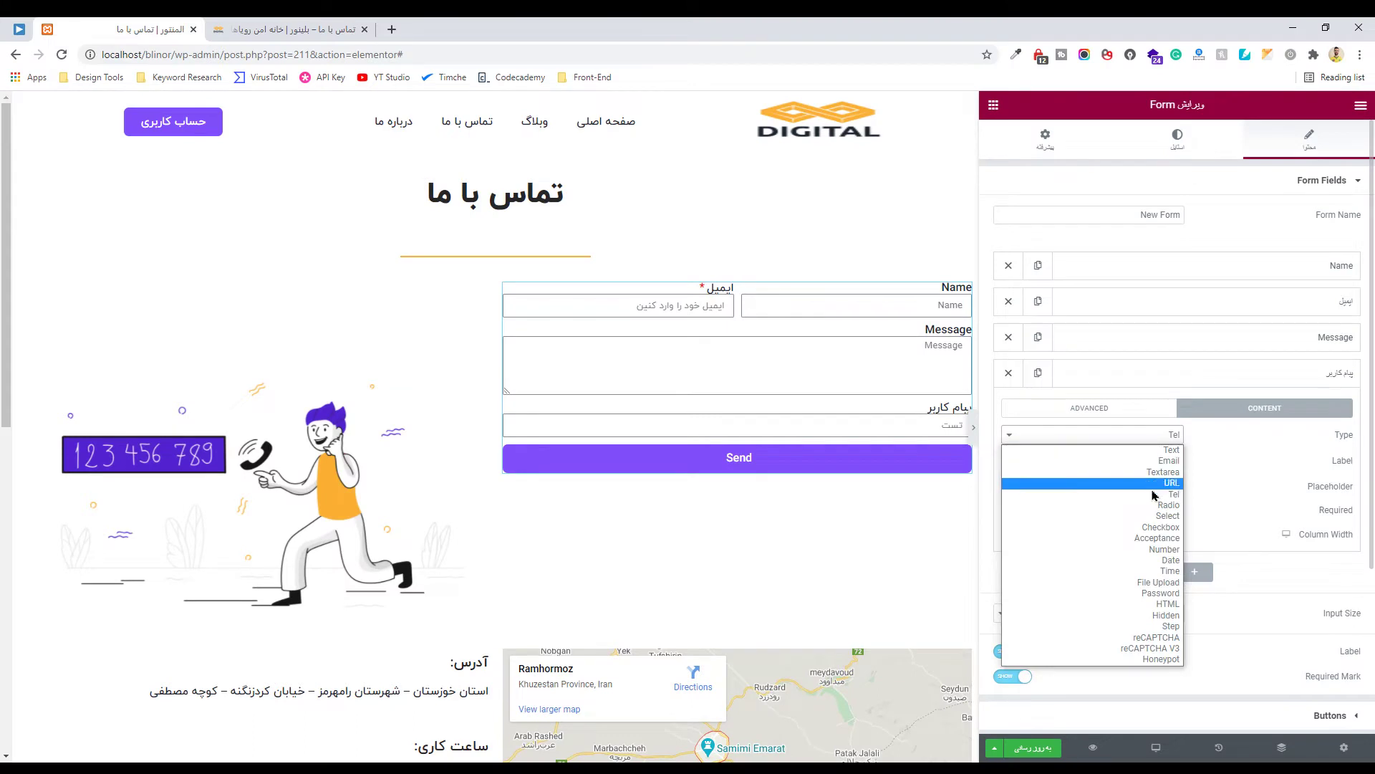
{"action": "left_click", "coordinate": [1160, 494]}
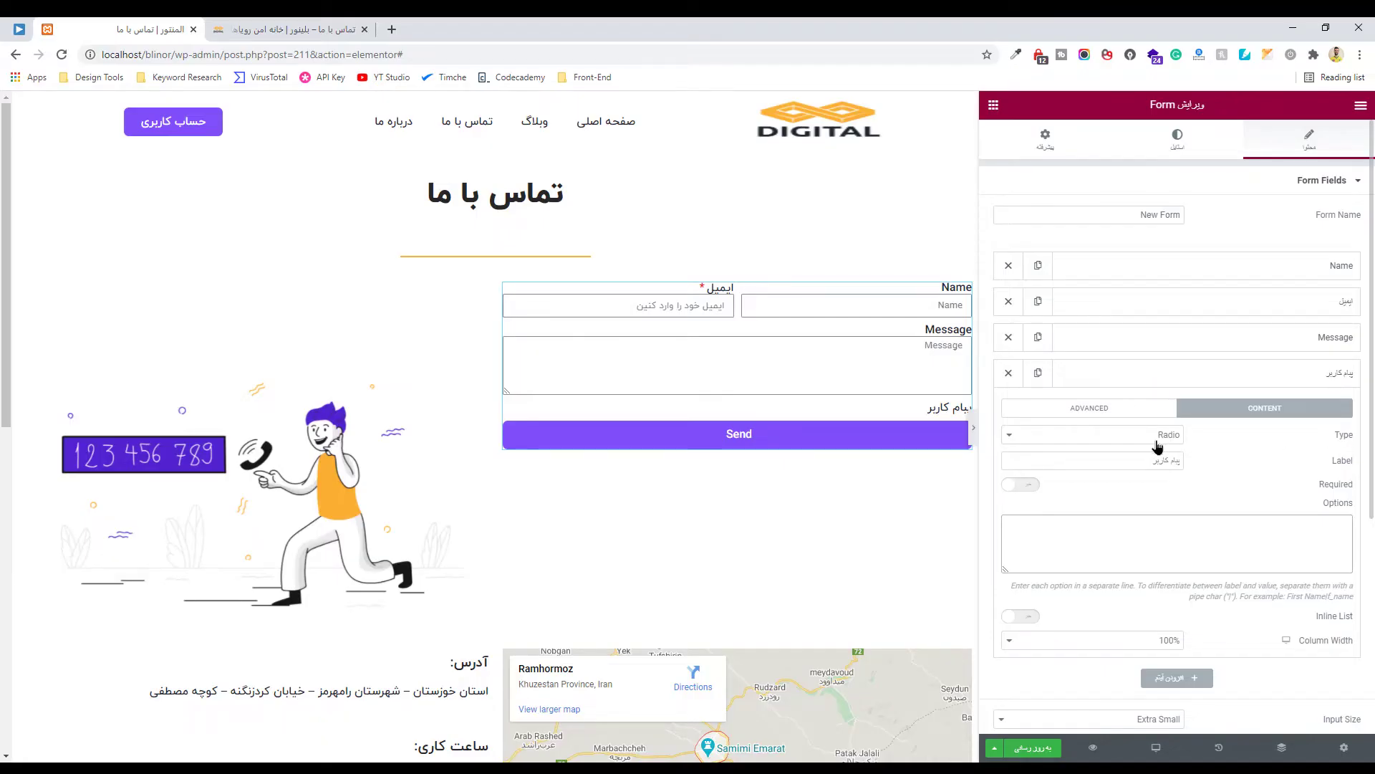
{"action": "left_click", "coordinate": [1157, 445]}
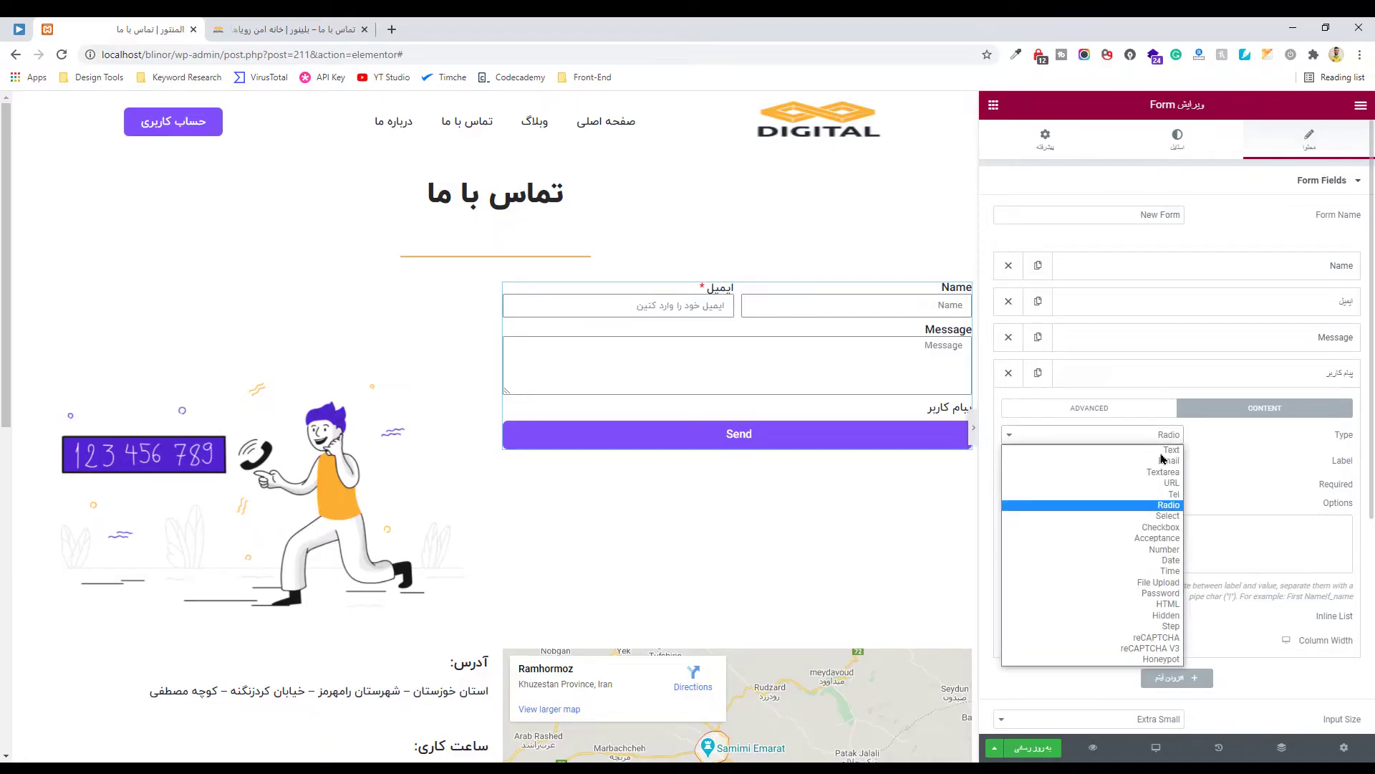
{"action": "left_click", "coordinate": [1153, 505]}
Copy the lines گزینه اول, گزینه دوم and گزینه سوم from Notepad++ into the radio field's Options
{"action": "left_click", "coordinate": [1340, 525]}
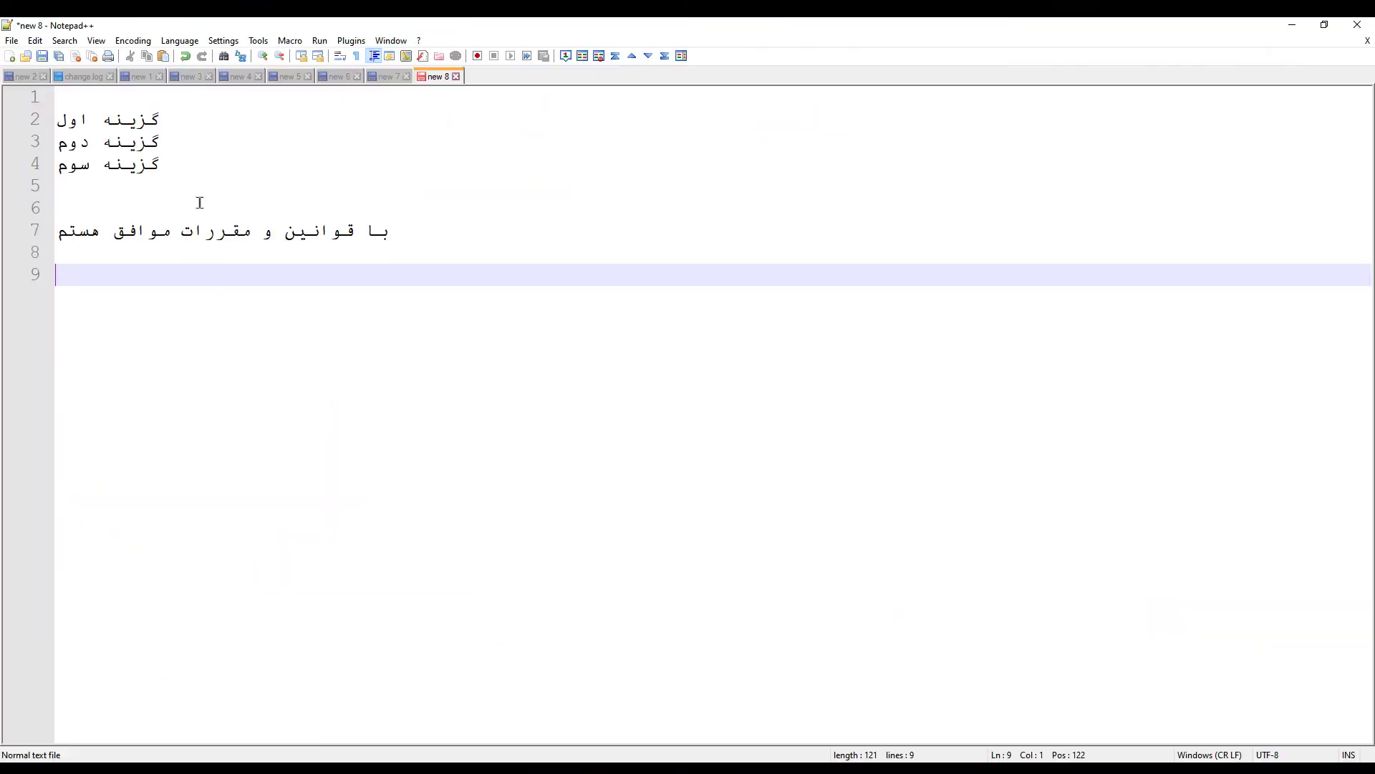
{"action": "left_click_drag", "start_coordinate": [177, 171], "coordinate": [48, 125]}
{"action": "key", "text": "ctrl+c"}
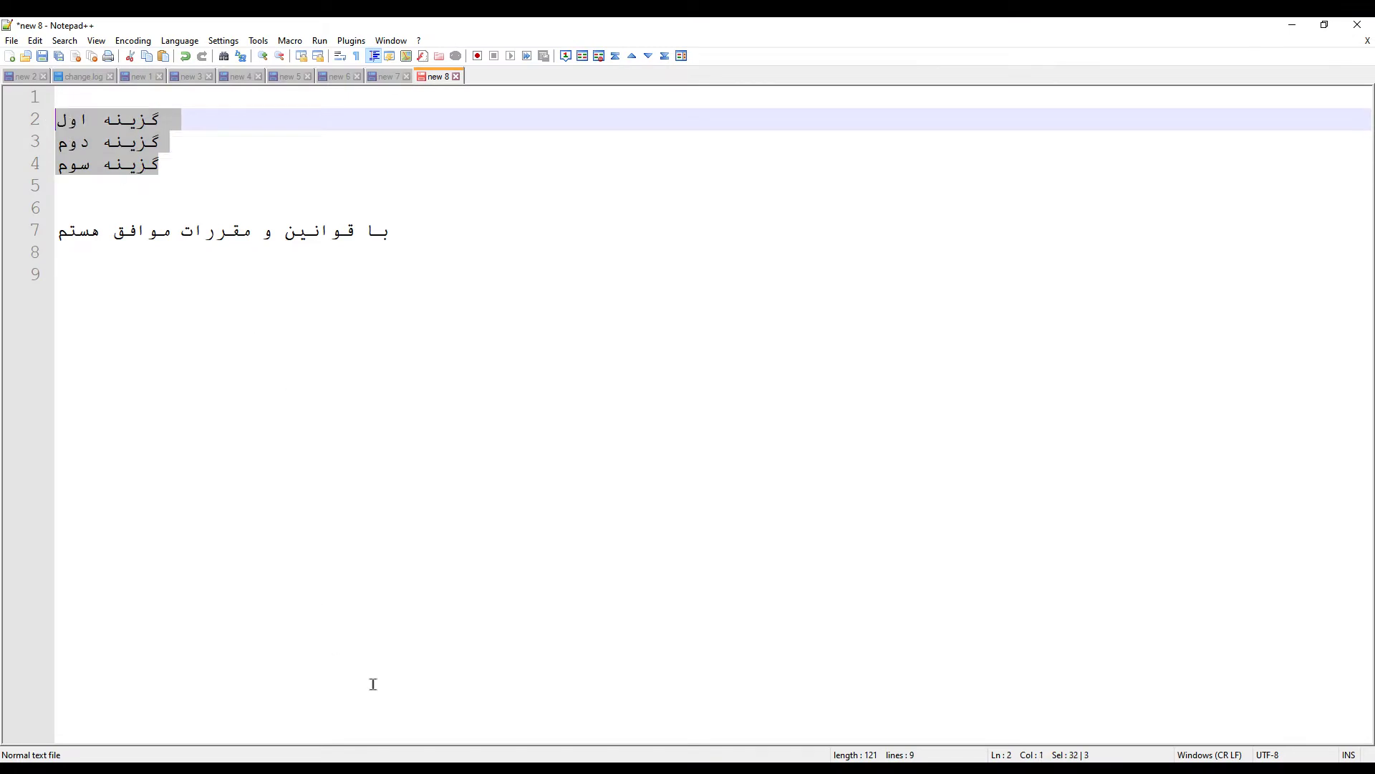
{"action": "key", "text": "alt+Tab"}
{"action": "key", "text": "ctrl+v"}
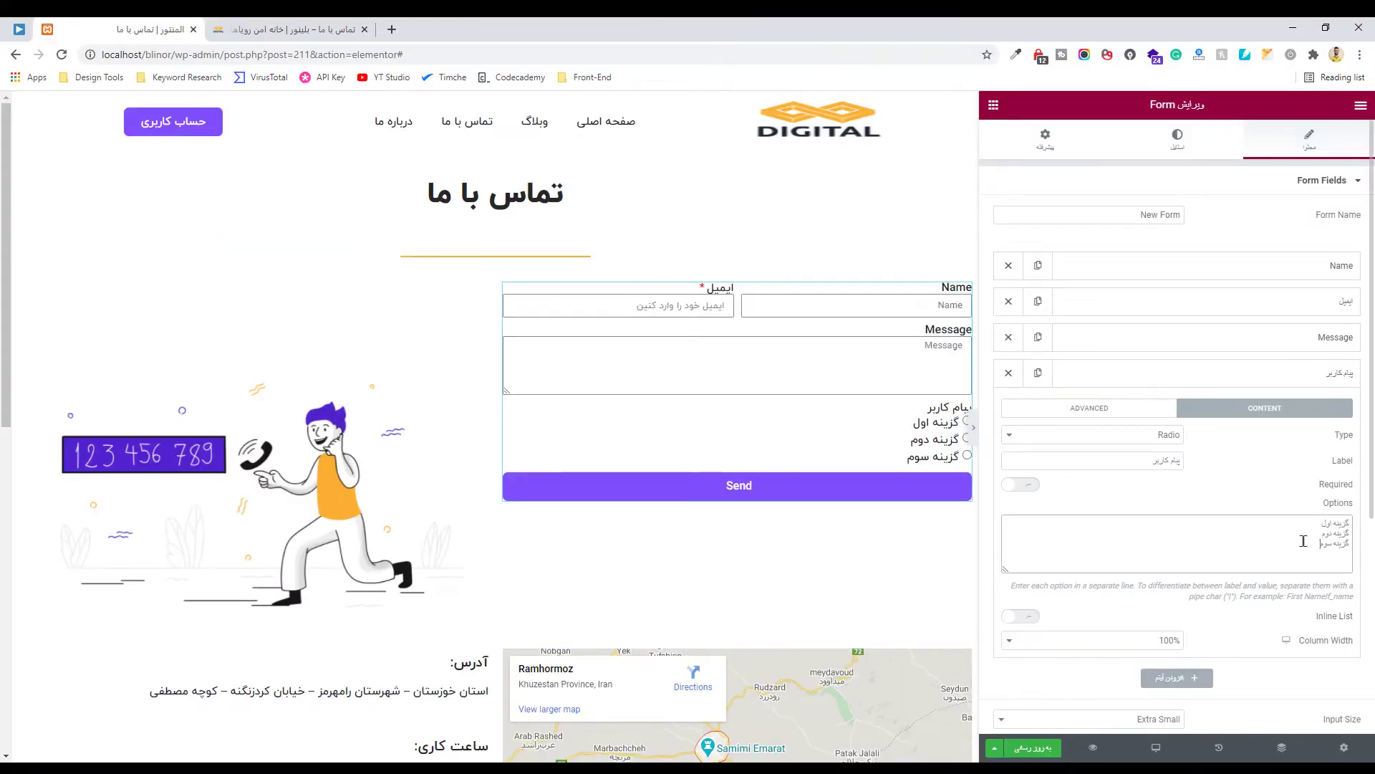
Test the radio options in the full-width preview by selecting گزینه دوم, and return to the form settings
{"action": "left_click", "coordinate": [969, 428]}
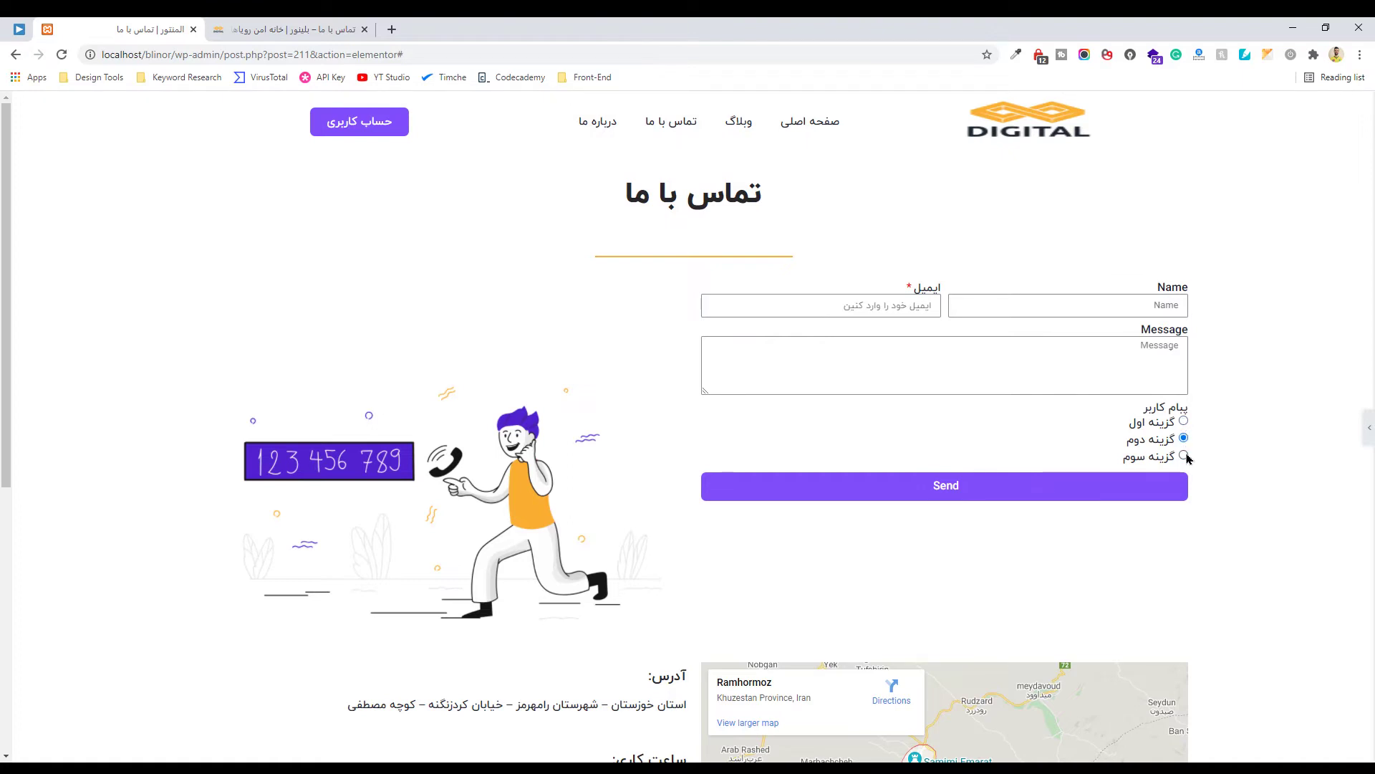
{"action": "left_click", "coordinate": [1184, 439]}
{"action": "left_click", "coordinate": [1366, 428]}
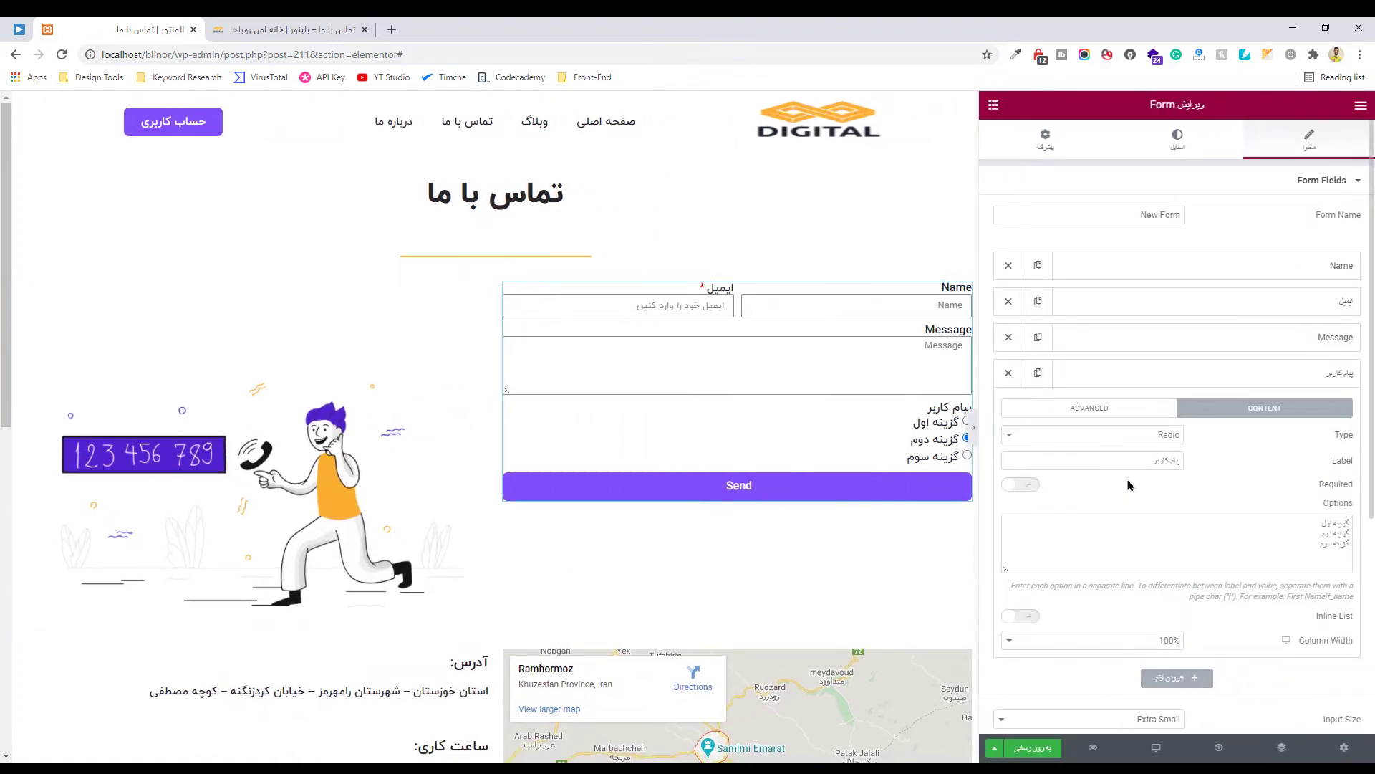
Enable Inline List for the radio options and test selecting گزینه سوم in the full-width preview
{"action": "left_click", "coordinate": [1029, 617]}
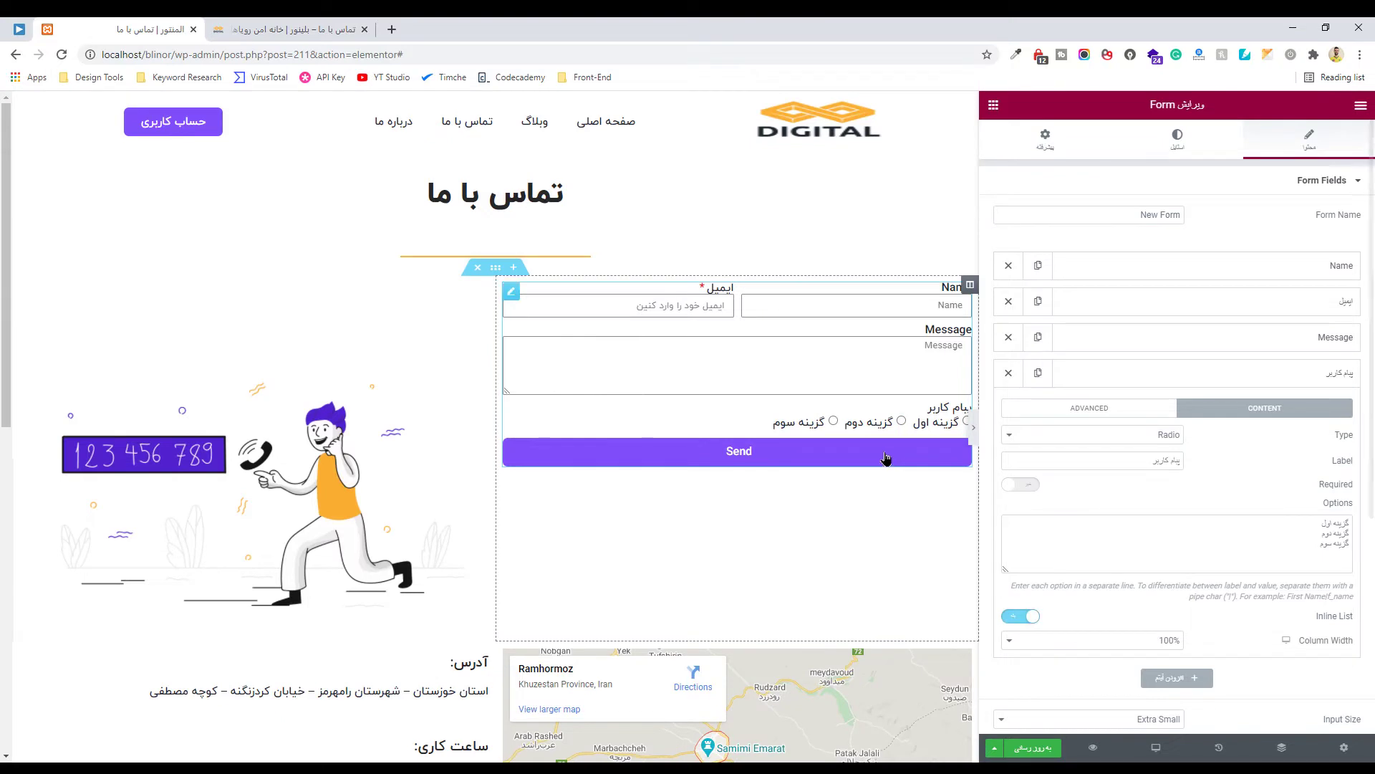
{"action": "left_click", "coordinate": [974, 428]}
{"action": "left_click", "coordinate": [1369, 427]}
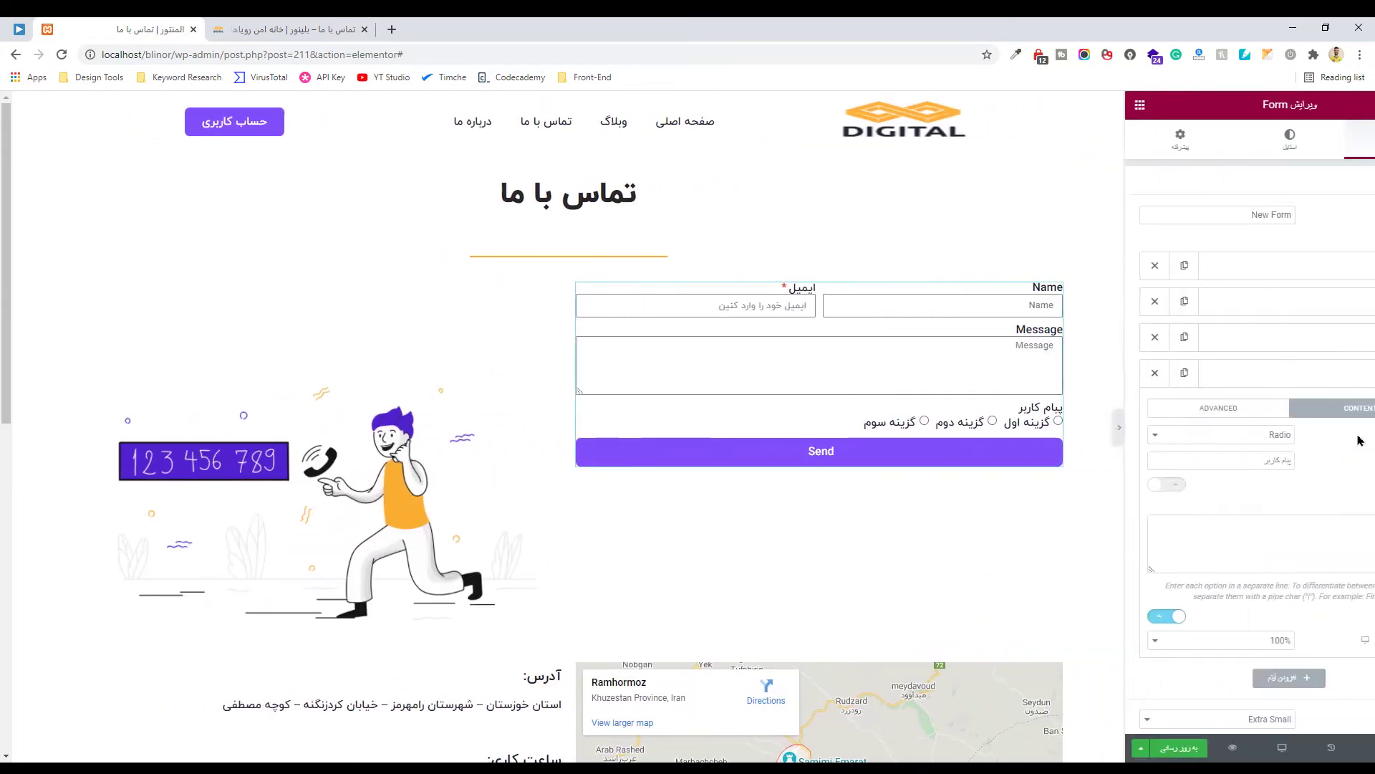
{"action": "left_click", "coordinate": [1032, 617]}
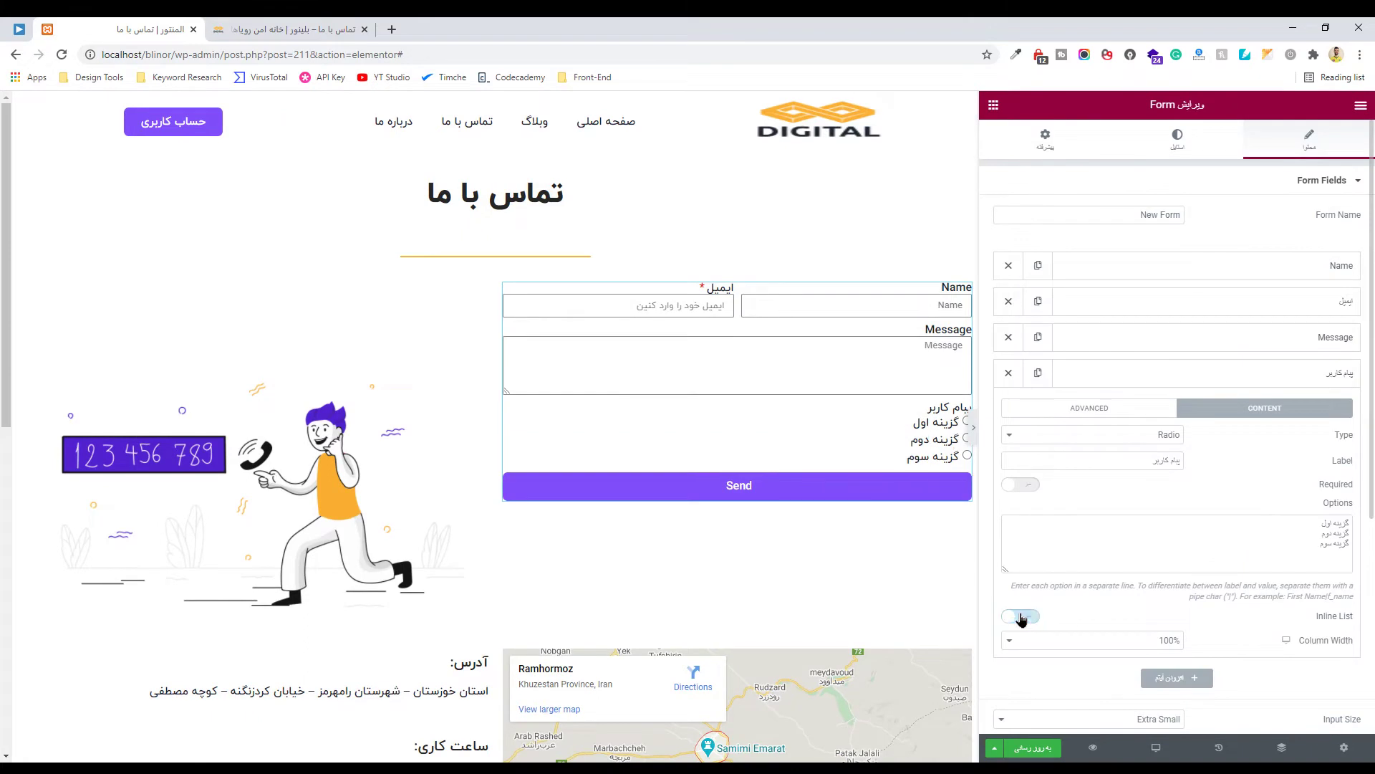
{"action": "left_click", "coordinate": [1032, 617]}
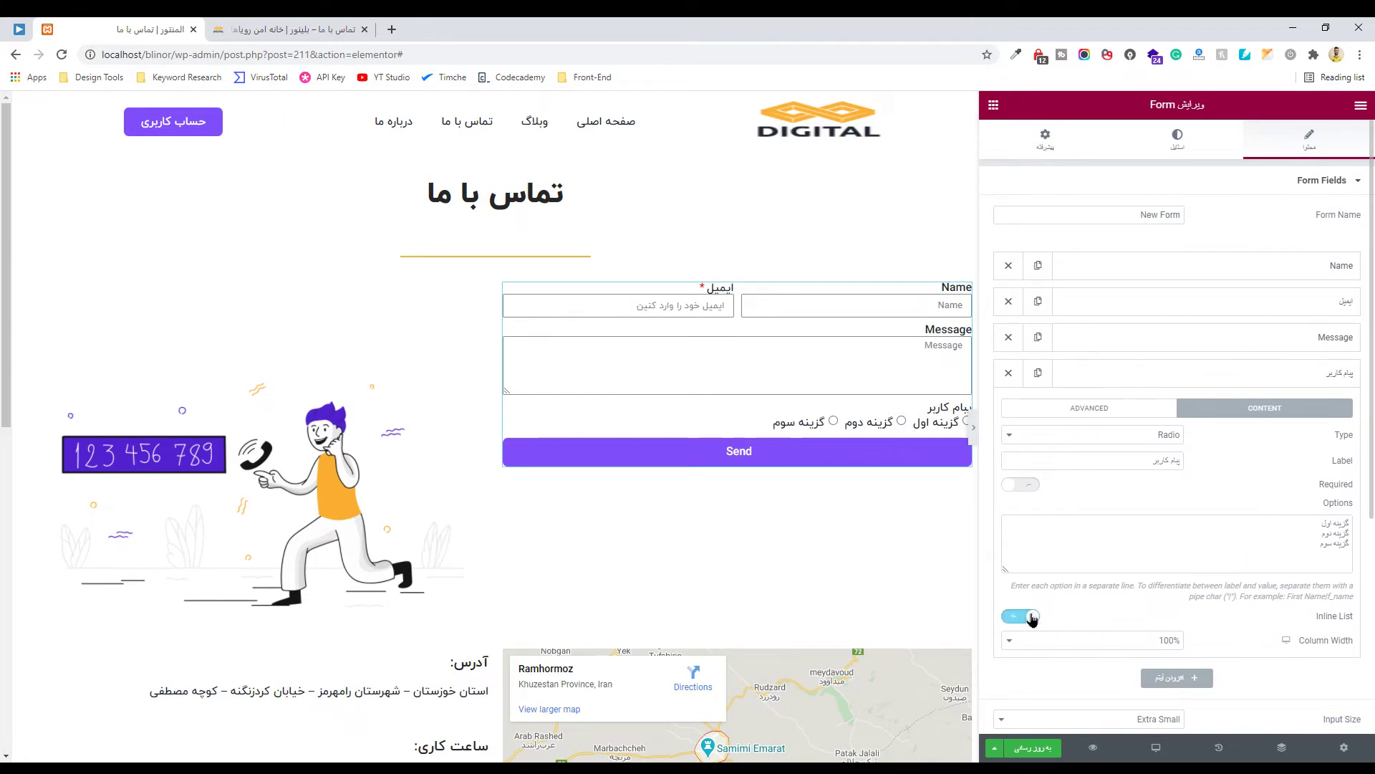
{"action": "left_click", "coordinate": [974, 433]}
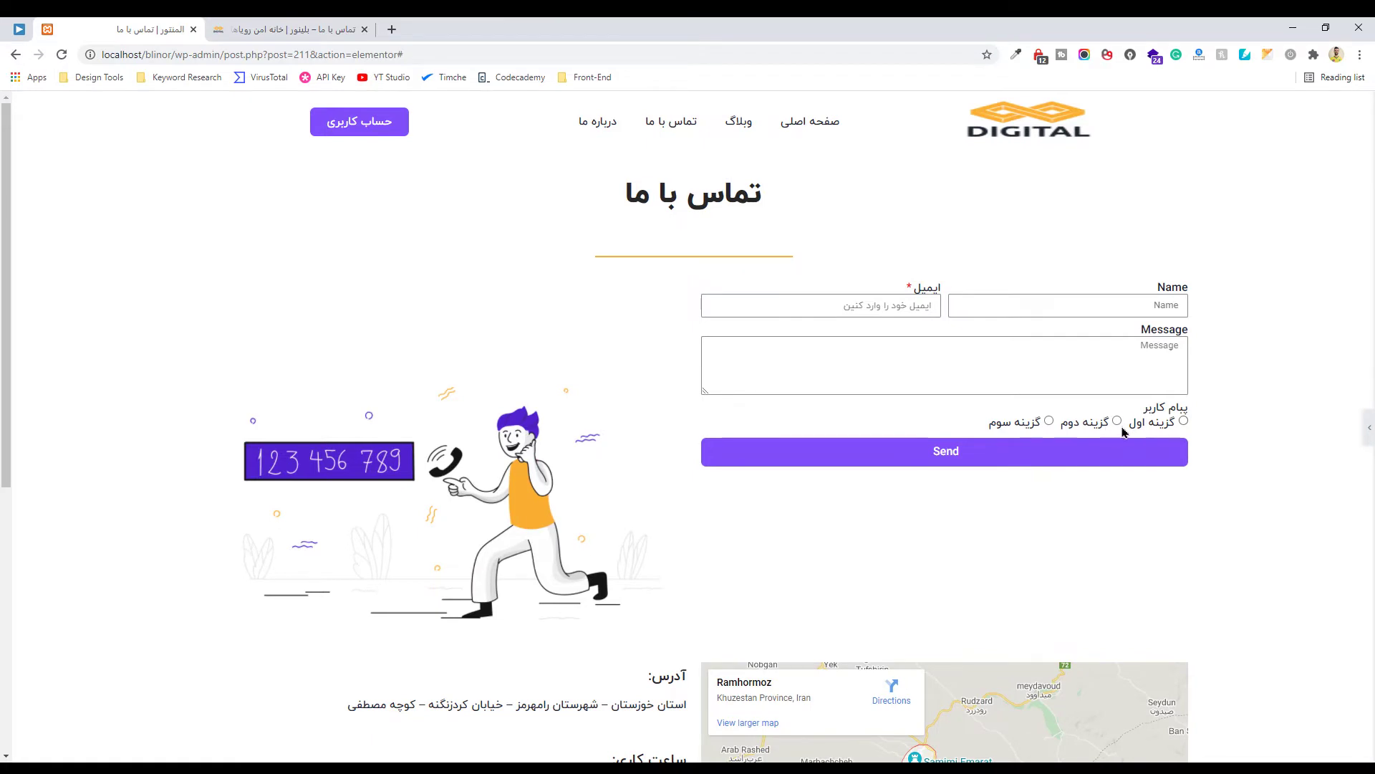
{"action": "left_click", "coordinate": [1046, 420]}
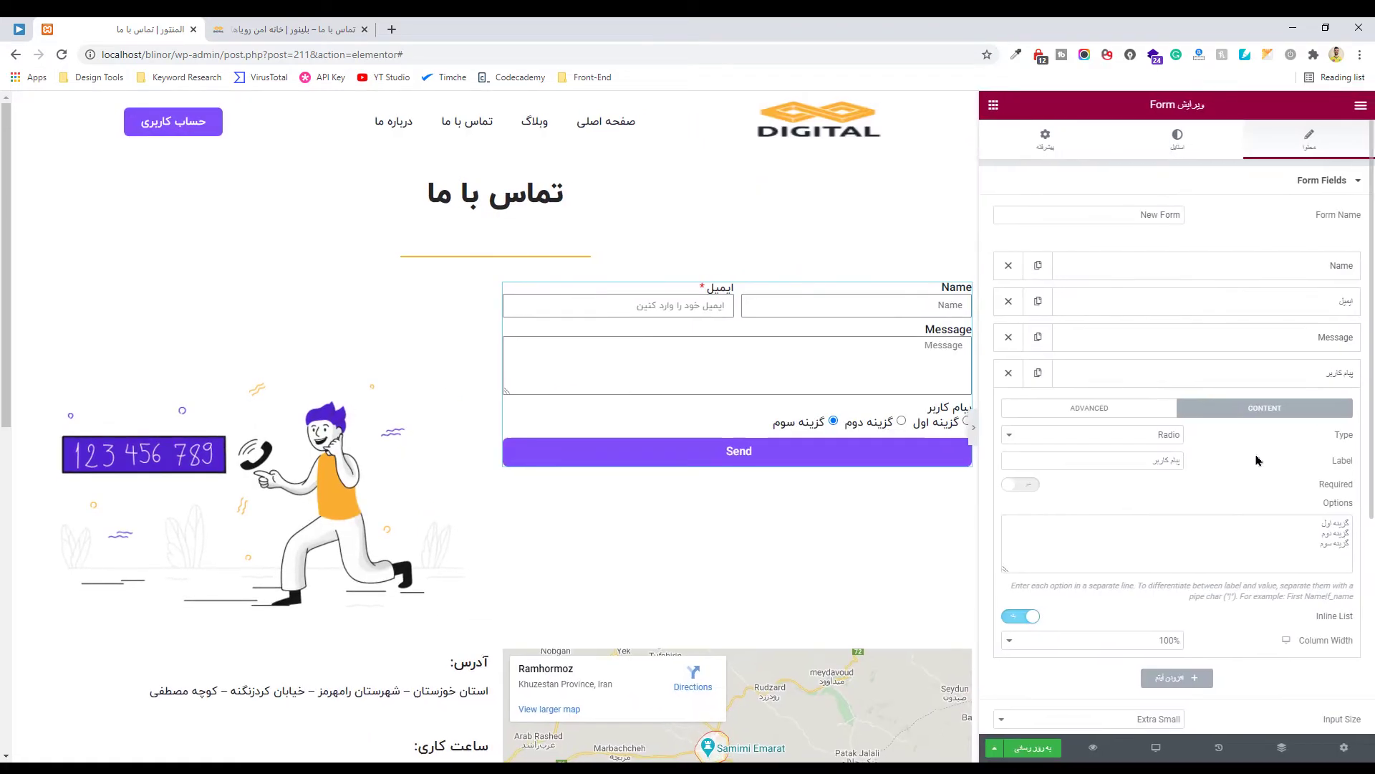
Change the پیام کاربر field's type to Select and try different options in the preview's drop-down
{"action": "left_click", "coordinate": [1155, 439]}
{"action": "left_click", "coordinate": [1149, 518]}
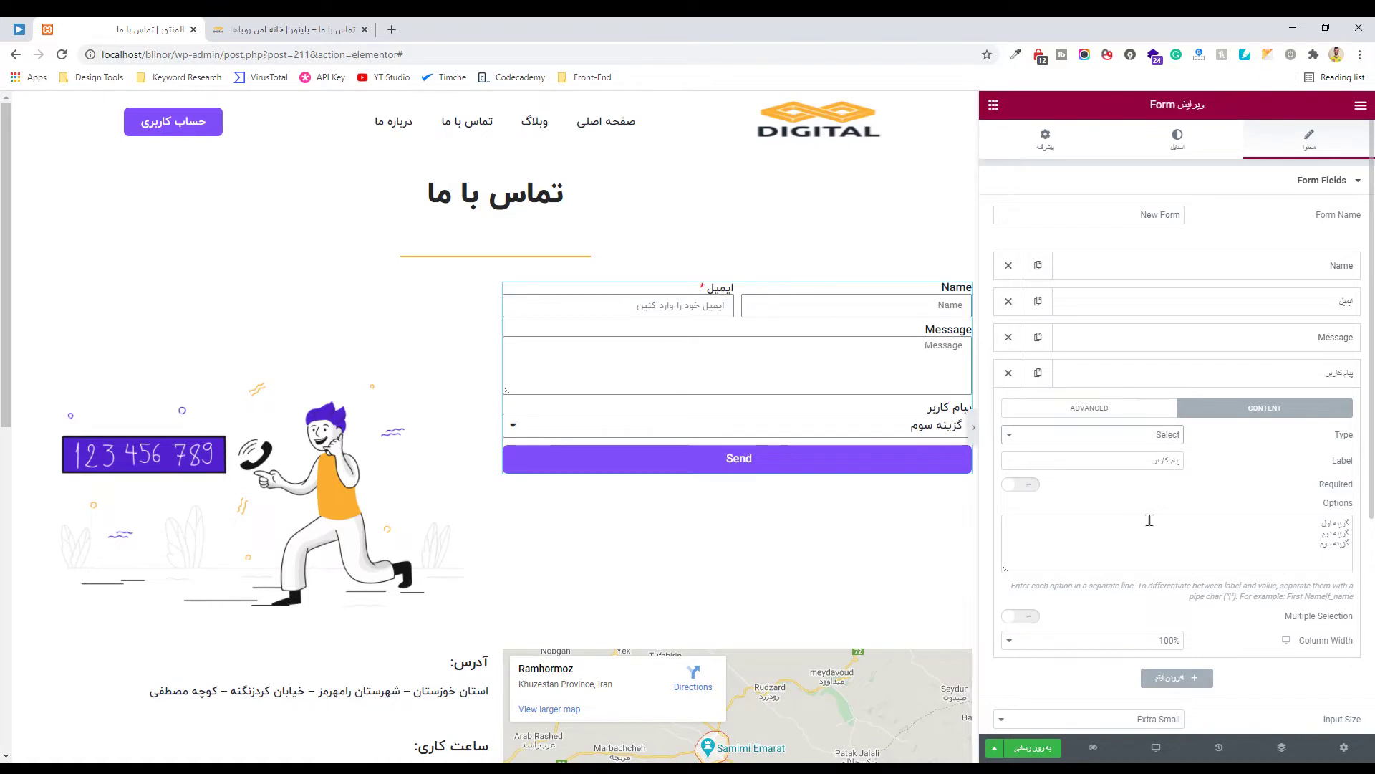
{"action": "left_click", "coordinate": [909, 429]}
{"action": "left_click", "coordinate": [928, 464]}
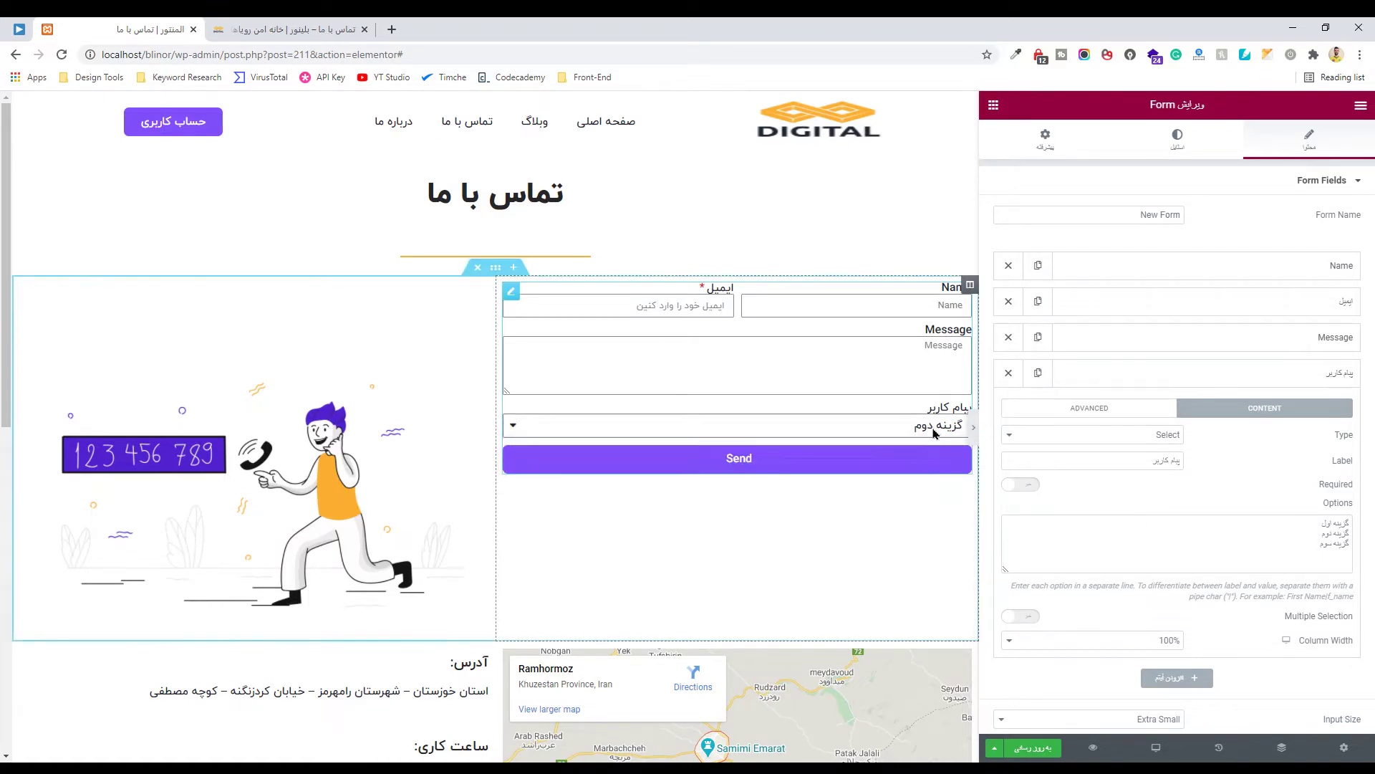
{"action": "left_click", "coordinate": [933, 432]}
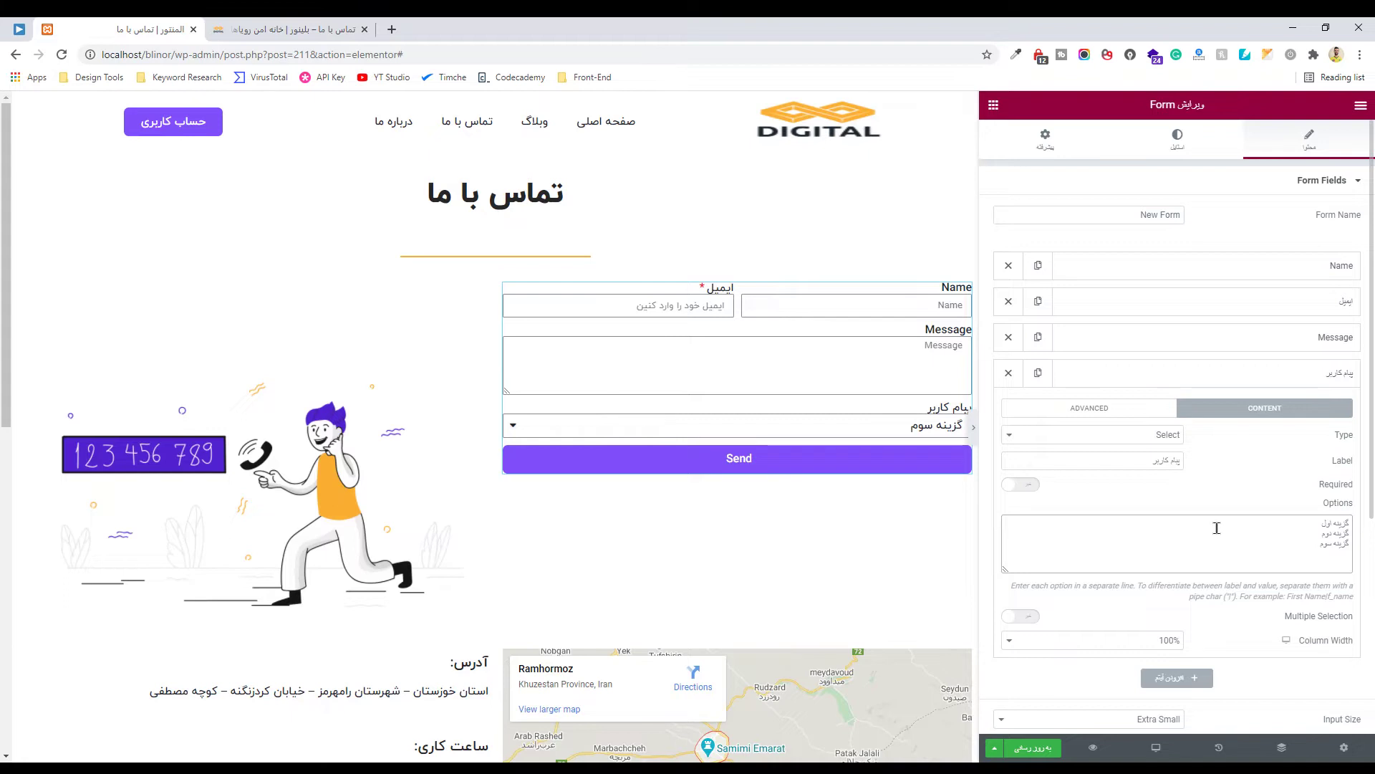
Change the پیام کاربر field's type to Checkbox and test ticking گزینه دوم and گزینه سوم in the full-width preview
{"action": "left_click", "coordinate": [1168, 435]}
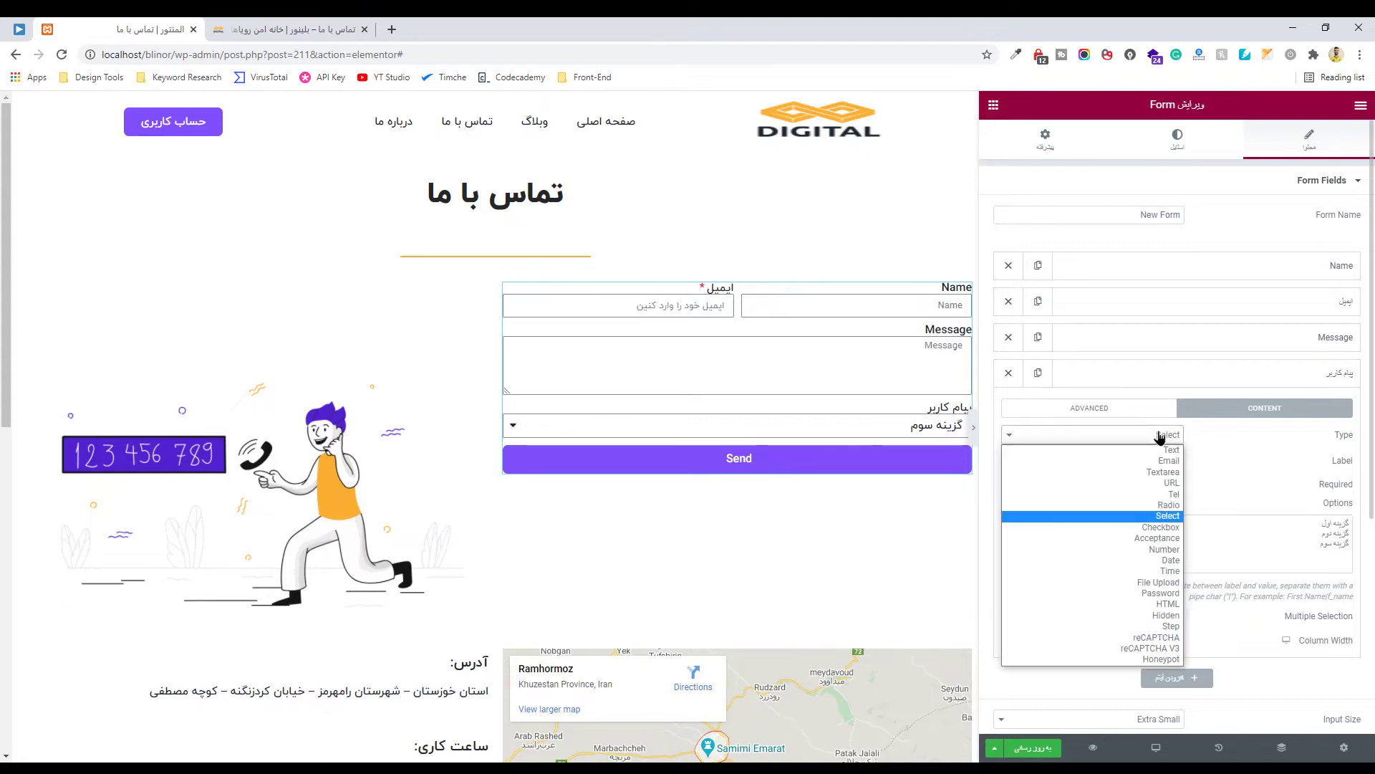
{"action": "left_click", "coordinate": [1161, 528]}
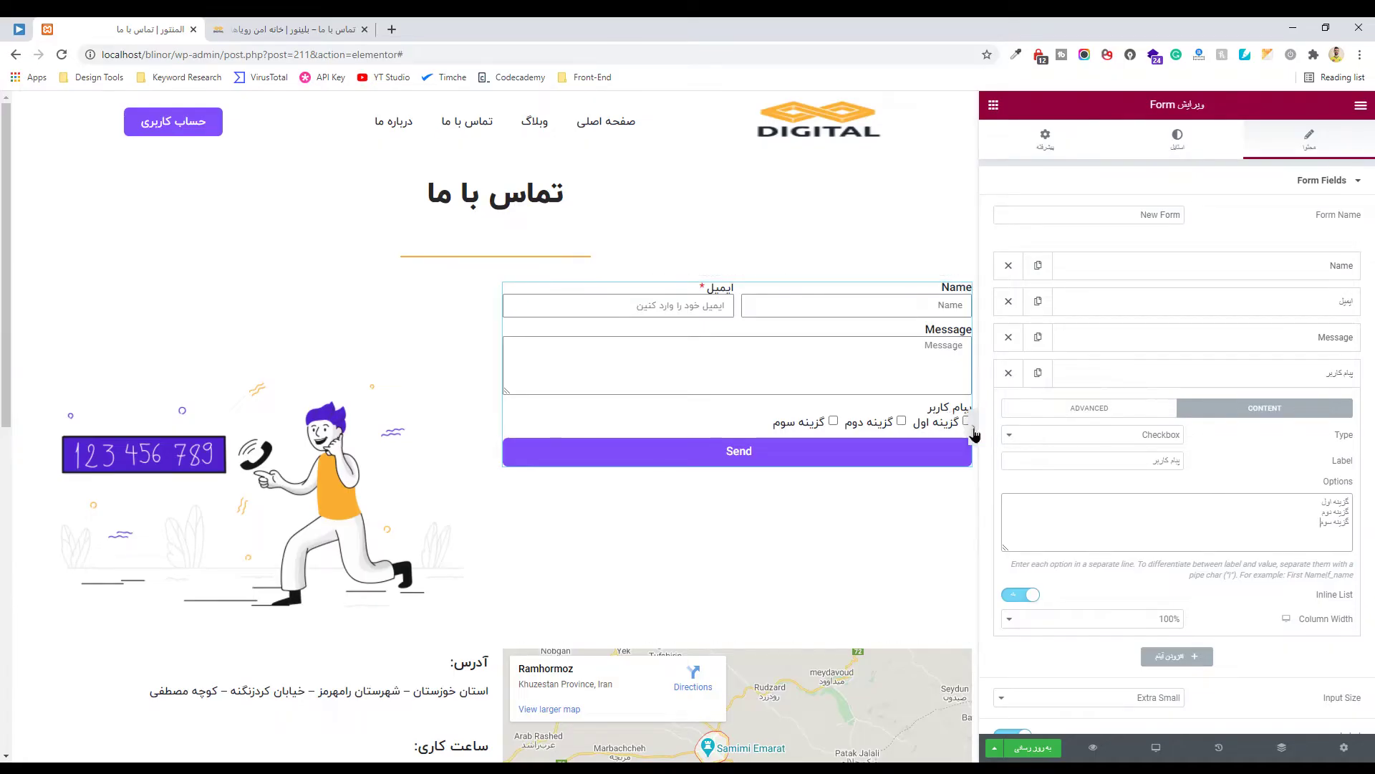
{"action": "left_click", "coordinate": [974, 435]}
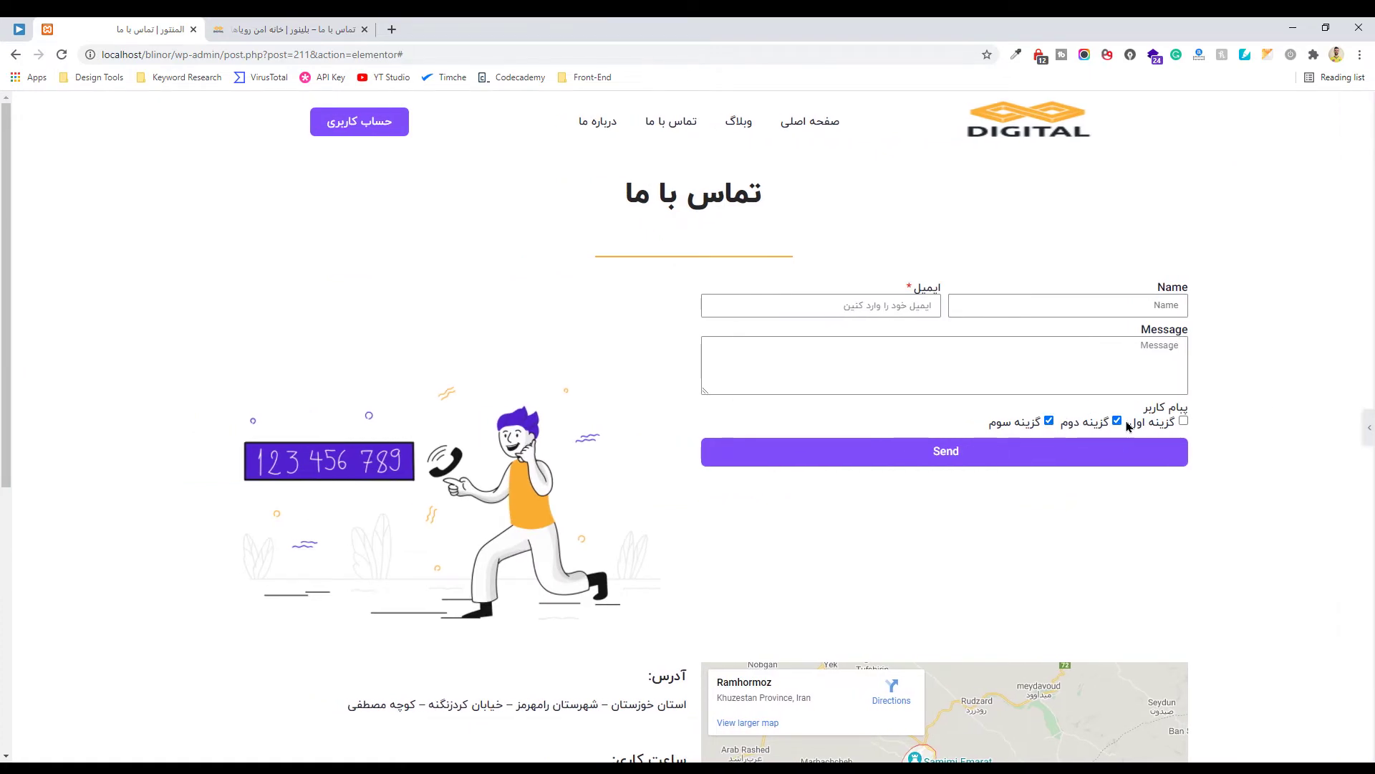
{"action": "left_click", "coordinate": [1364, 422]}
Change the پیام کاربر field's type to Acceptance and copy «با قوانین و مقررات موافق هستم» from Notepad++ into its acceptance text
{"action": "left_click", "coordinate": [1165, 434]}
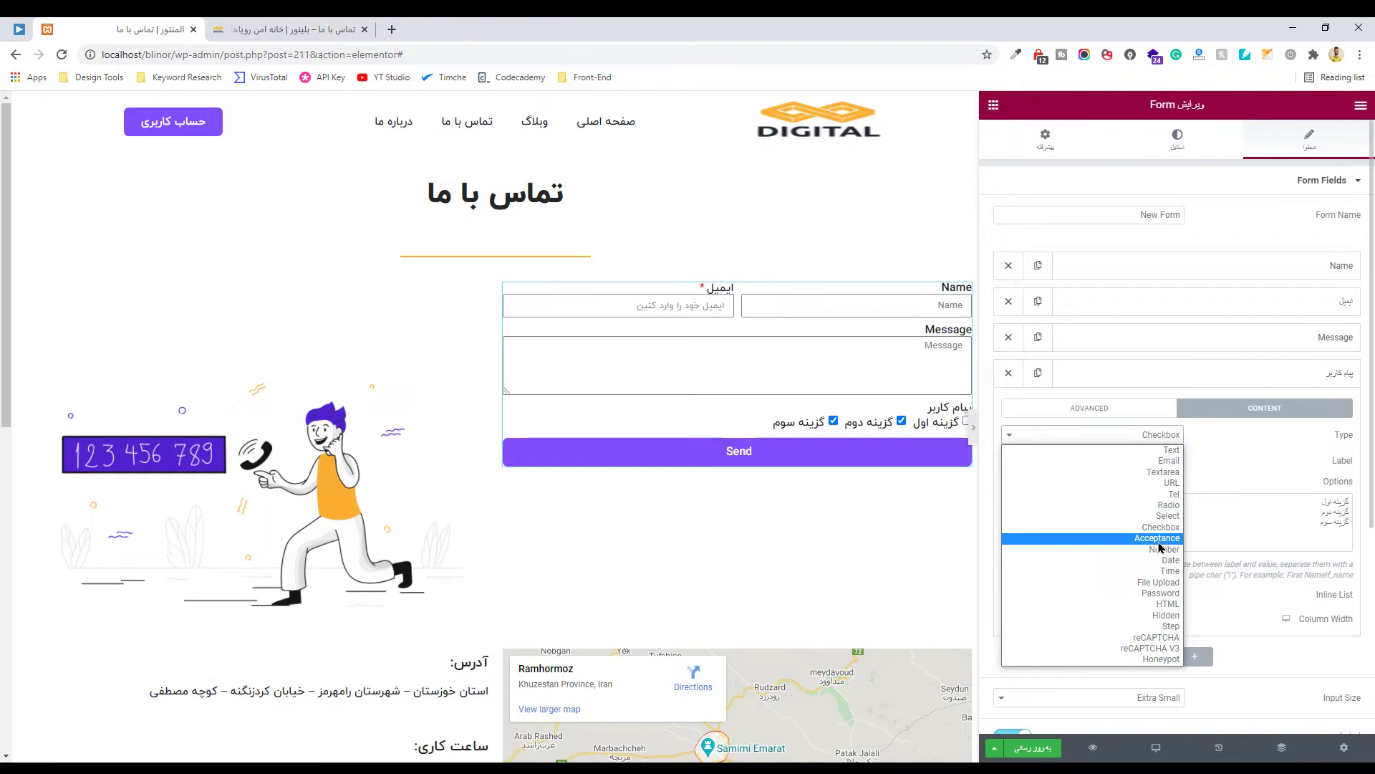
{"action": "left_click", "coordinate": [1159, 539]}
{"action": "left_click", "coordinate": [1229, 520]}
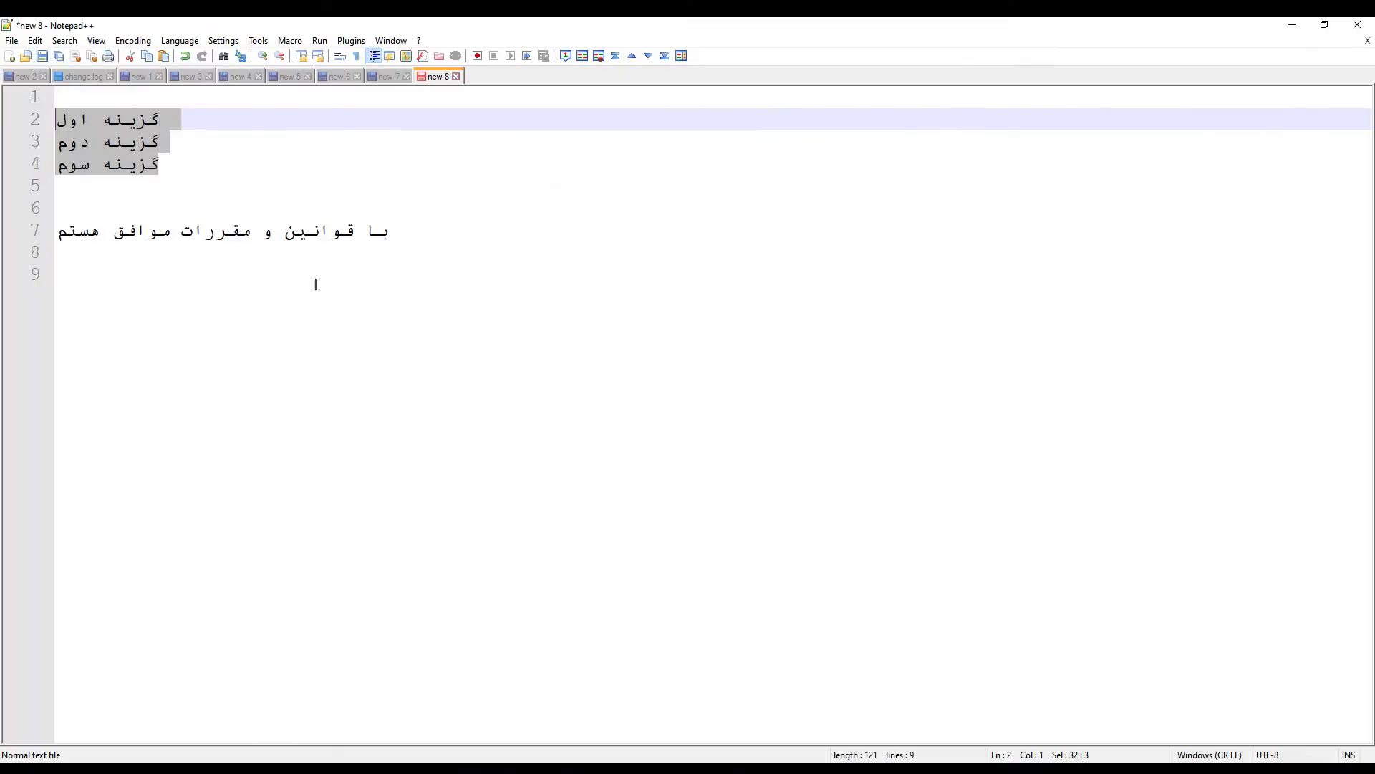
{"action": "left_click_drag", "start_coordinate": [390, 231], "coordinate": [2, 229]}
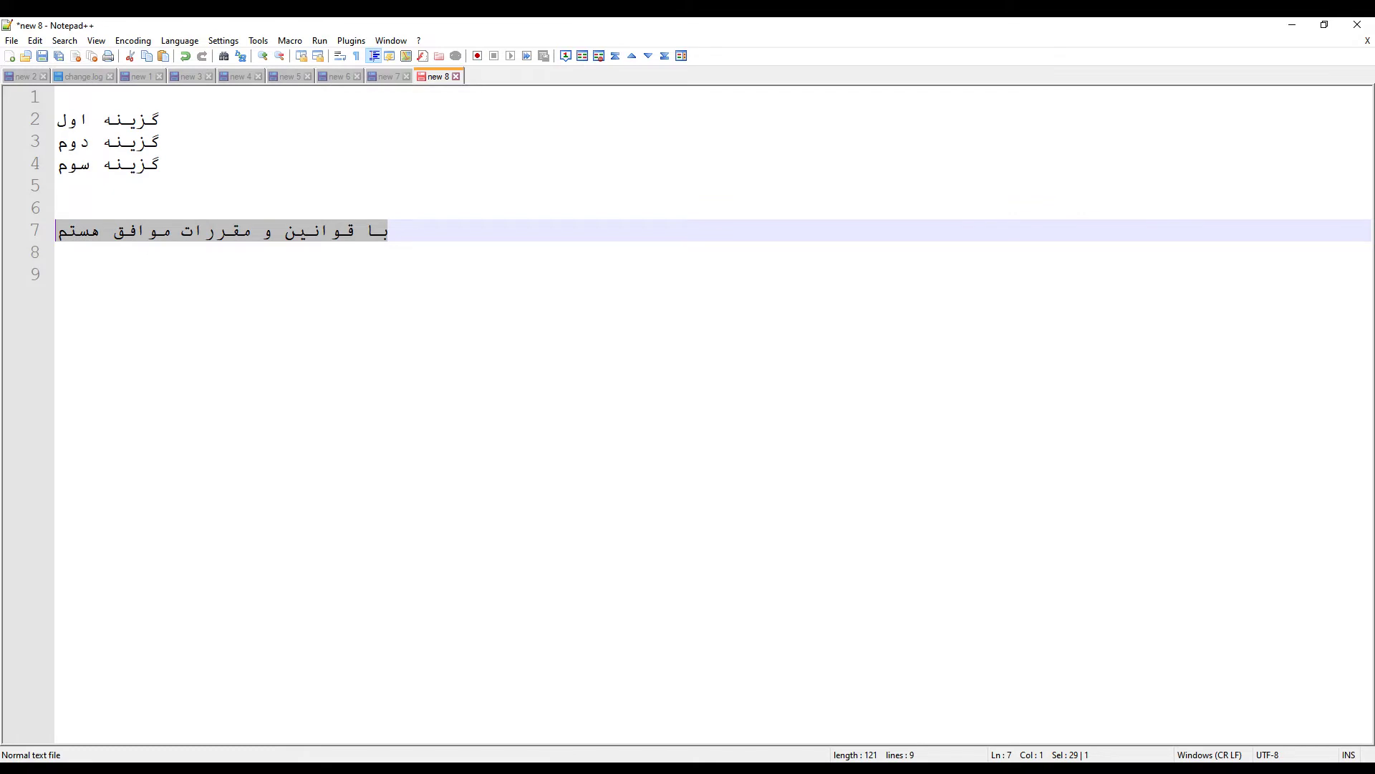
{"action": "key", "text": "alt+Tab"}
{"action": "left_click", "coordinate": [1282, 549]}
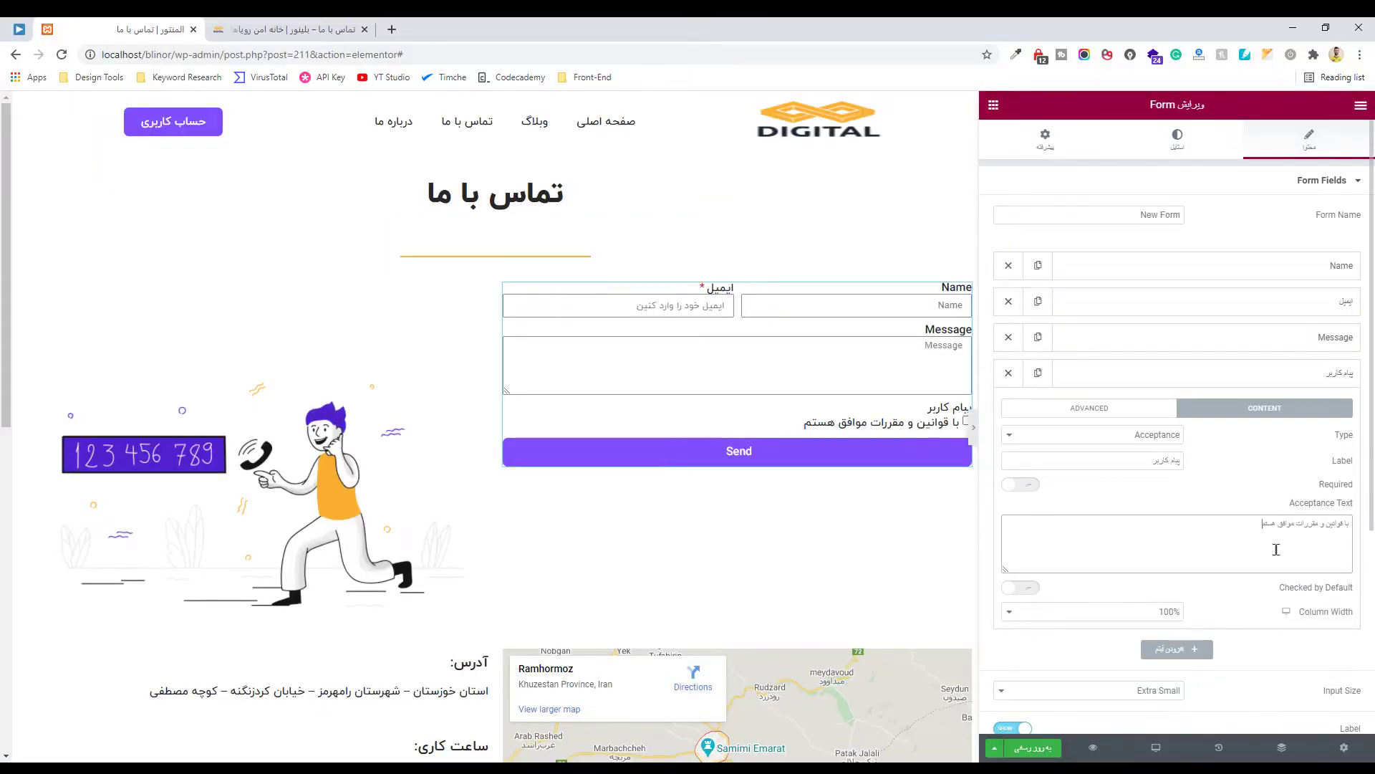
Test the acceptance checkbox in the full-width preview, enable Checked by Default, update the page and check the result on the live page
{"action": "left_click", "coordinate": [974, 428]}
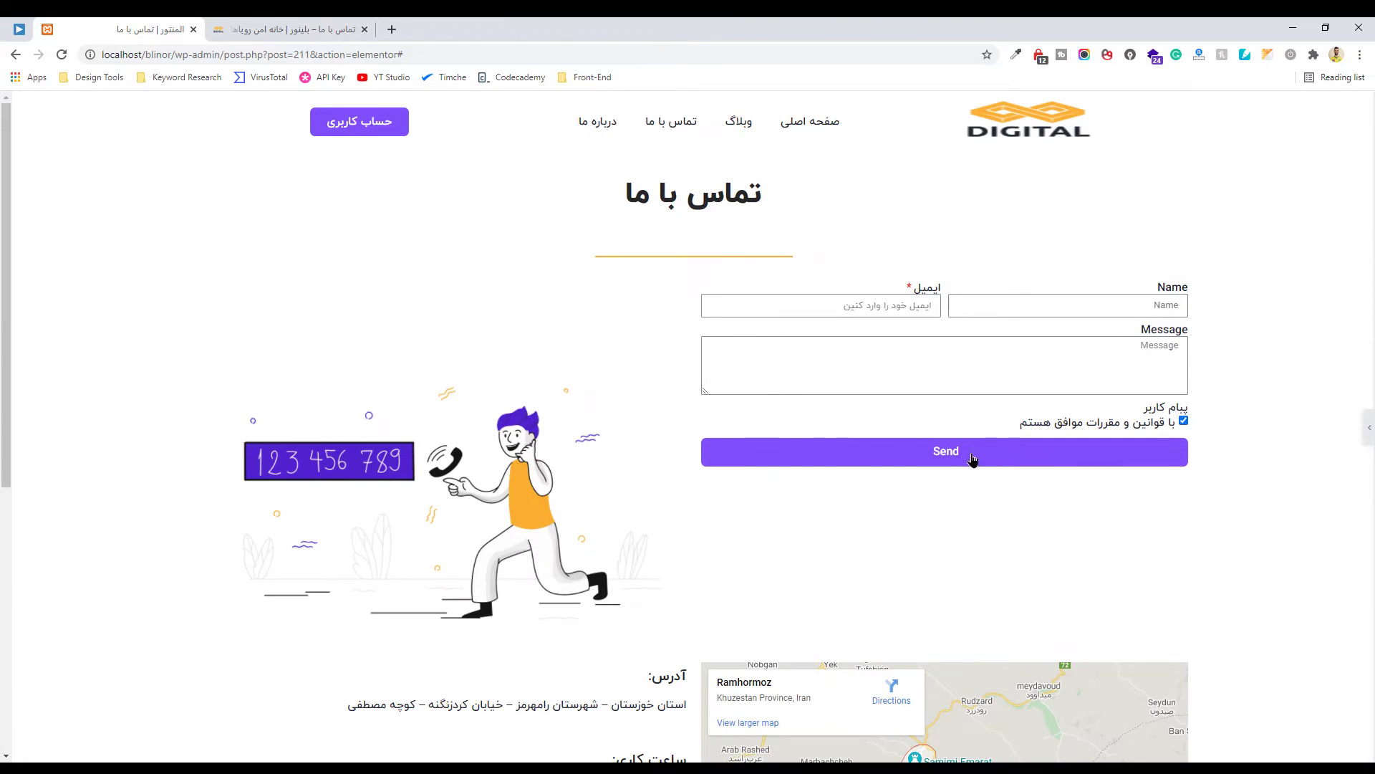
{"action": "left_click", "coordinate": [1368, 423]}
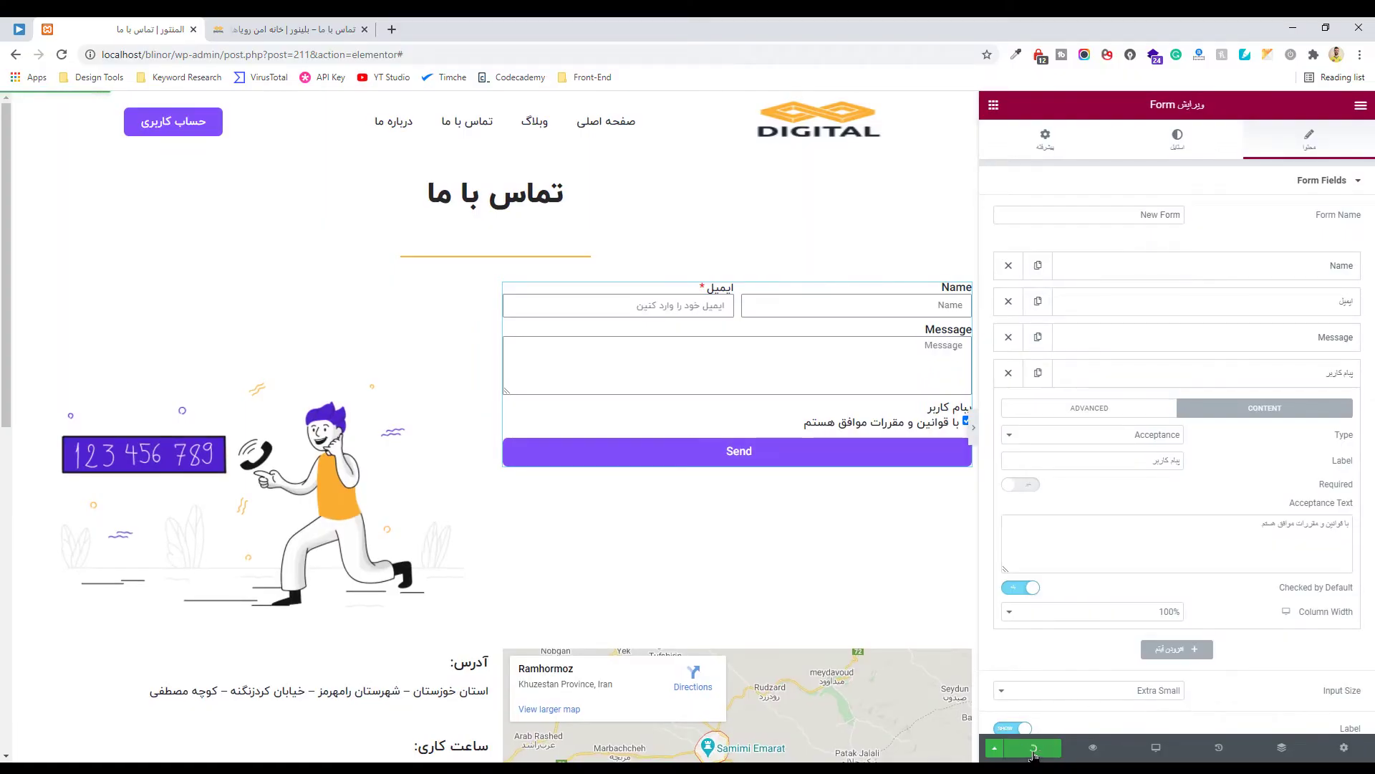
{"action": "left_click", "coordinate": [259, 24]}
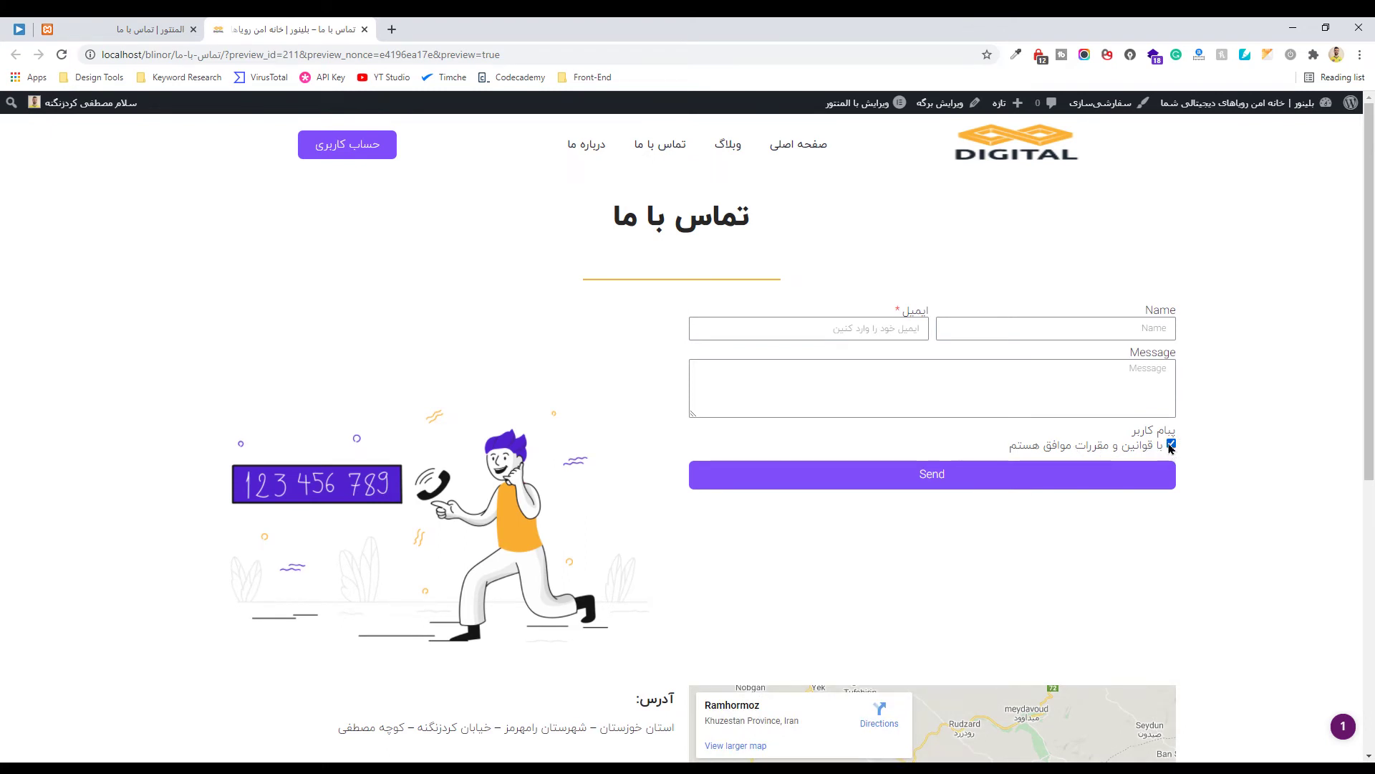
{"action": "key", "text": "ctrl+1"}
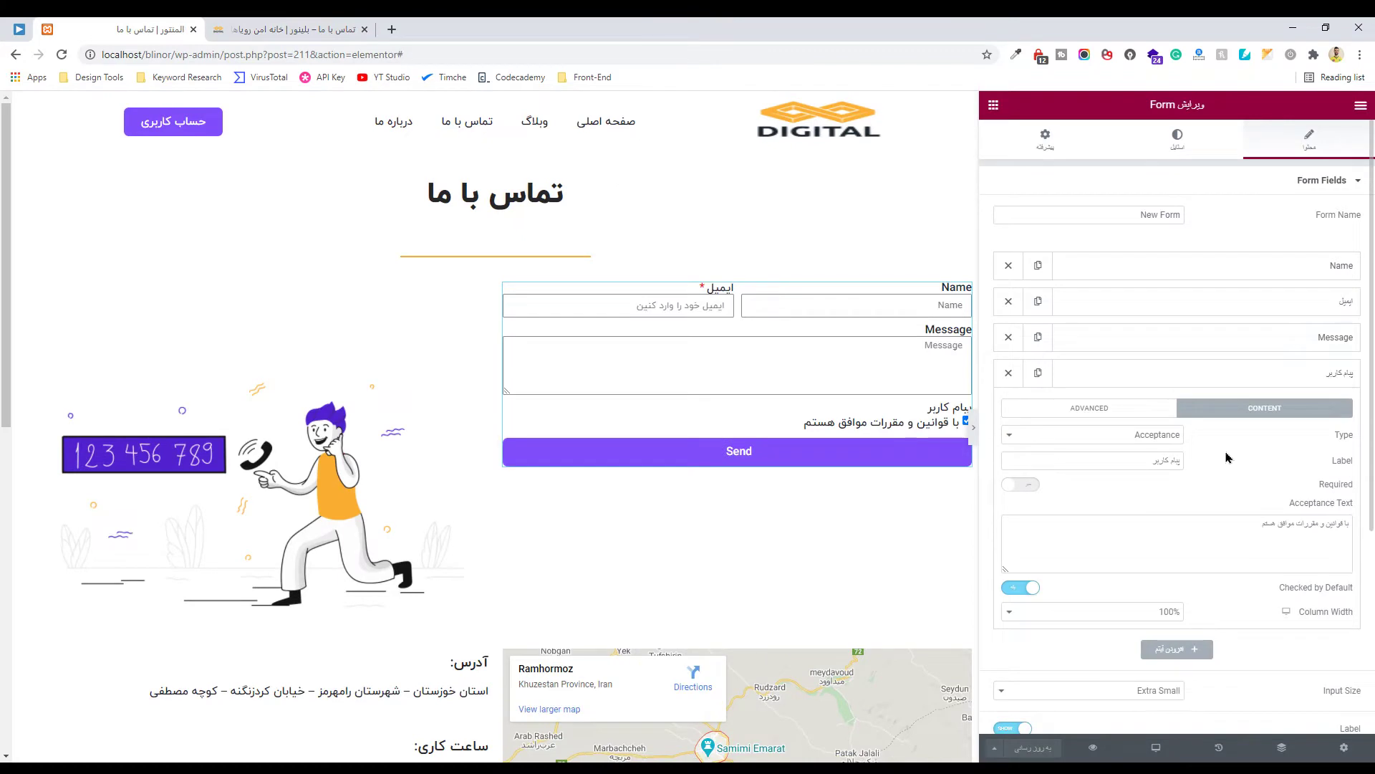
Change the پیام کاربر field's type to Number with a minimum of 0 and maximum of 20, update, and test it on the live page
{"action": "left_click", "coordinate": [1174, 441]}
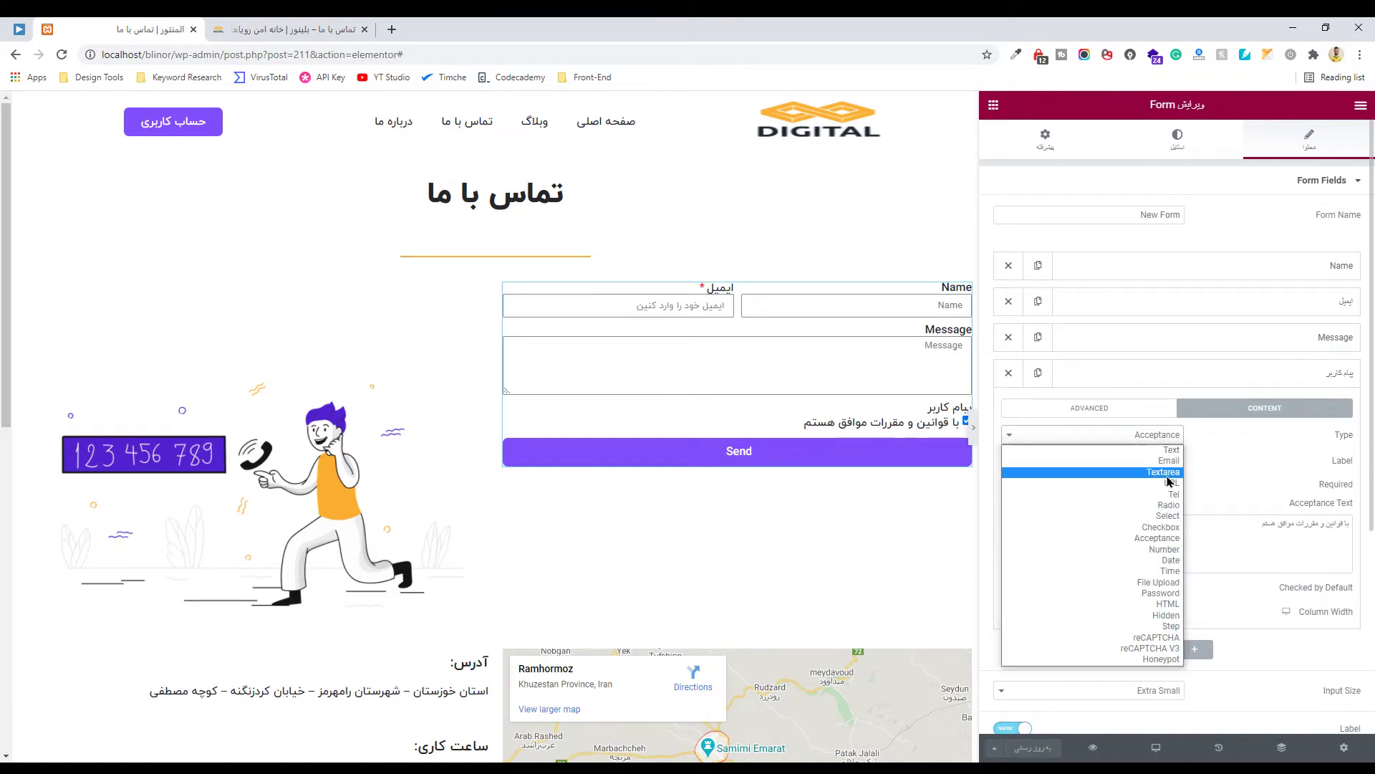
{"action": "left_click", "coordinate": [1164, 560]}
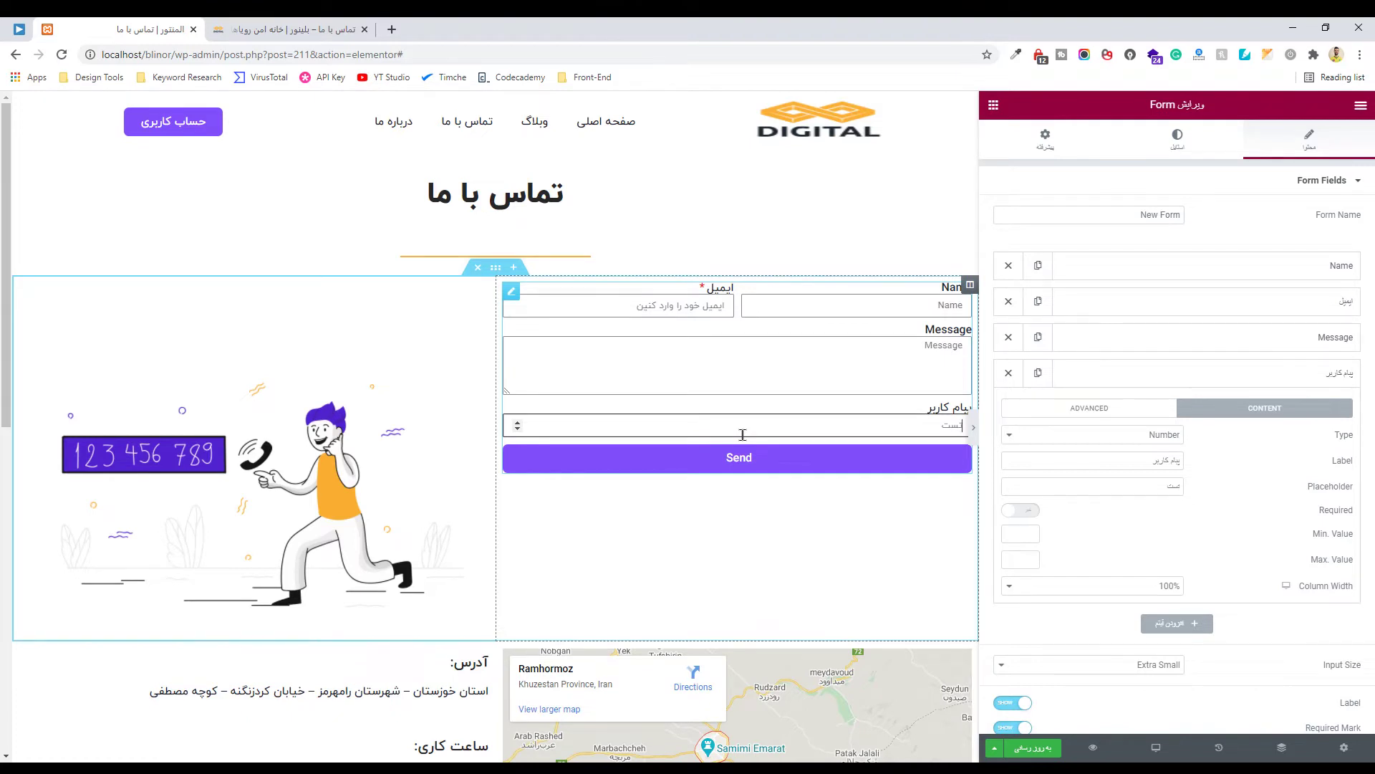
{"action": "left_click", "coordinate": [1025, 536]}
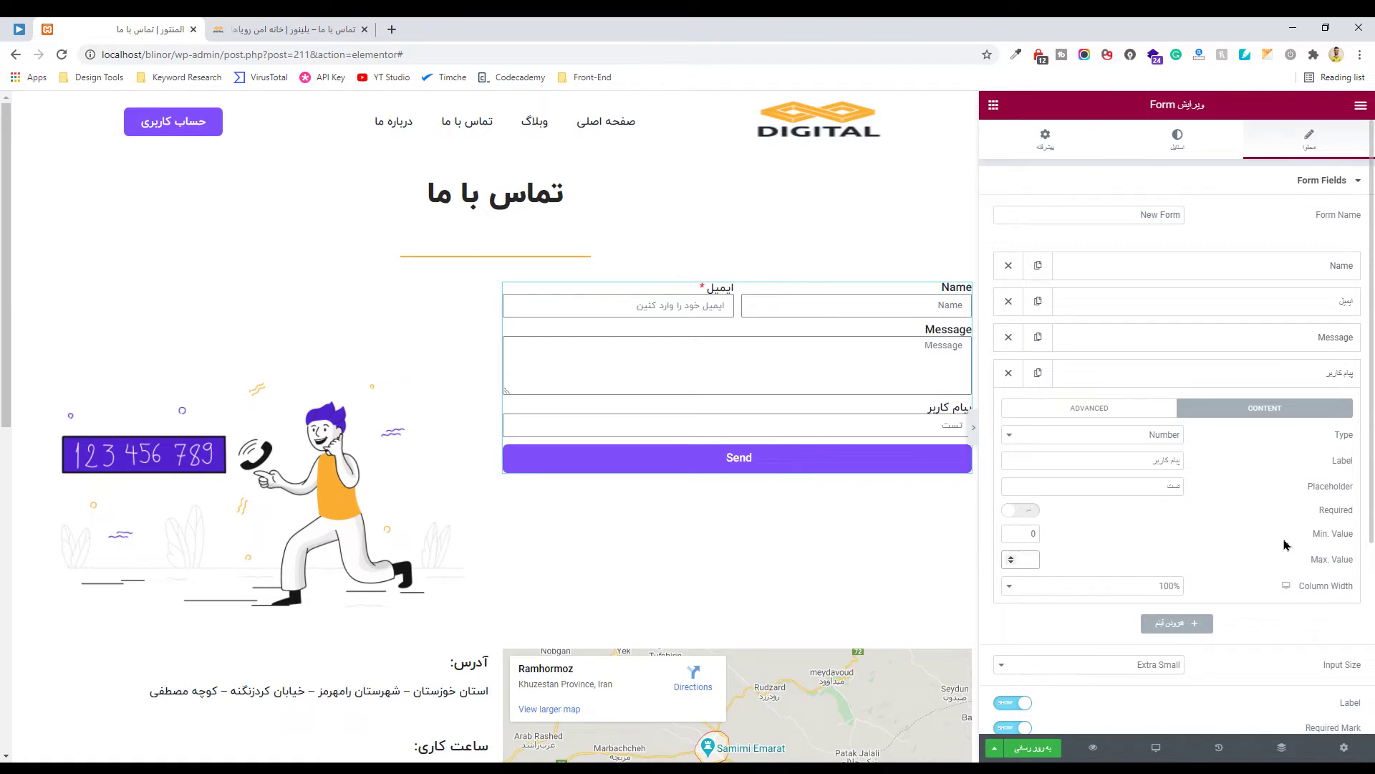
{"action": "left_click", "coordinate": [1030, 753]}
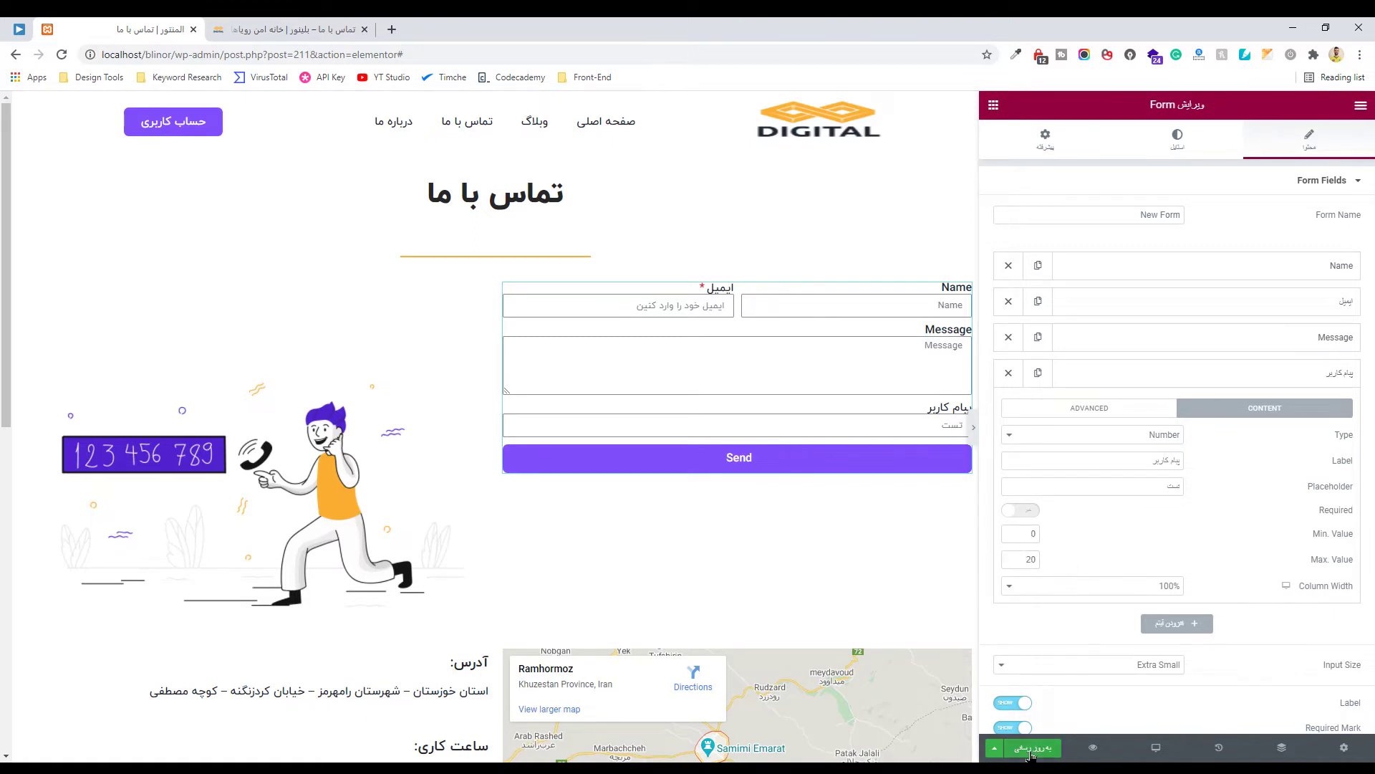
{"action": "key", "text": "ctrl+Tab"}
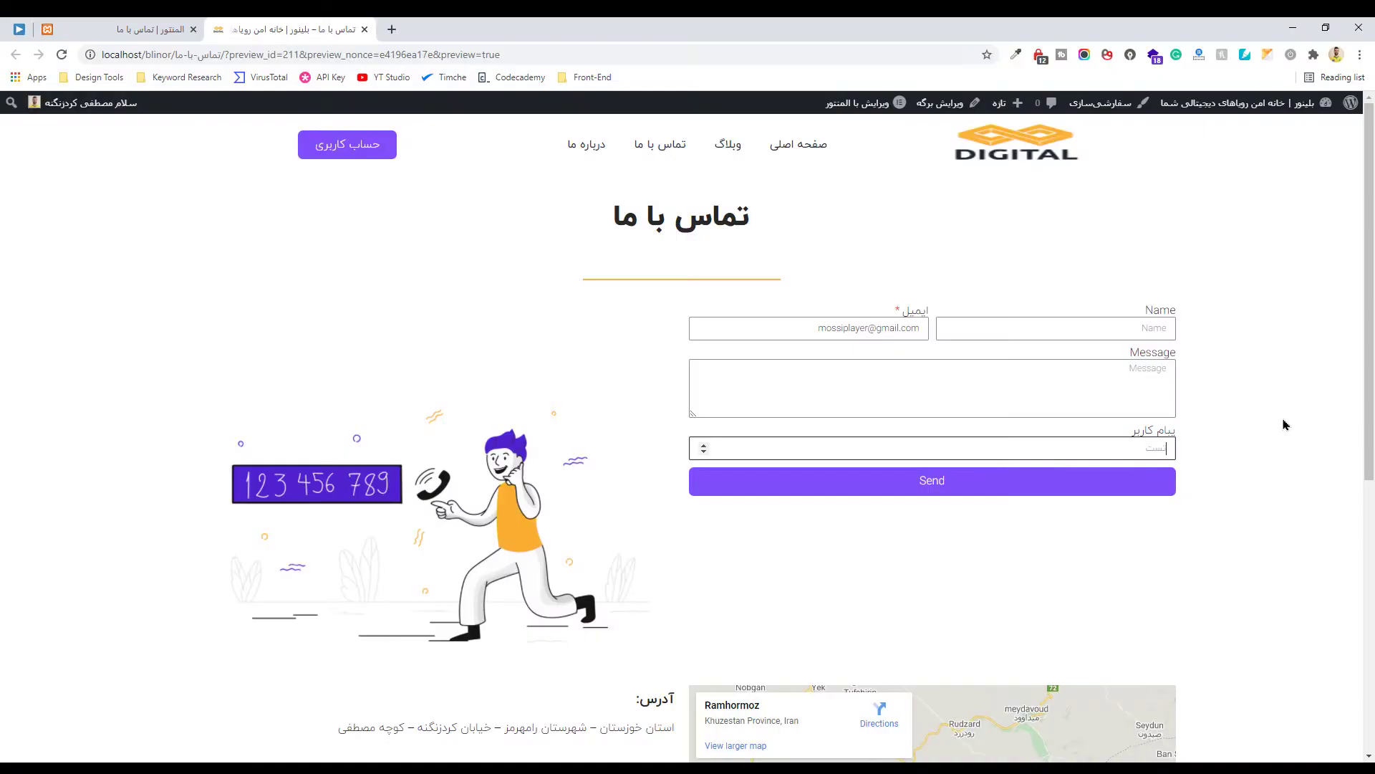
{"action": "left_click", "coordinate": [938, 495]}
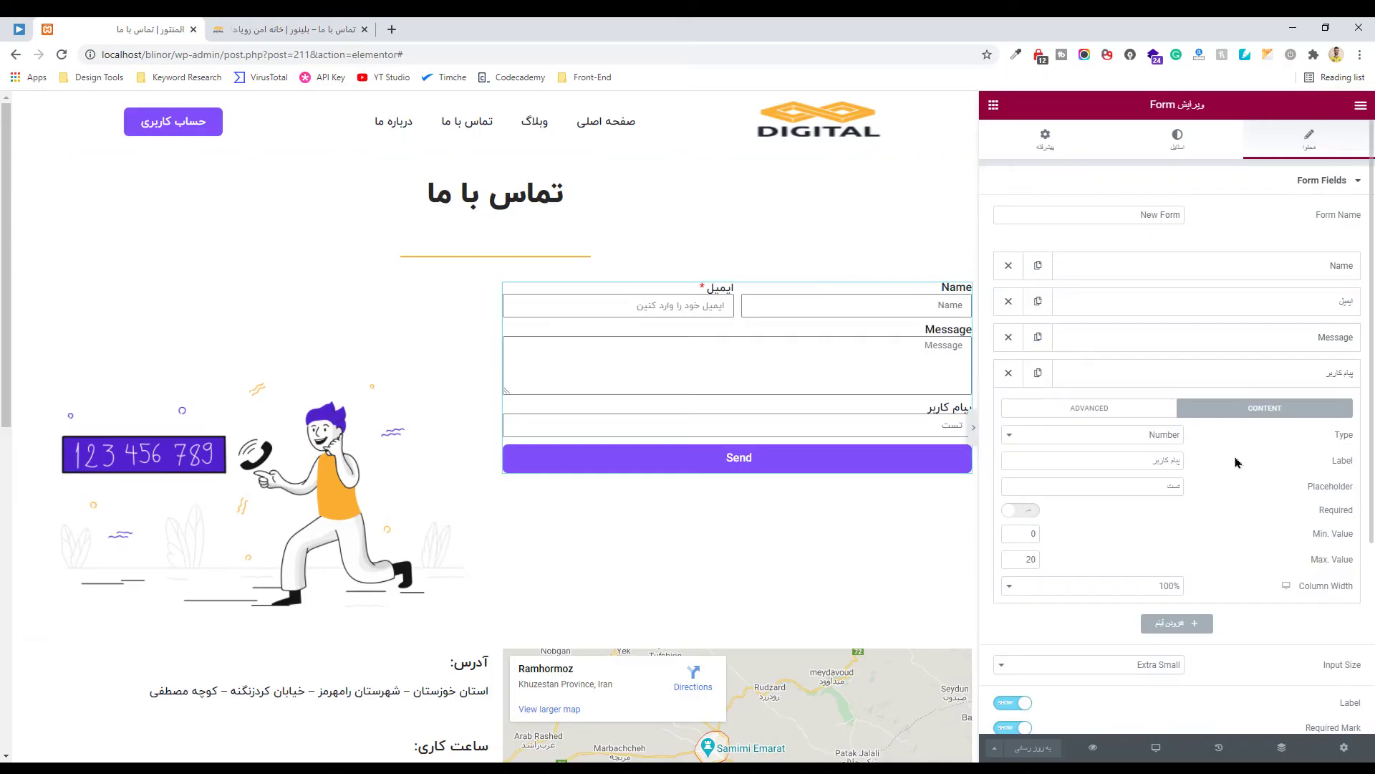
Change the پیام کاربر field's type to Date and try its date picker in the preview
{"action": "left_click", "coordinate": [1169, 435]}
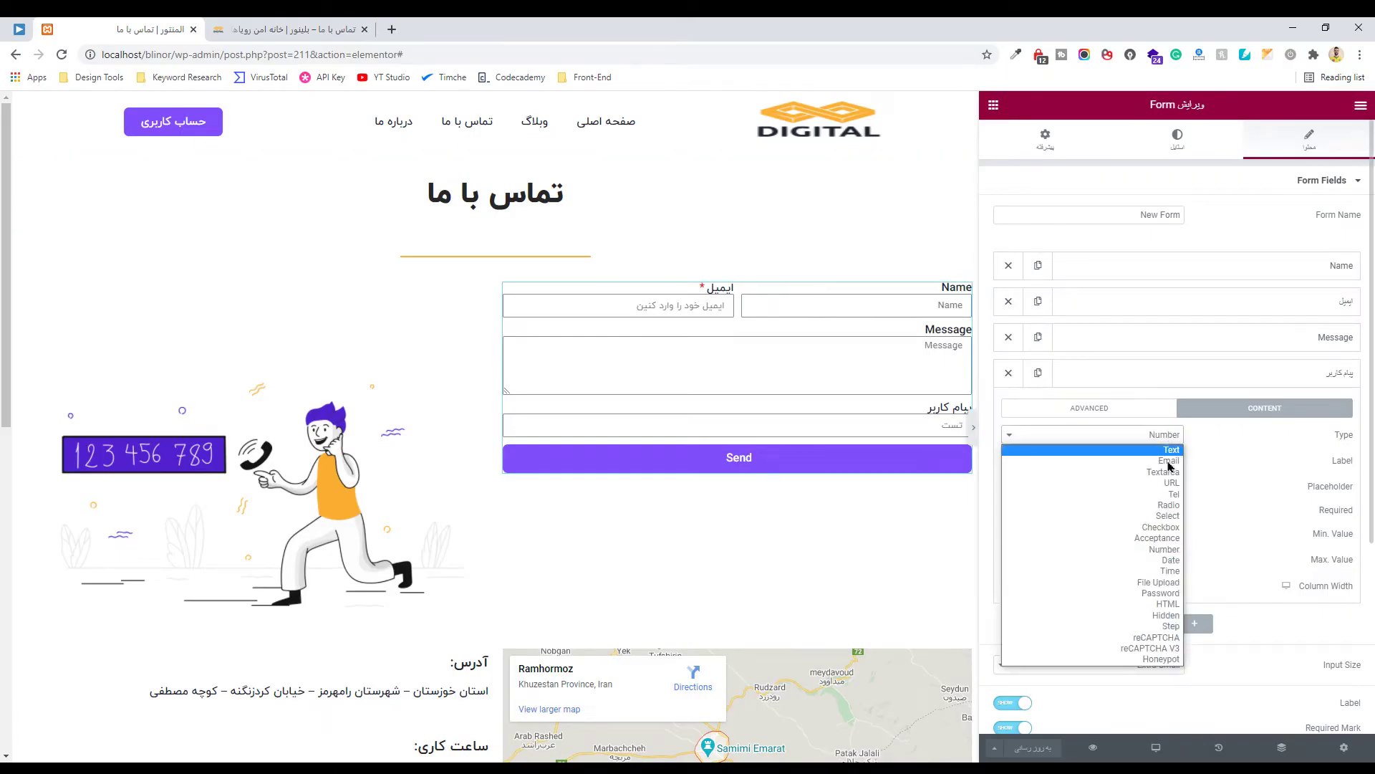
{"action": "left_click", "coordinate": [1166, 564]}
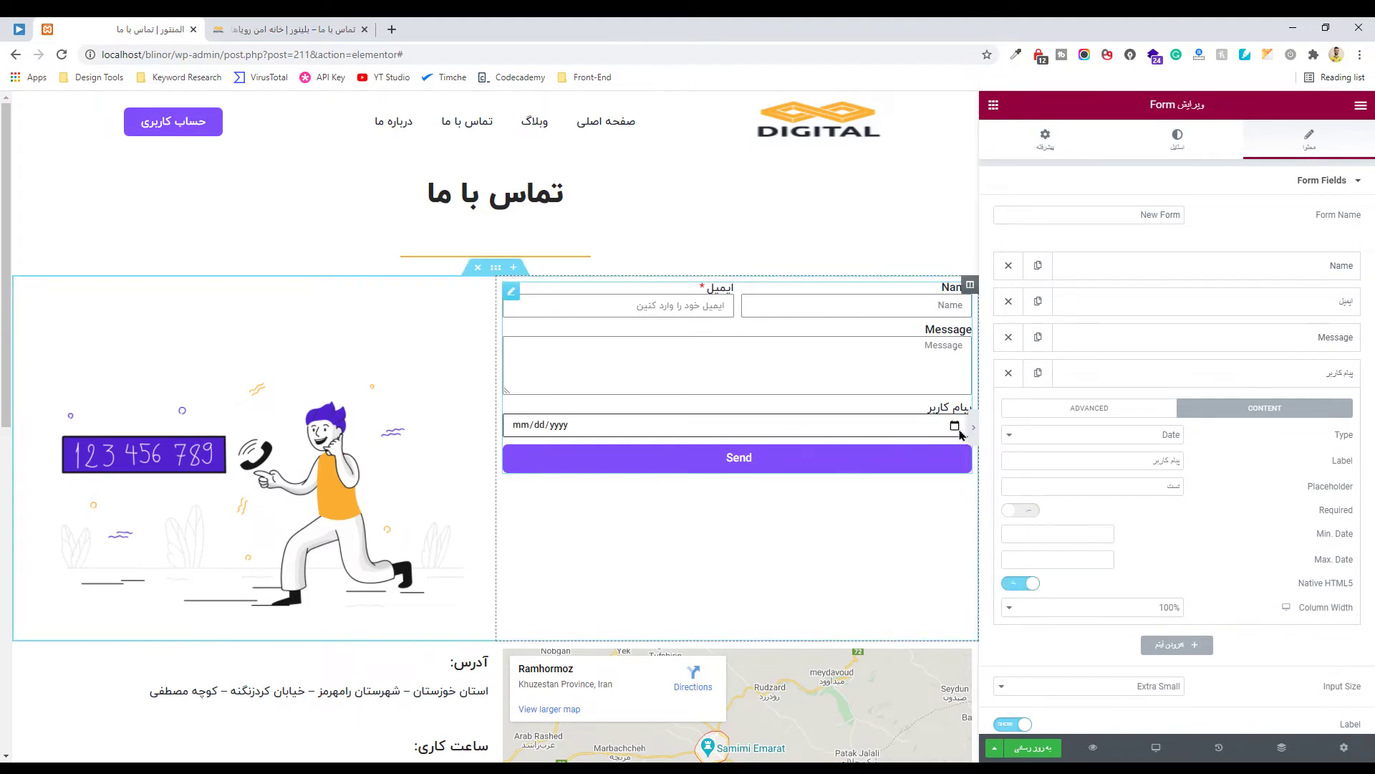
{"action": "left_click", "coordinate": [956, 426]}
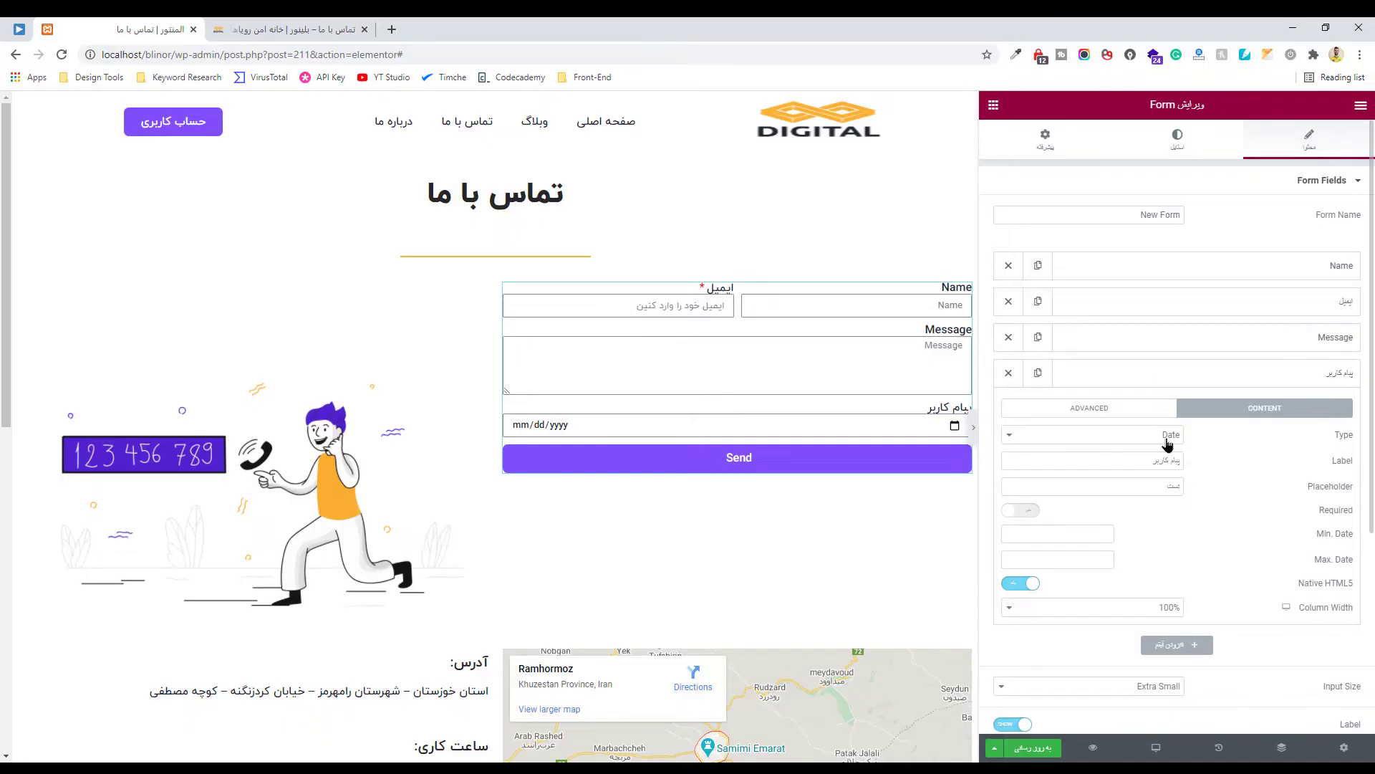
Change the پیام کاربر field's type to Time, try the time picker, then enable Native HTML5 and try the native picker
{"action": "left_click", "coordinate": [1167, 445]}
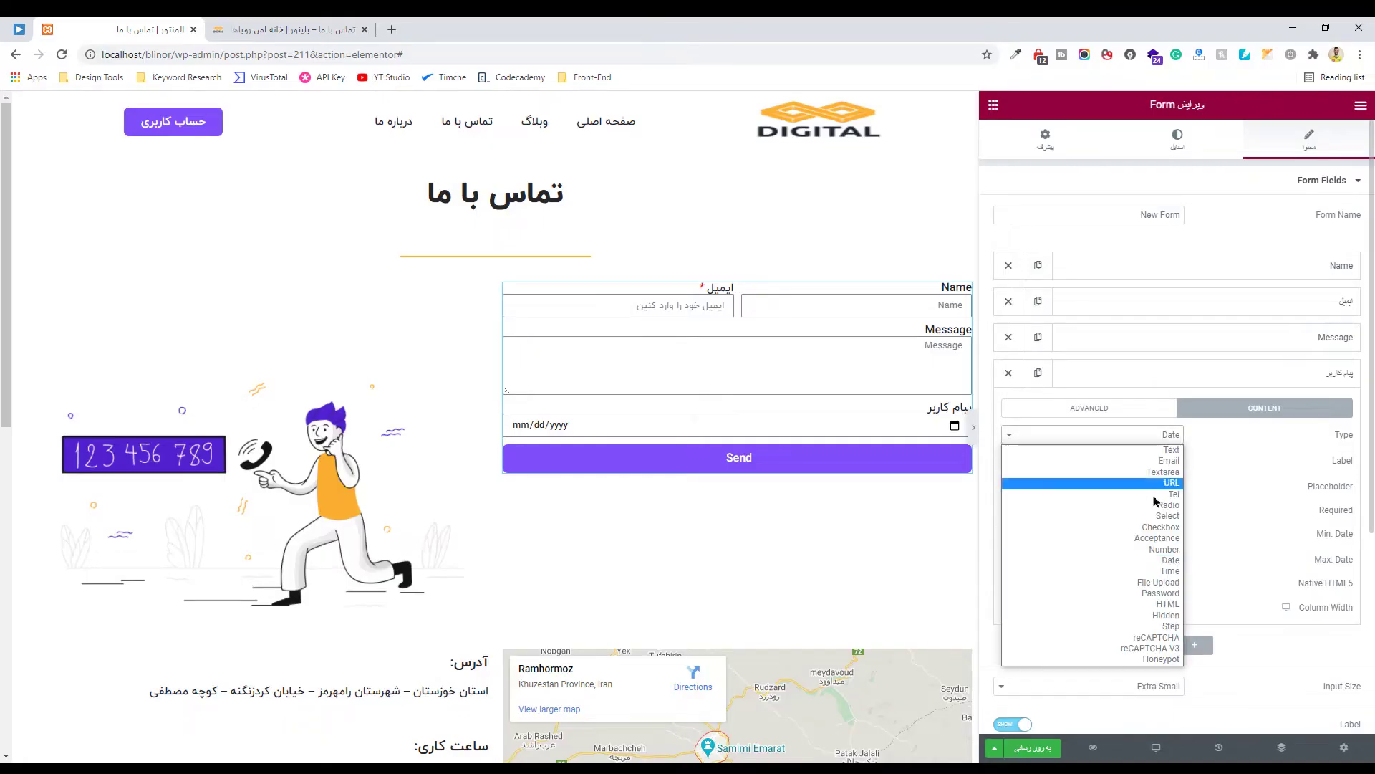
{"action": "left_click", "coordinate": [1166, 576]}
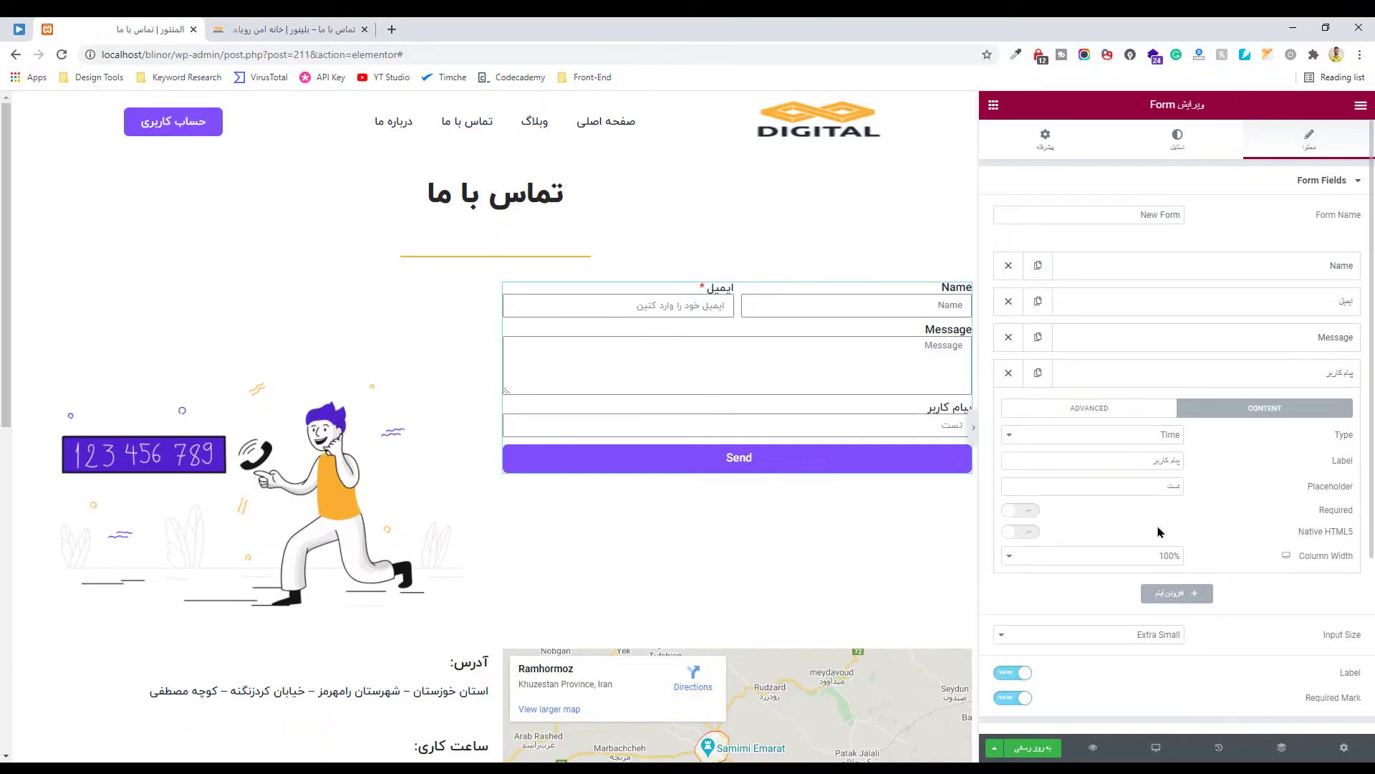
{"action": "left_click", "coordinate": [841, 422]}
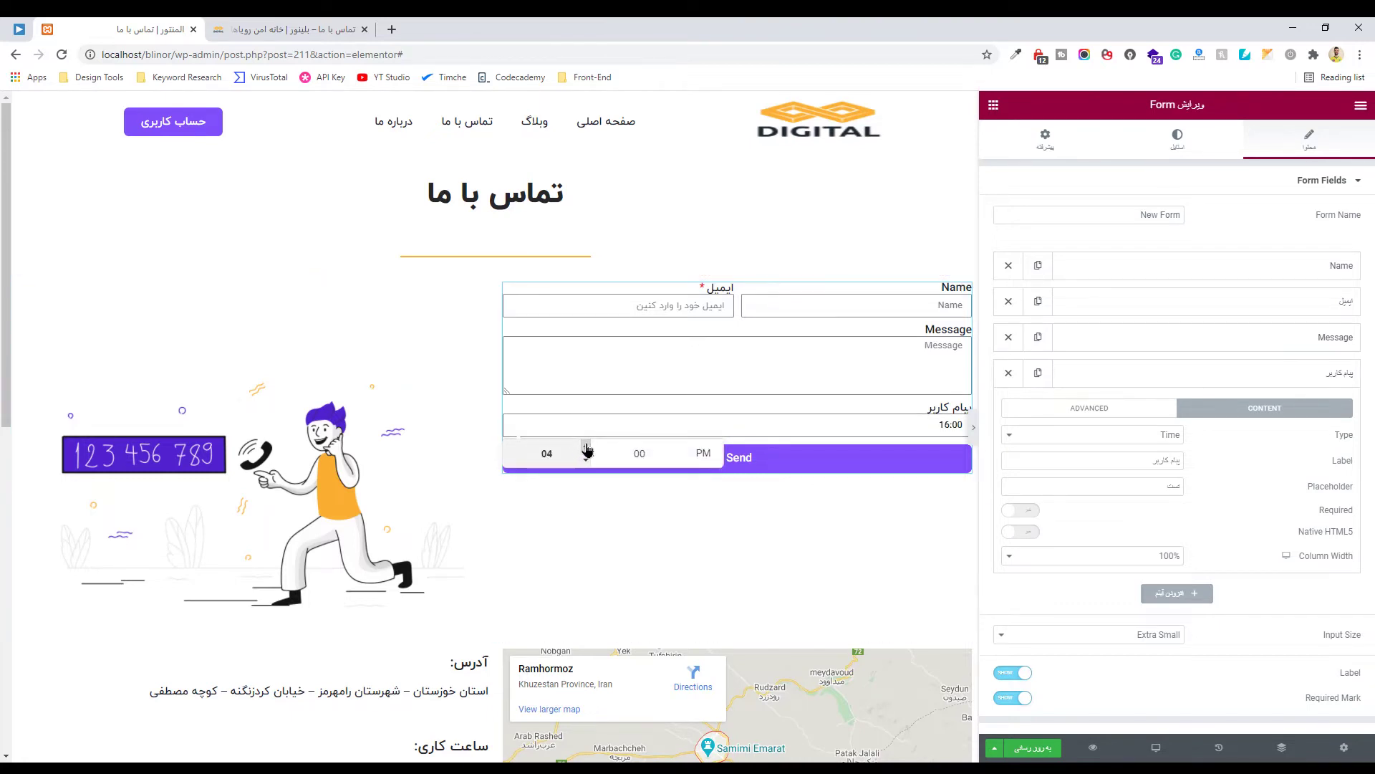
{"action": "left_click", "coordinate": [1309, 531]}
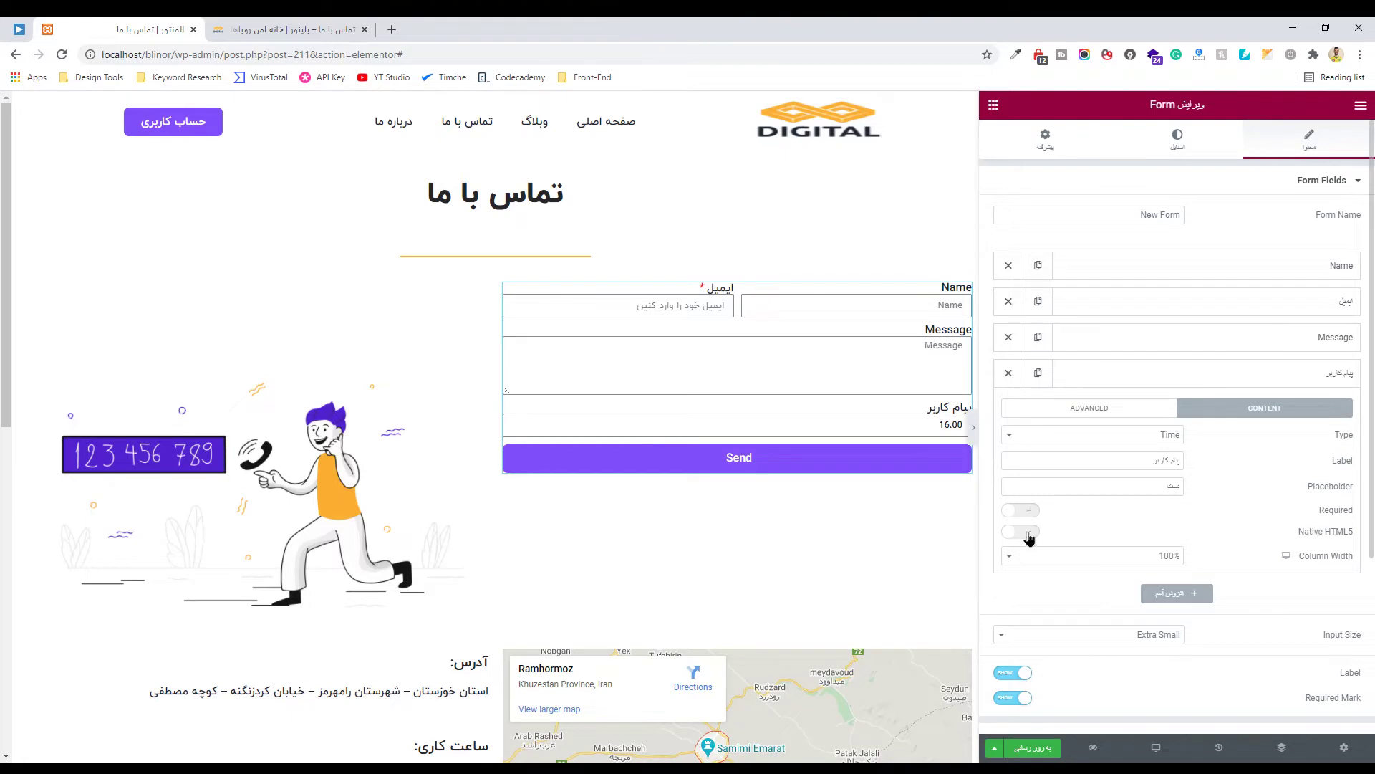
{"action": "left_click", "coordinate": [956, 426]}
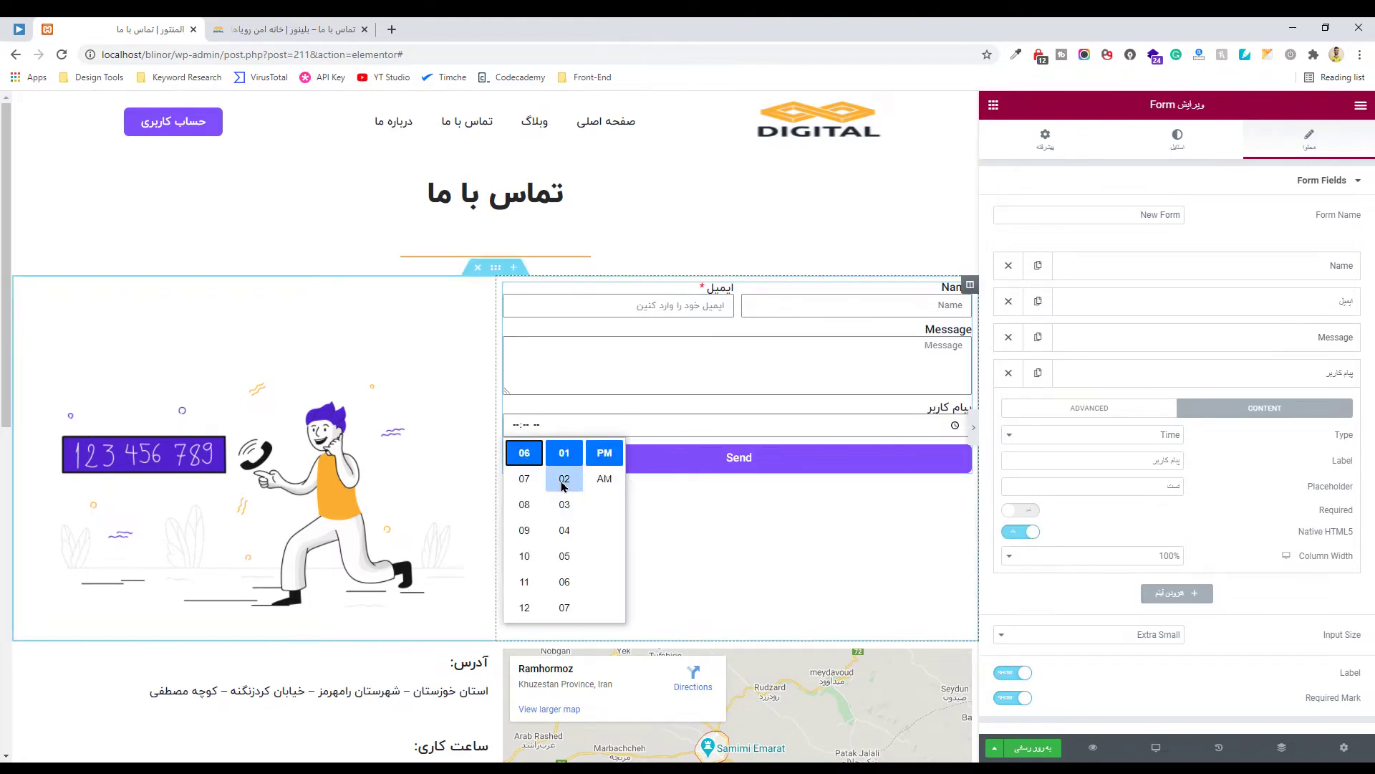
Change the field's type to File Upload, try its file chooser, and configure a 5MB maximum size, jpg as allowed type and Multiple Files
{"action": "left_click", "coordinate": [1096, 434]}
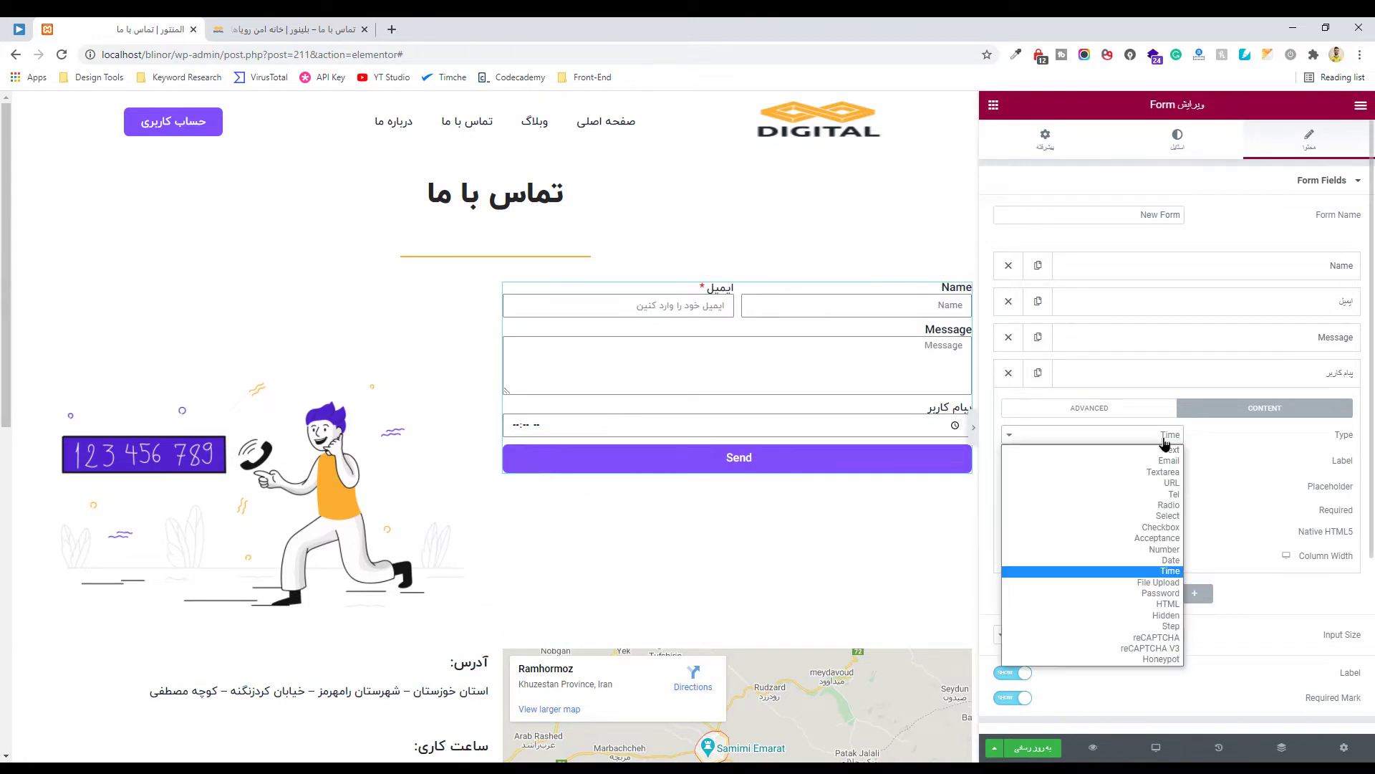
{"action": "left_click", "coordinate": [1162, 582]}
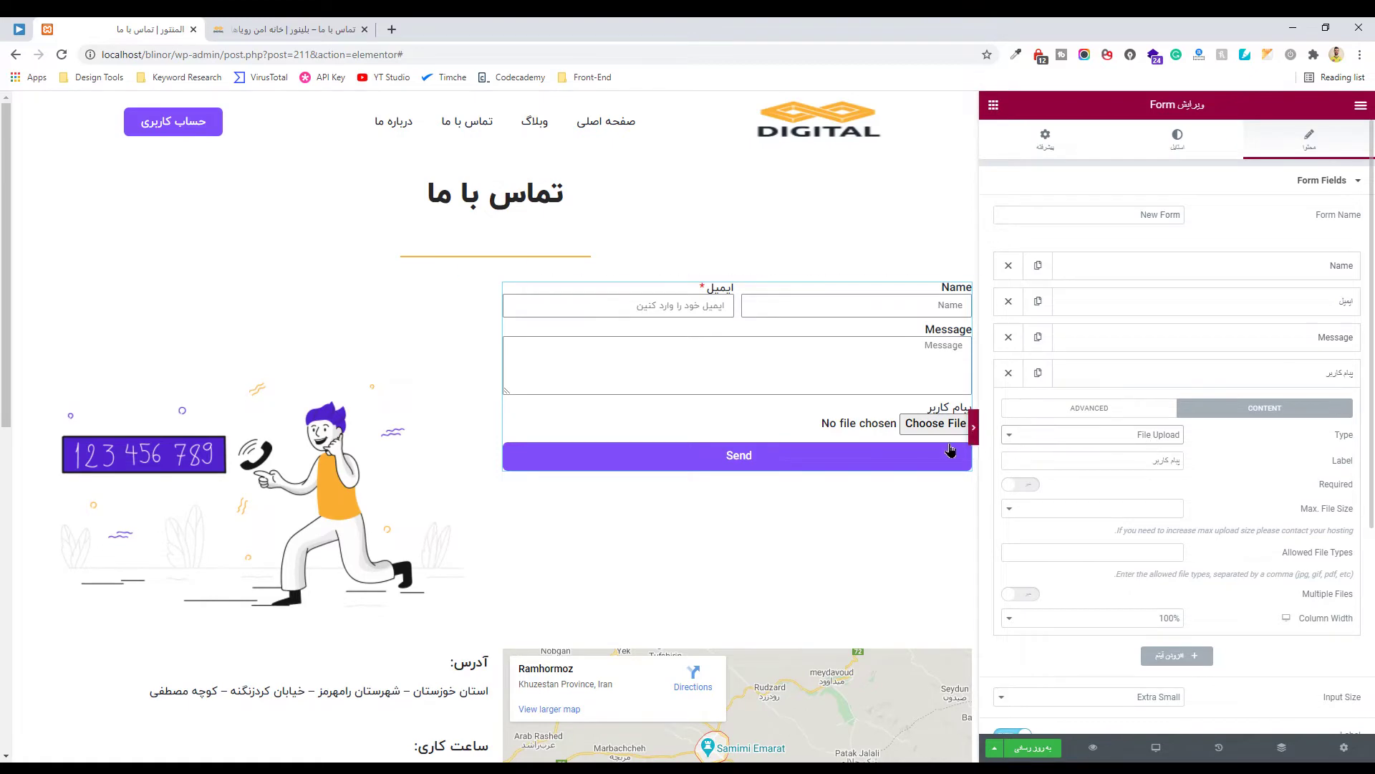
{"action": "left_click", "coordinate": [936, 423]}
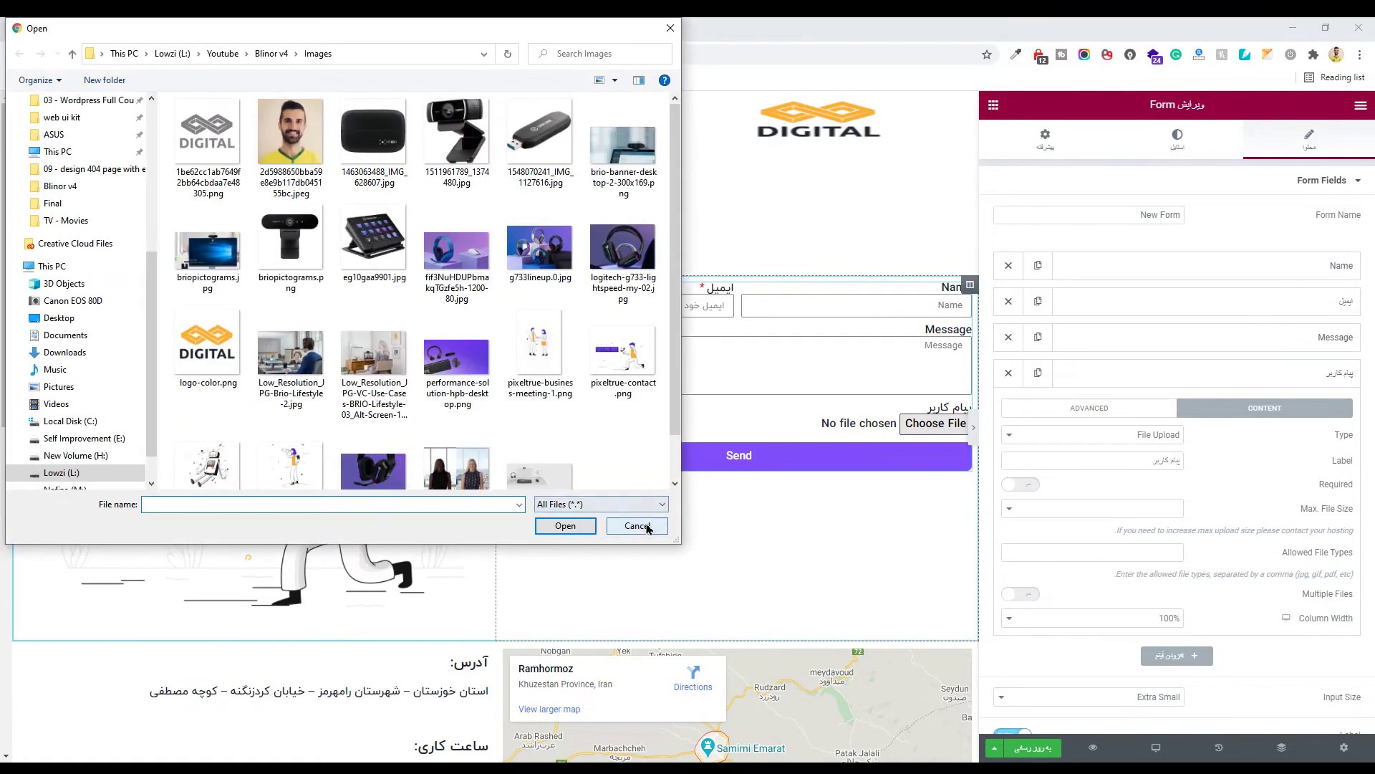
{"action": "left_click", "coordinate": [637, 525]}
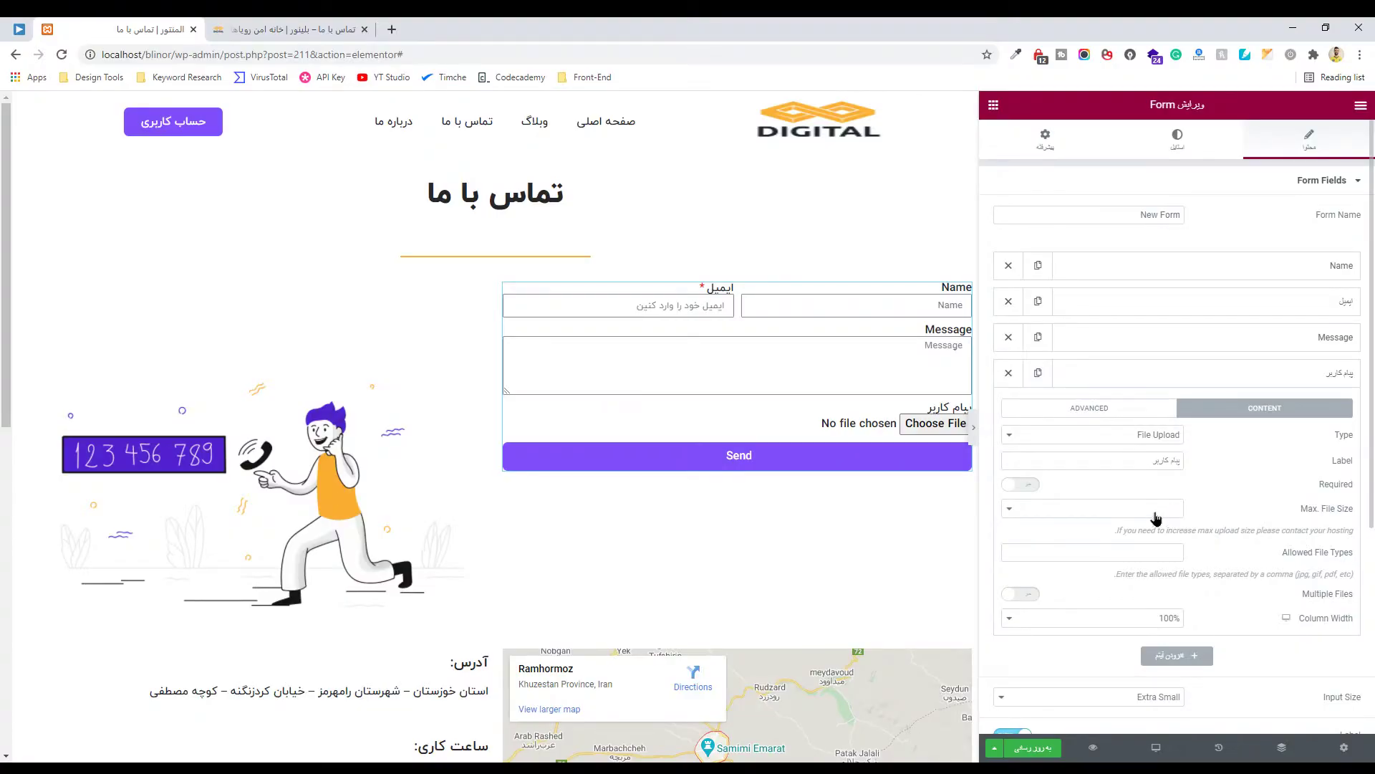
{"action": "left_click", "coordinate": [1156, 517]}
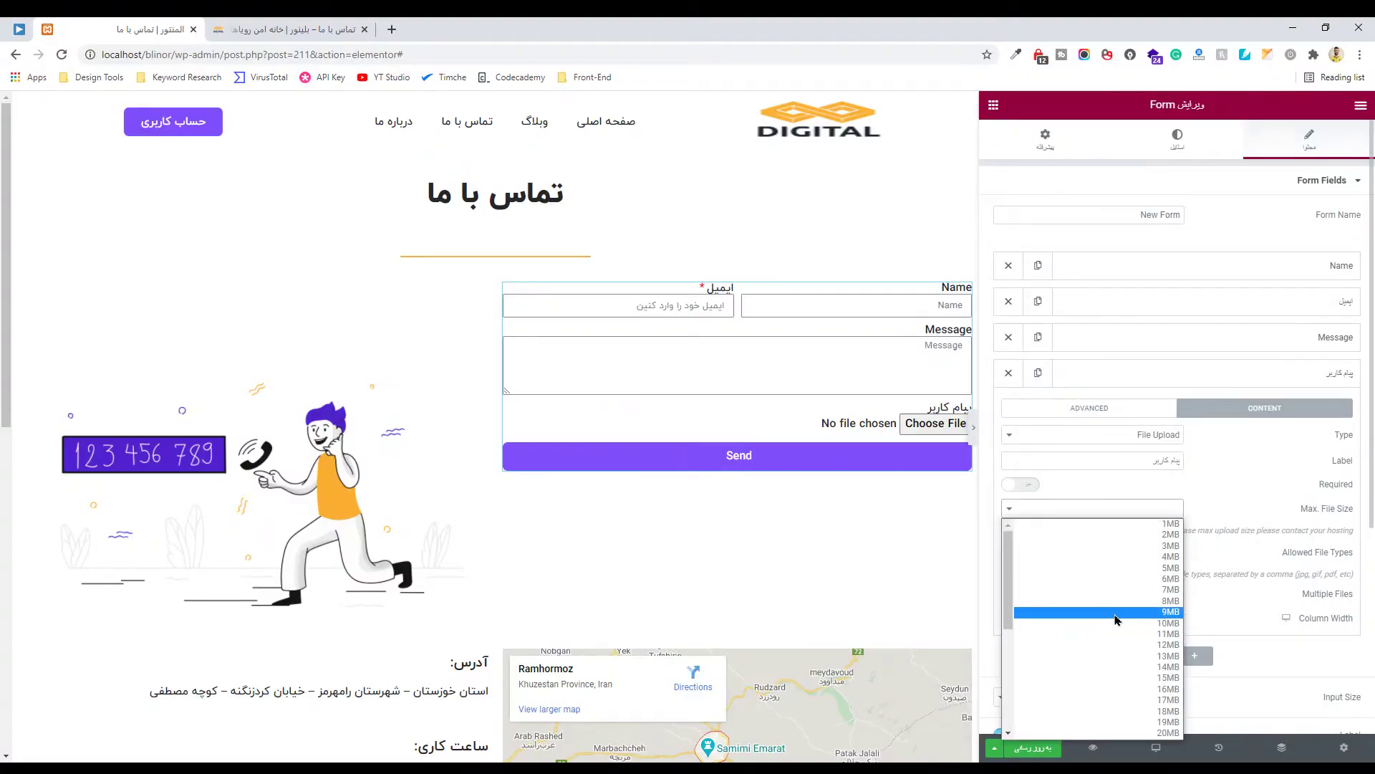
{"action": "left_click", "coordinate": [1133, 568]}
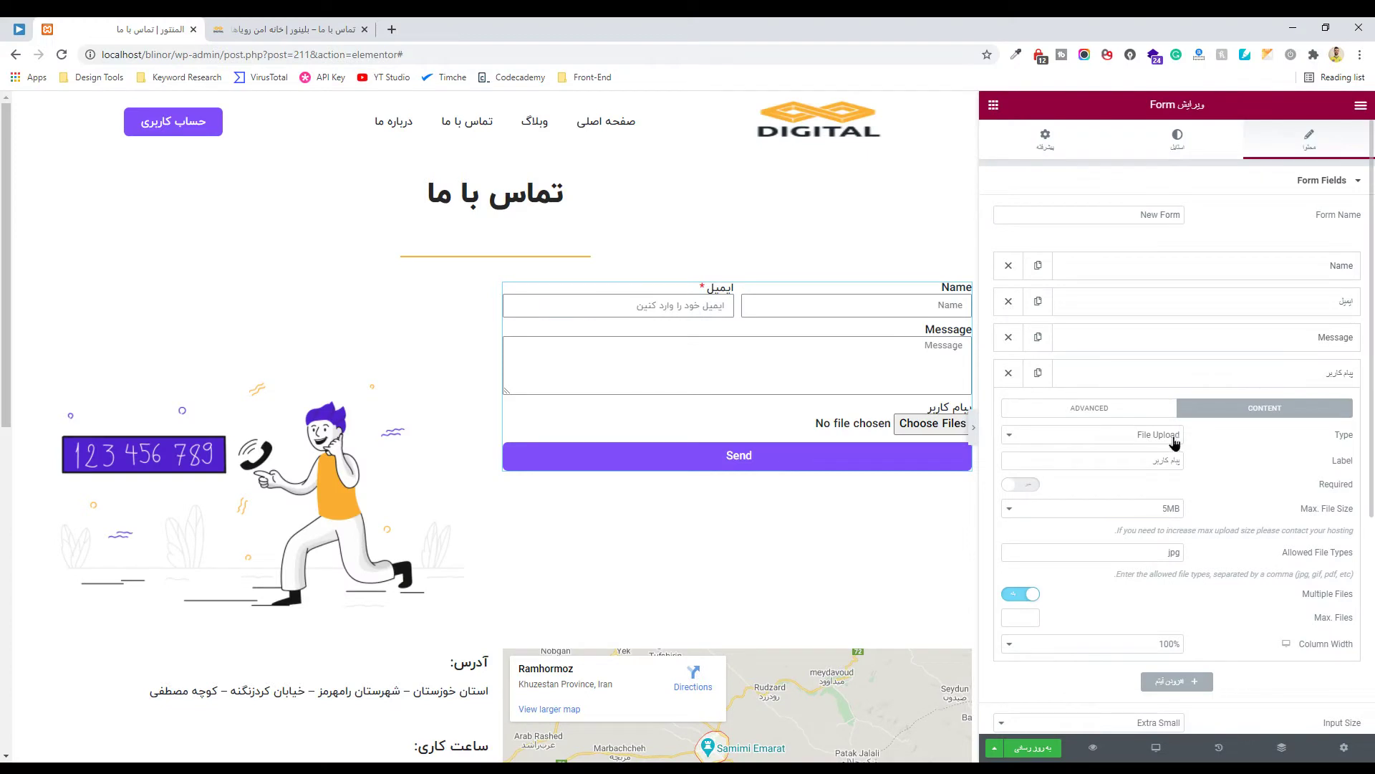
Try the Password and HTML types on the پیام کاربر field, and change its type to Step
{"action": "left_click", "coordinate": [1174, 437]}
{"action": "left_click", "coordinate": [1148, 595]}
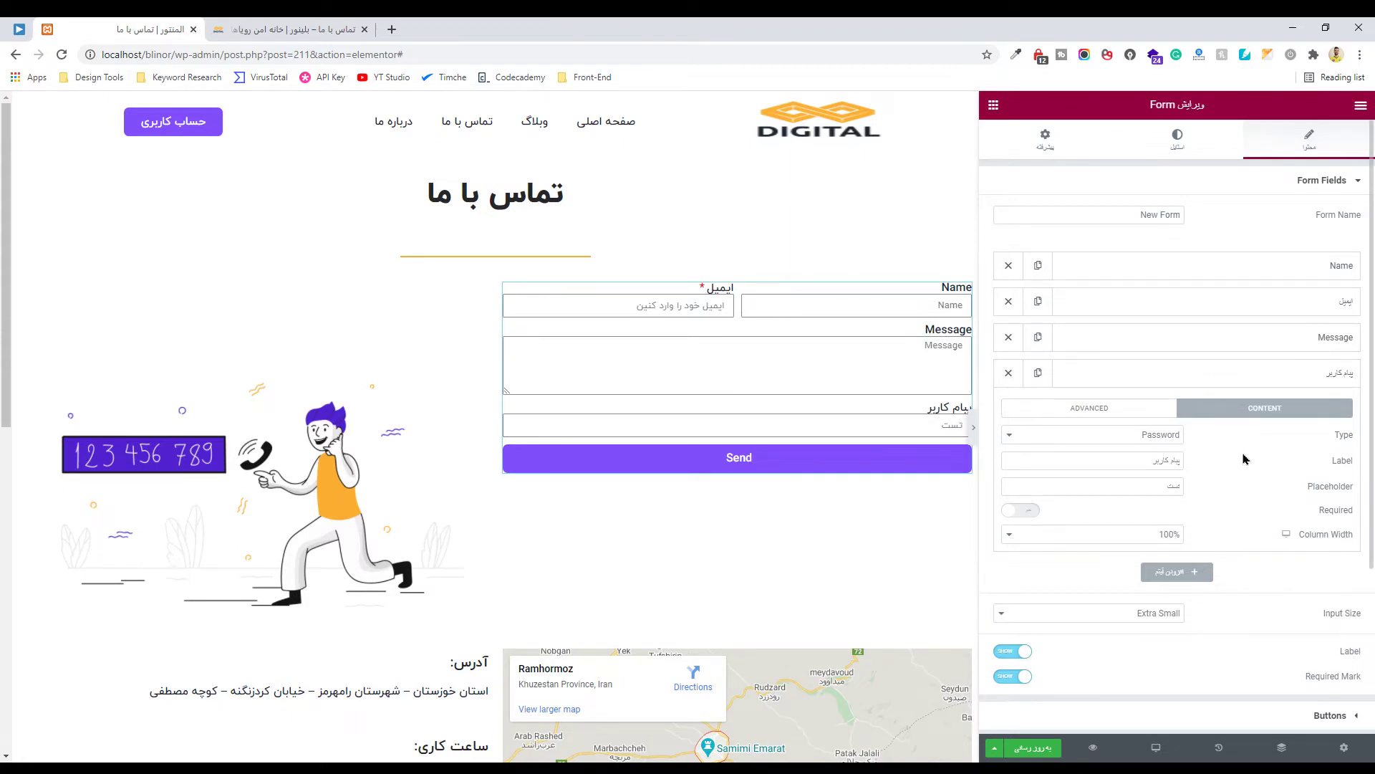
{"action": "key", "text": "Down"}
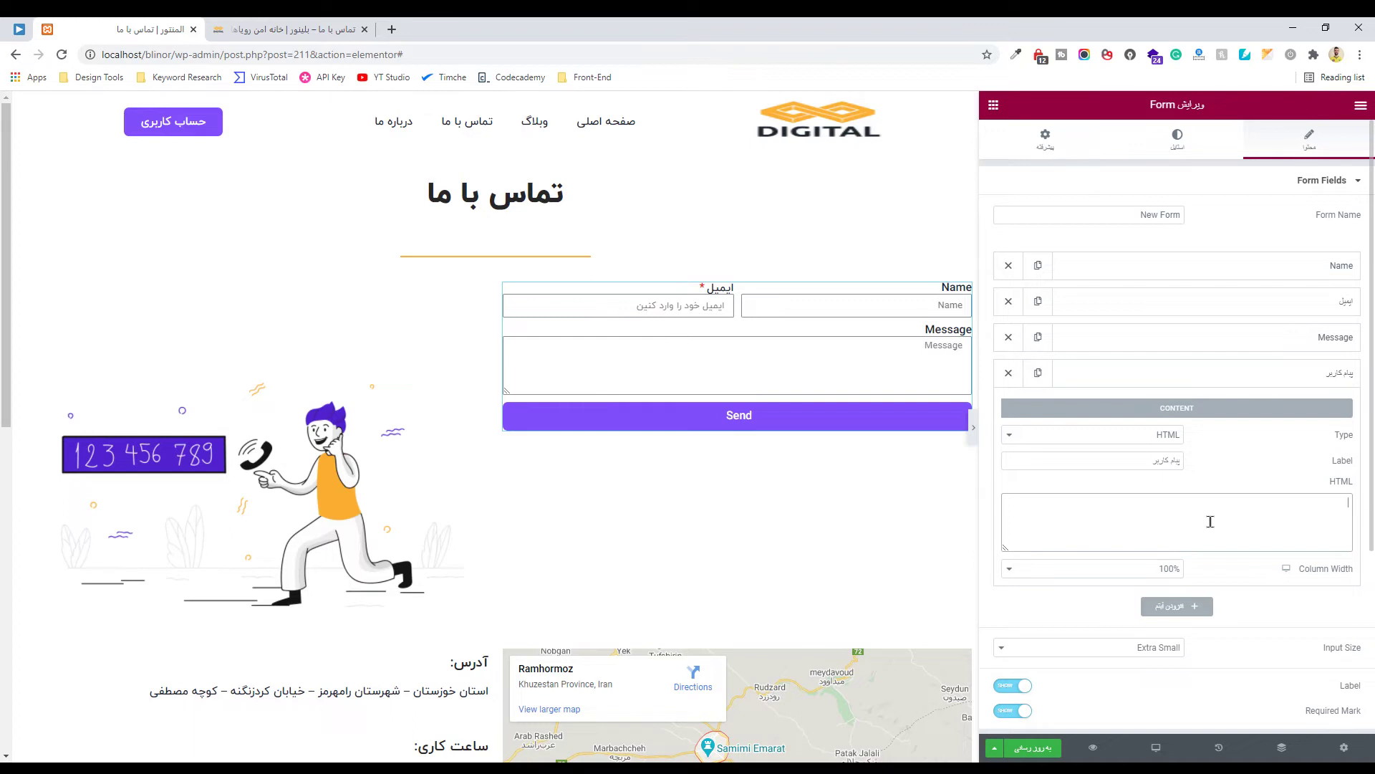
{"action": "key", "text": "Down"}
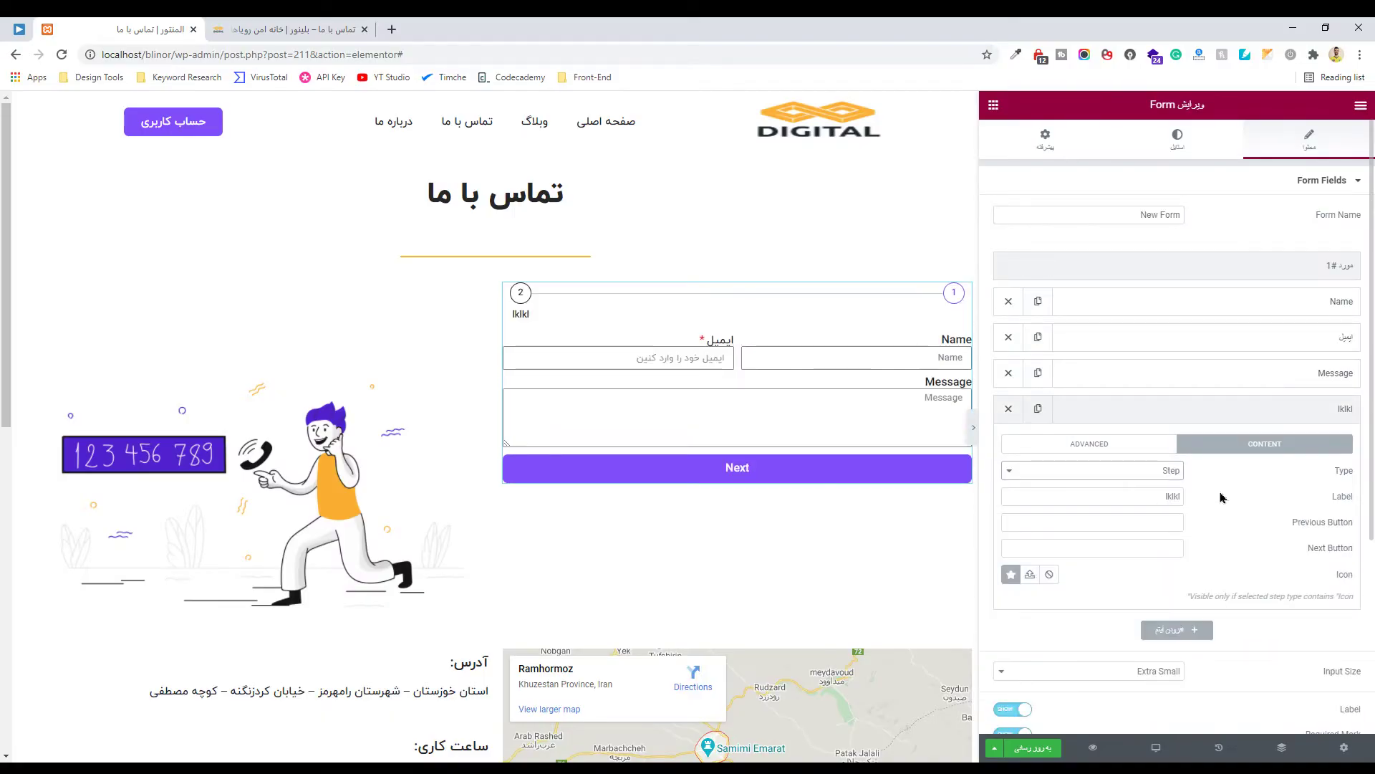
Label the step field قدم اول and duplicate it as a second step labelled قدم دوم
{"action": "left_click", "coordinate": [1232, 420]}
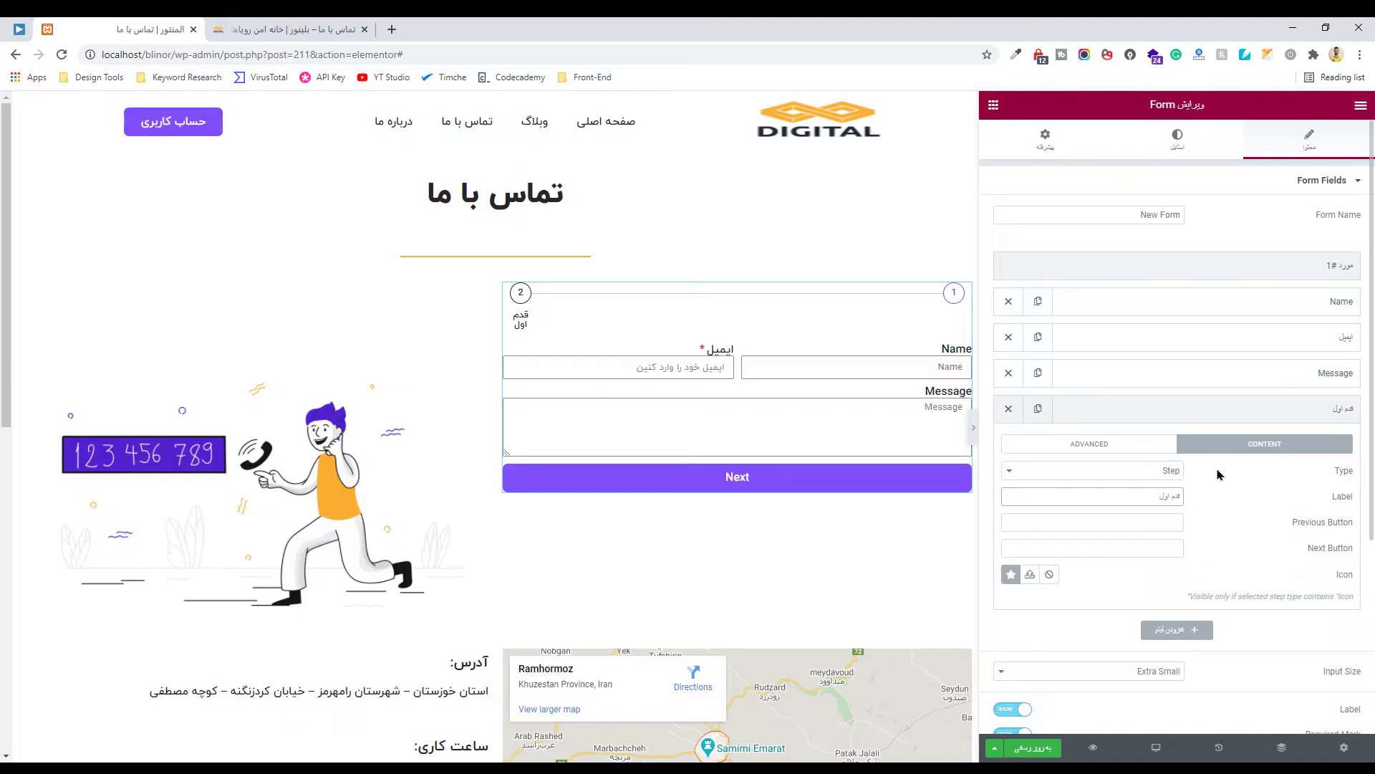
{"action": "left_click", "coordinate": [1230, 415]}
{"action": "left_click", "coordinate": [1039, 409]}
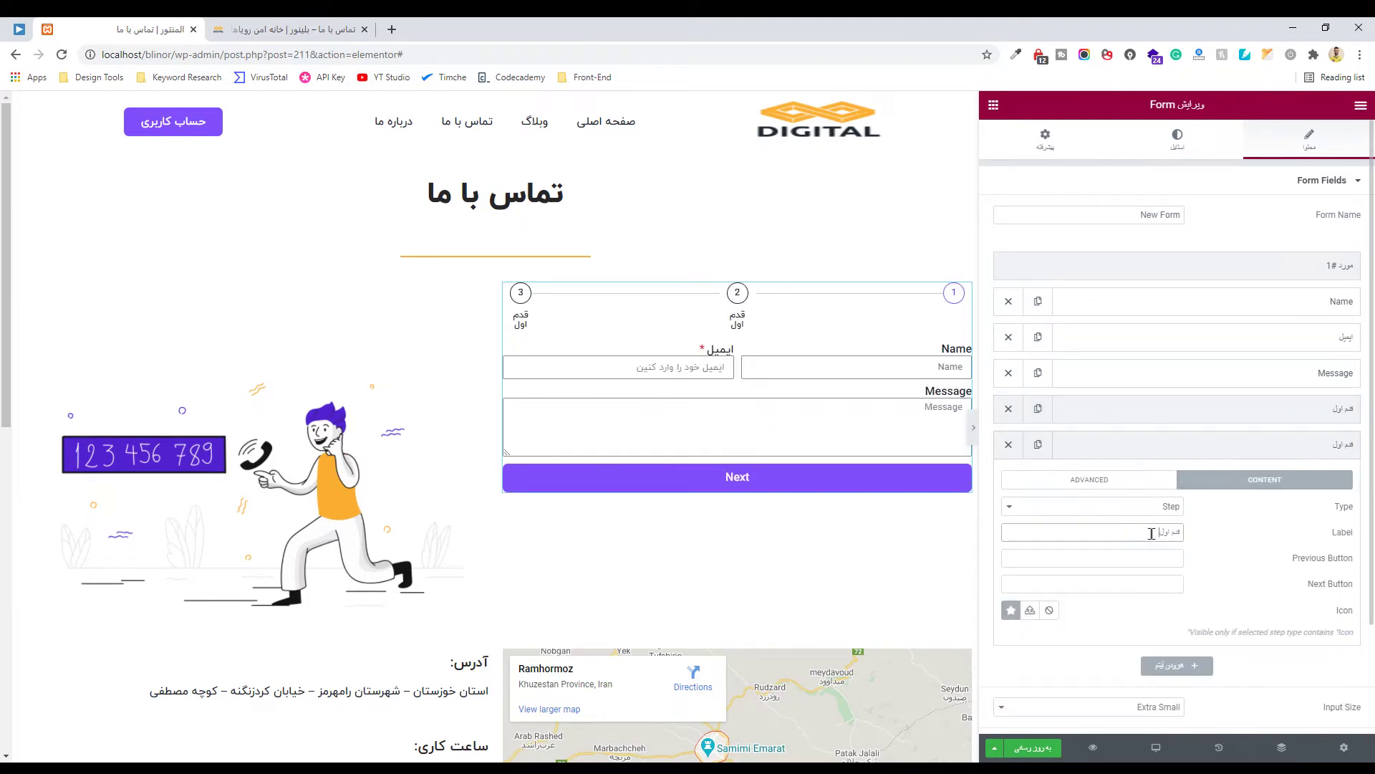
Collapse the قدم دوم field and move the قدم اول step between the Name and ایمیل fields
{"action": "left_click", "coordinate": [1247, 450]}
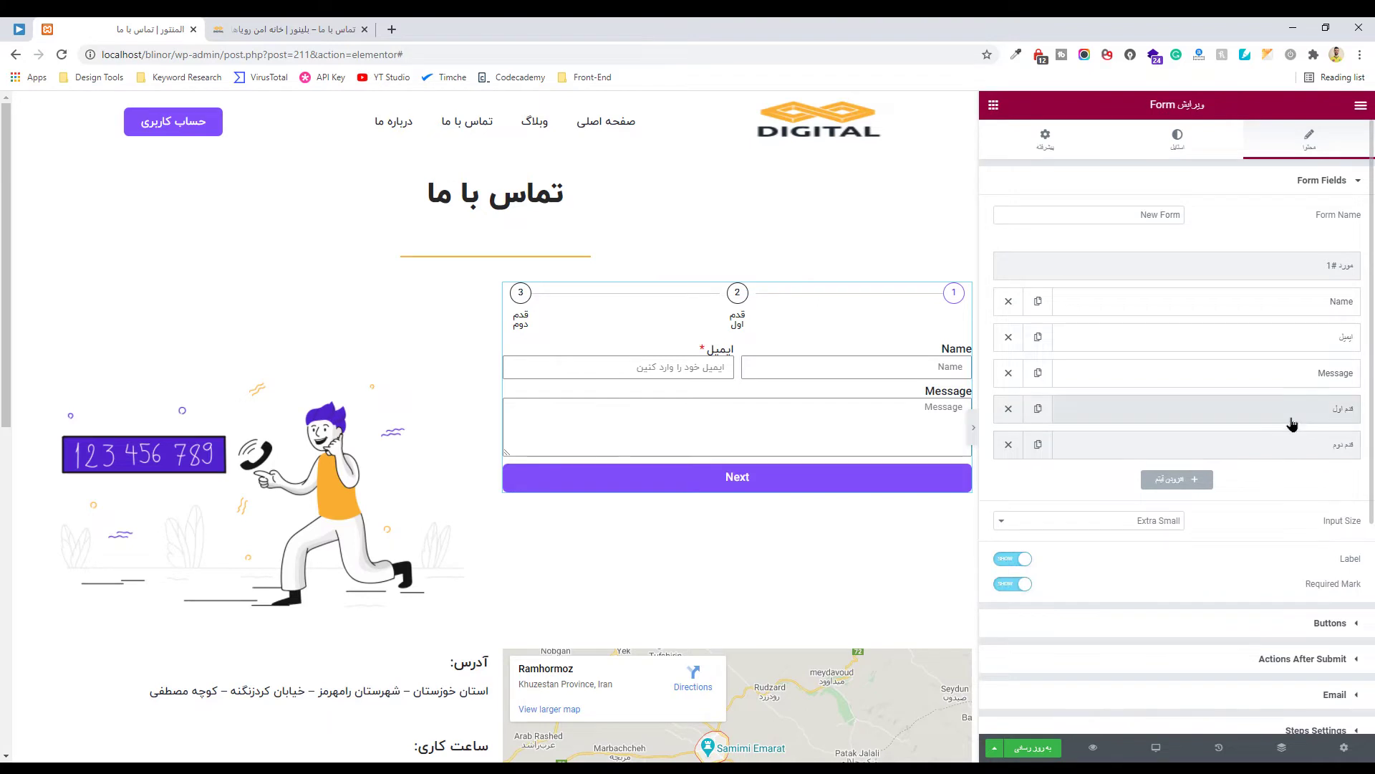
{"action": "left_click_drag", "start_coordinate": [1299, 414], "coordinate": [1311, 335]}
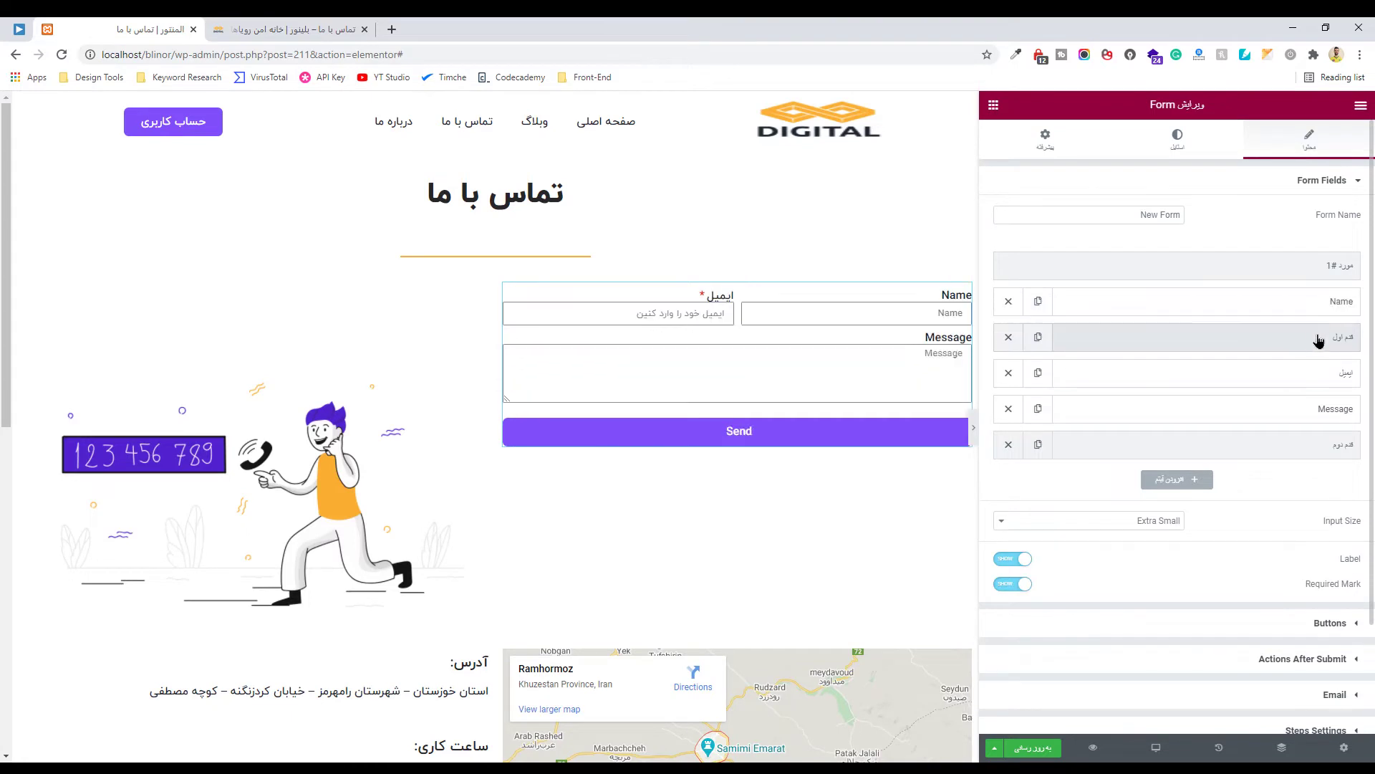
Move the قدم دوم step between the ایمیل and Message fields
{"action": "mouse_move", "coordinate": [1301, 439]}
{"action": "left_mouse_down"}
{"action": "mouse_move", "coordinate": [1311, 393]}
{"action": "mouse_move", "coordinate": [1316, 408]}
{"action": "left_mouse_up"}
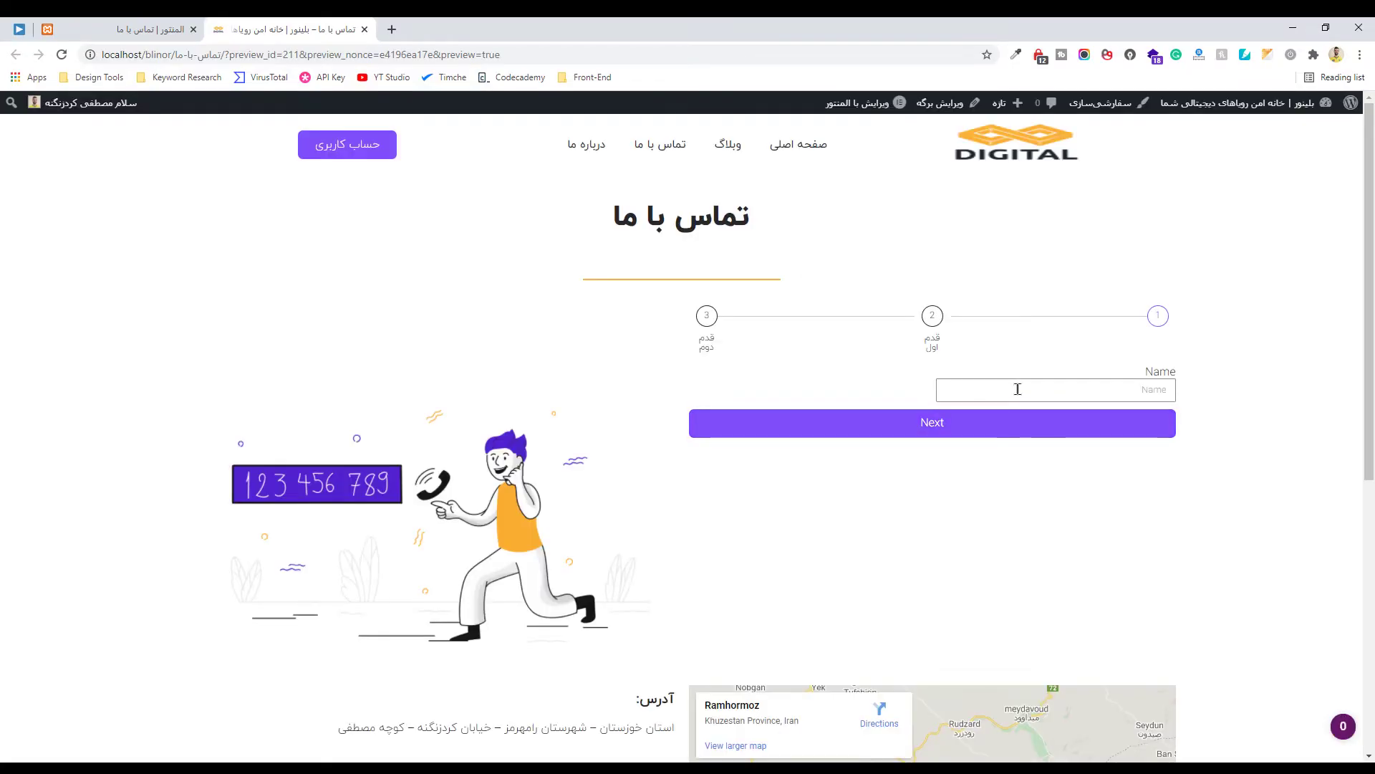
Test the multi-step form on the preview page by entering a first name and an e-mail address, leaving Message empty, and sending it
{"action": "left_click", "coordinate": [1017, 389]}
{"action": "left_click", "coordinate": [997, 419]}
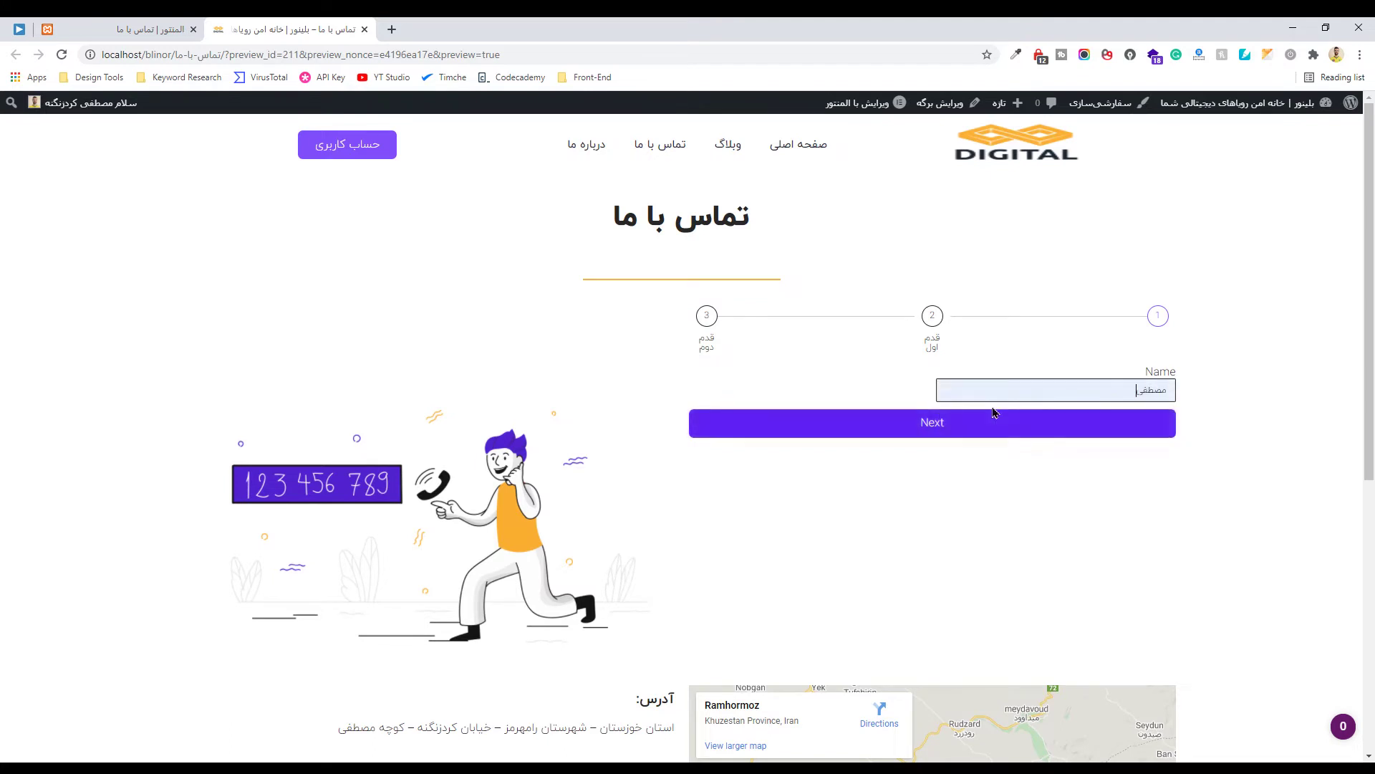
{"action": "left_click", "coordinate": [946, 434]}
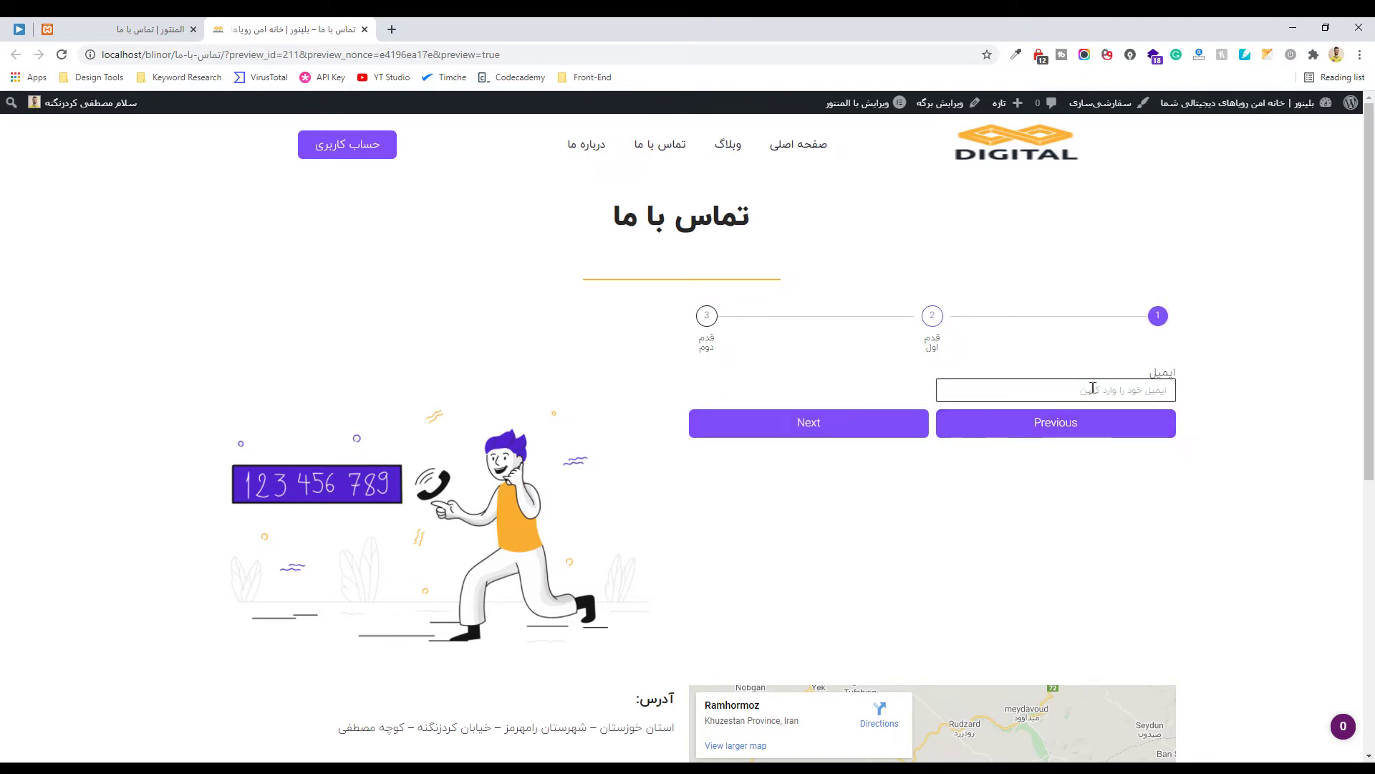
{"action": "type", "text": "moss"}
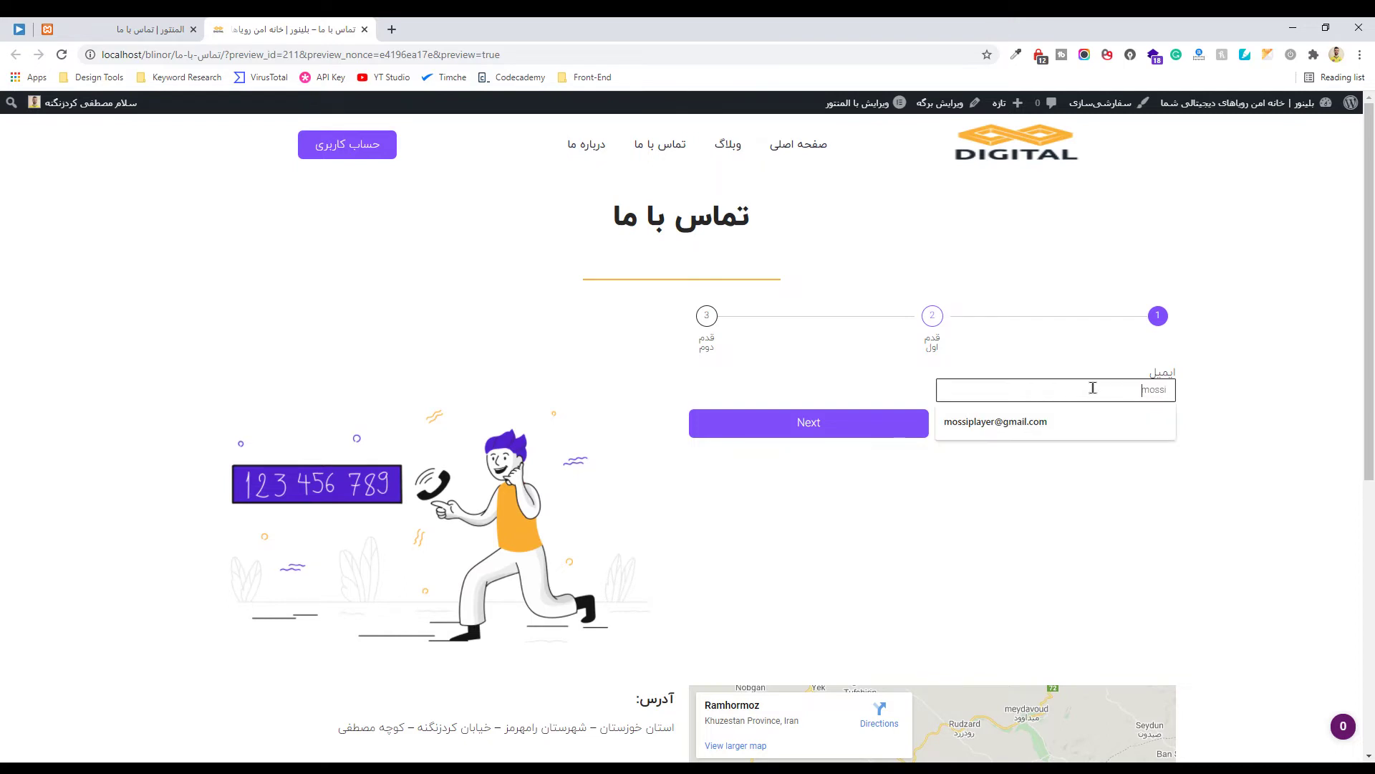
{"action": "type", "text": "i"}
{"action": "key", "text": "Down"}
{"action": "key", "text": "Return"}
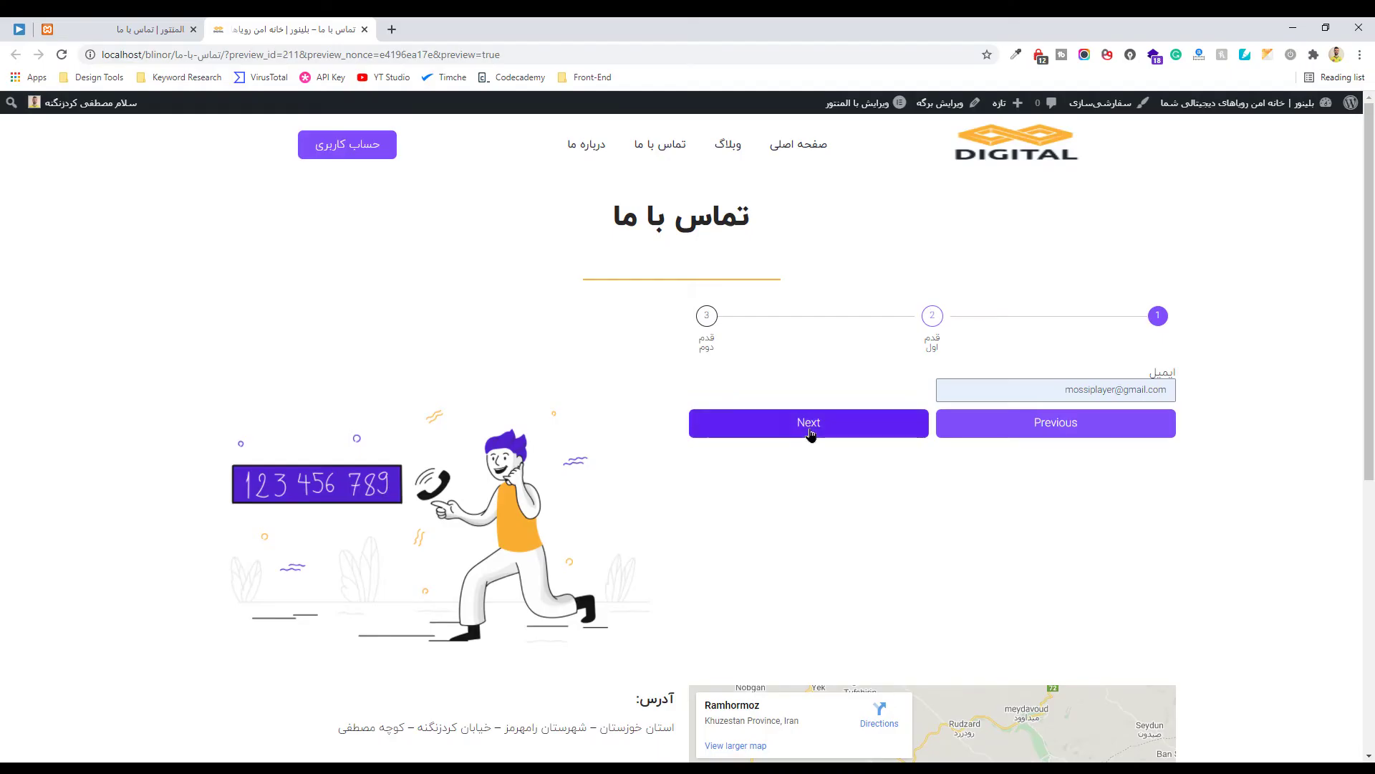
{"action": "left_click", "coordinate": [810, 432]}
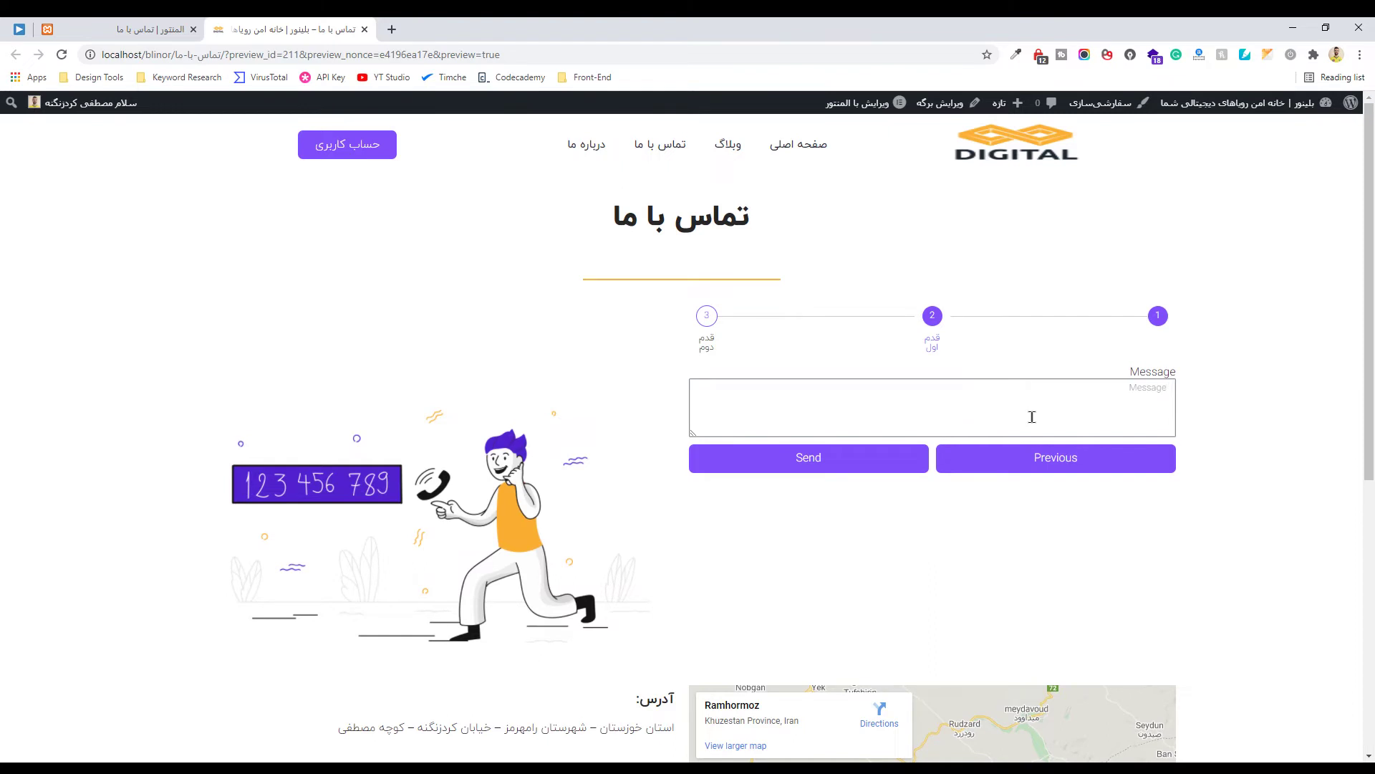
{"action": "left_click", "coordinate": [838, 471]}
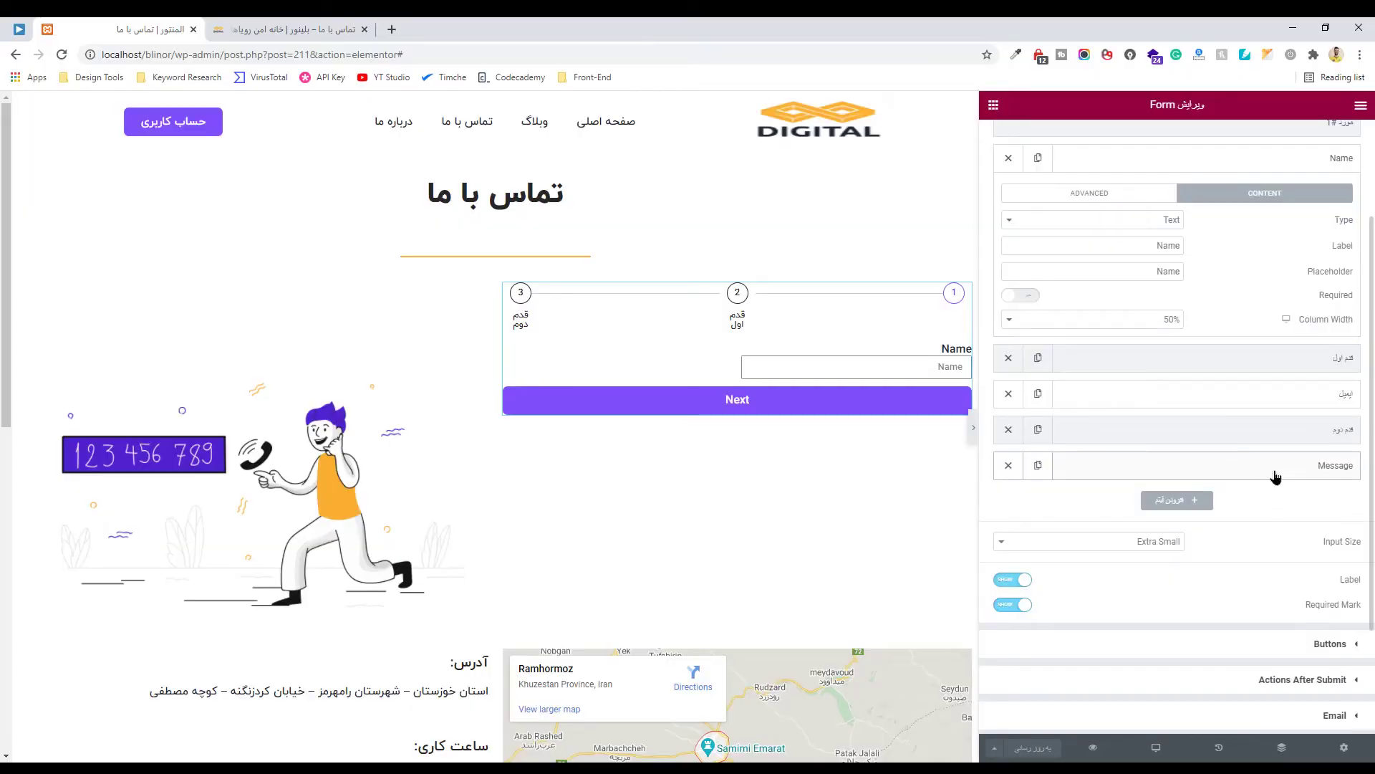
Open the Message field in the Elementor editor and try the reCAPTCHA and reCAPTCHA V3 types
{"action": "left_click", "coordinate": [1276, 466]}
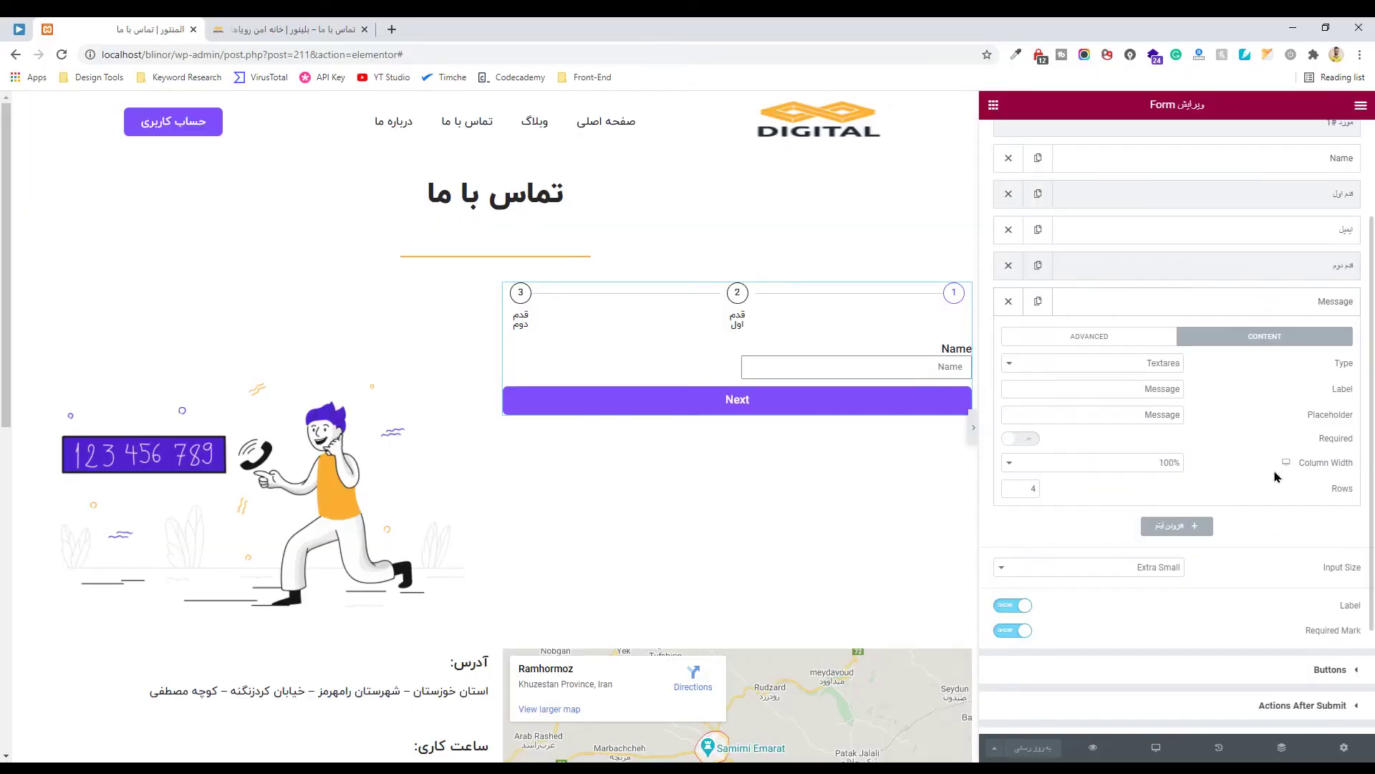
{"action": "left_click", "coordinate": [1165, 367]}
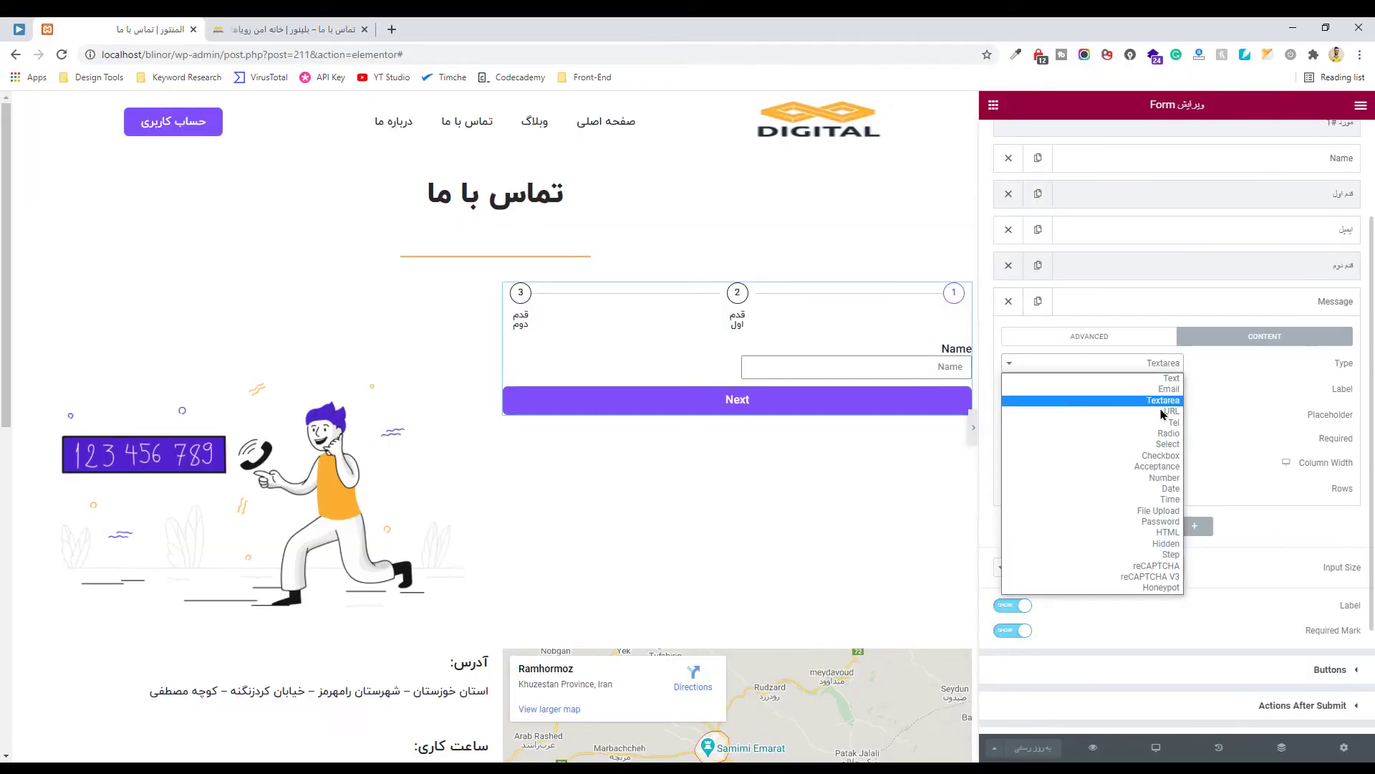
{"action": "left_click", "coordinate": [1157, 566]}
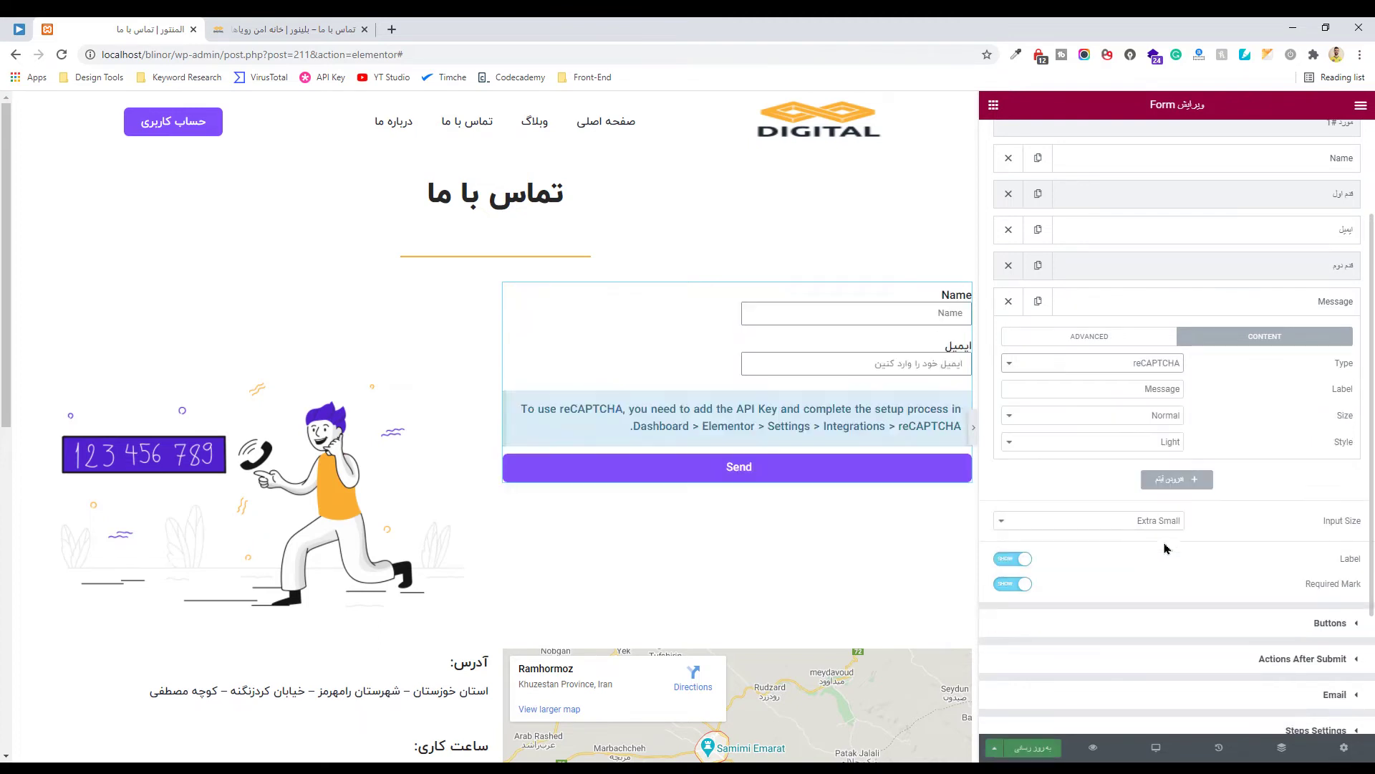
{"action": "left_click", "coordinate": [1164, 366]}
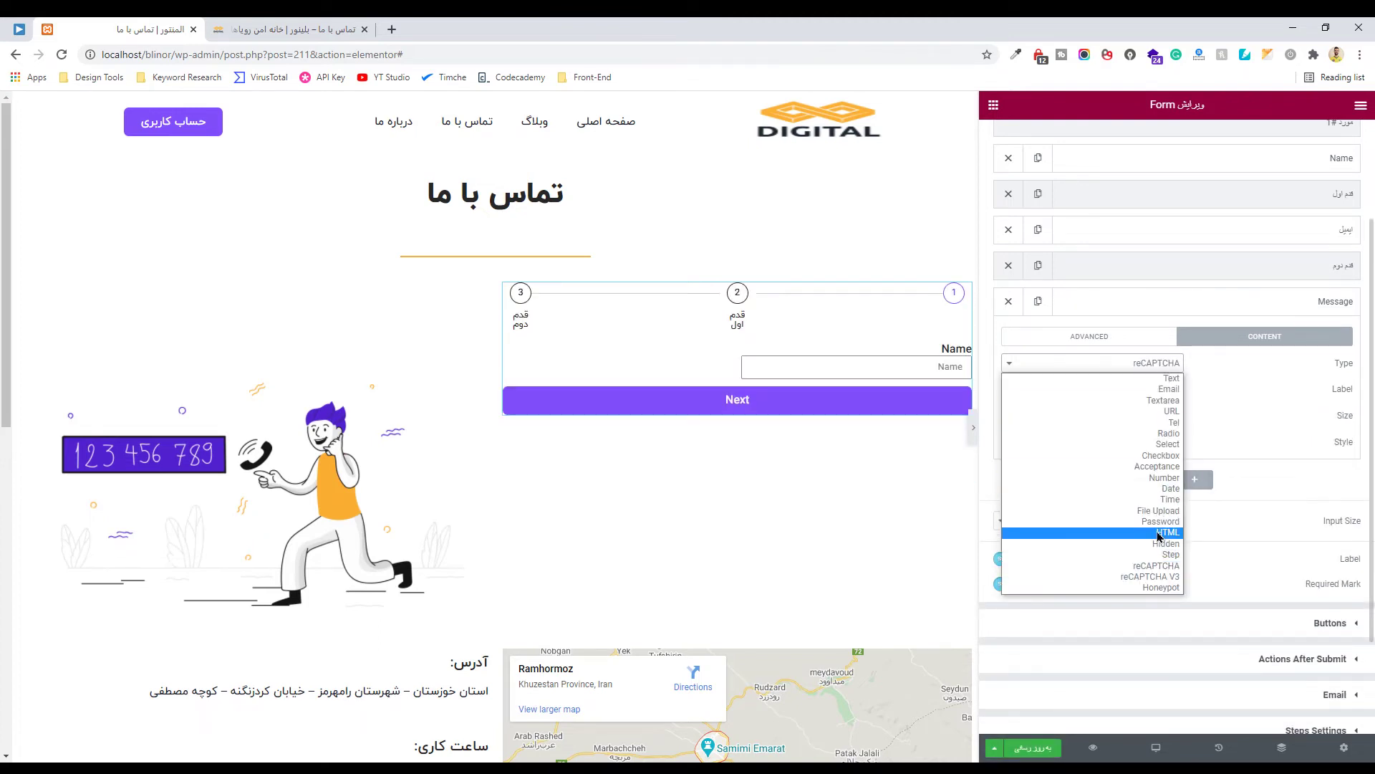
{"action": "left_click", "coordinate": [1161, 577]}
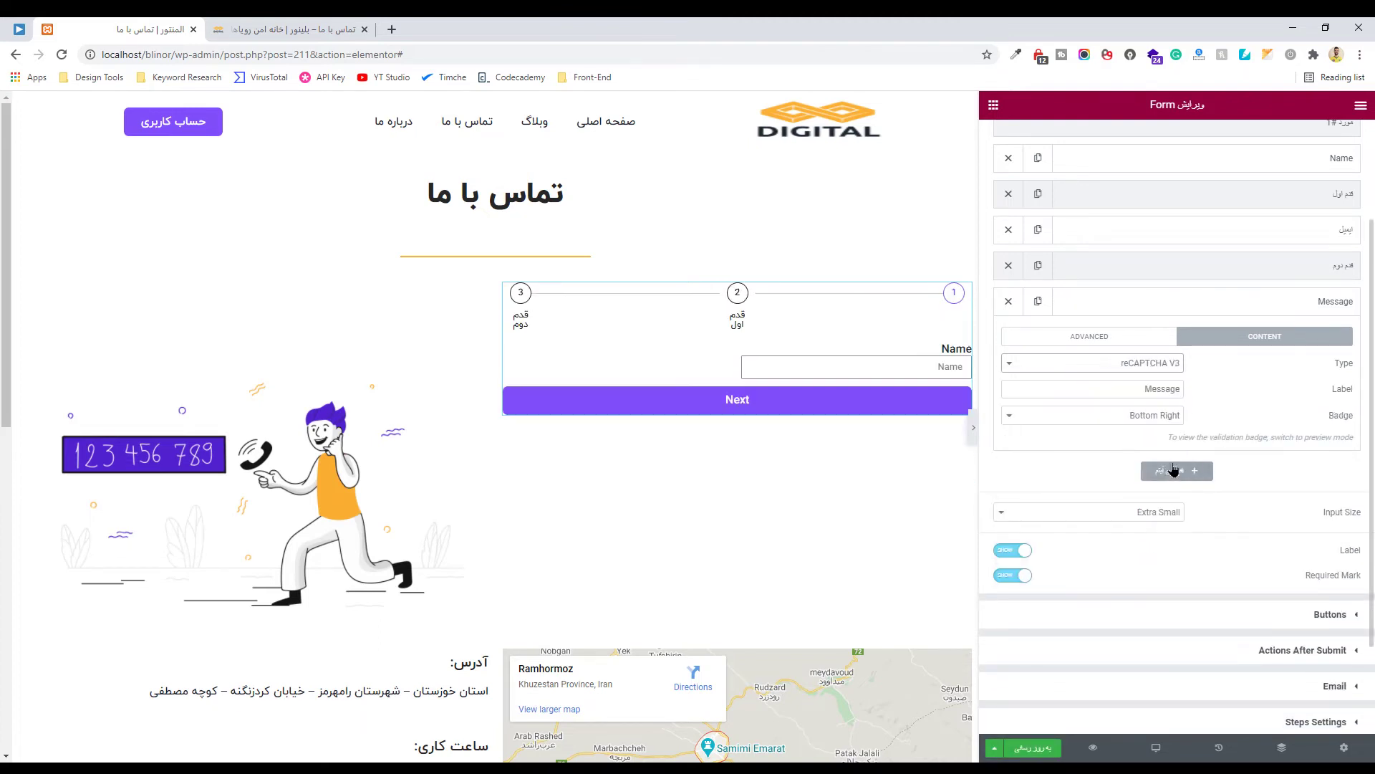
Delete the قدم دوم and قدم اول step fields and set the Message field's type back to reCAPTCHA
{"action": "left_click", "coordinate": [1009, 266]}
{"action": "left_click", "coordinate": [1008, 195]}
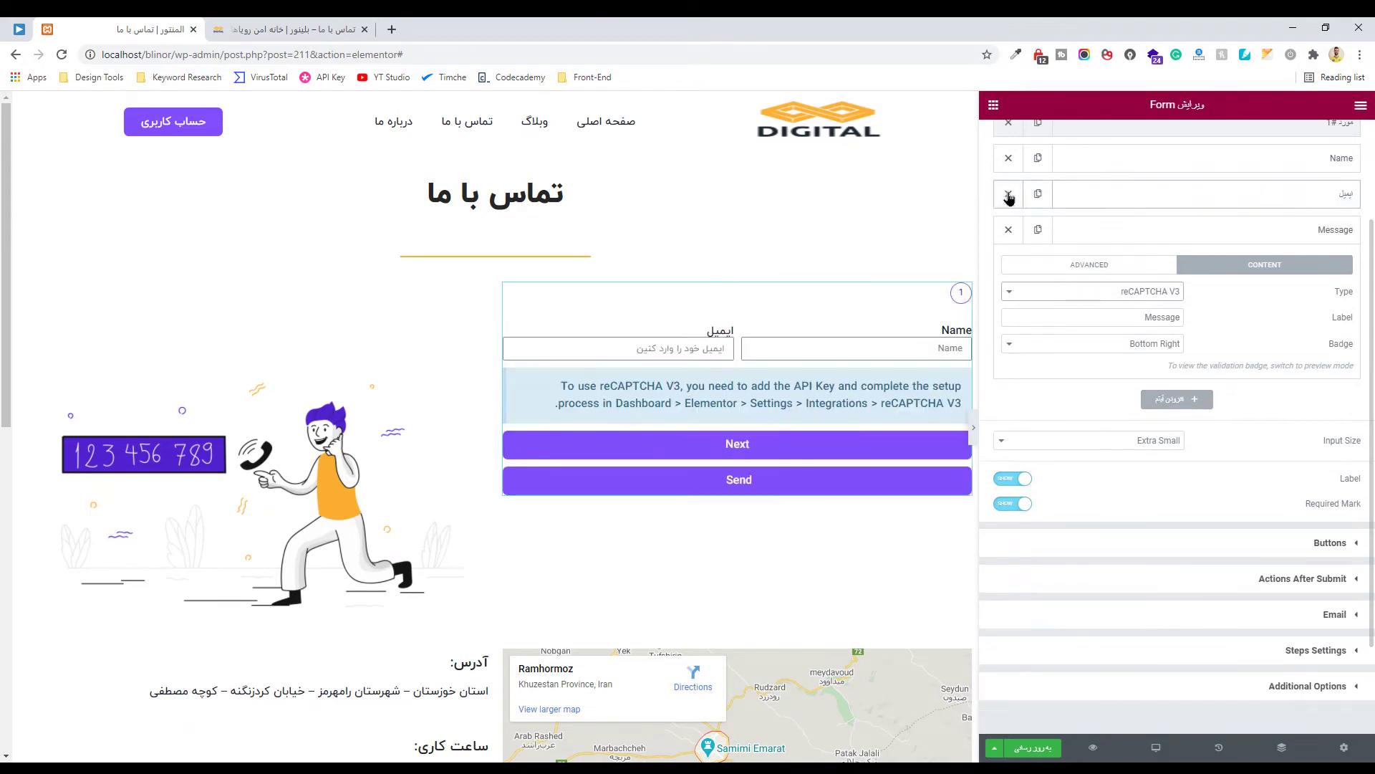
{"action": "left_click", "coordinate": [1161, 349]}
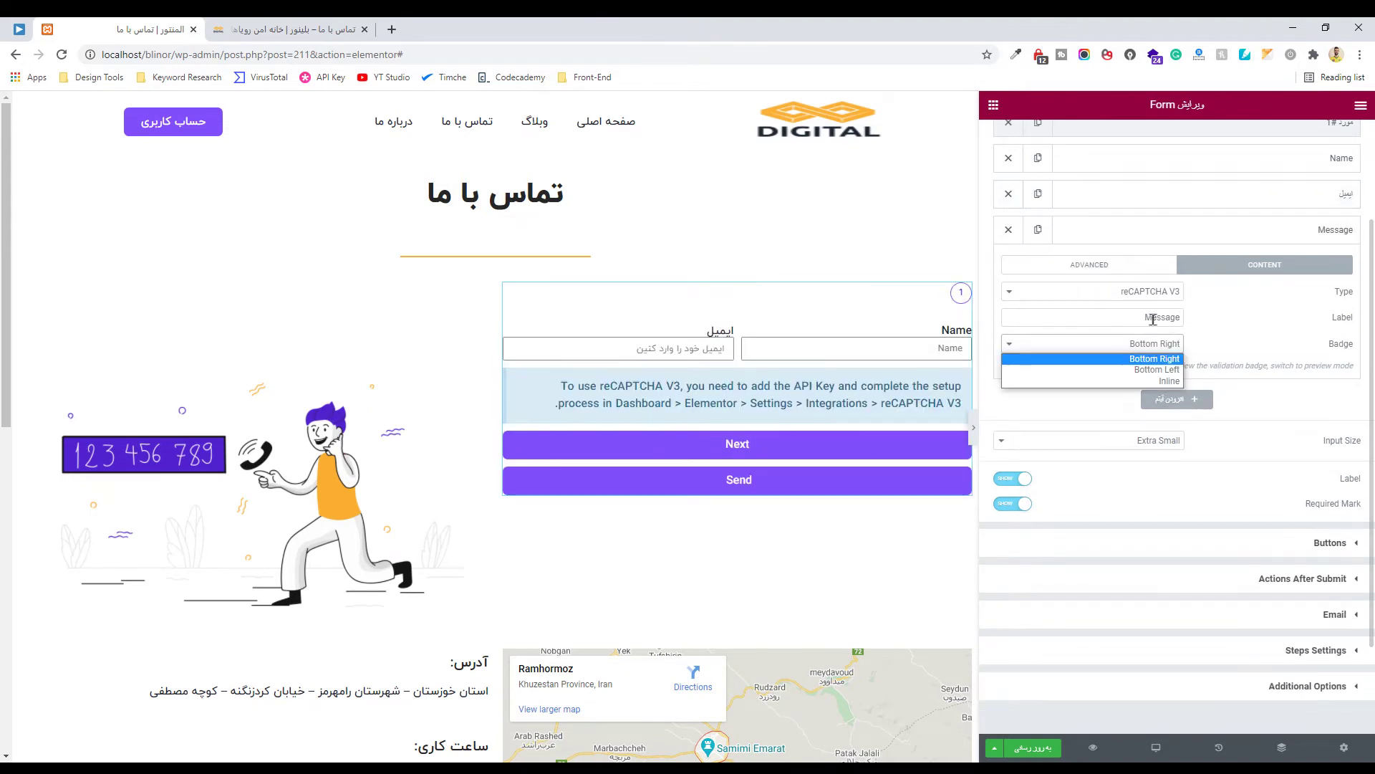
{"action": "left_click", "coordinate": [1146, 295]}
{"action": "left_click", "coordinate": [1155, 494]}
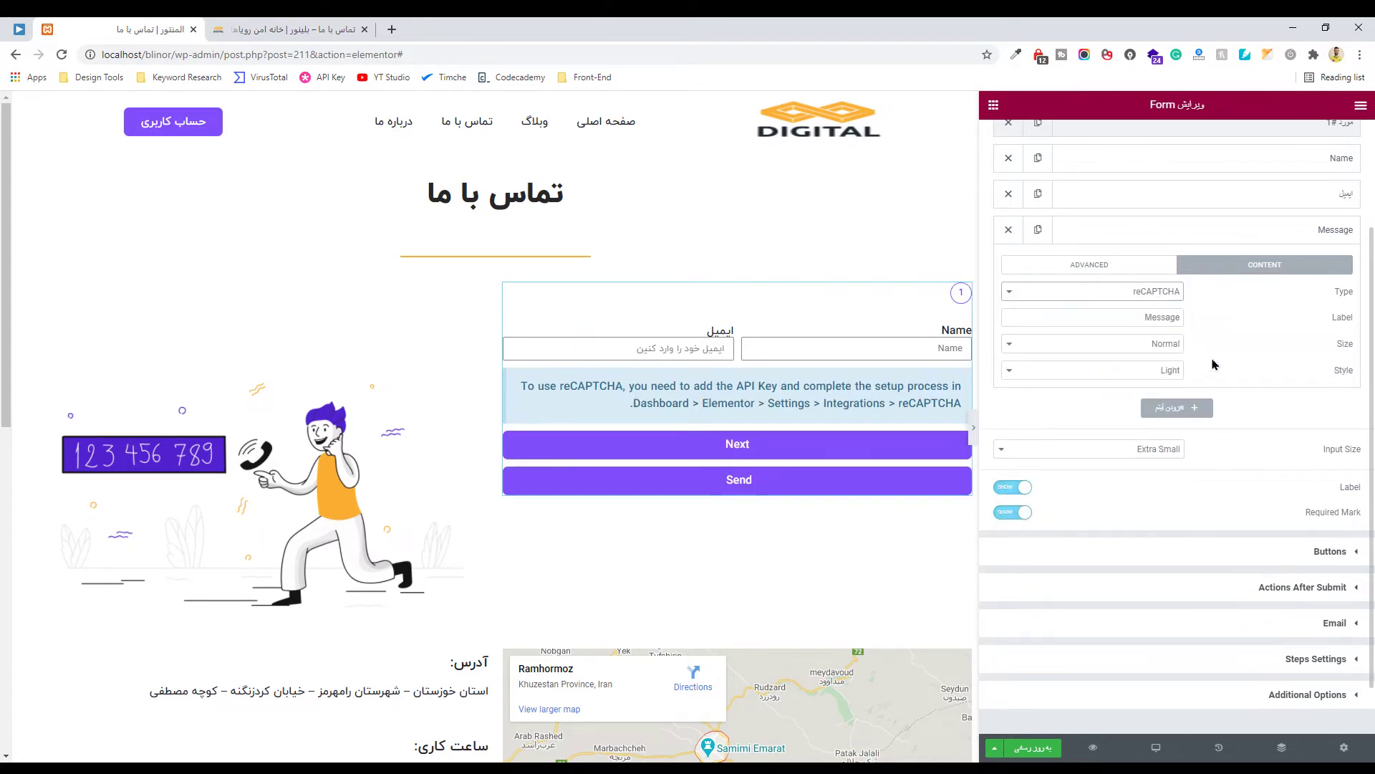
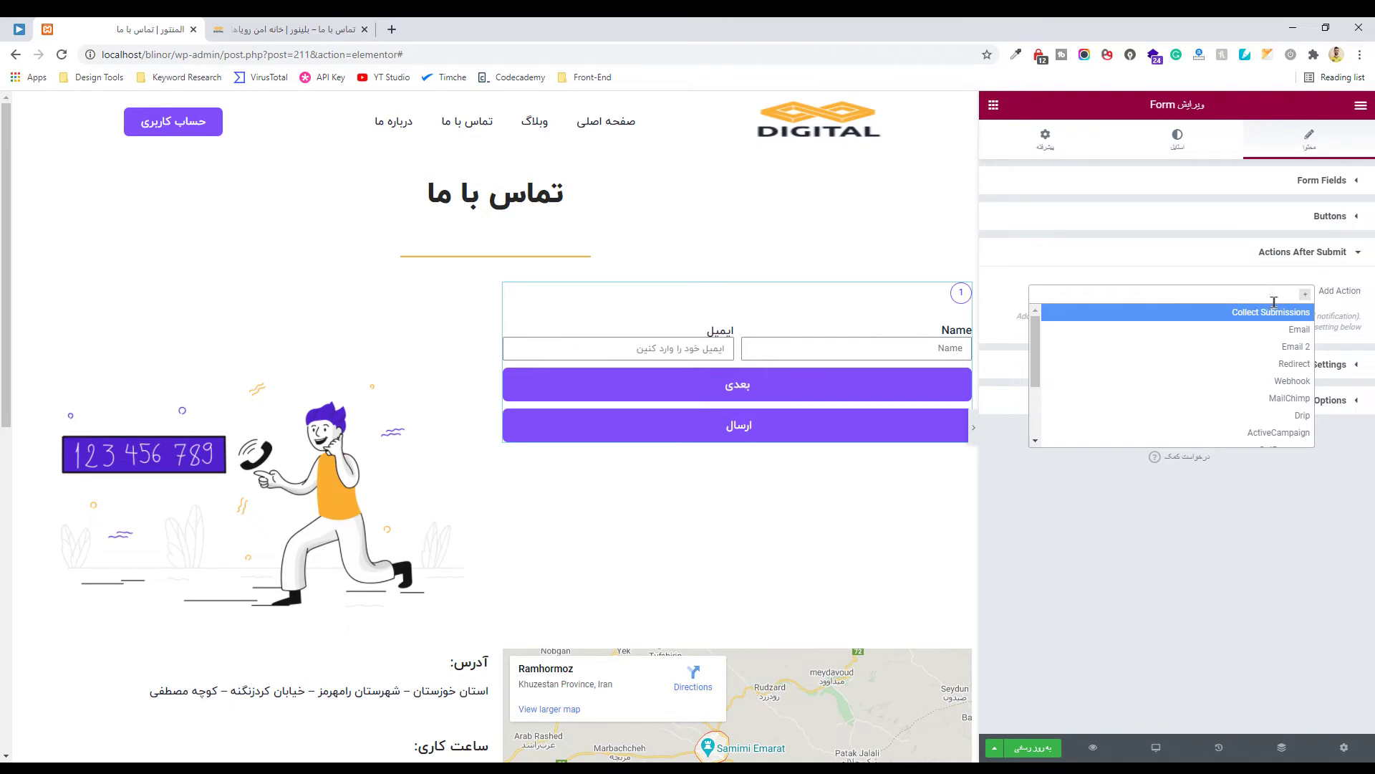
Add Collect Submissions as the form's action after submit
{"action": "left_click", "coordinate": [1266, 315]}
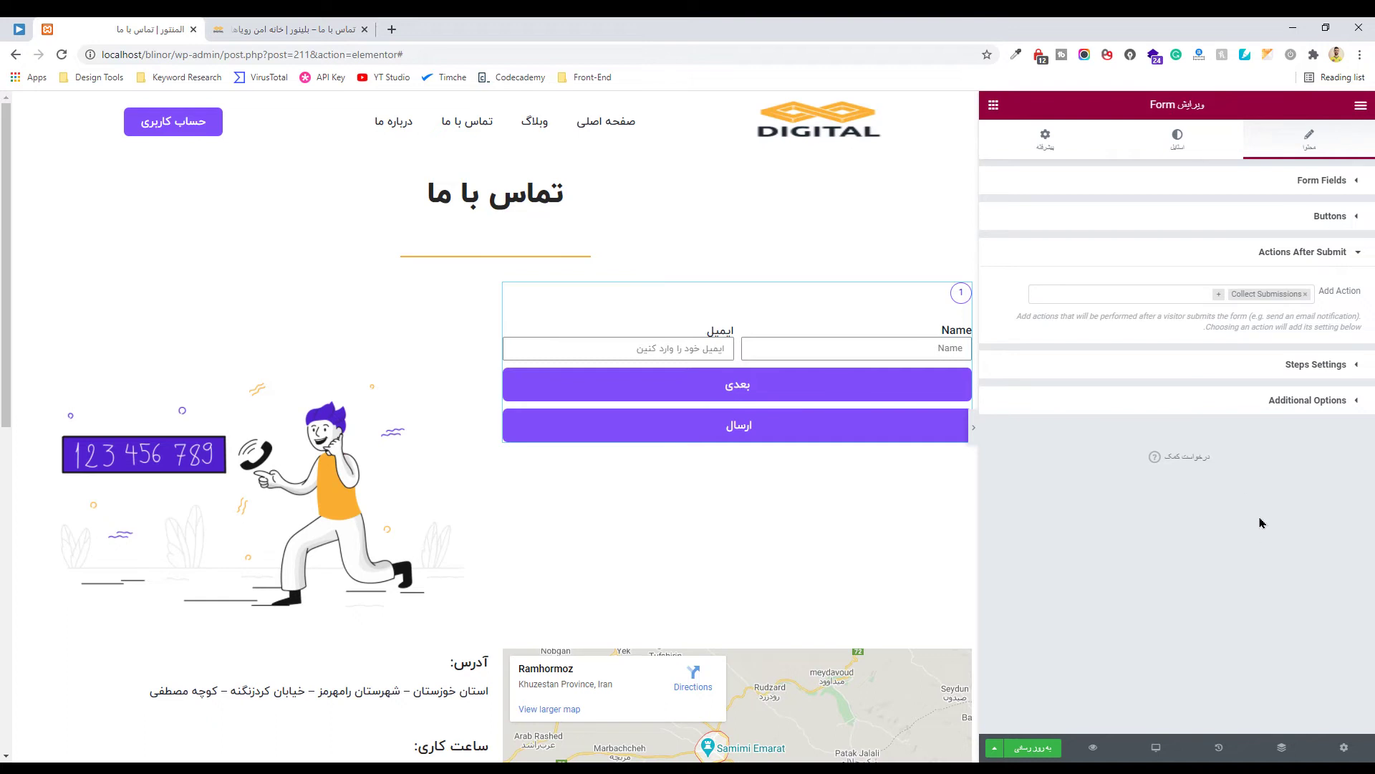
Go to Elementor's Submissions in the WordPress dashboard and view the details of the New Form entry
{"action": "left_click", "coordinate": [319, 23]}
{"action": "mouse_move", "coordinate": [1189, 106]}
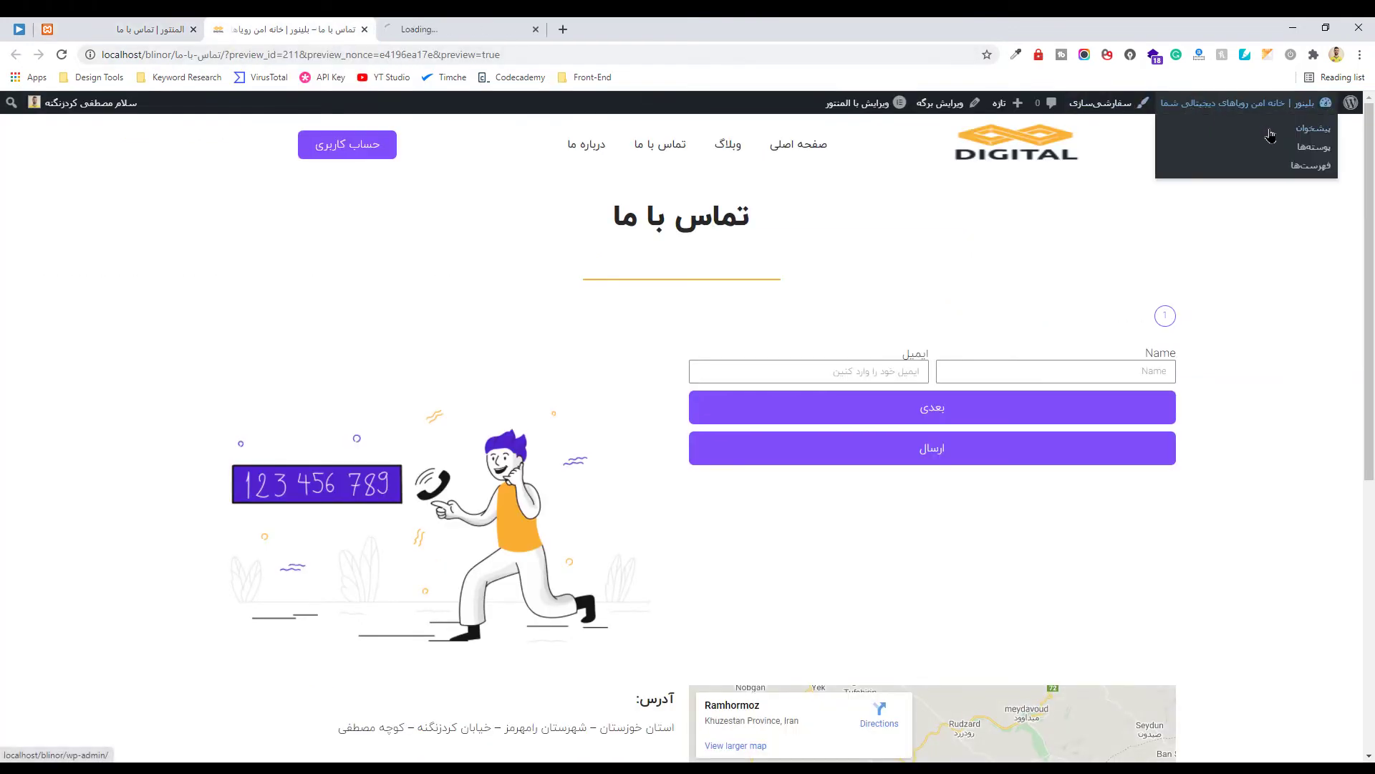
{"action": "left_click", "coordinate": [476, 23]}
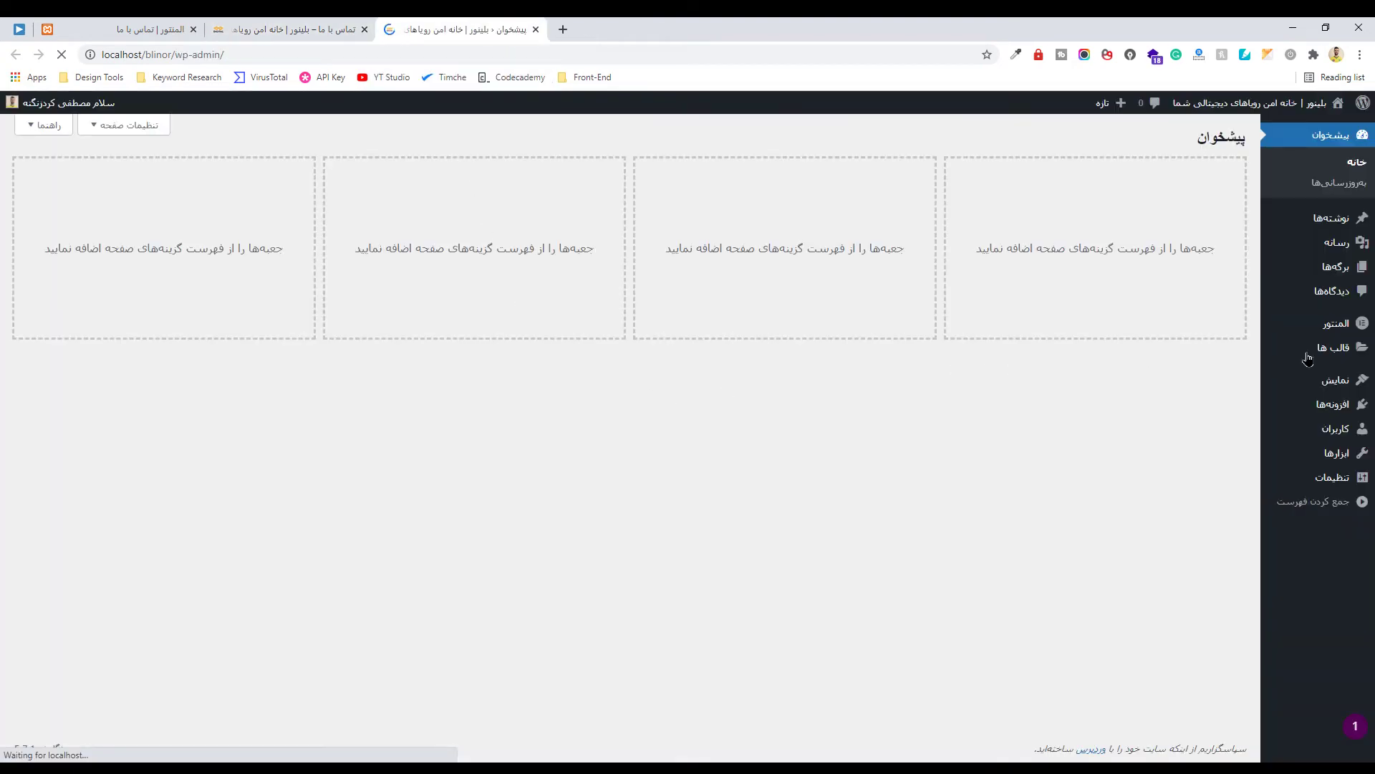
{"action": "mouse_move", "coordinate": [1350, 331]}
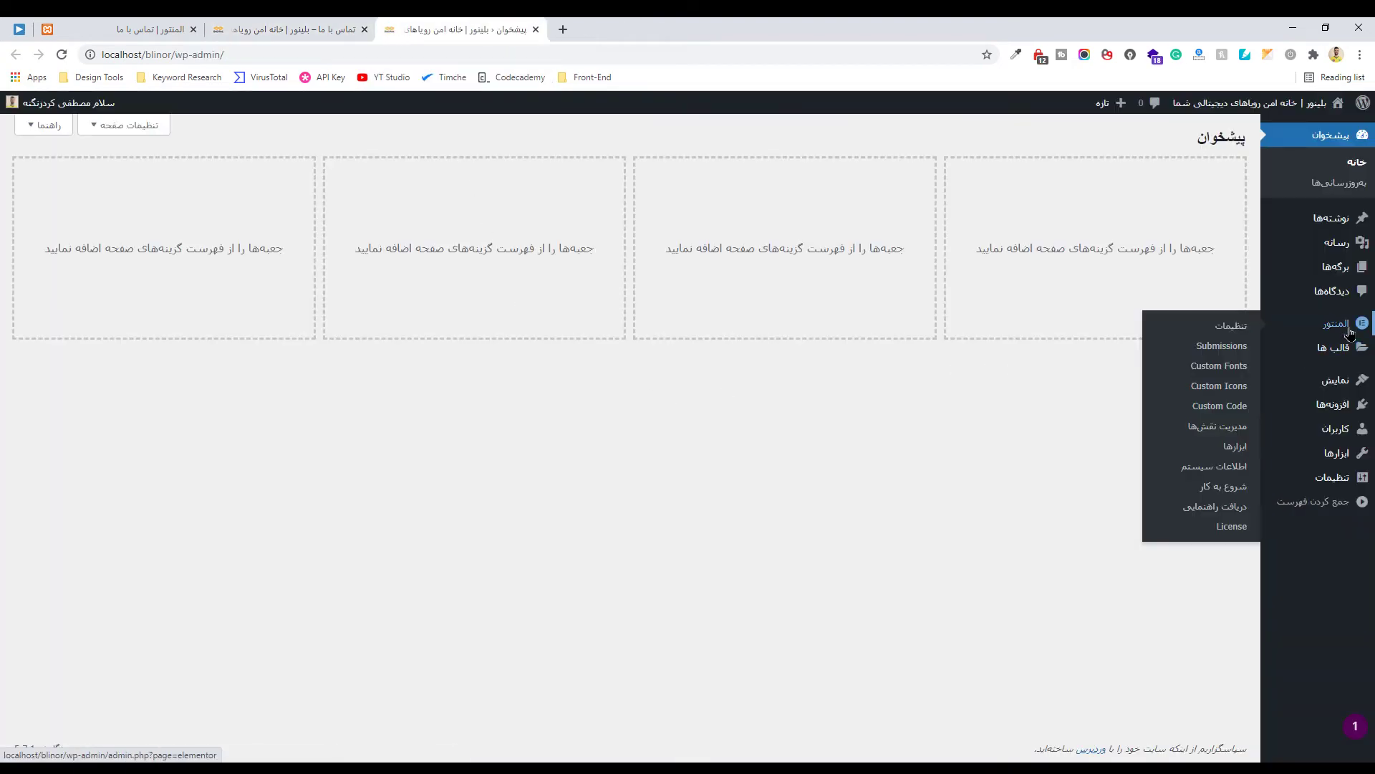
{"action": "left_click", "coordinate": [1210, 349]}
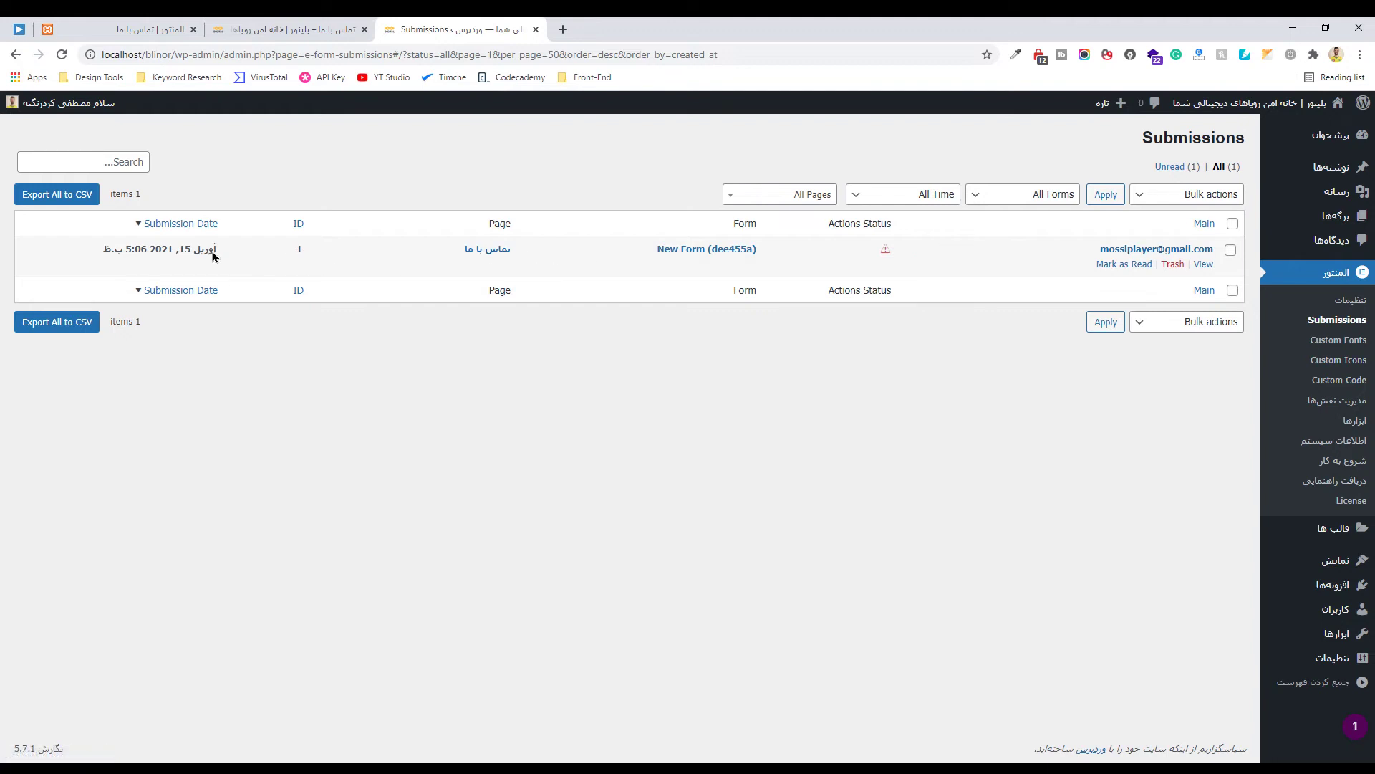
{"action": "left_click", "coordinate": [1202, 264]}
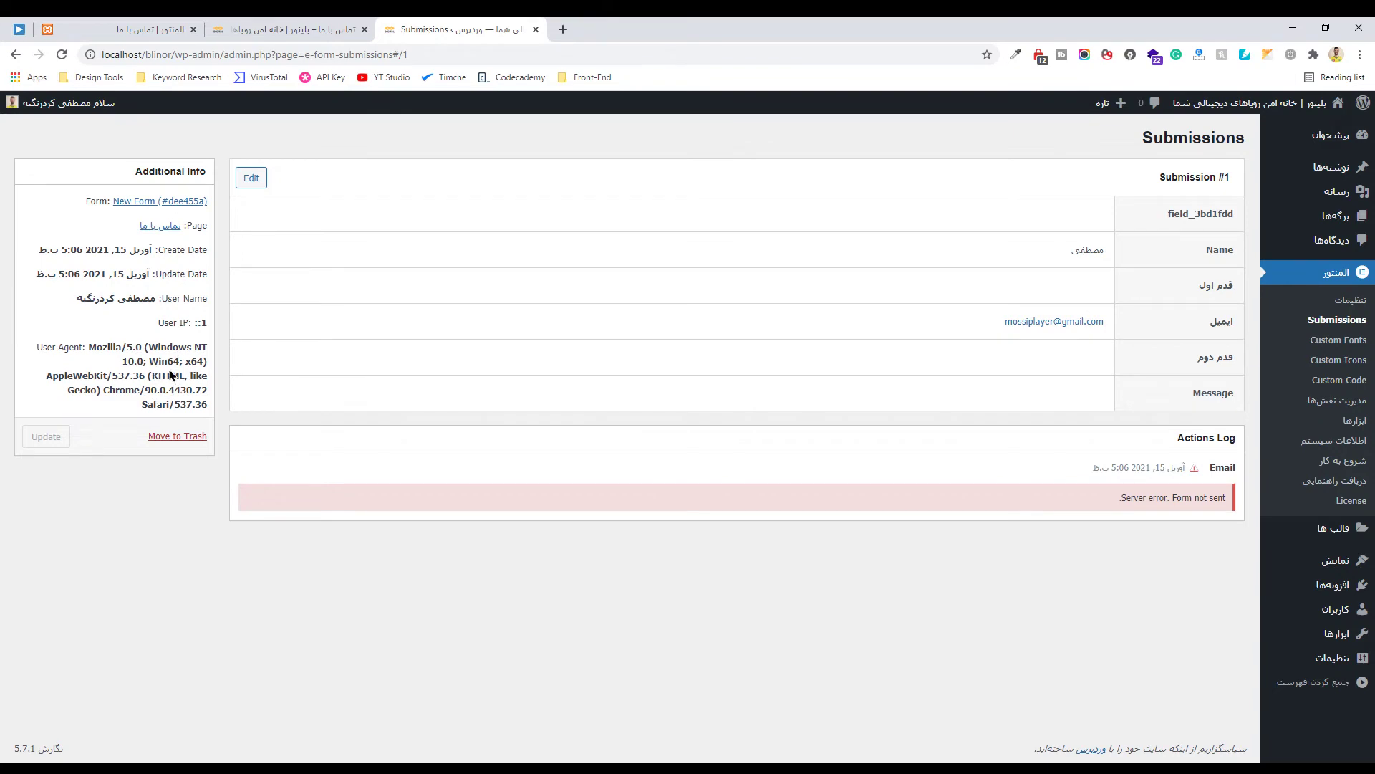
Return to the Elementor editor, replace Collect Submissions with Email as the action after submit, and open the Email settings
{"action": "key", "text": "ctrl+1"}
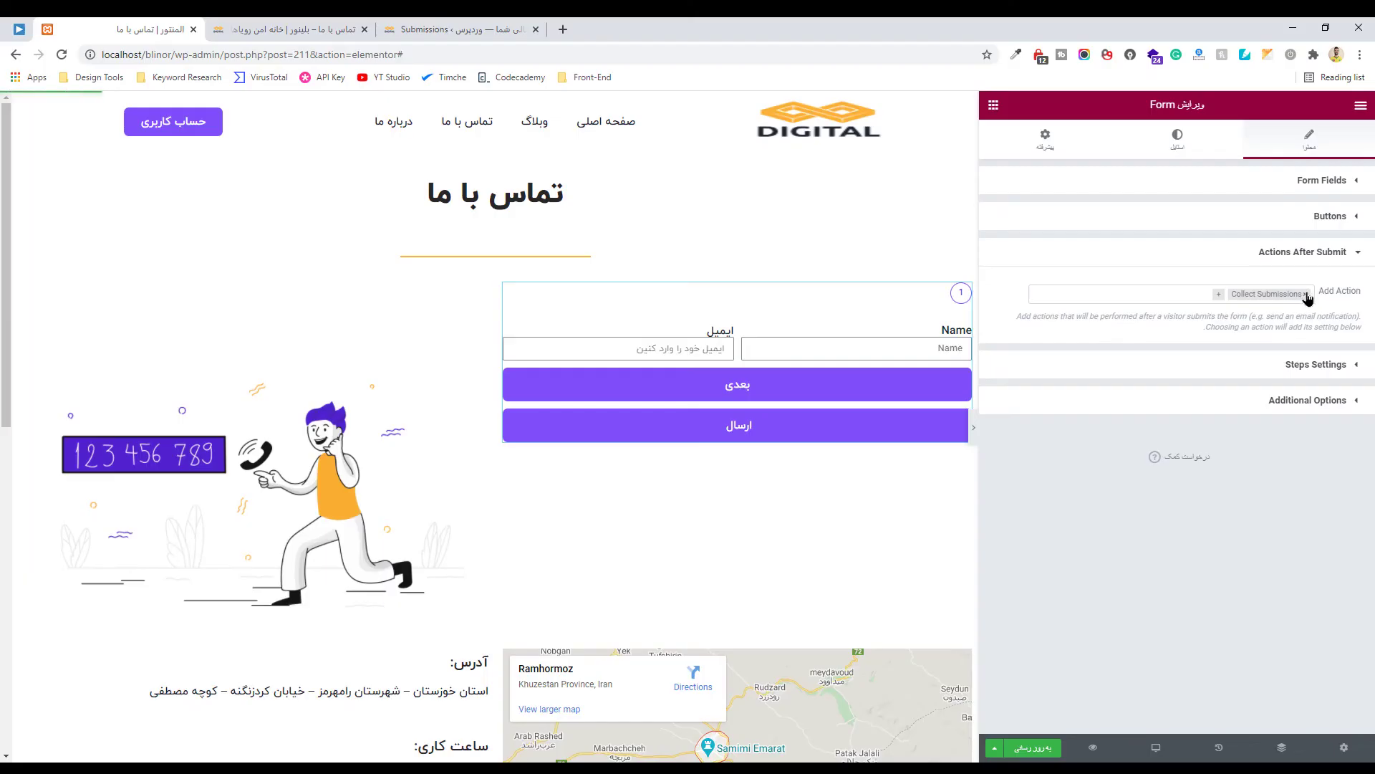
{"action": "left_click", "coordinate": [1306, 294]}
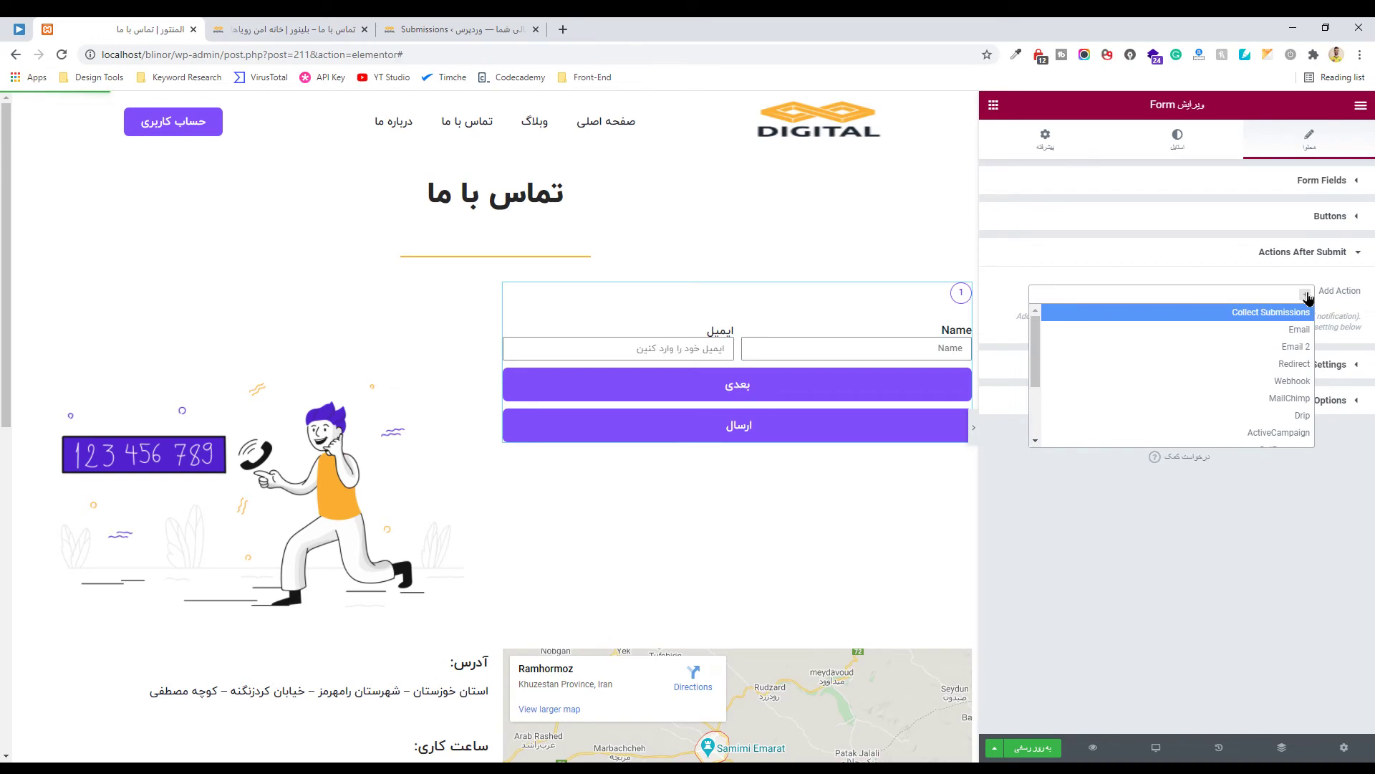
{"action": "left_click", "coordinate": [1286, 341]}
{"action": "left_click", "coordinate": [1309, 368]}
{"action": "left_click", "coordinate": [1253, 428]}
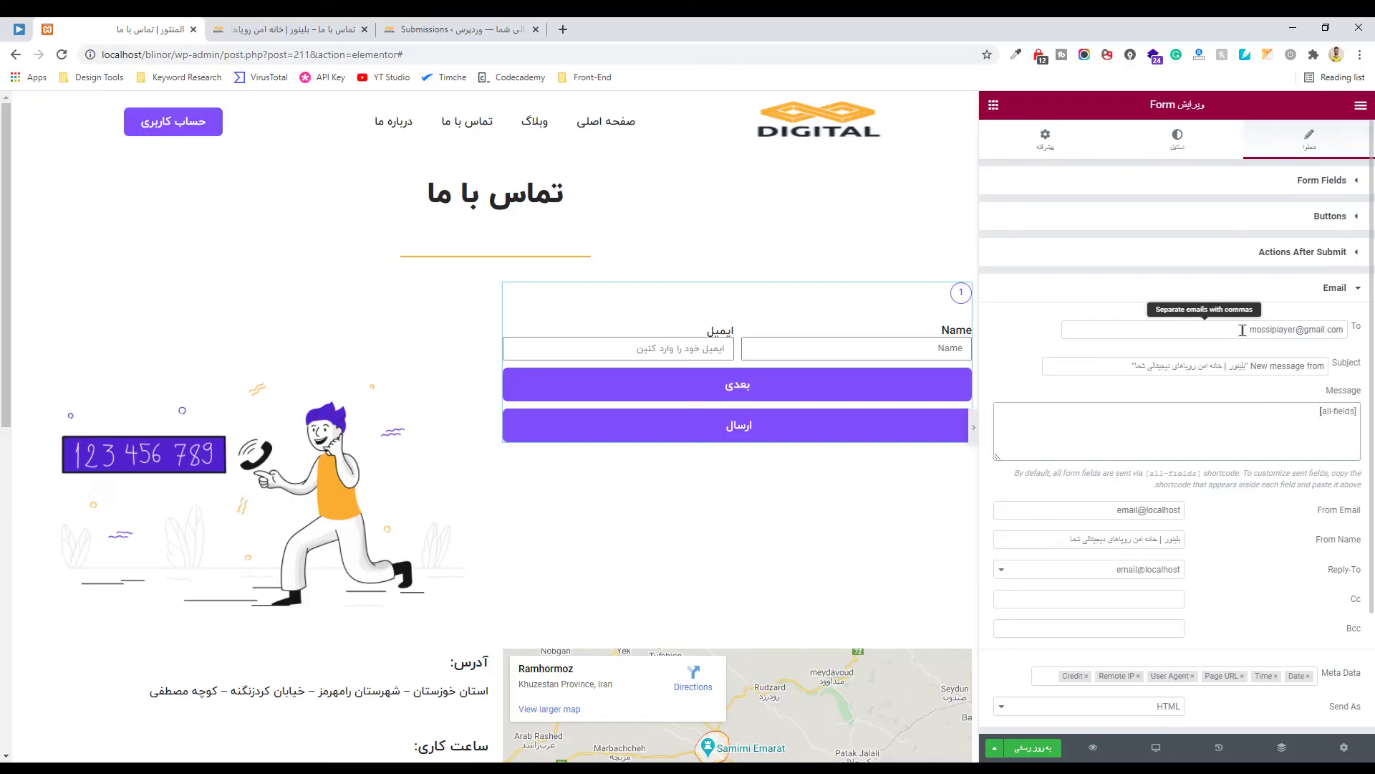
Examine the Email action's recipient, the [all-fields] message shortcode and the available Meta Data items
{"action": "left_click_drag", "start_coordinate": [1242, 331], "coordinate": [1347, 331]}
{"action": "left_click", "coordinate": [1268, 416]}
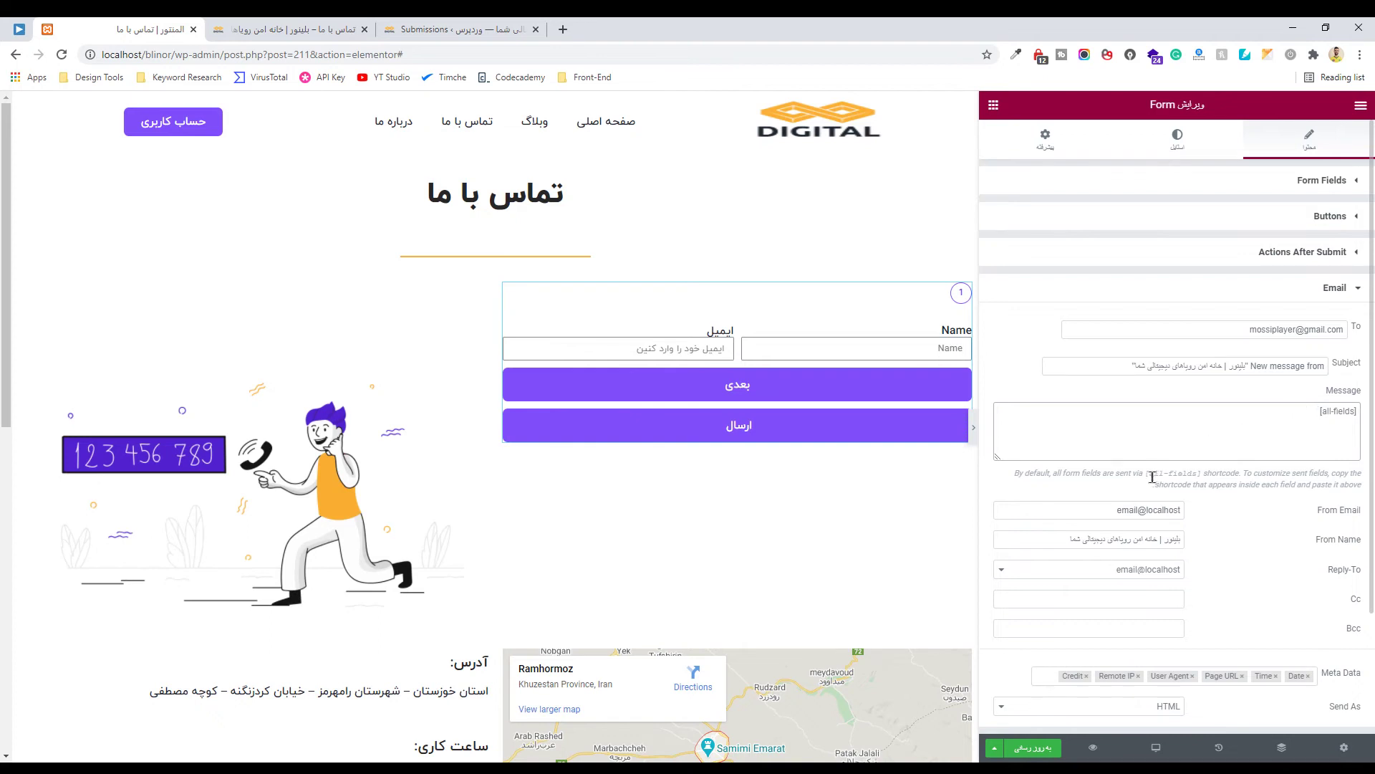
{"action": "triple_click", "coordinate": [1306, 413]}
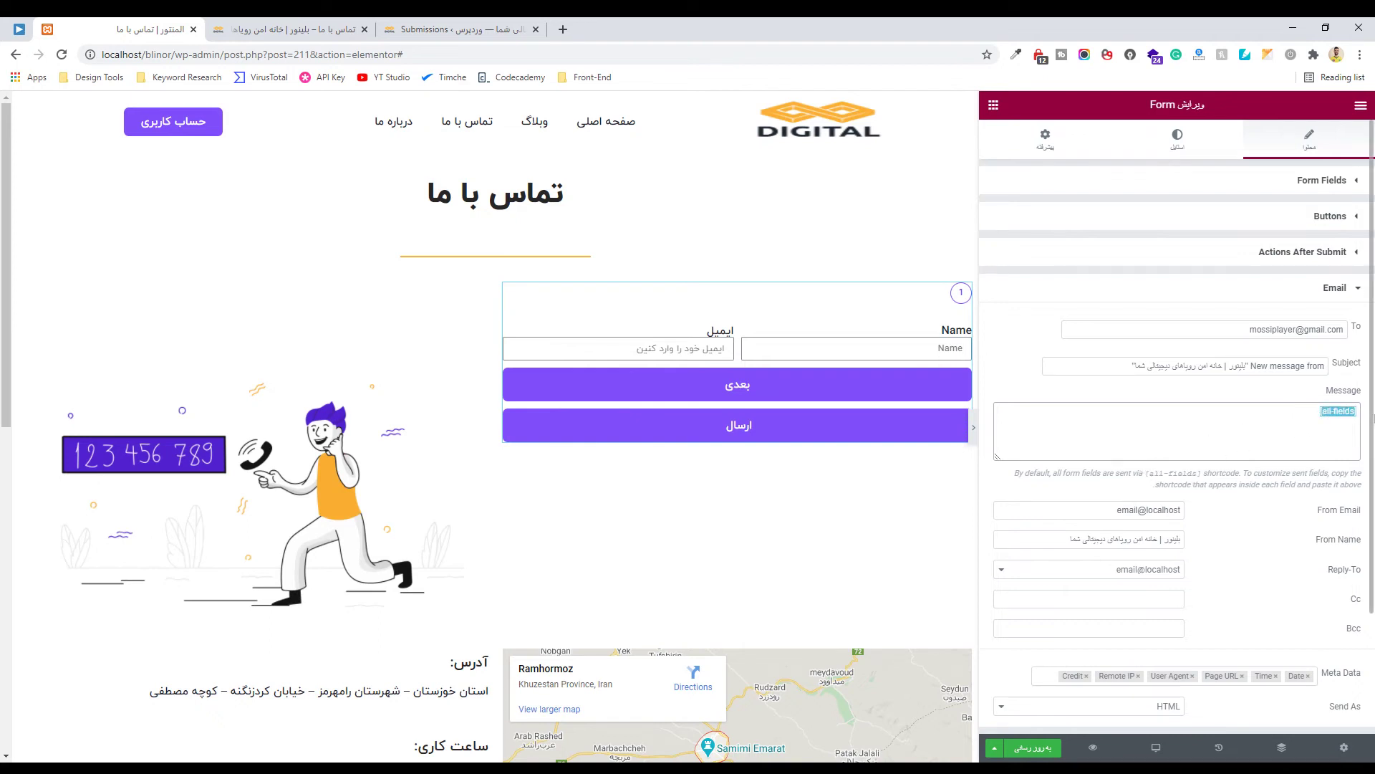
{"action": "left_click", "coordinate": [1310, 424]}
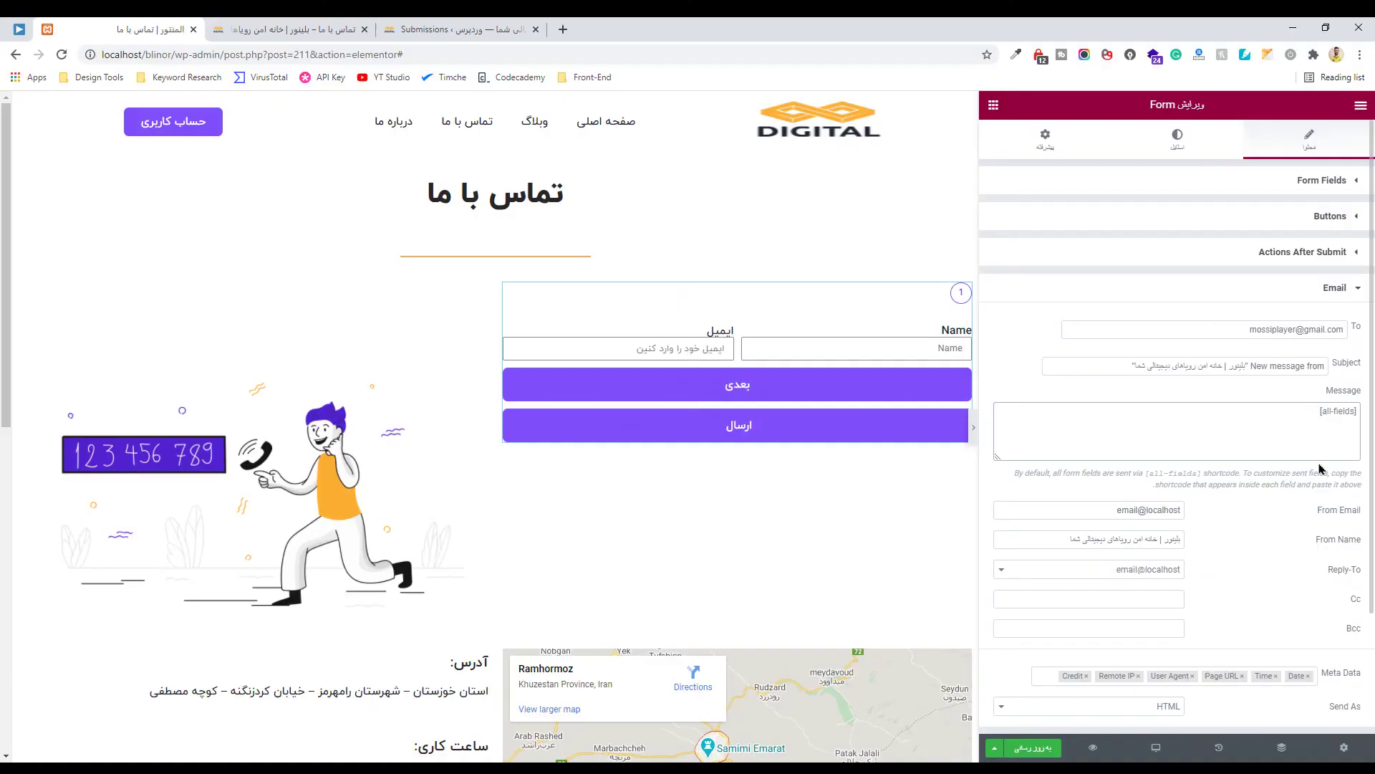
{"action": "scroll", "coordinate": [1225, 406], "scroll_direction": "down", "scroll_amount": 2}
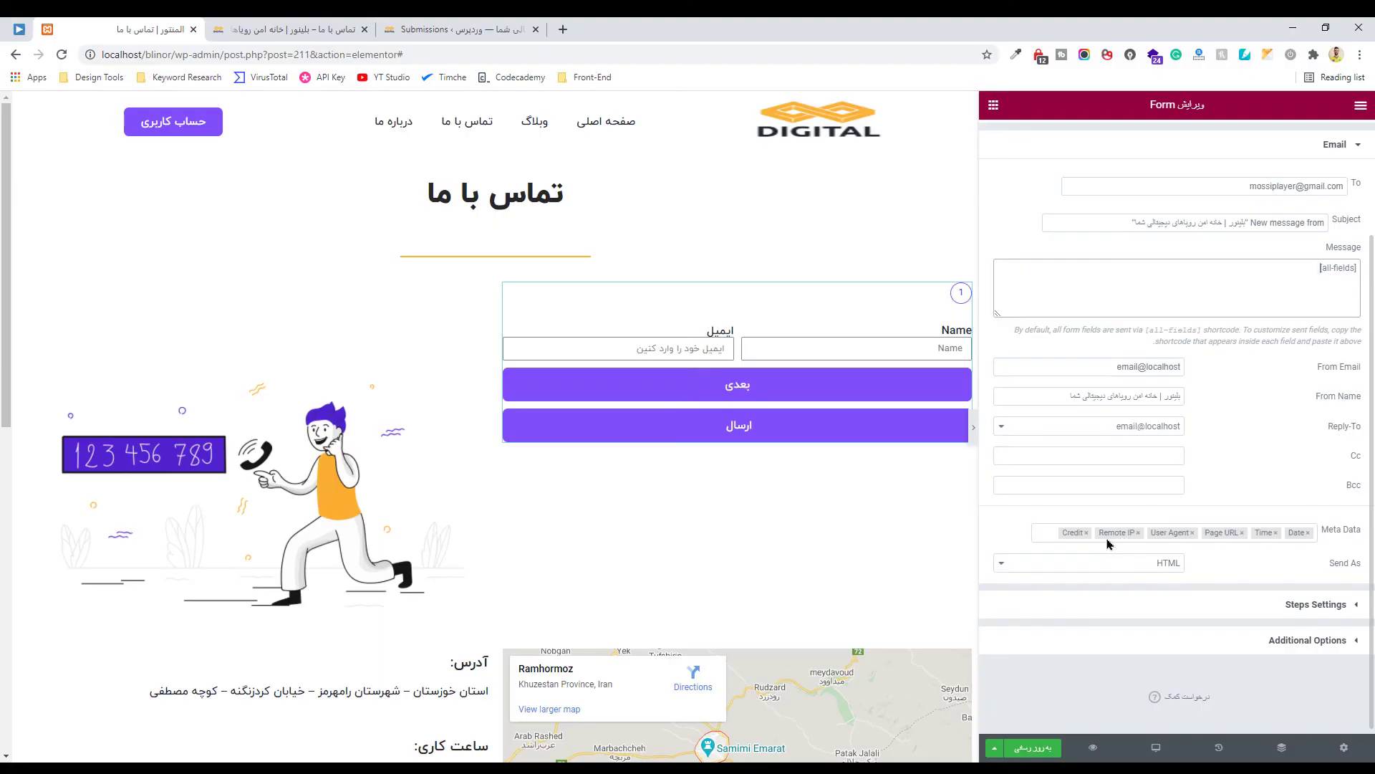
{"action": "left_click", "coordinate": [1053, 534]}
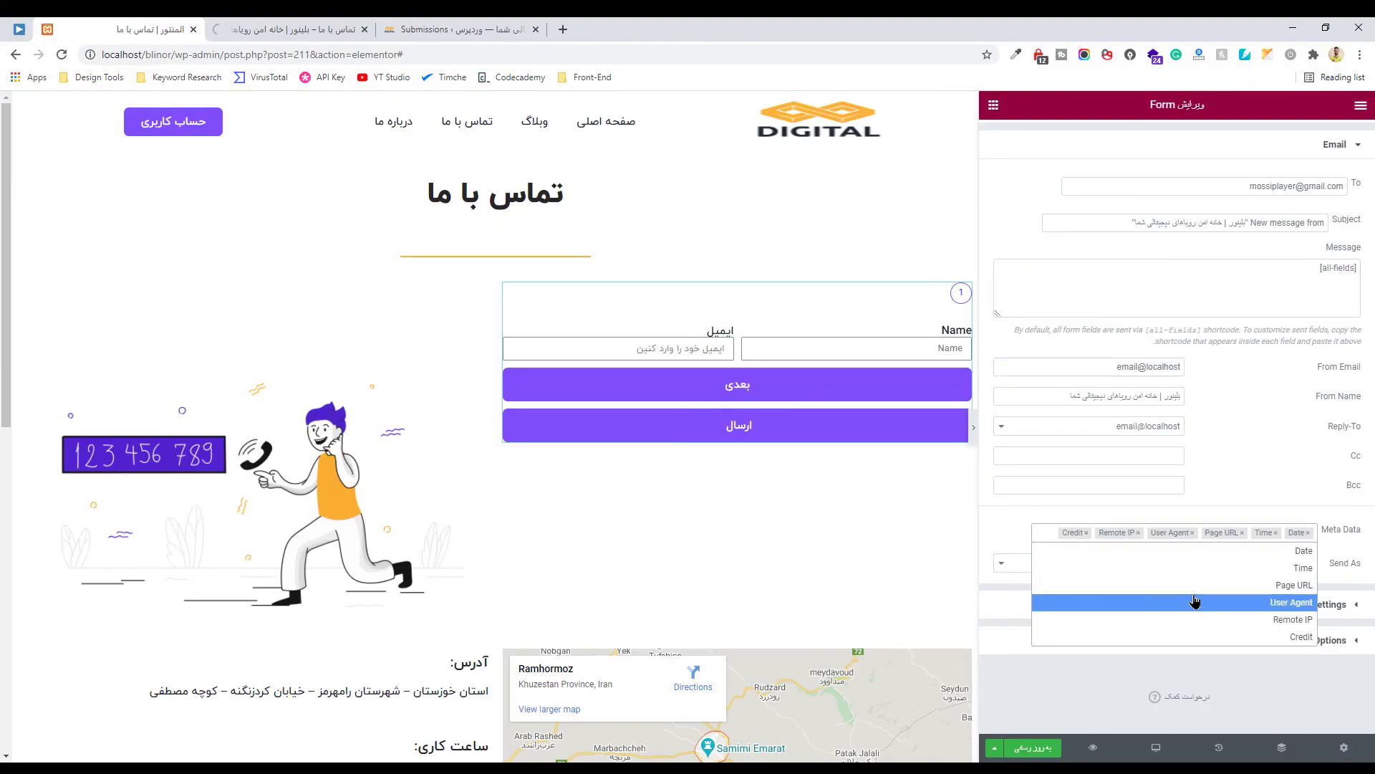
{"action": "left_click", "coordinate": [1059, 517]}
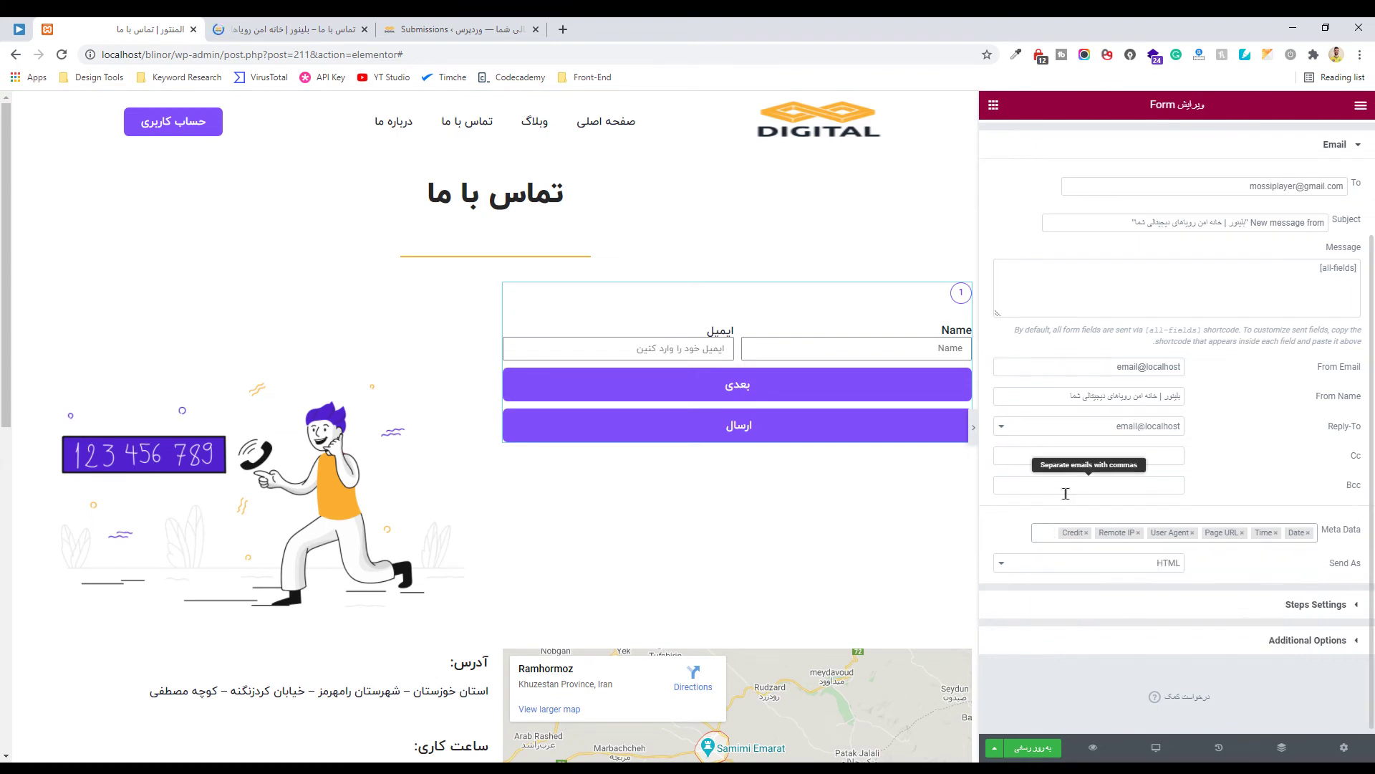
Try Plain as the e-mail's Send As format and return it to HTML
{"action": "left_click", "coordinate": [1154, 564]}
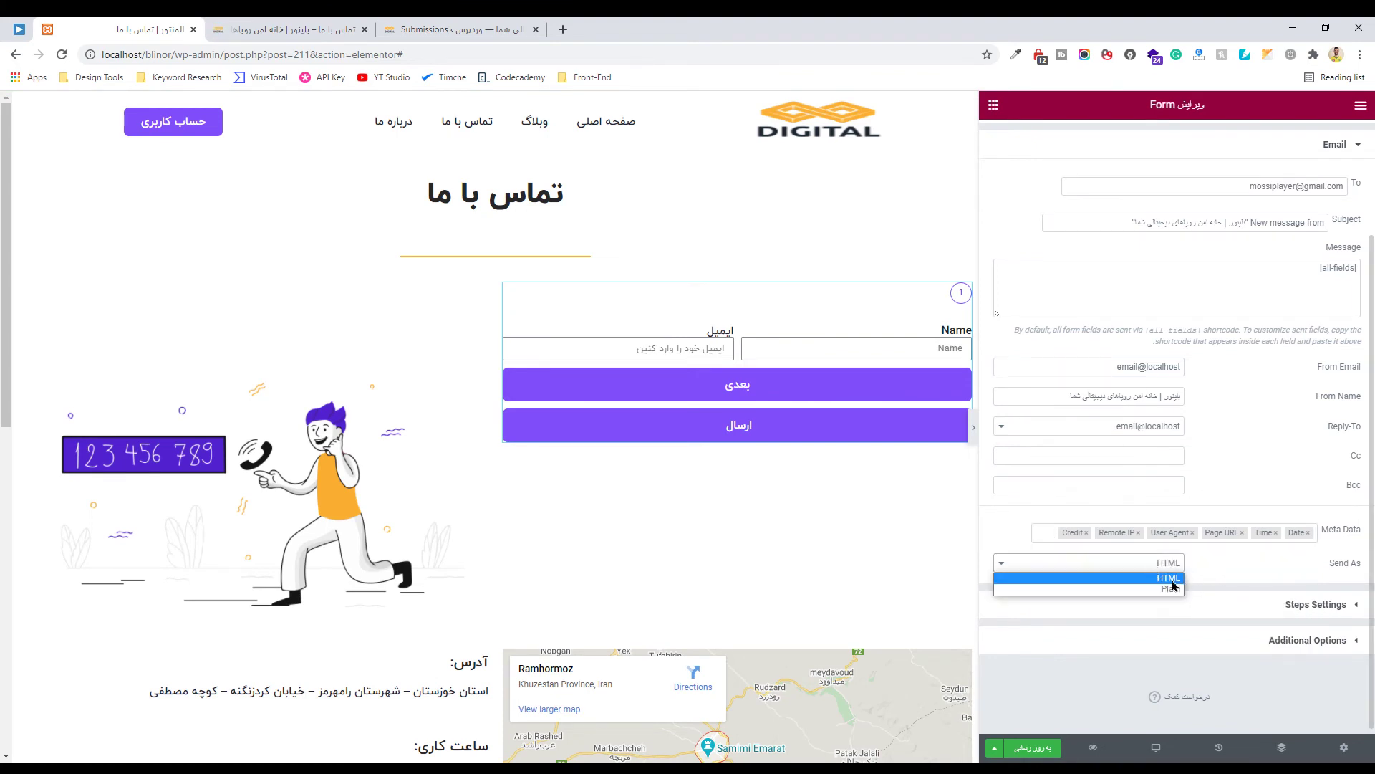
{"action": "left_click", "coordinate": [1171, 580]}
{"action": "left_click", "coordinate": [1170, 566]}
{"action": "left_click", "coordinate": [1171, 587]}
{"action": "left_click", "coordinate": [1172, 569]}
{"action": "left_click", "coordinate": [1170, 579]}
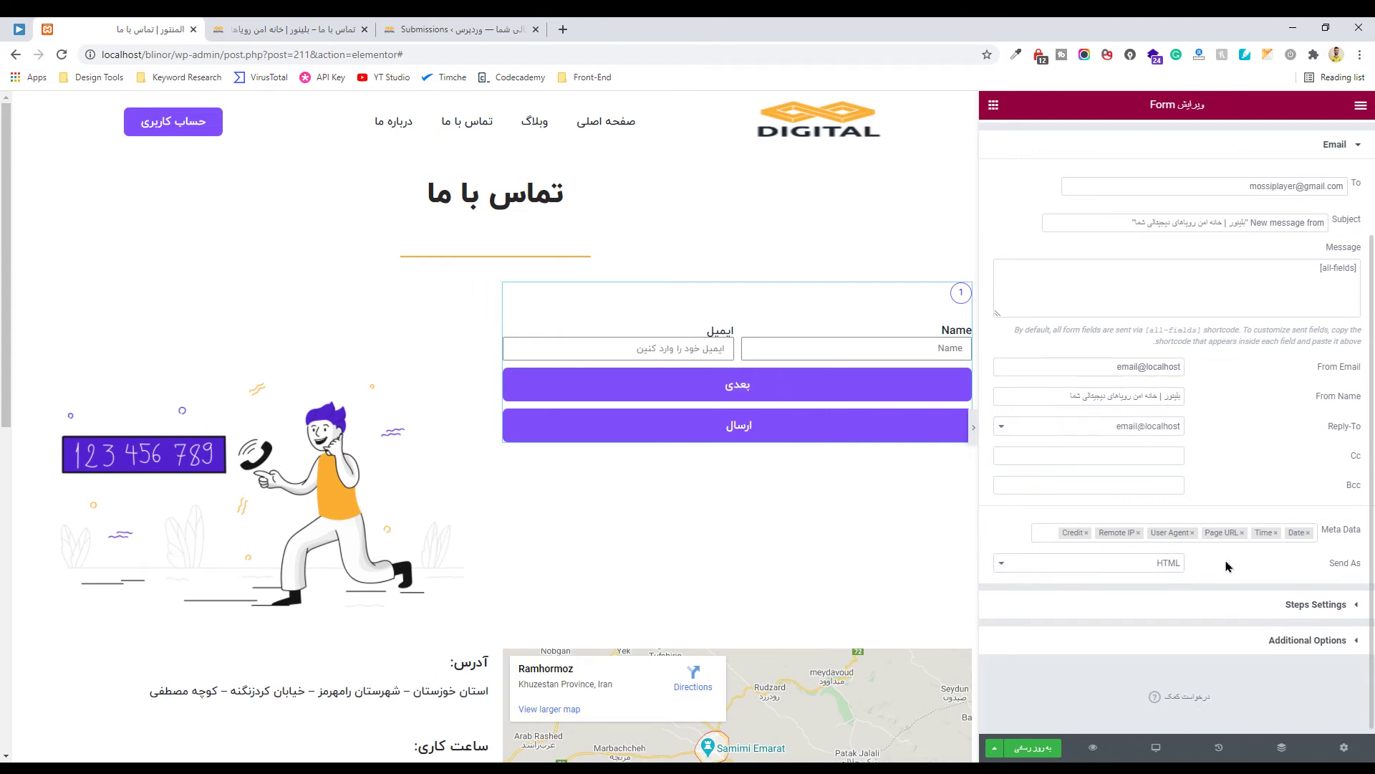
Close the Email settings and reopen the form's Actions After Submit settings
{"action": "scroll", "coordinate": [1202, 553], "scroll_direction": "up", "scroll_amount": 2}
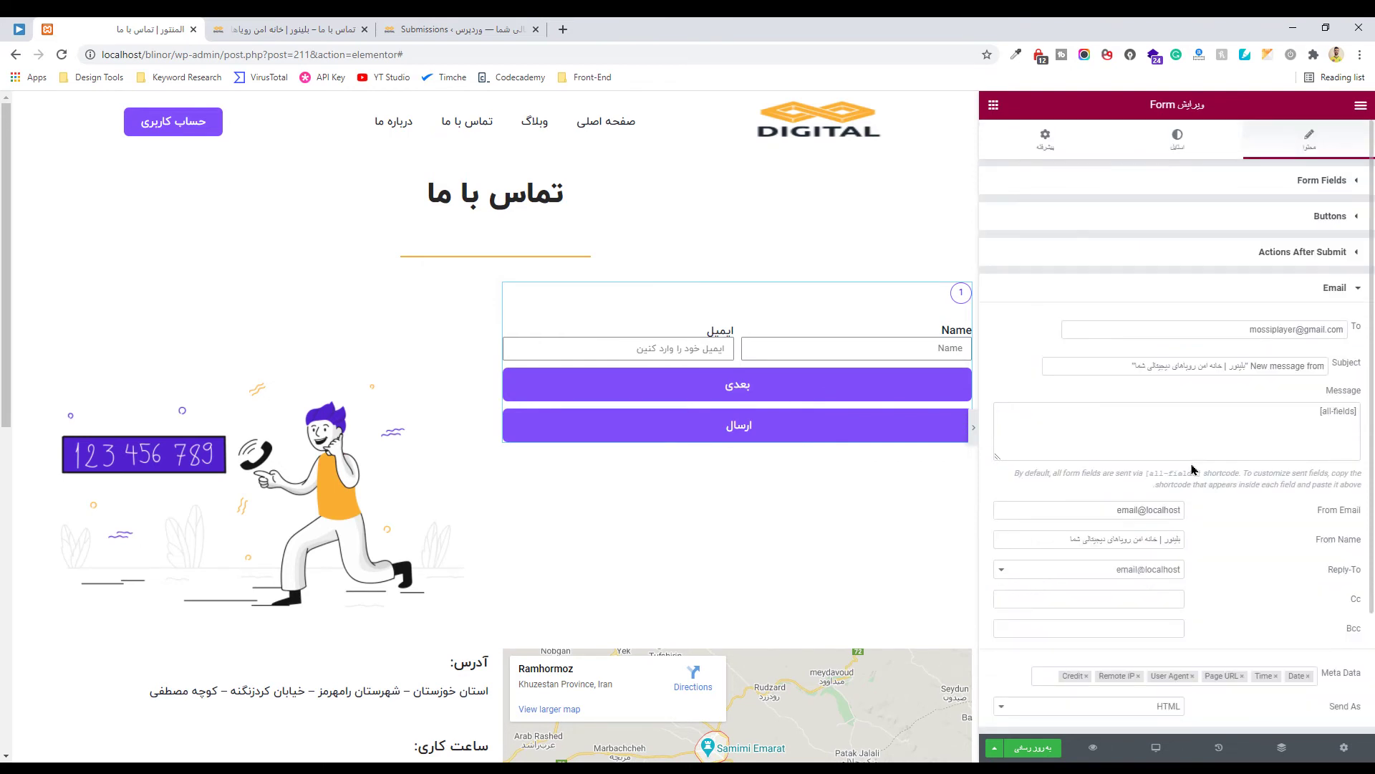
{"action": "left_click", "coordinate": [1258, 288]}
{"action": "left_click", "coordinate": [1269, 257]}
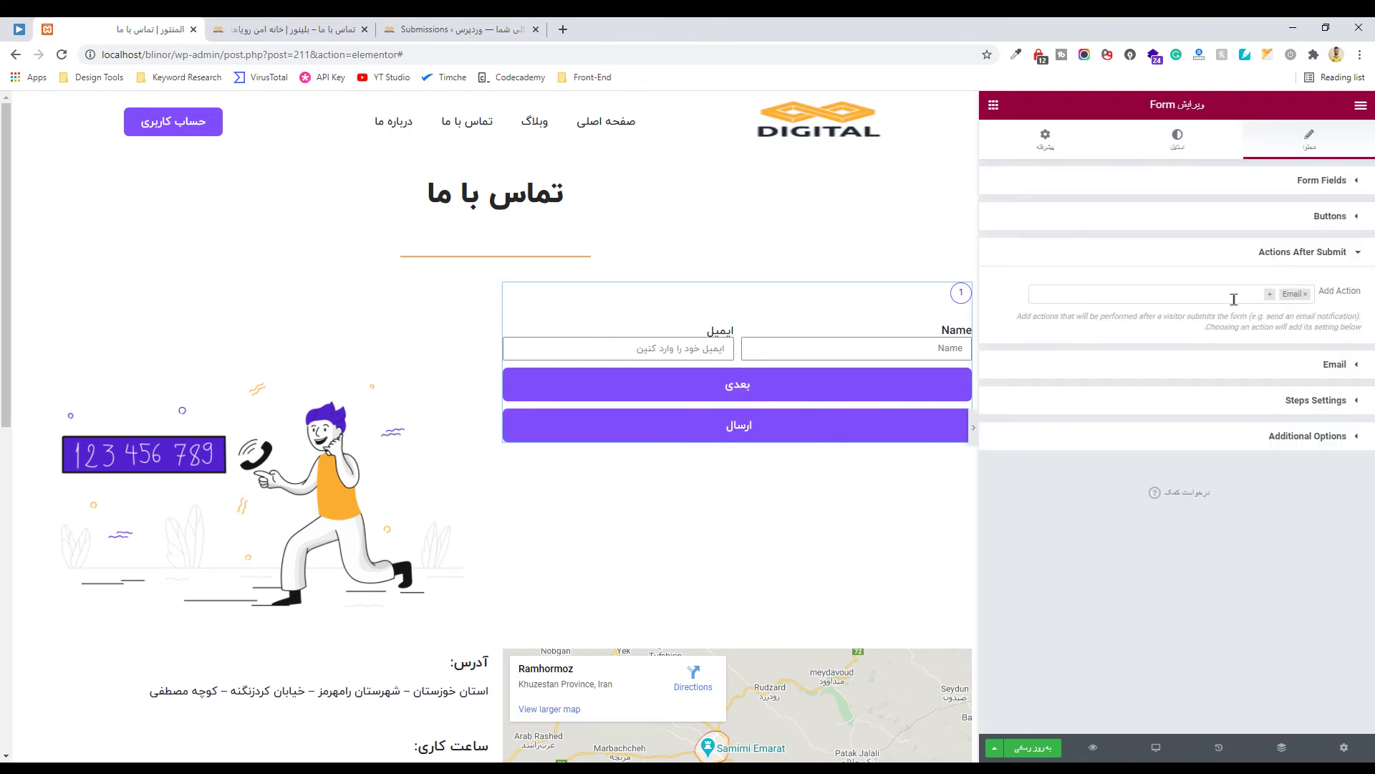
Add Discord and MailerLite to the form's actions after submit and collapse that section
{"action": "left_click", "coordinate": [1234, 295]}
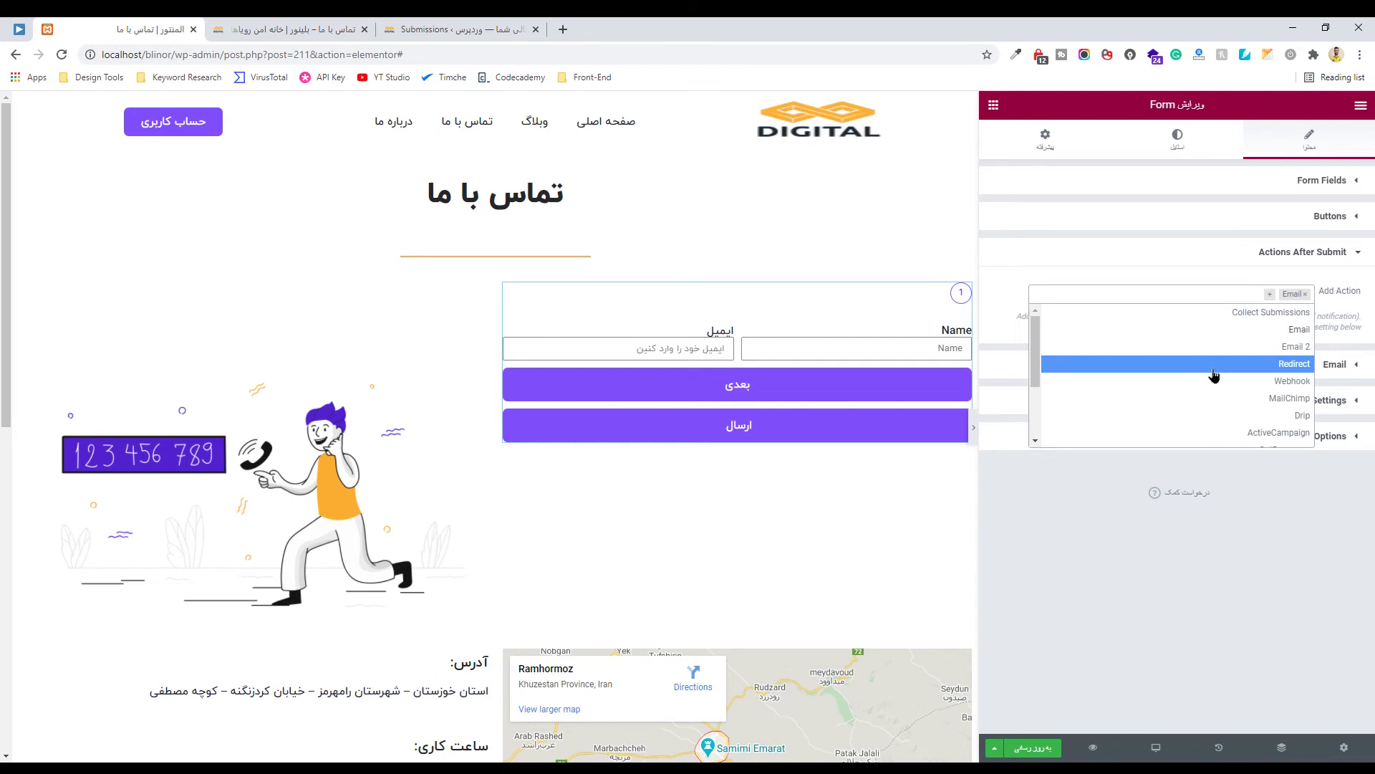
{"action": "scroll", "coordinate": [1212, 367], "scroll_direction": "down", "scroll_amount": 3}
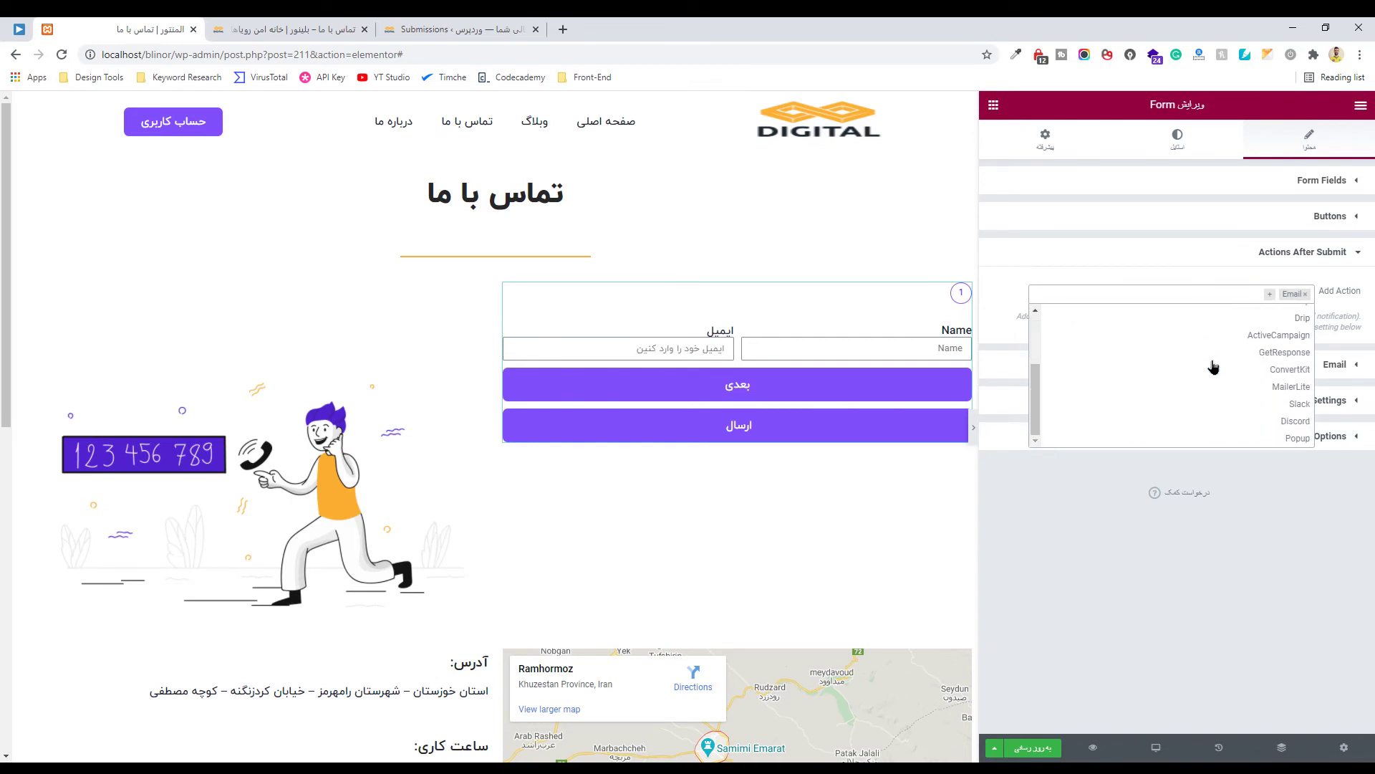
{"action": "left_click", "coordinate": [1218, 423]}
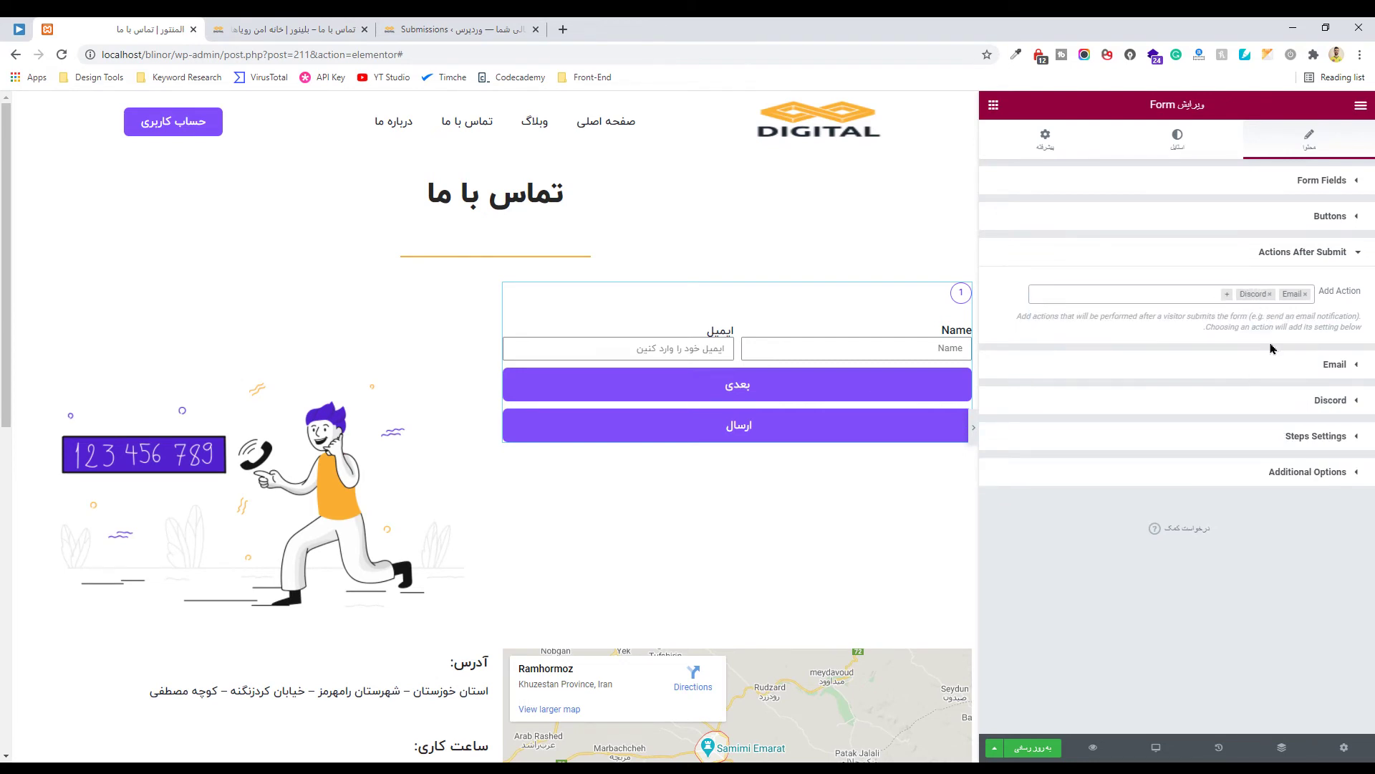
{"action": "left_click", "coordinate": [1207, 297]}
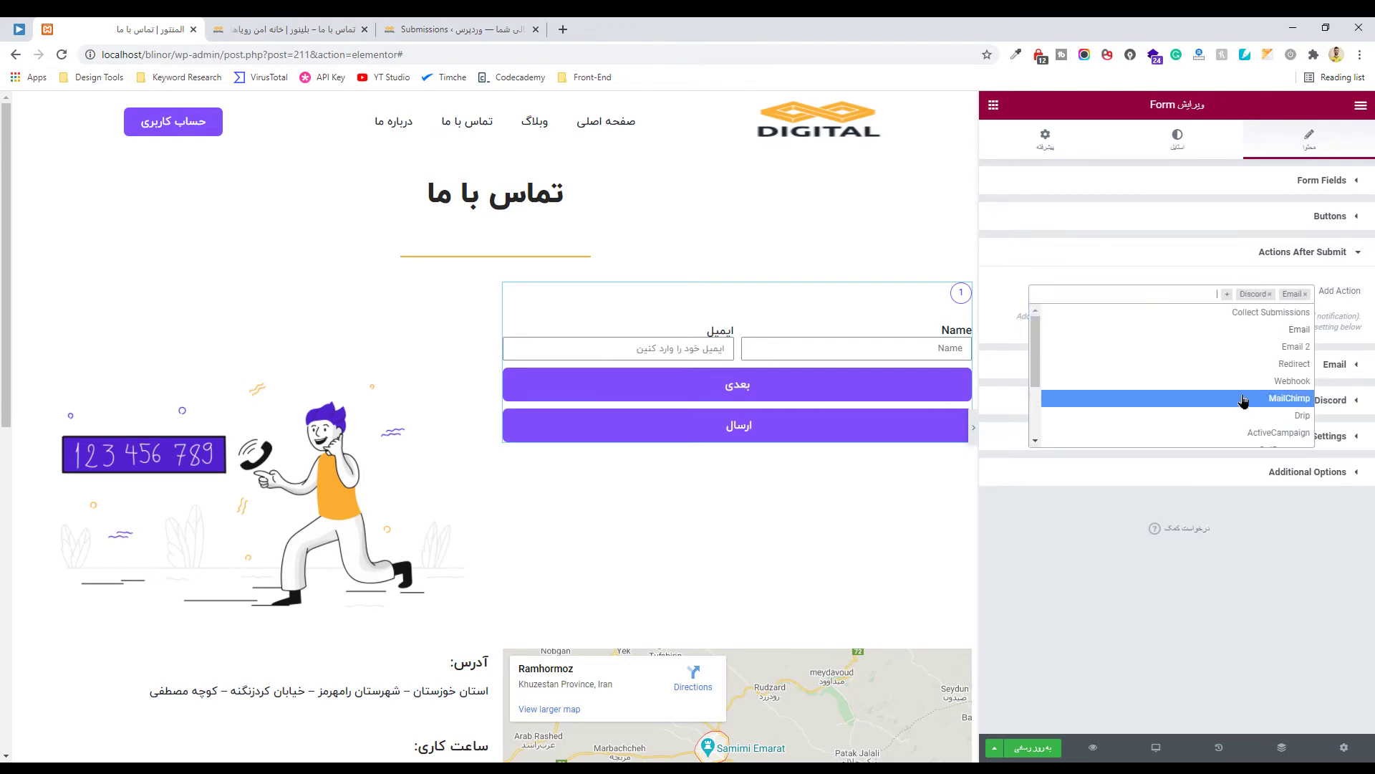
{"action": "scroll", "coordinate": [1218, 387], "scroll_direction": "down", "scroll_amount": 3}
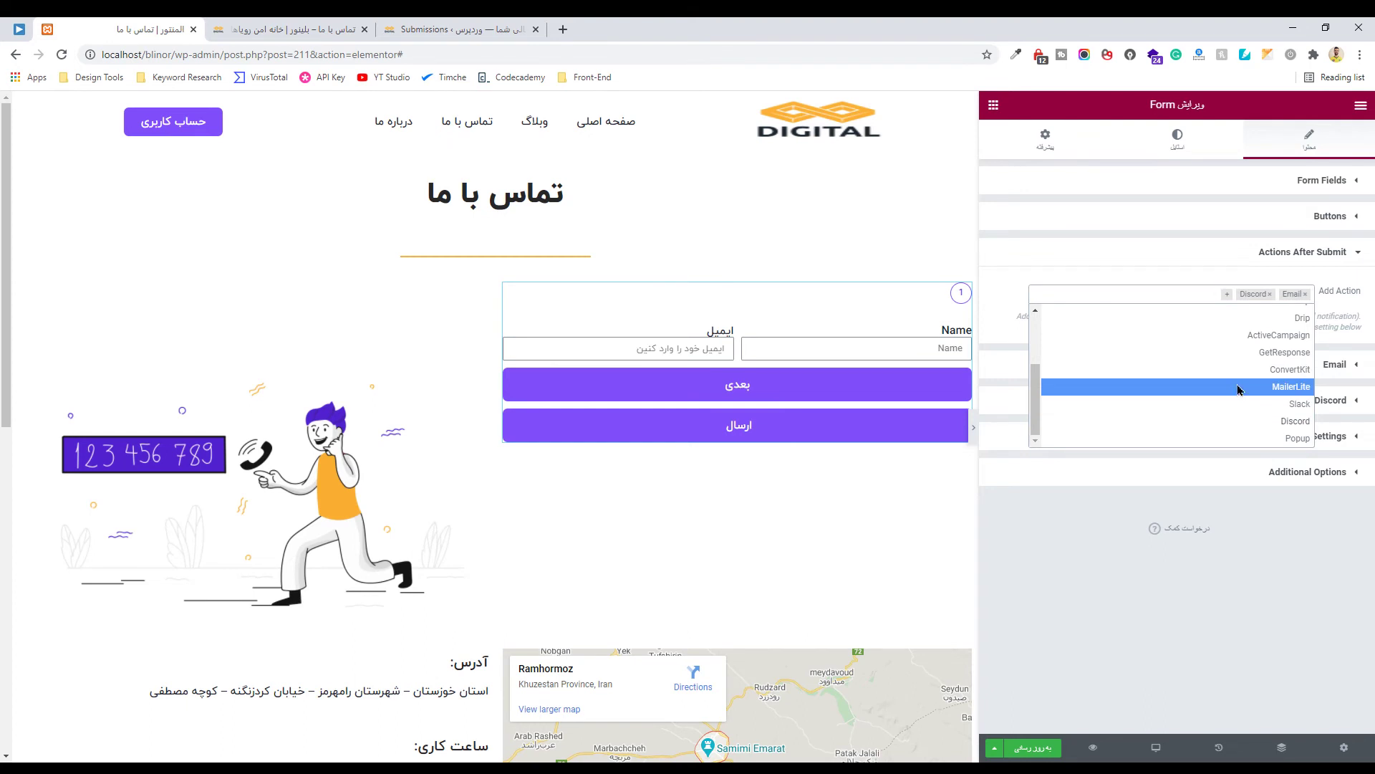
{"action": "left_click", "coordinate": [1238, 388]}
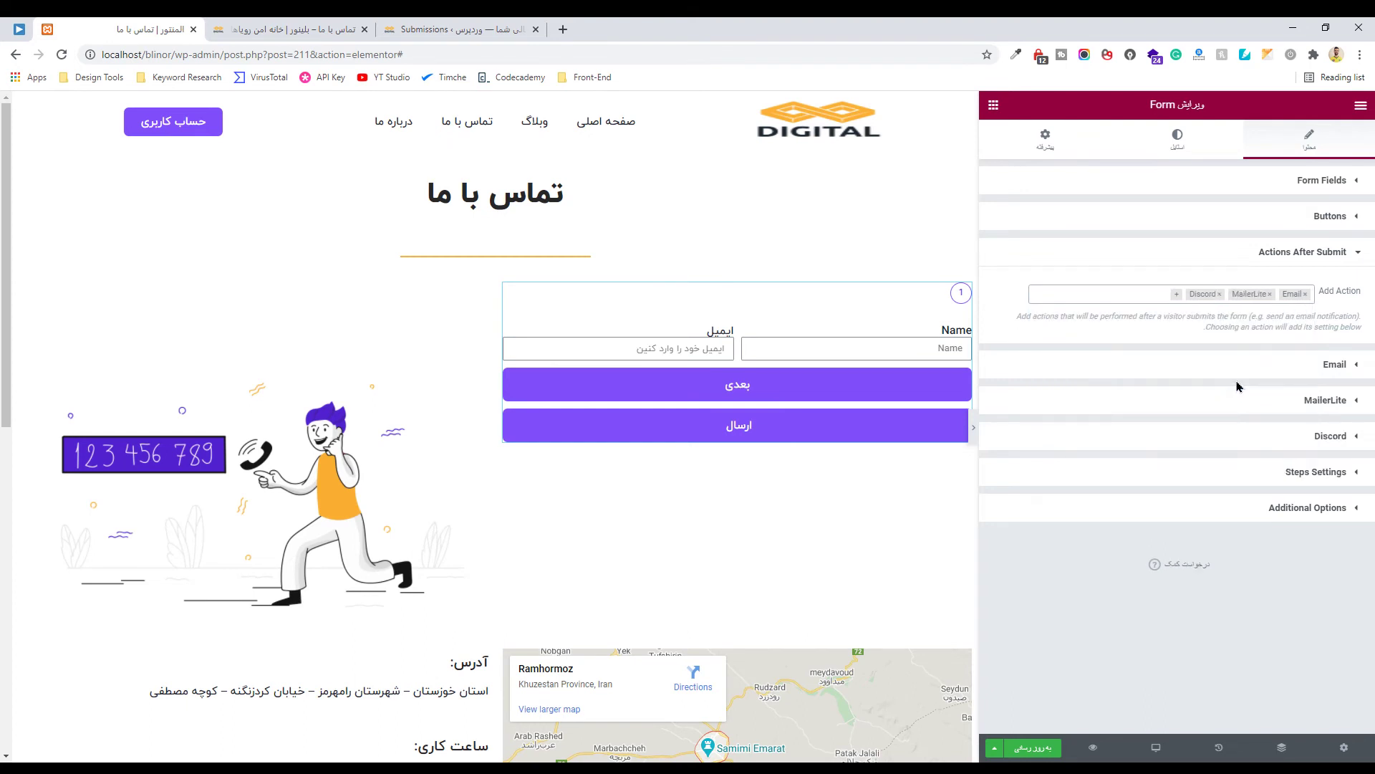
{"action": "left_click", "coordinate": [1144, 297]}
{"action": "left_click", "coordinate": [1010, 252]}
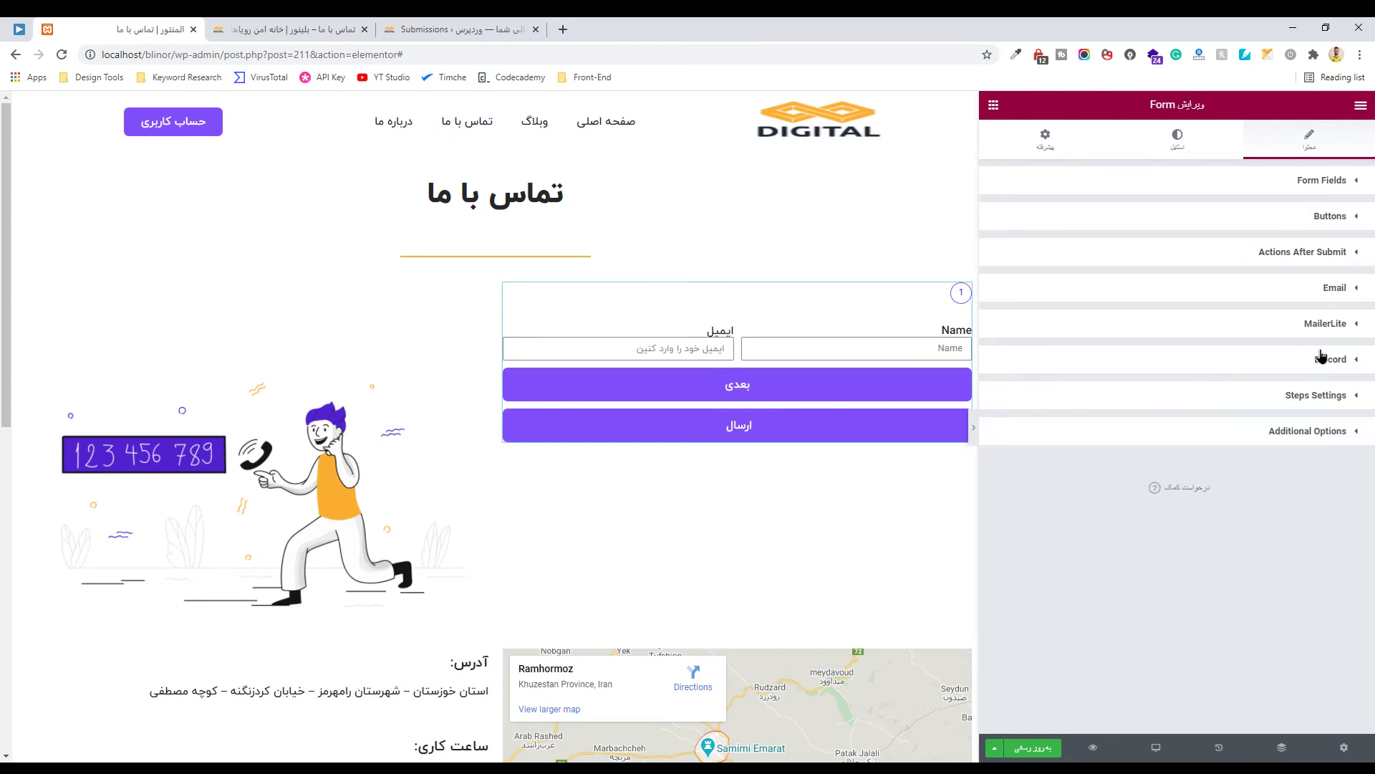
Examine the MailerLite action's API Key and Group options and the Discord action's webhook settings
{"action": "left_click", "coordinate": [1329, 328]}
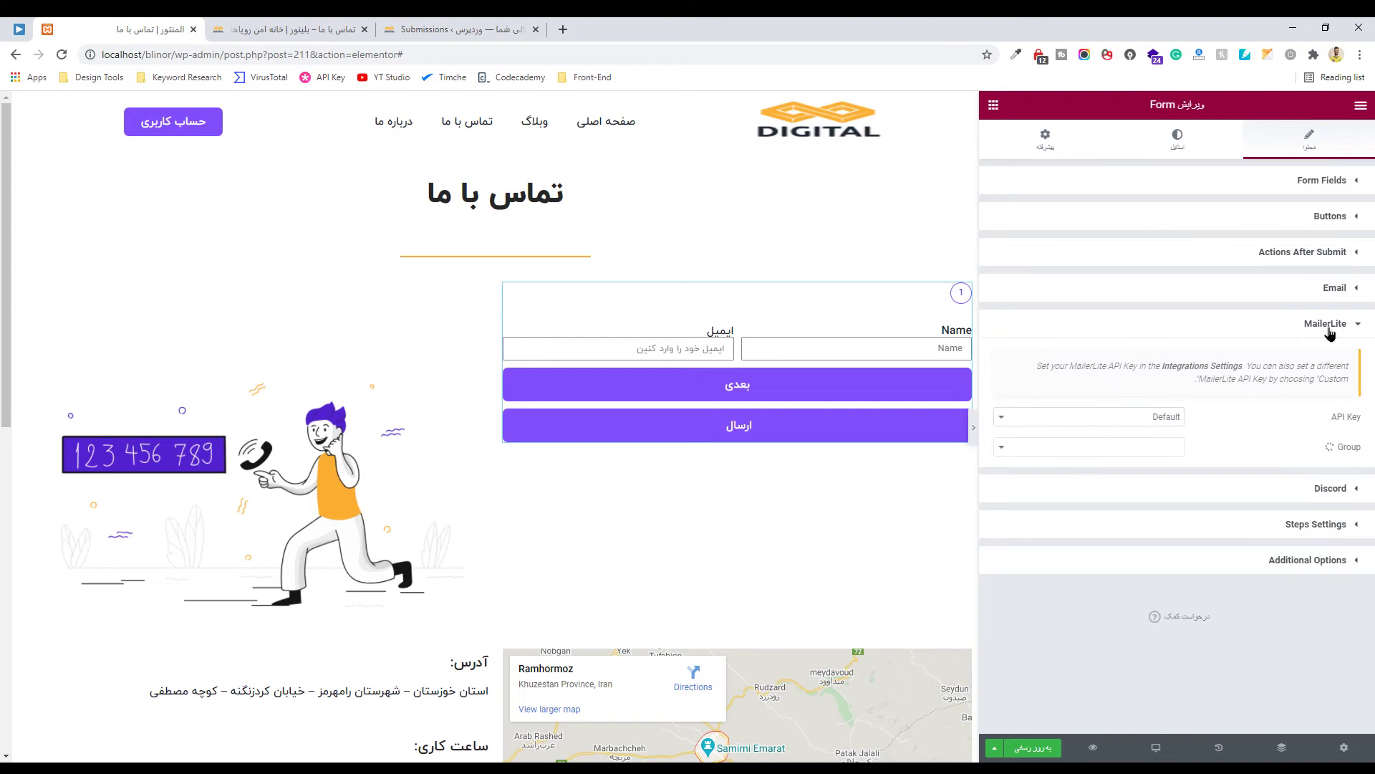
{"action": "left_click", "coordinate": [1144, 417]}
{"action": "left_click", "coordinate": [1317, 493]}
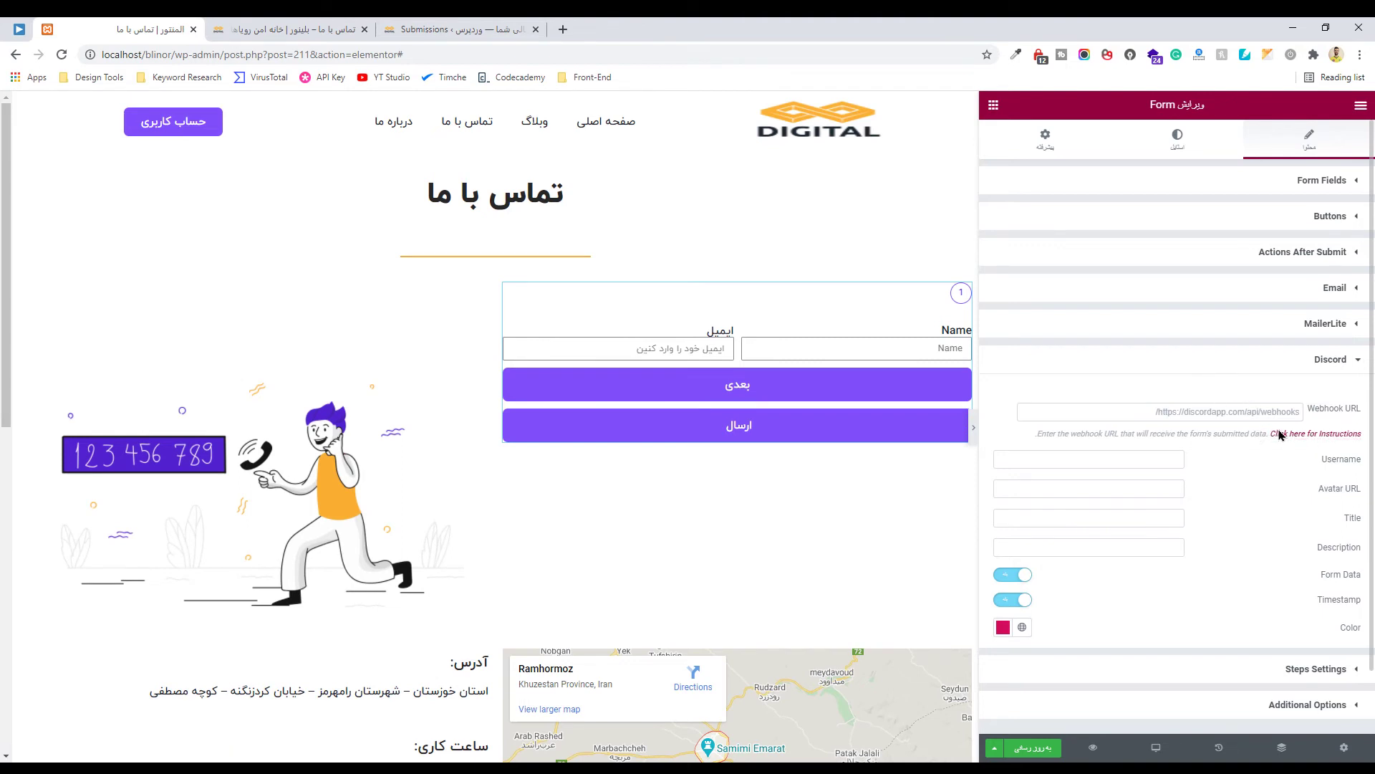
{"action": "left_click", "coordinate": [1245, 413]}
{"action": "left_click", "coordinate": [1303, 358]}
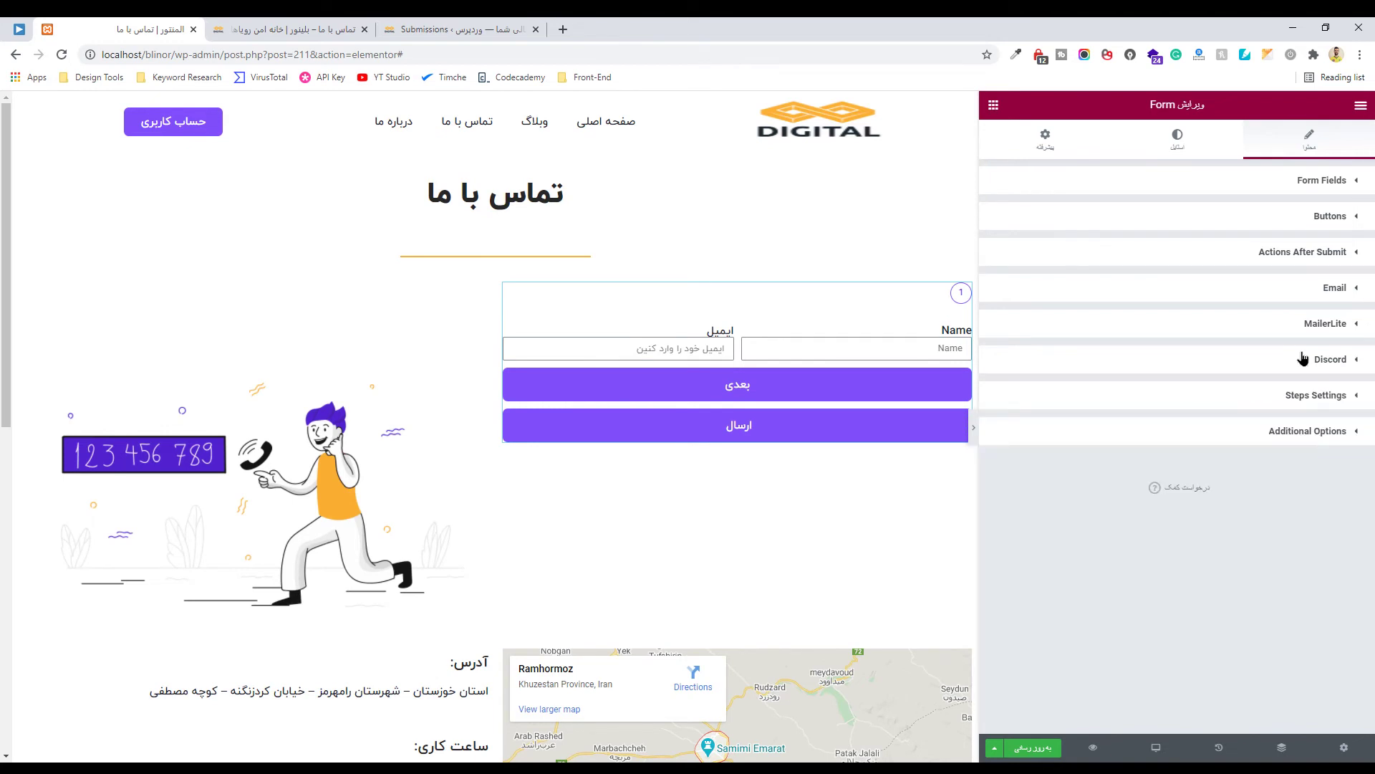
Try Progress Bar and Text as the form's step indicator type in Steps Settings and return it to Number & Text
{"action": "left_click", "coordinate": [1317, 399]}
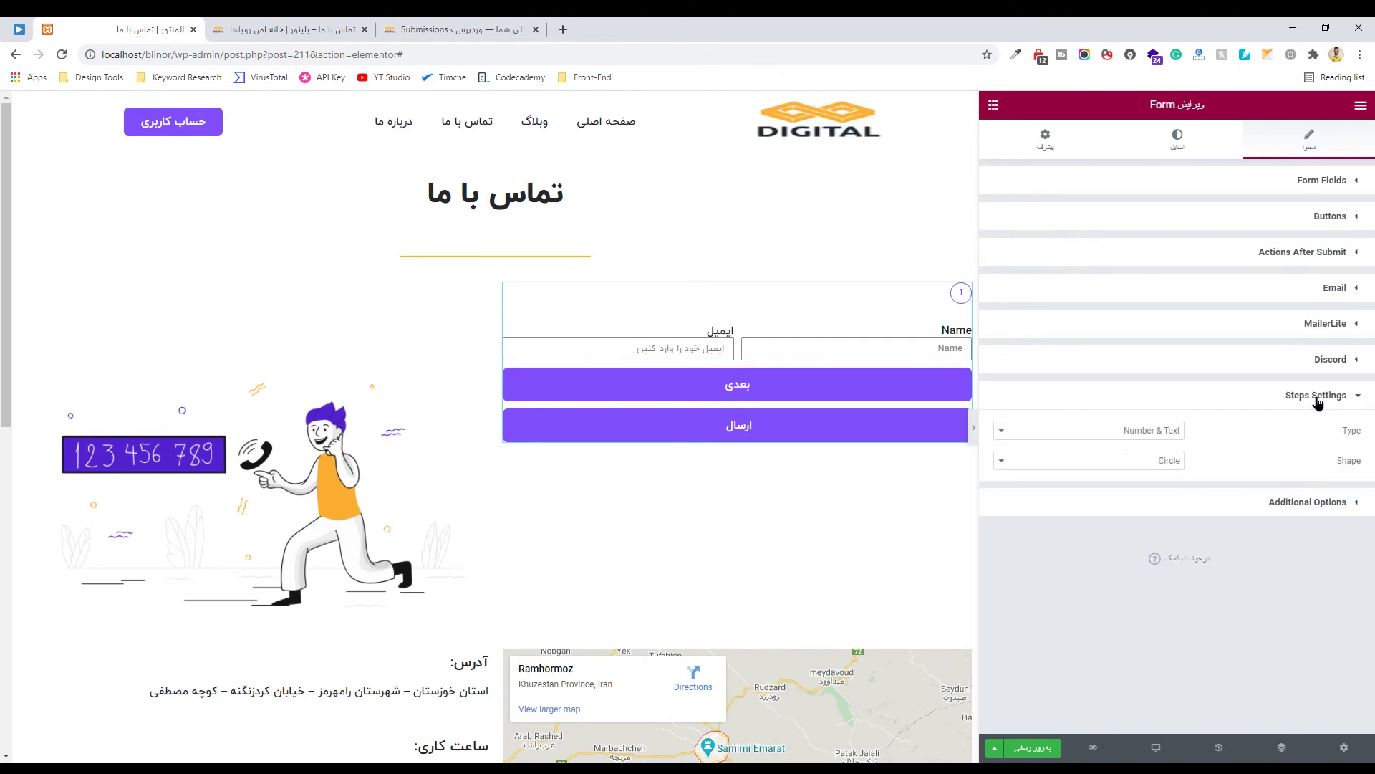
{"action": "left_click", "coordinate": [1133, 432]}
{"action": "left_click", "coordinate": [1130, 493]}
{"action": "left_click", "coordinate": [1142, 431]}
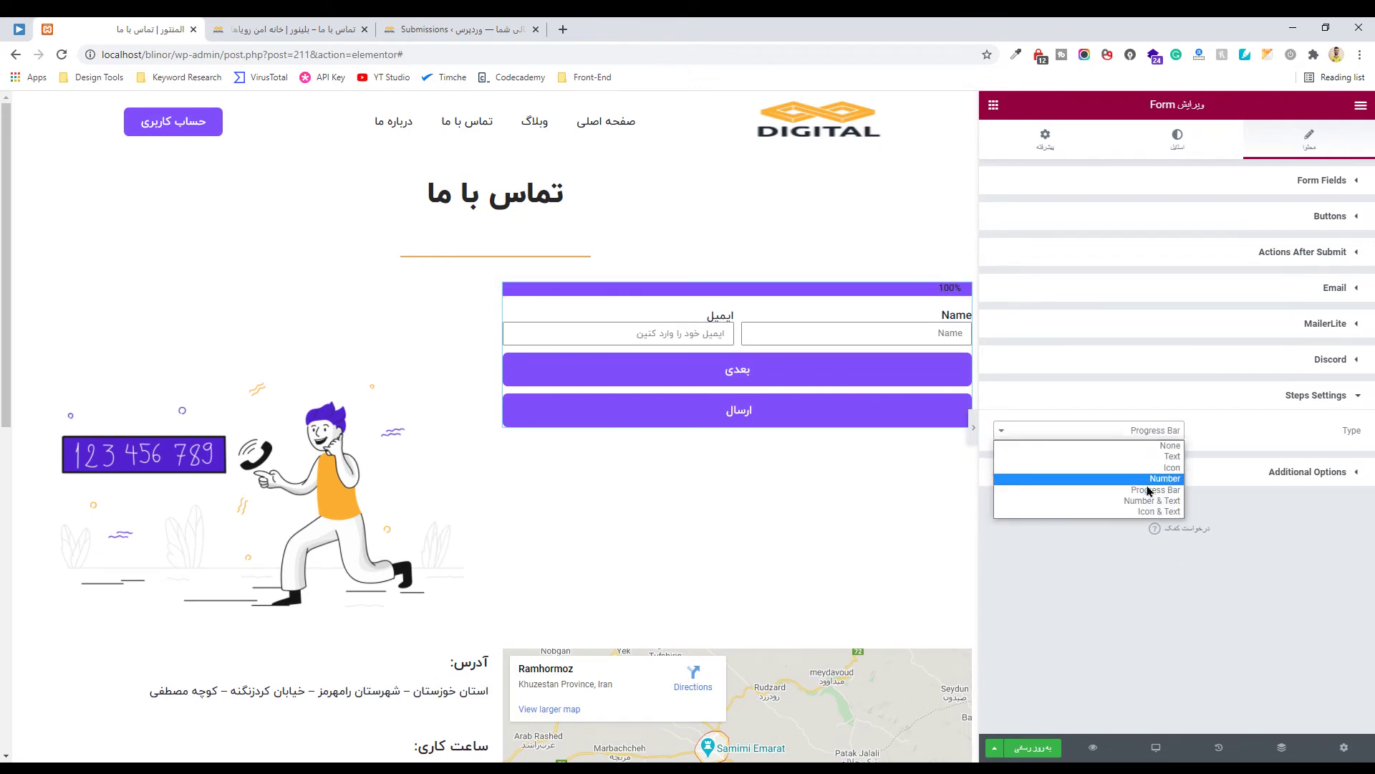
{"action": "left_click", "coordinate": [1172, 457]}
{"action": "left_click", "coordinate": [1161, 431]}
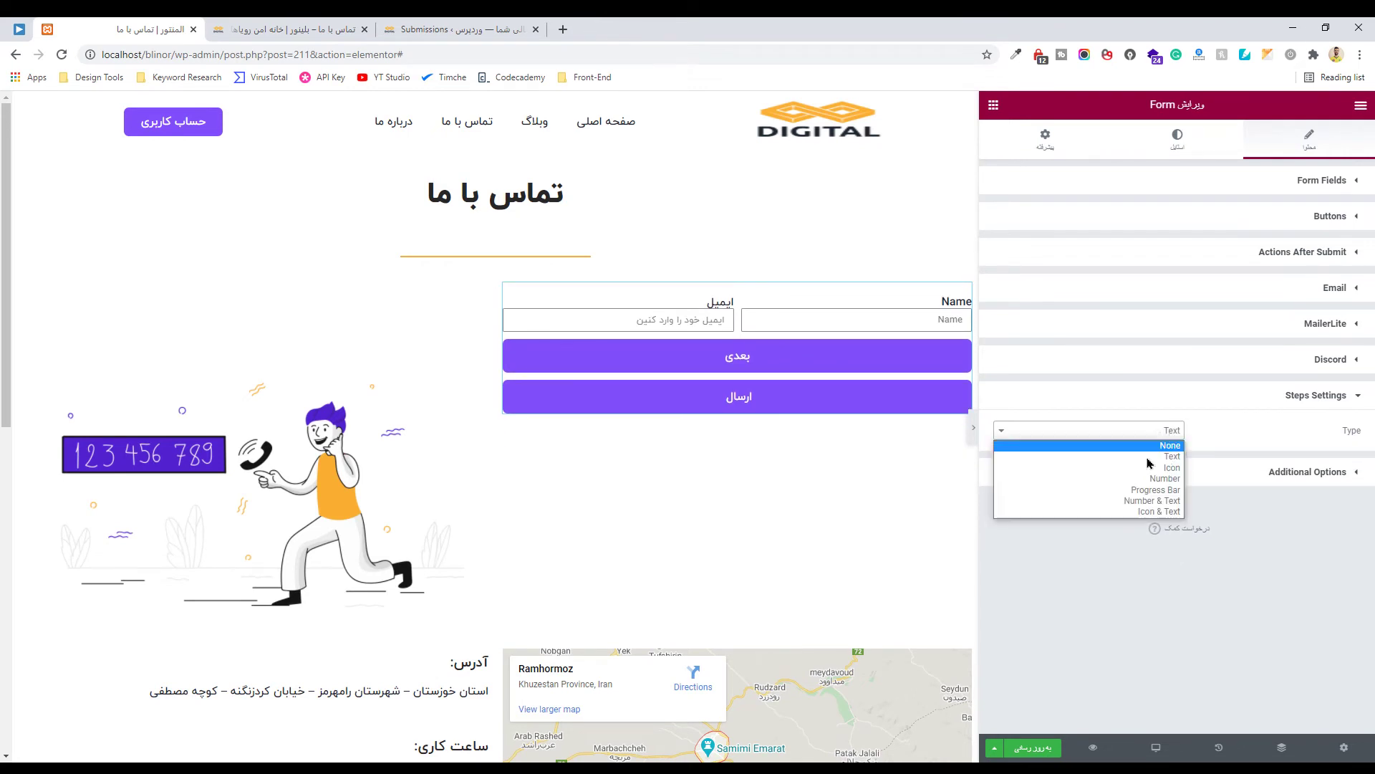
{"action": "left_click", "coordinate": [1155, 494]}
{"action": "left_click", "coordinate": [1147, 432]}
{"action": "left_click", "coordinate": [1154, 502]}
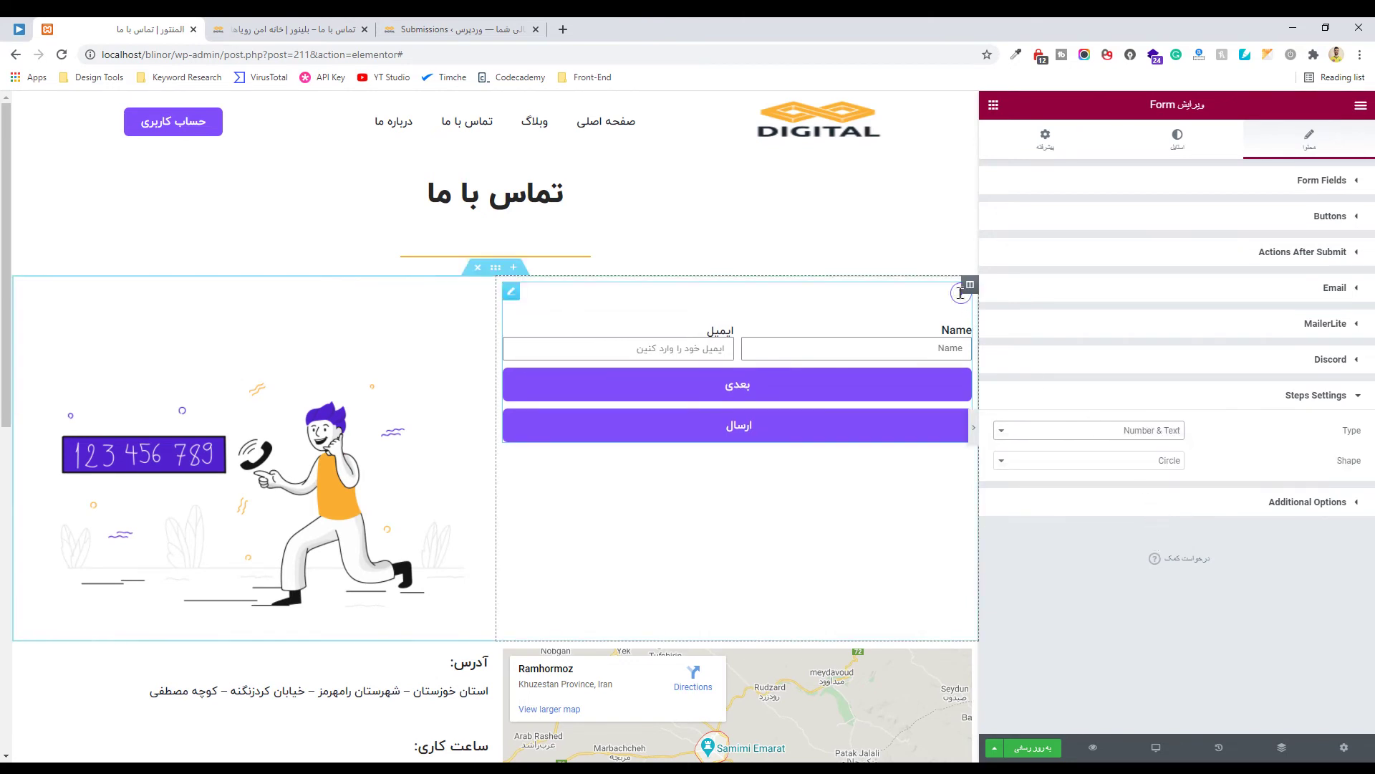
Try Icon & Text and None as the step indicator type and restore Number & Text
{"action": "left_click", "coordinate": [1162, 430]}
{"action": "left_click", "coordinate": [1145, 512]}
{"action": "left_click", "coordinate": [1154, 432]}
{"action": "left_click", "coordinate": [1152, 445]}
{"action": "left_click", "coordinate": [1151, 439]}
{"action": "left_click", "coordinate": [1135, 501]}
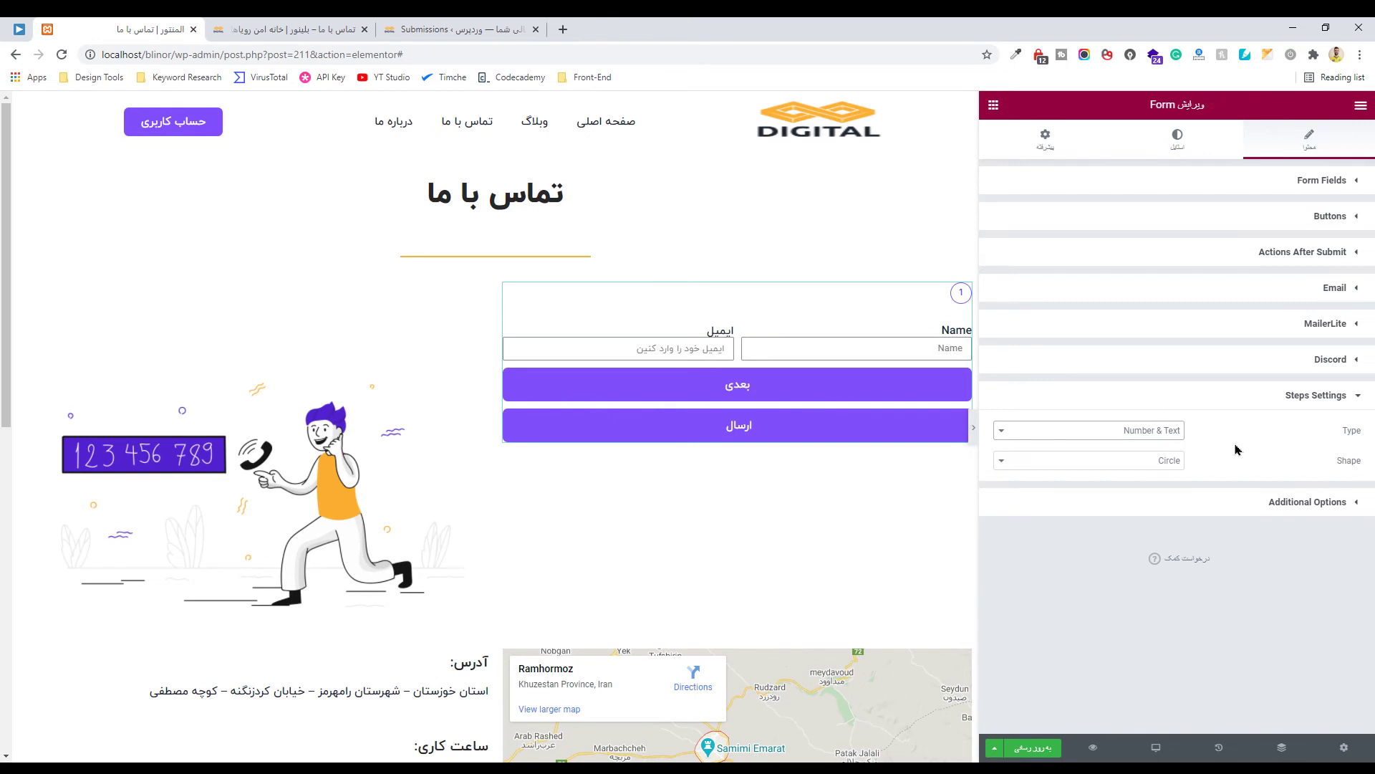
Enable Custom Messages in the form's Additional Options and set the Success Message to "فرم با موفقیت ارسال شد."
{"action": "left_click", "coordinate": [1317, 502]}
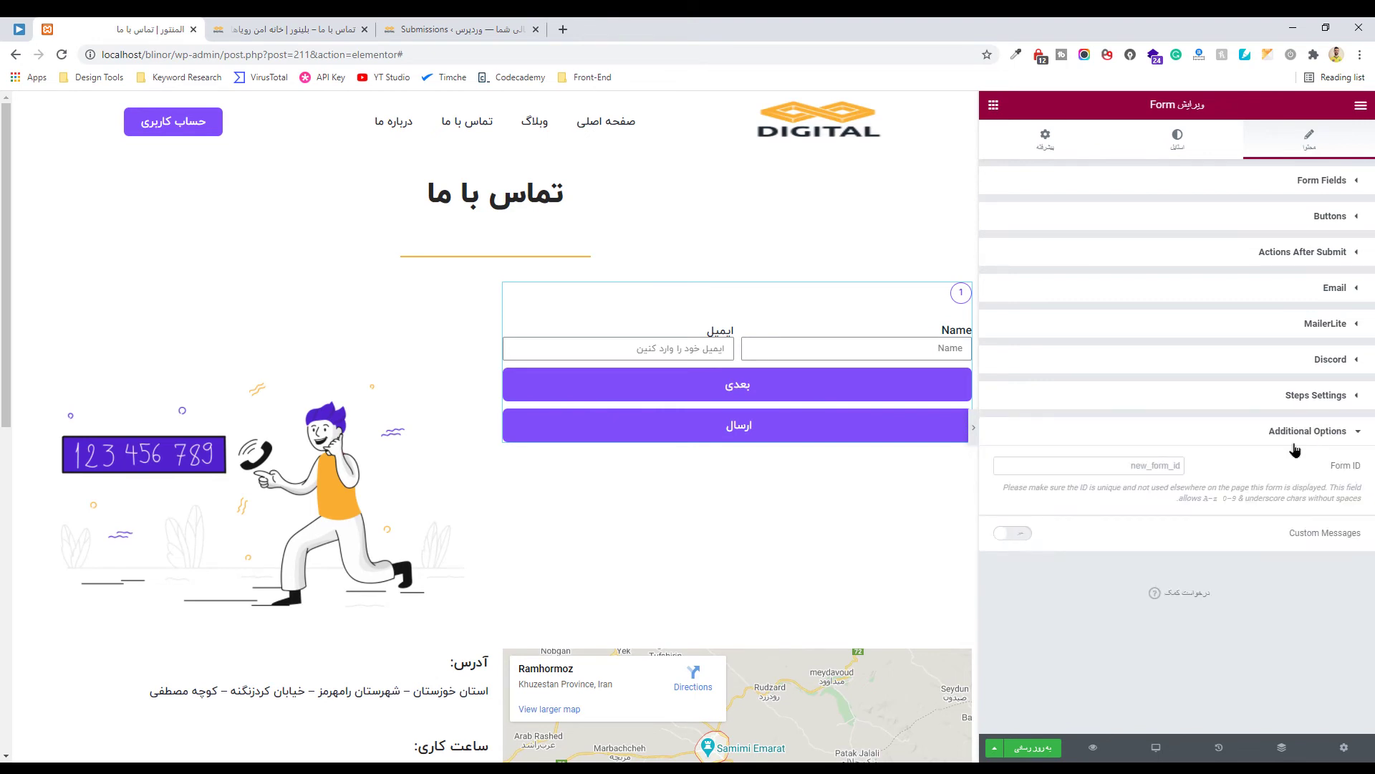
{"action": "left_click", "coordinate": [1107, 466]}
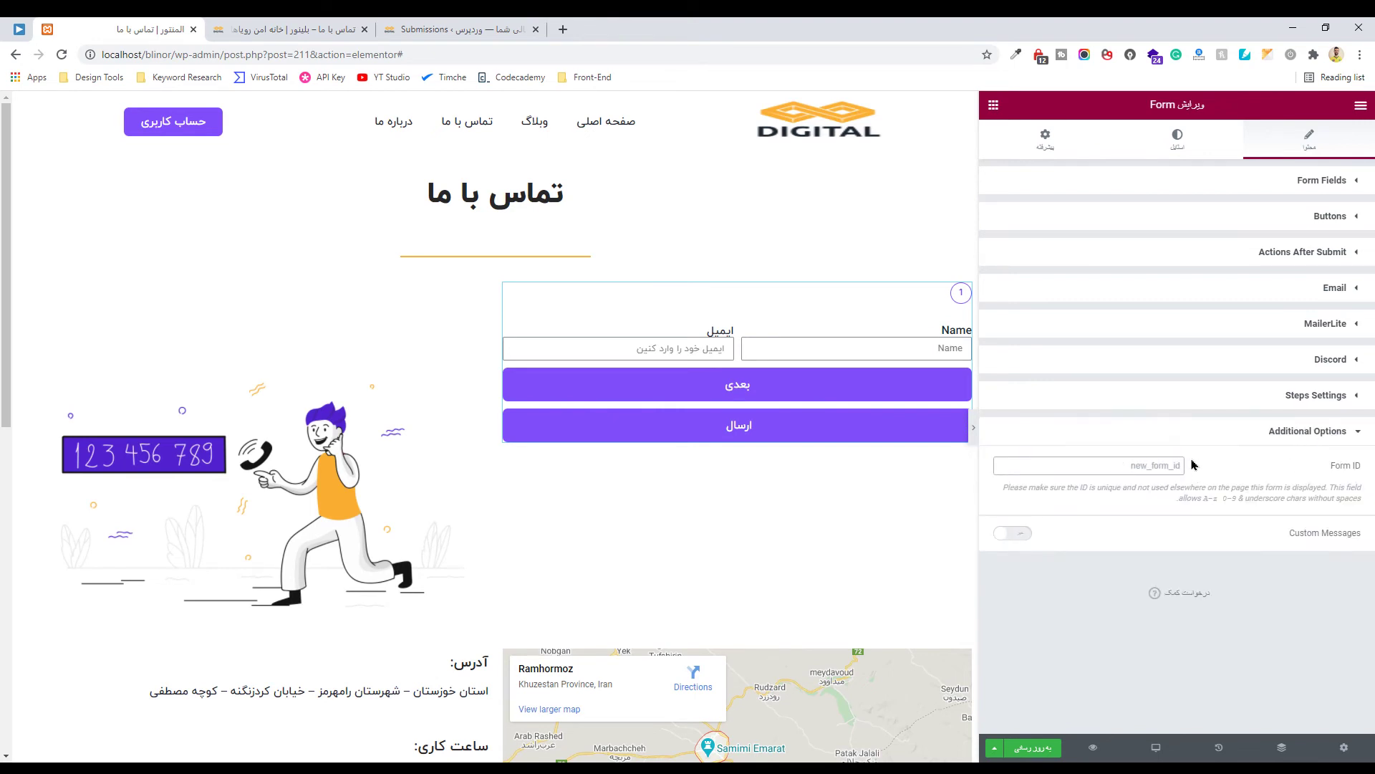
{"action": "left_click", "coordinate": [1023, 533]}
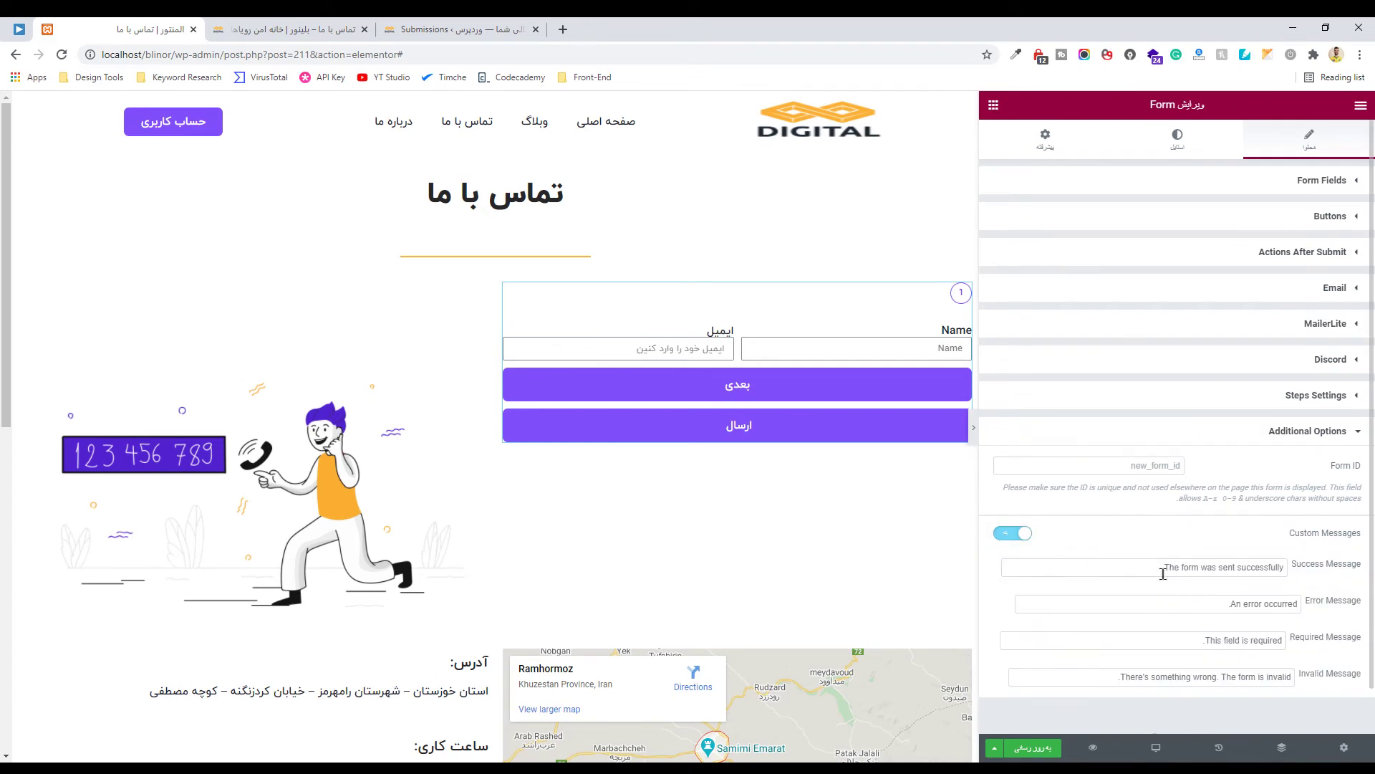
{"action": "left_click", "coordinate": [1131, 570]}
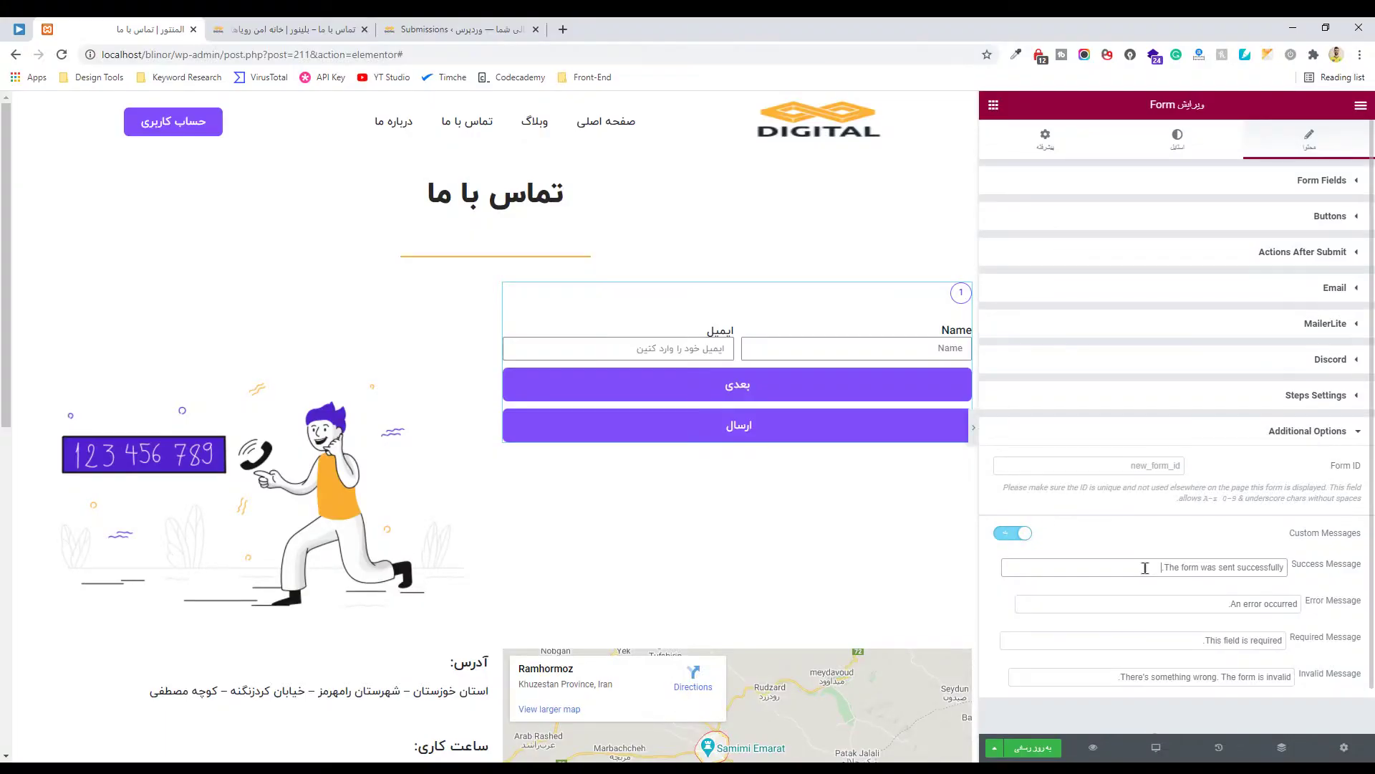
{"action": "left_click_drag", "start_coordinate": [1282, 567], "coordinate": [1186, 568]}
{"action": "left_click_drag", "start_coordinate": [1265, 570], "coordinate": [1322, 577]}
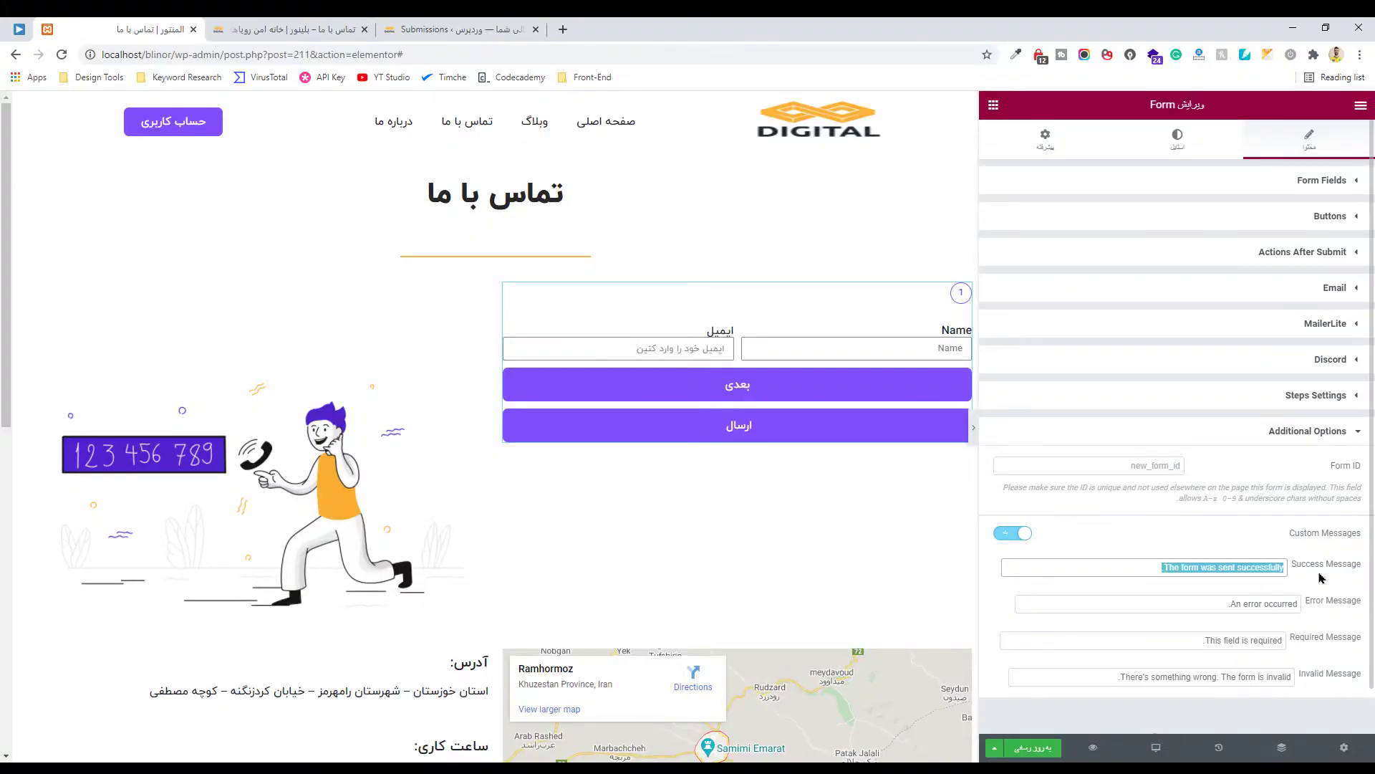
{"action": "type", "text": "فرم با موفقیت ارسال شد."}
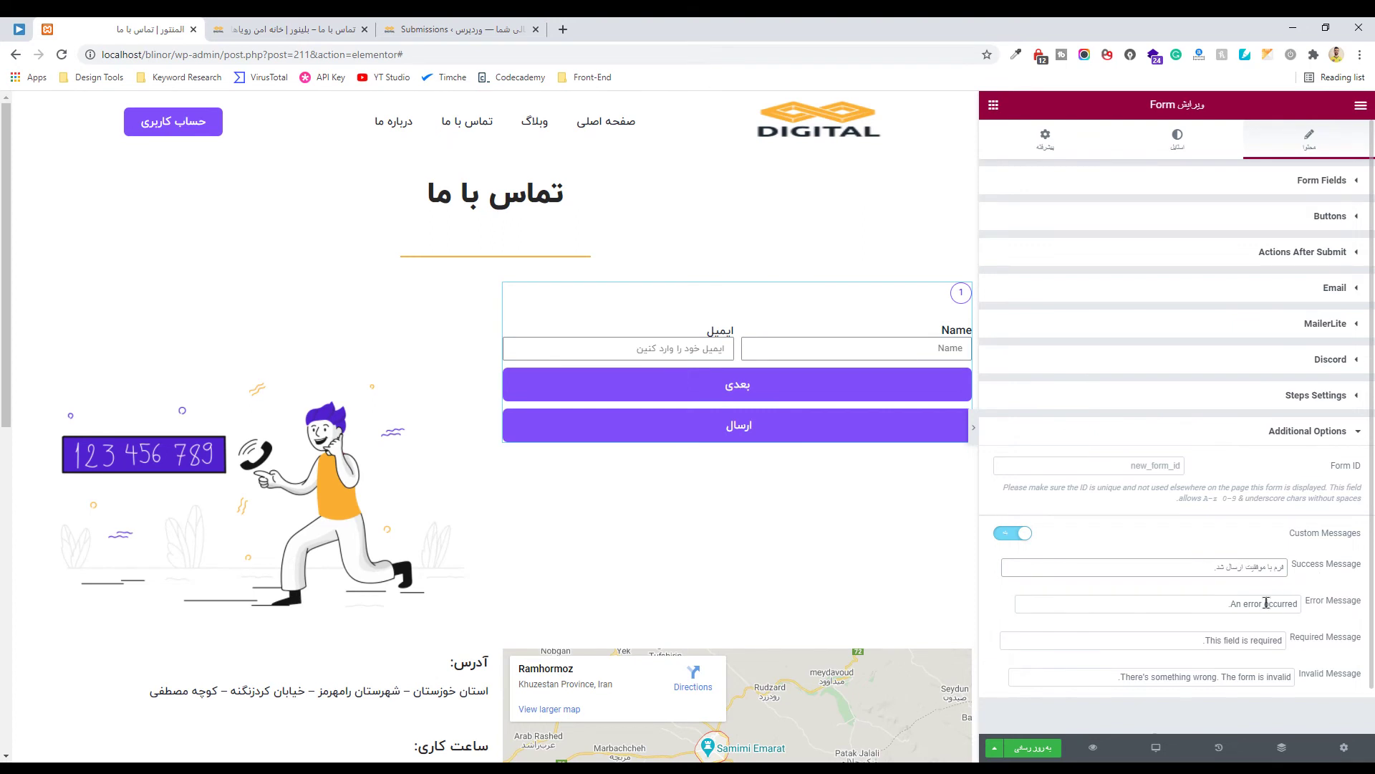
Set the Error Message to "خطایی رخ داد لطفا اطلاعاتی که وارد کردید را بررسی کنید" and the Required Message to "این فیلد الزامی است"
{"action": "triple_click", "coordinate": [1267, 604]}
{"action": "type", "text": "خطایی رخ داد لطفا اطلاعاتی که وارد کردید را بررسی کنید"}
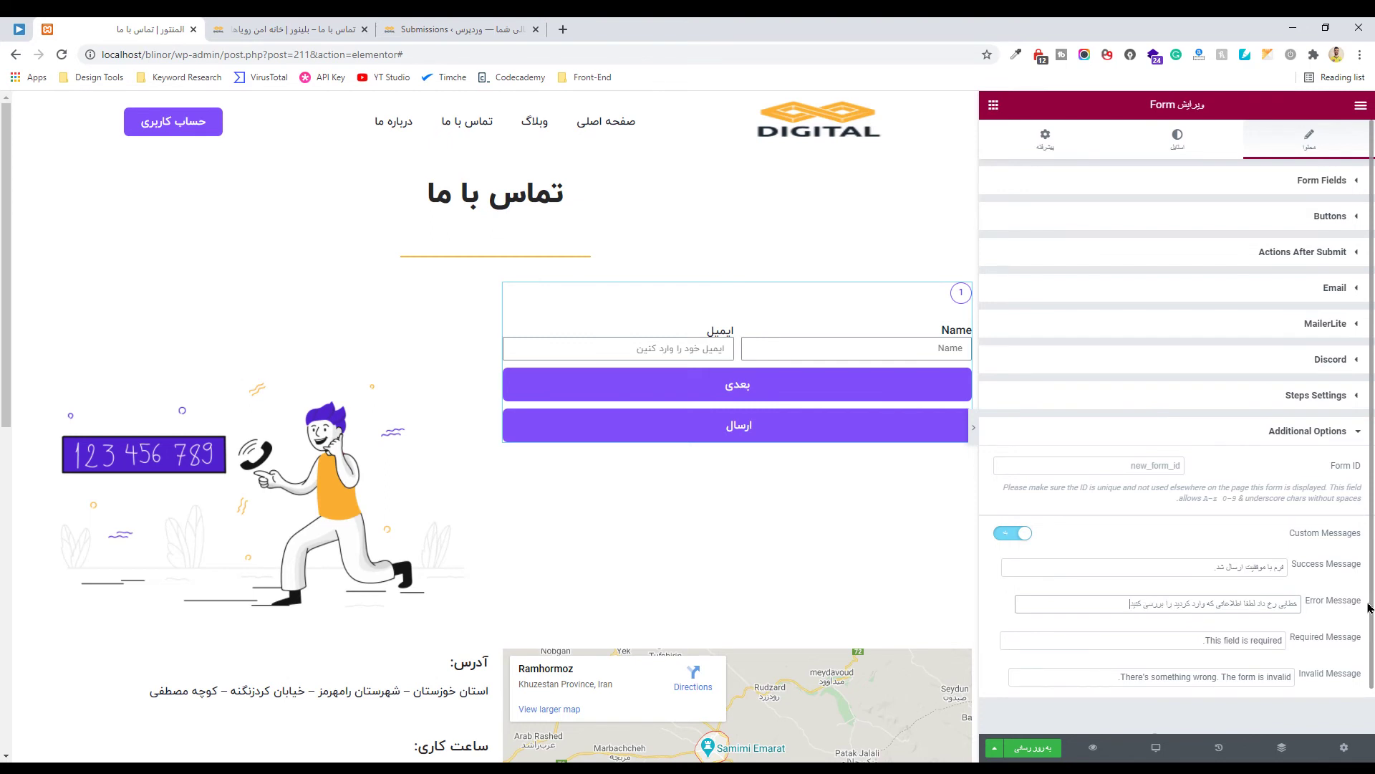
{"action": "key", "text": "ctrl+a"}
{"action": "left_click_drag", "start_coordinate": [1210, 639], "coordinate": [1341, 642]}
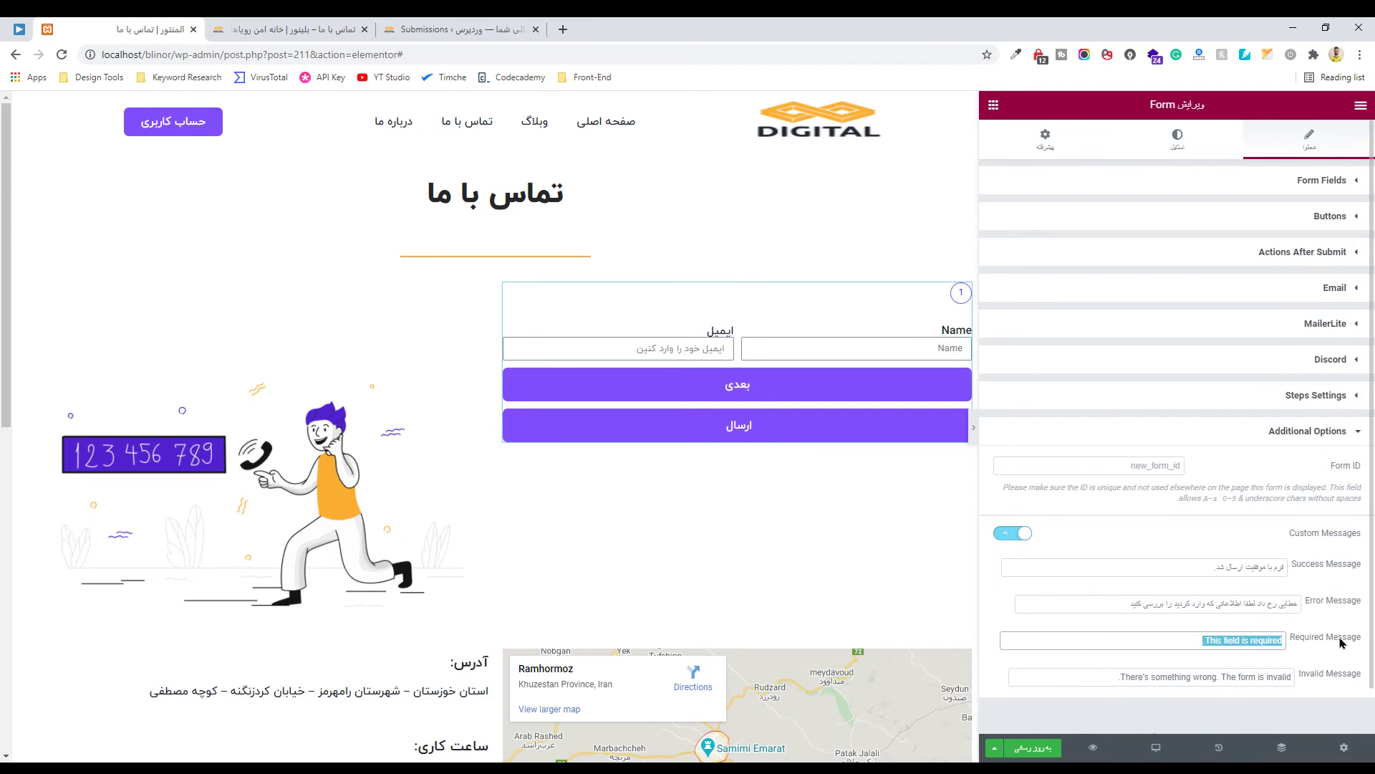
{"action": "type", "text": "این فیلد الزامی است"}
Replace the Invalid Message with a Persian text beginning "خطایی رخ داد ، لطفا اطلاعات فرم را"
{"action": "left_click", "coordinate": [1248, 676]}
{"action": "key", "text": "ctrl+a"}
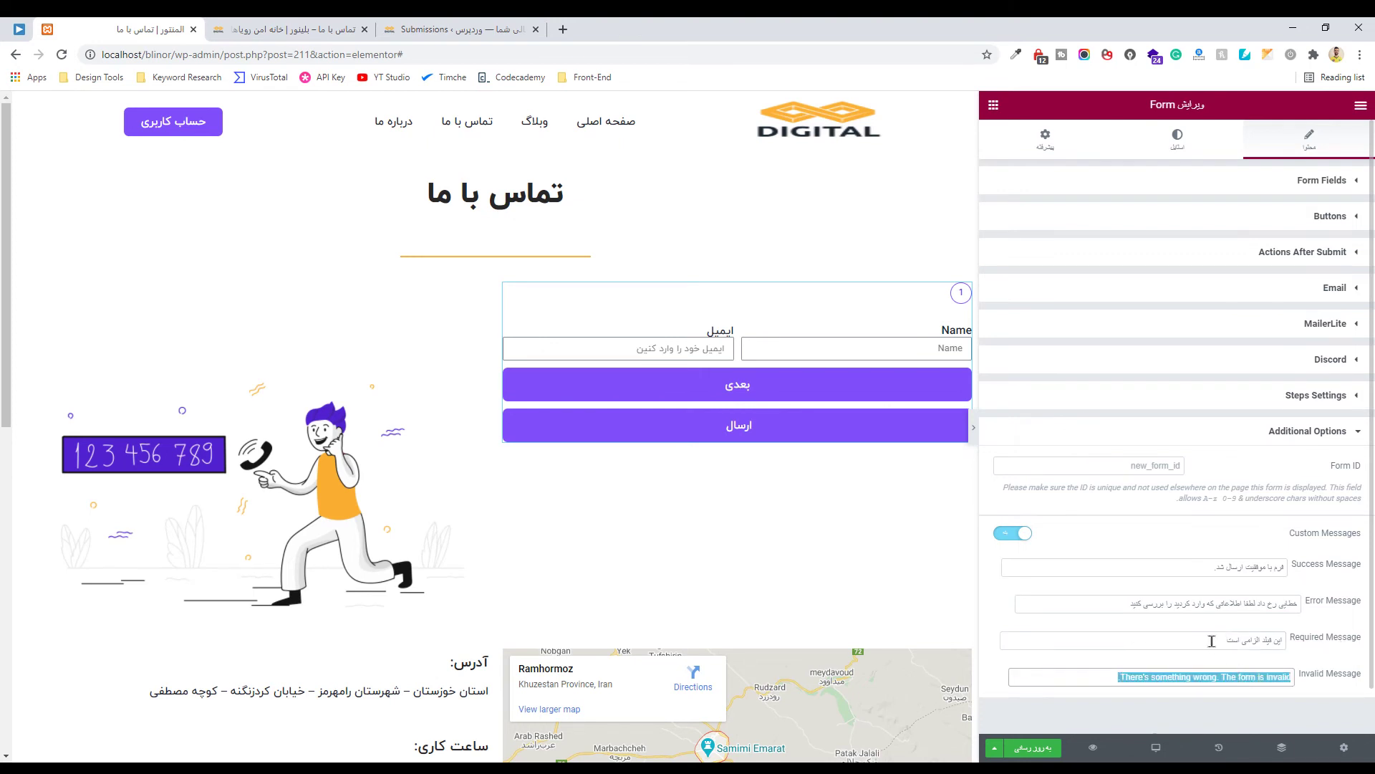
{"action": "type", "text": "خط"}
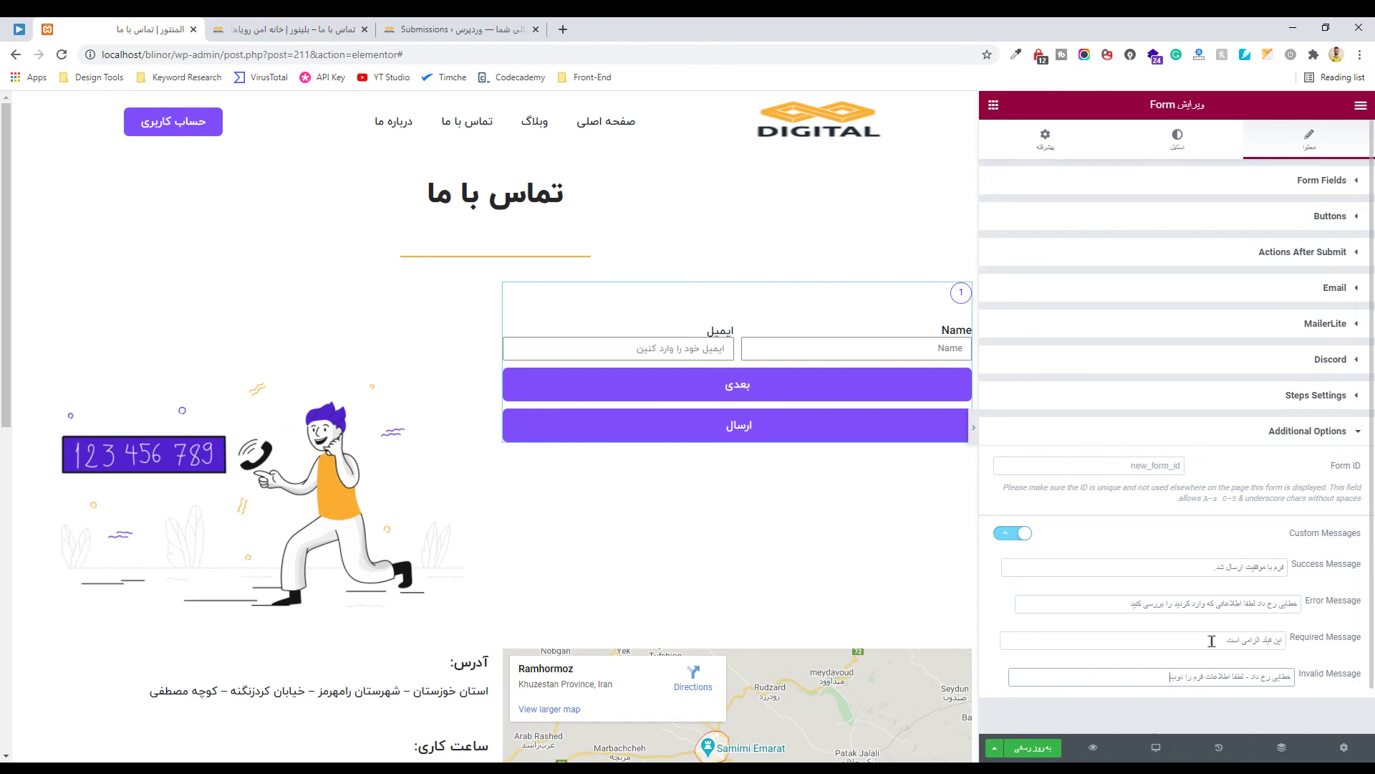
{"action": "key", "text": "BackSpace"}
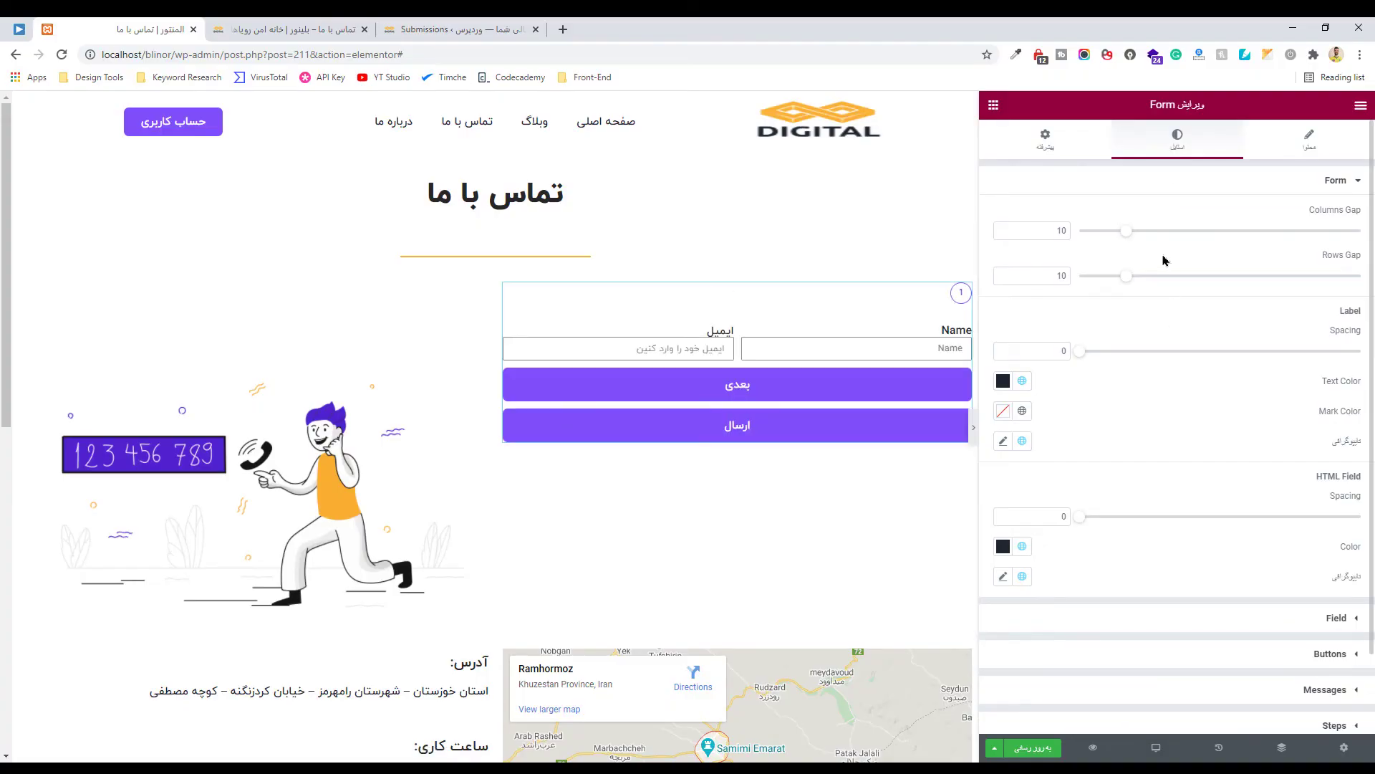
Set the form style's Columns Gap to 23, Rows Gap to 37 and label Spacing to 15
{"action": "mouse_move", "coordinate": [1125, 233]}
{"action": "left_mouse_down"}
{"action": "mouse_move", "coordinate": [1346, 234]}
{"action": "mouse_move", "coordinate": [1145, 231]}
{"action": "left_mouse_up"}
{"action": "left_click_drag", "start_coordinate": [1130, 285], "coordinate": [1253, 275]}
{"action": "left_click_drag", "start_coordinate": [1151, 236], "coordinate": [1168, 235]}
{"action": "left_click", "coordinate": [1187, 230]}
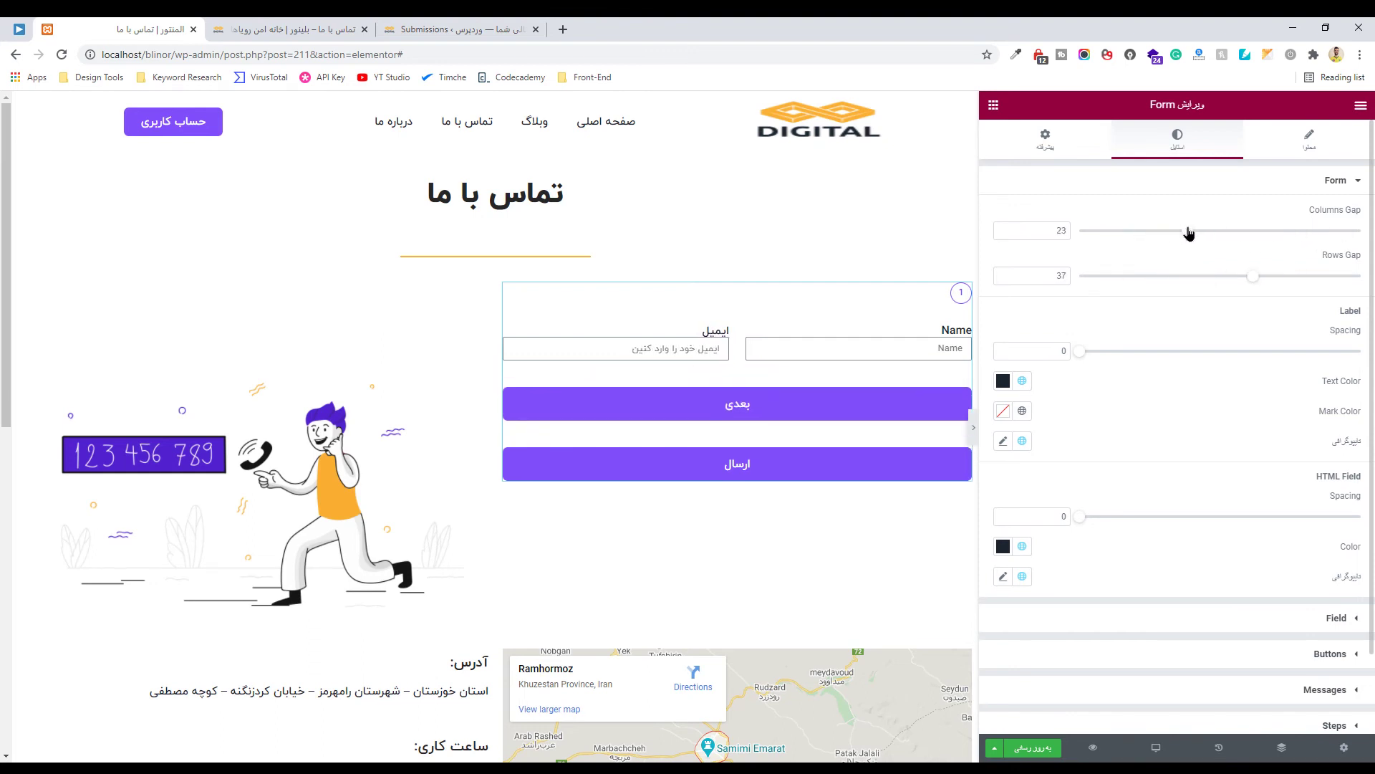
{"action": "left_click_drag", "start_coordinate": [1081, 358], "coordinate": [1153, 343]}
Open the form's Field style, try a border width of 9 on all sides and clear it again
{"action": "scroll", "coordinate": [1143, 403], "scroll_direction": "down", "scroll_amount": 2}
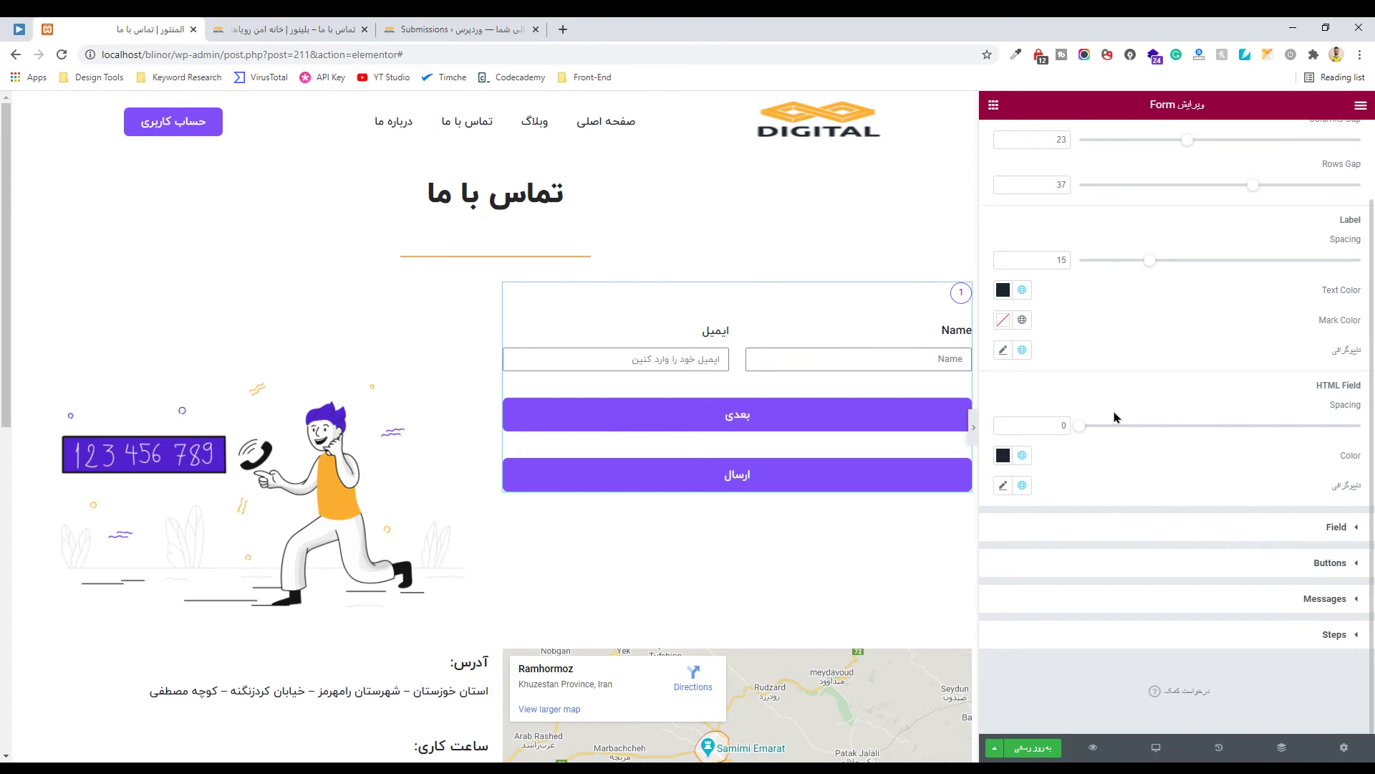
{"action": "left_click", "coordinate": [1305, 528]}
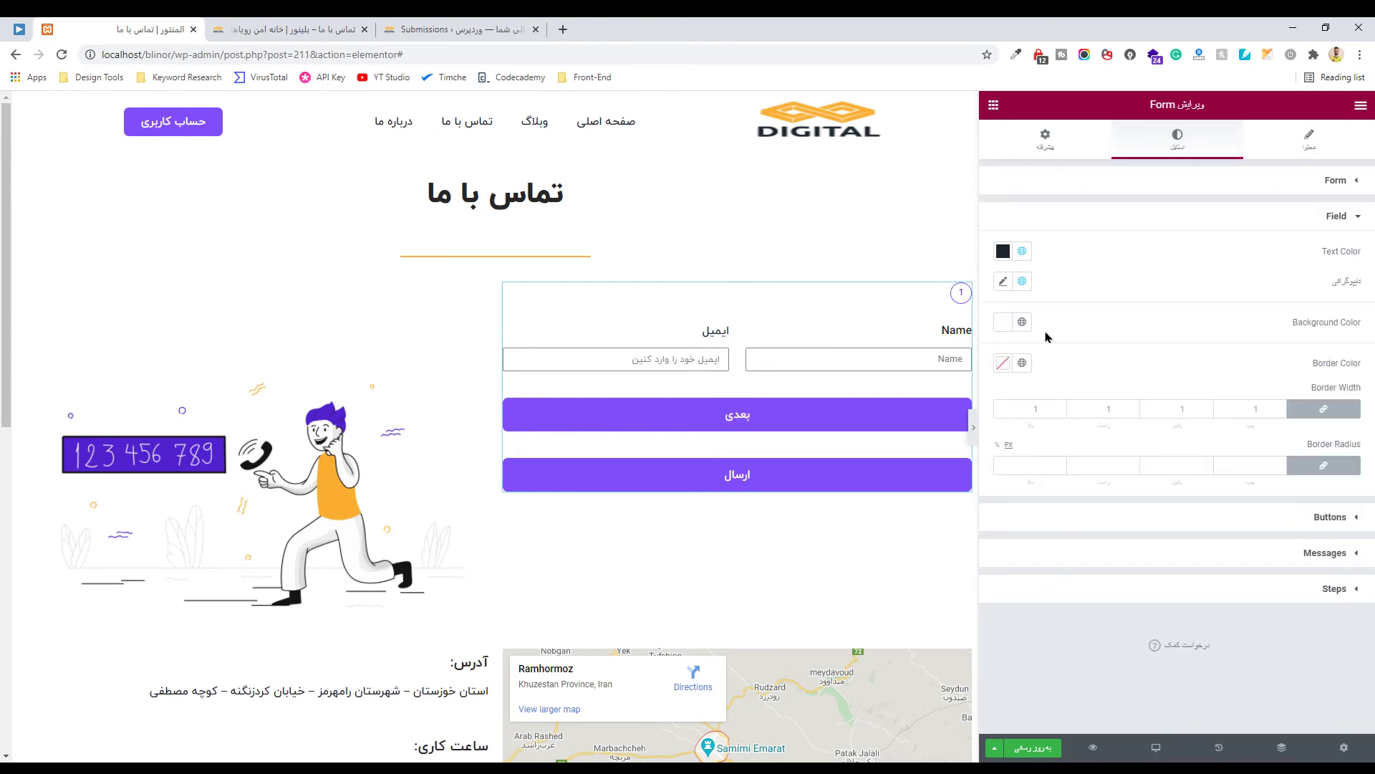
{"action": "left_click", "coordinate": [1026, 410]}
{"action": "type", "text": "14"}
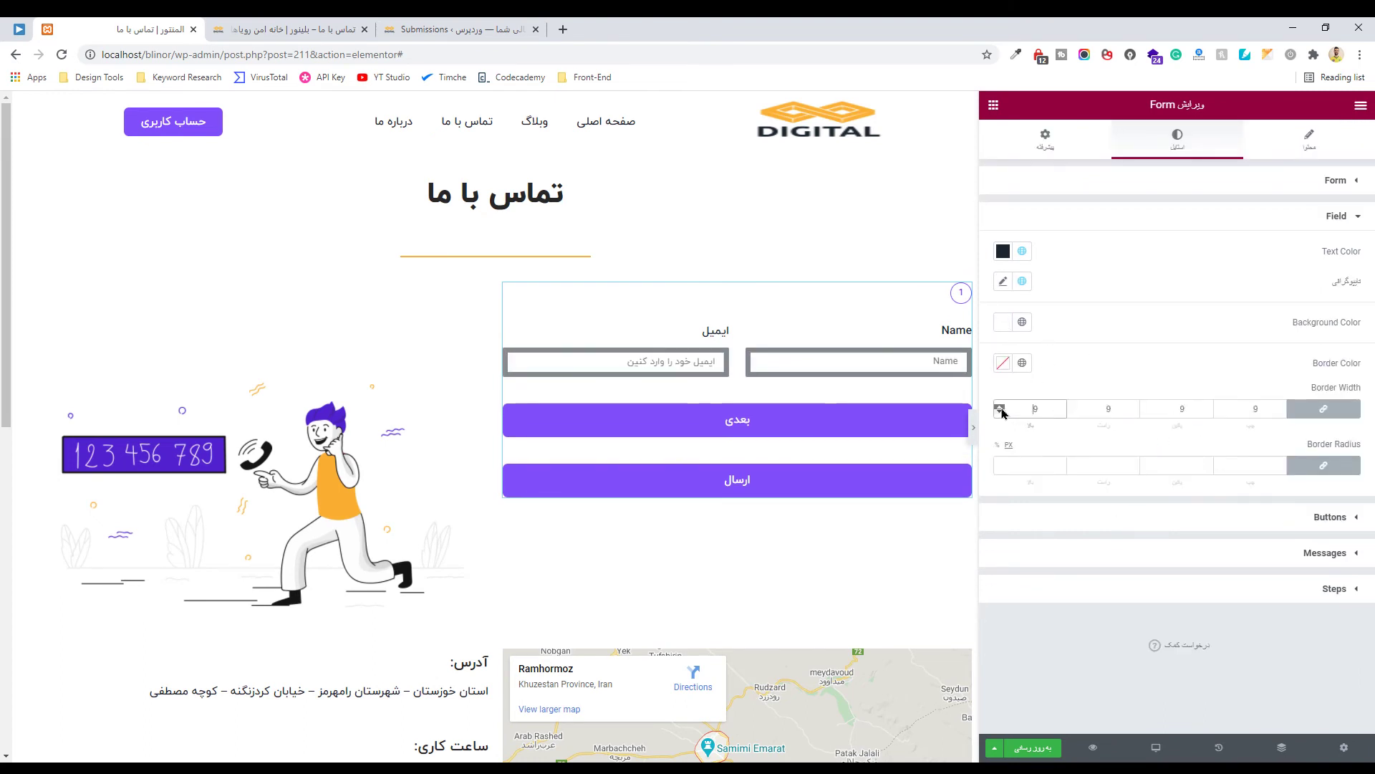
{"action": "left_click_drag", "start_coordinate": [1000, 407], "coordinate": [1000, 407]}
{"action": "double_click", "coordinate": [1035, 410]}
{"action": "key", "text": "BackSpace"}
Set the form fields' border radius to 5 px on all corners
{"action": "left_click", "coordinate": [1001, 465]}
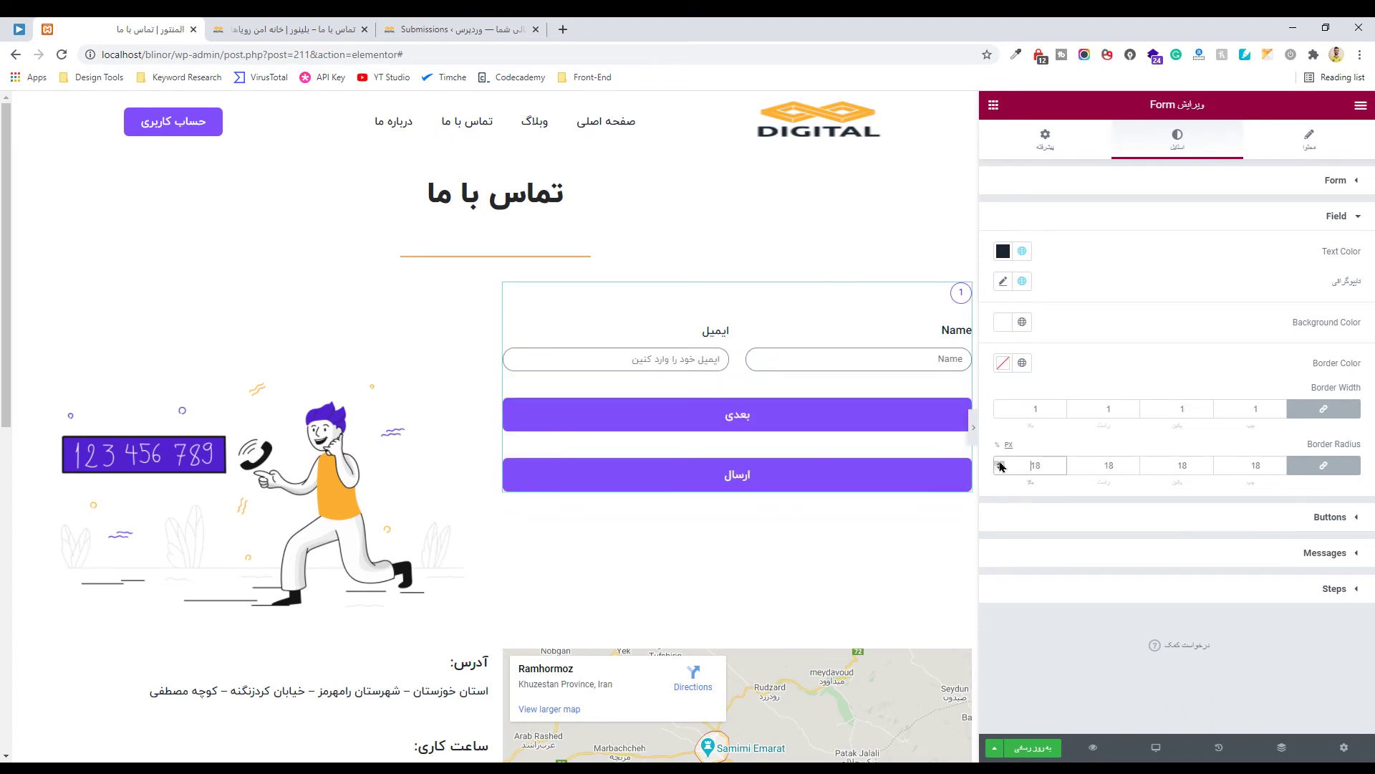
{"action": "left_click_drag", "start_coordinate": [1039, 464], "coordinate": [1023, 465]}
{"action": "type", "text": "5"}
Try out a border color for the form fields and reset it to unset
{"action": "left_click", "coordinate": [1003, 363]}
{"action": "left_click", "coordinate": [1056, 433]}
{"action": "left_click", "coordinate": [1142, 433]}
{"action": "left_click", "coordinate": [1056, 415]}
{"action": "left_click", "coordinate": [1057, 390]}
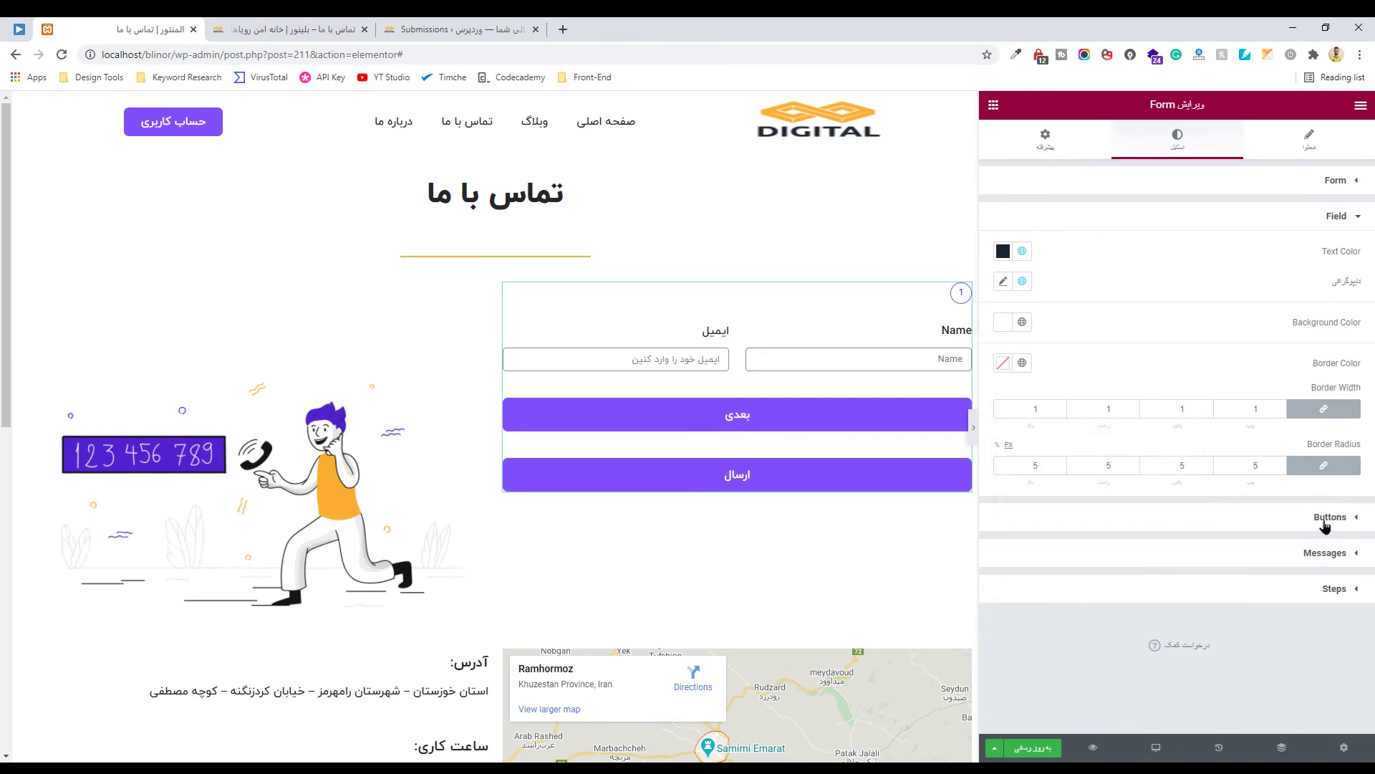
Look through the form's Buttons and Steps style settings and open its advanced settings
{"action": "left_click", "coordinate": [1321, 517]}
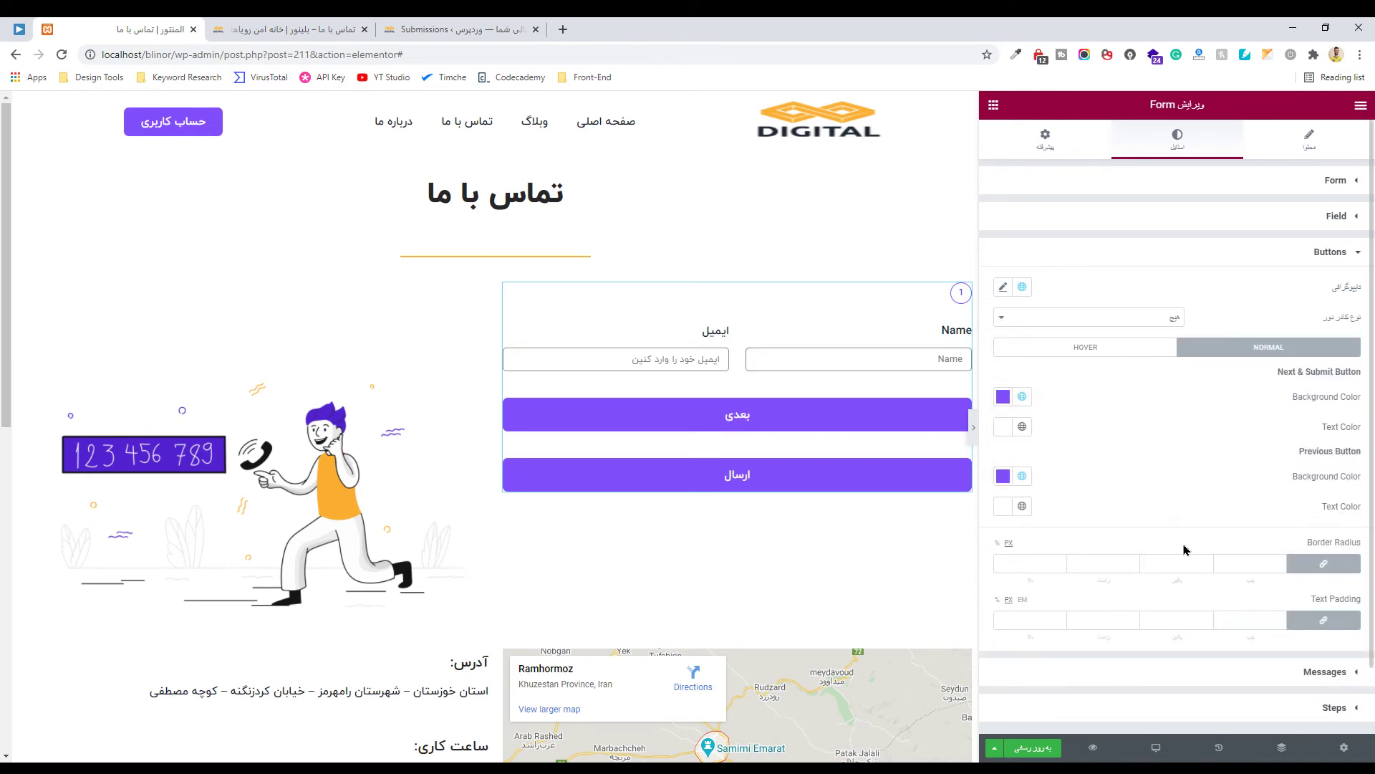
{"action": "left_click", "coordinate": [1298, 603]}
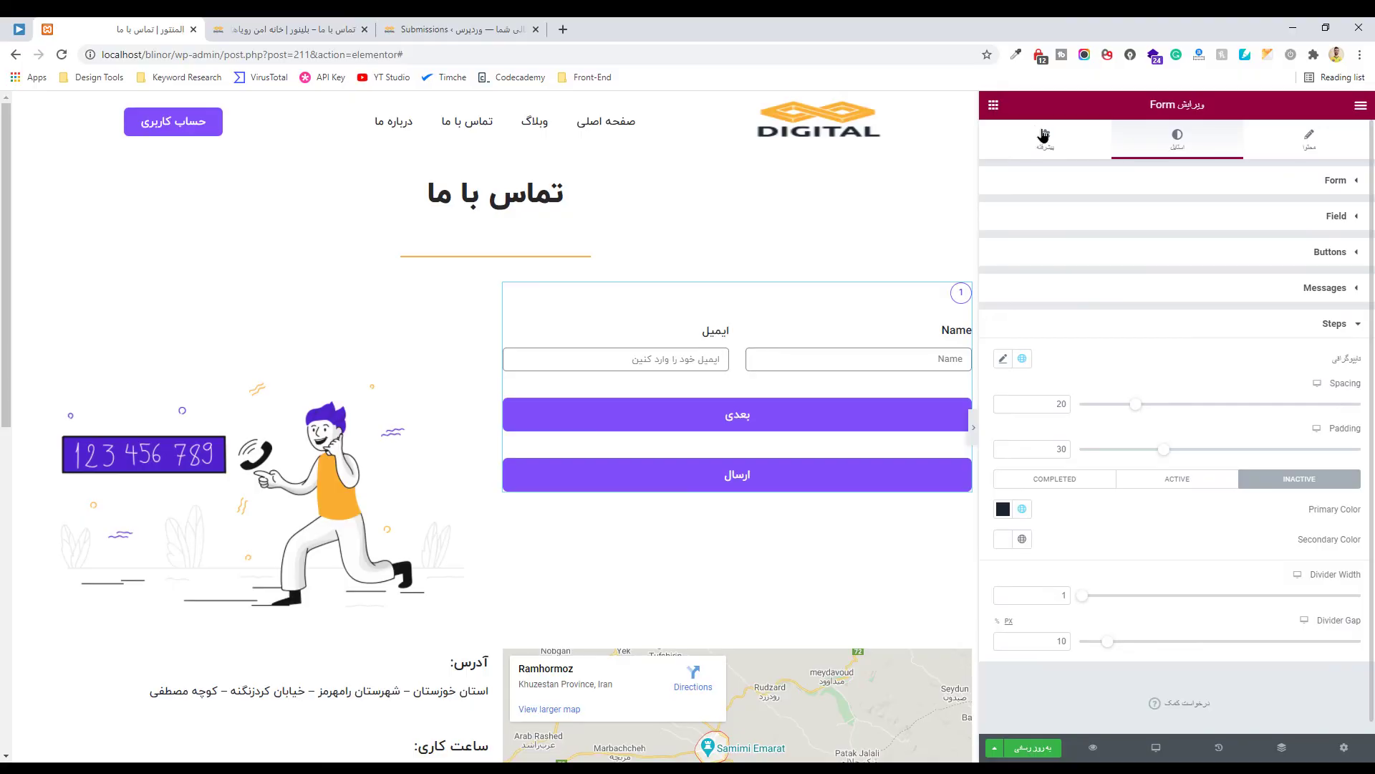
{"action": "left_click", "coordinate": [1045, 136]}
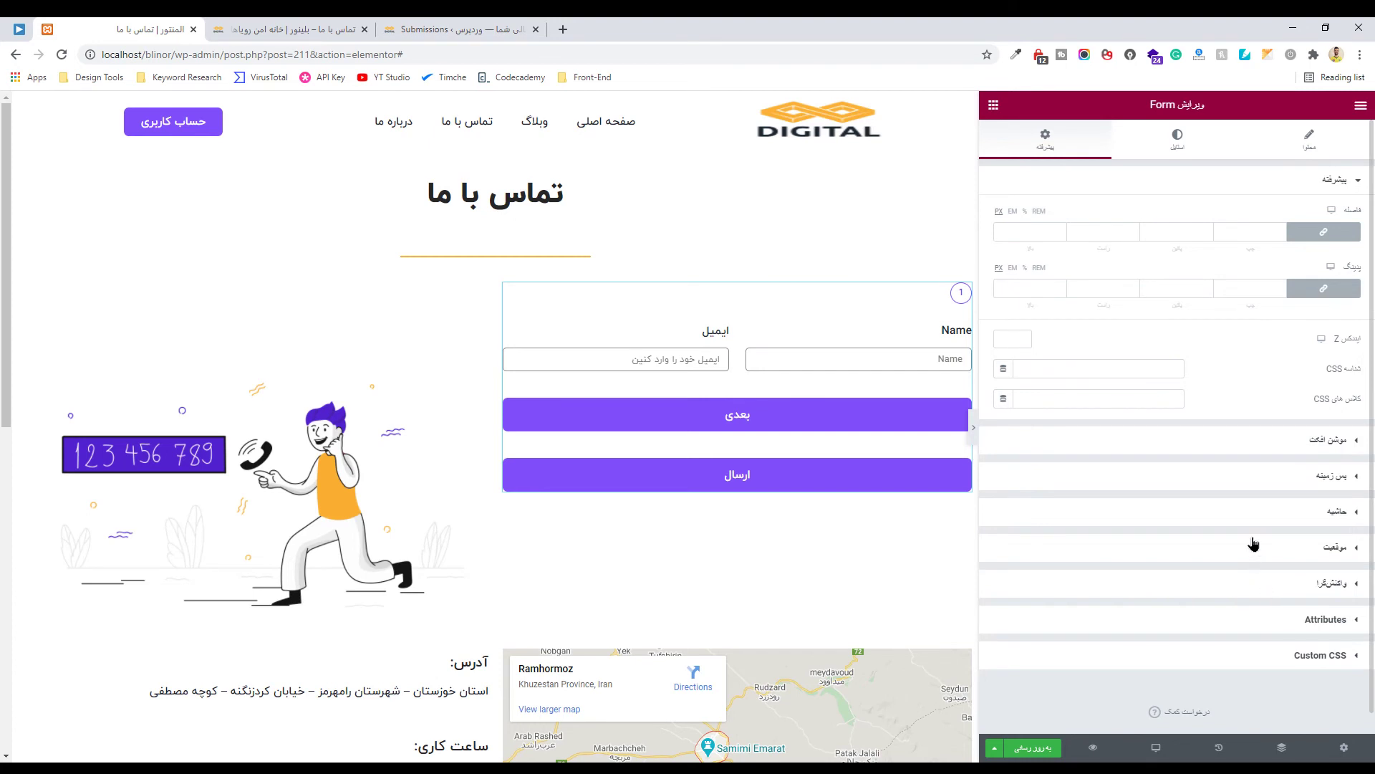
{"action": "left_click", "coordinate": [1270, 509]}
{"action": "left_click", "coordinate": [1289, 221]}
{"action": "left_click", "coordinate": [1307, 184]}
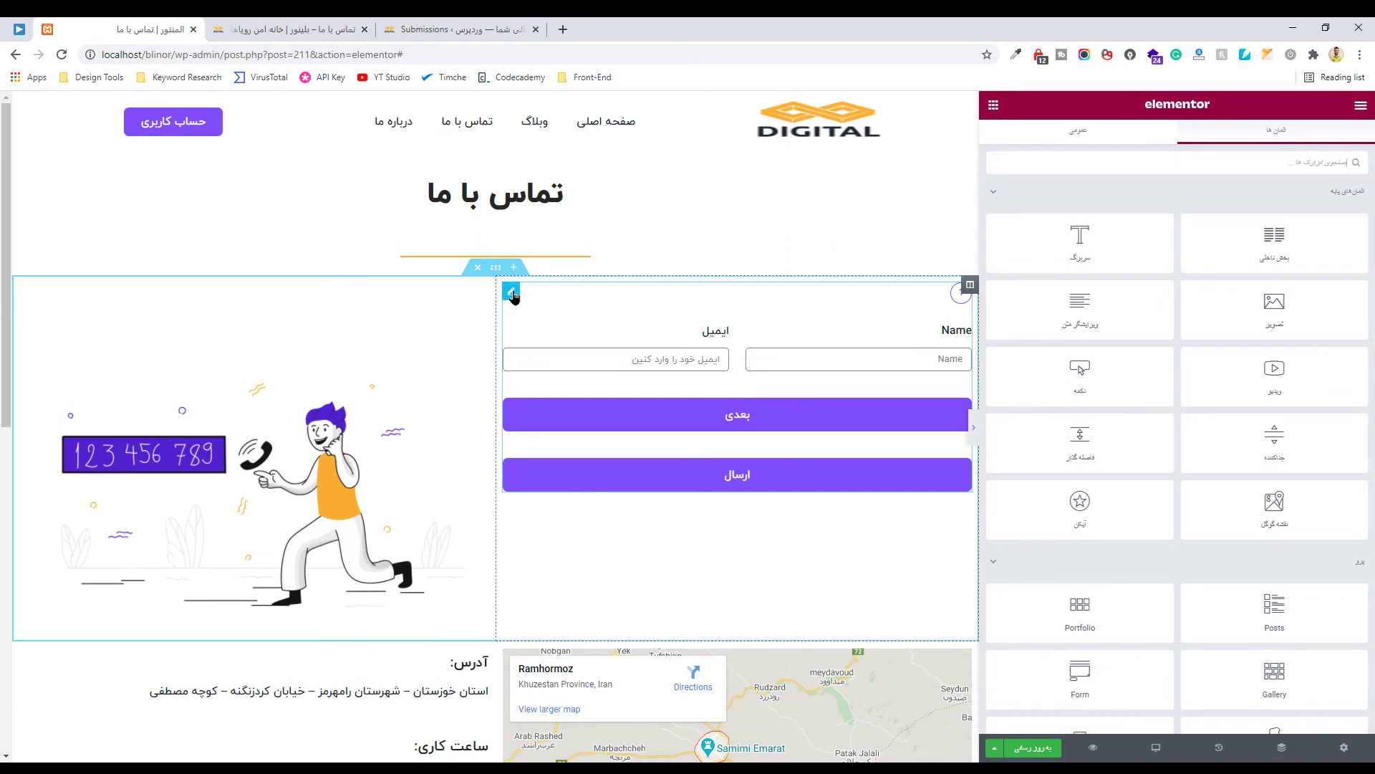
Delete the existing form beside the phone illustration and add a new Form widget in the emptied column
{"action": "right_click", "coordinate": [511, 291]}
{"action": "left_click", "coordinate": [497, 500]}
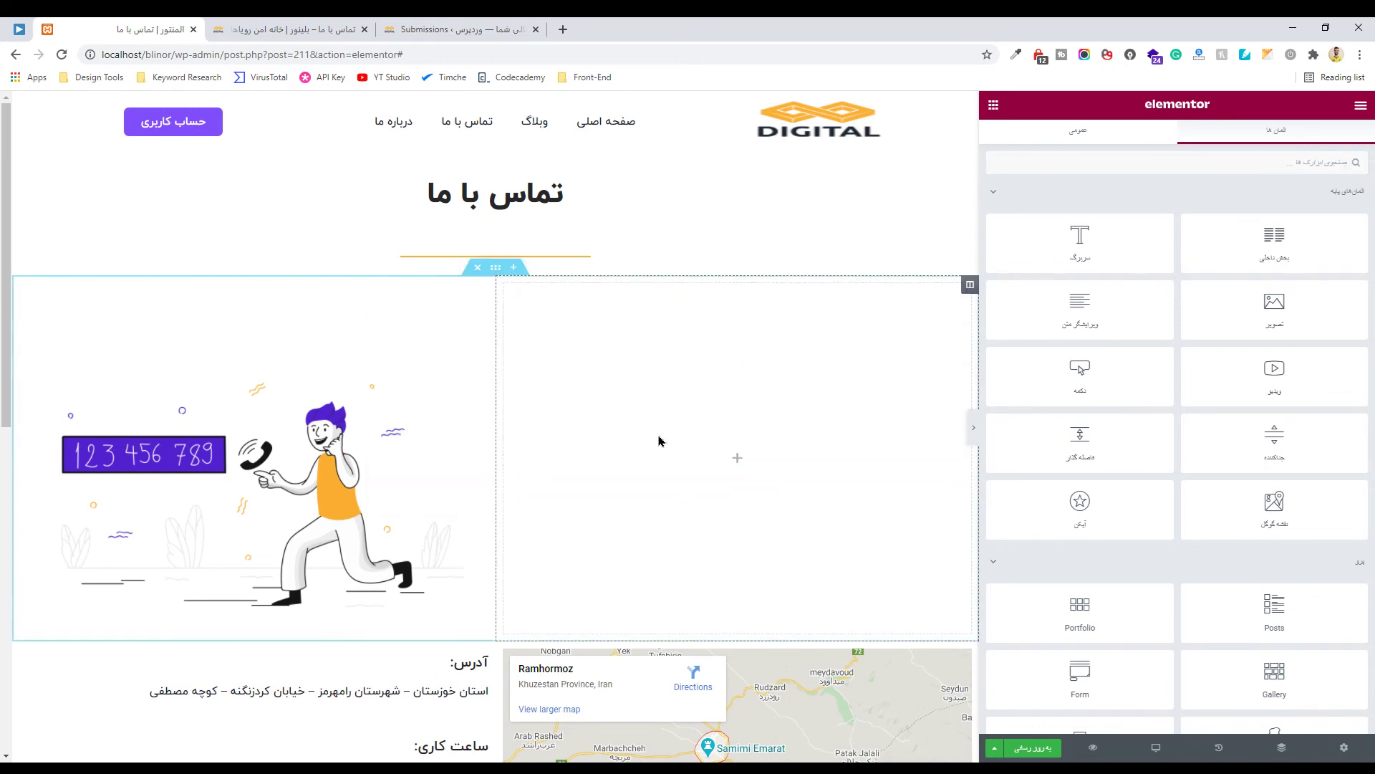
{"action": "left_click", "coordinate": [1286, 160]}
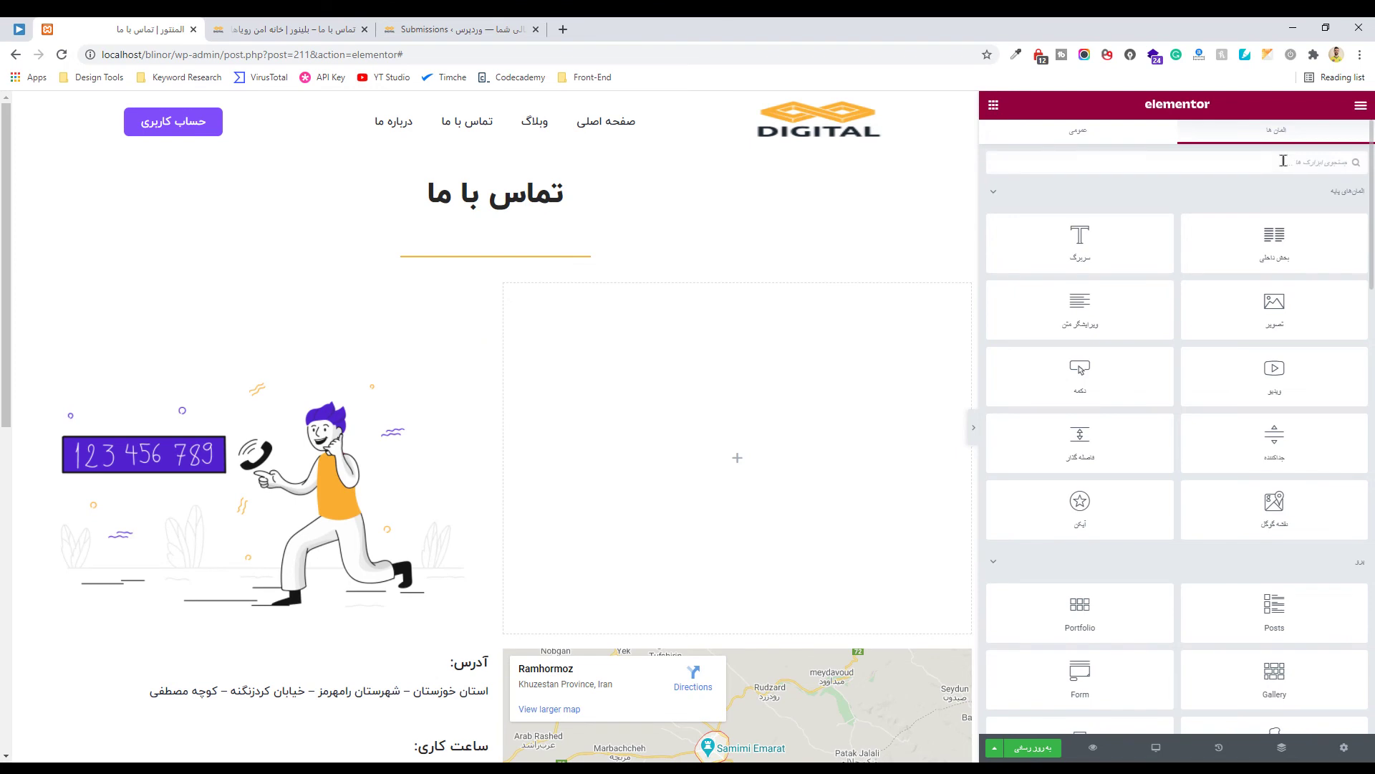
{"action": "type", "text": "form"}
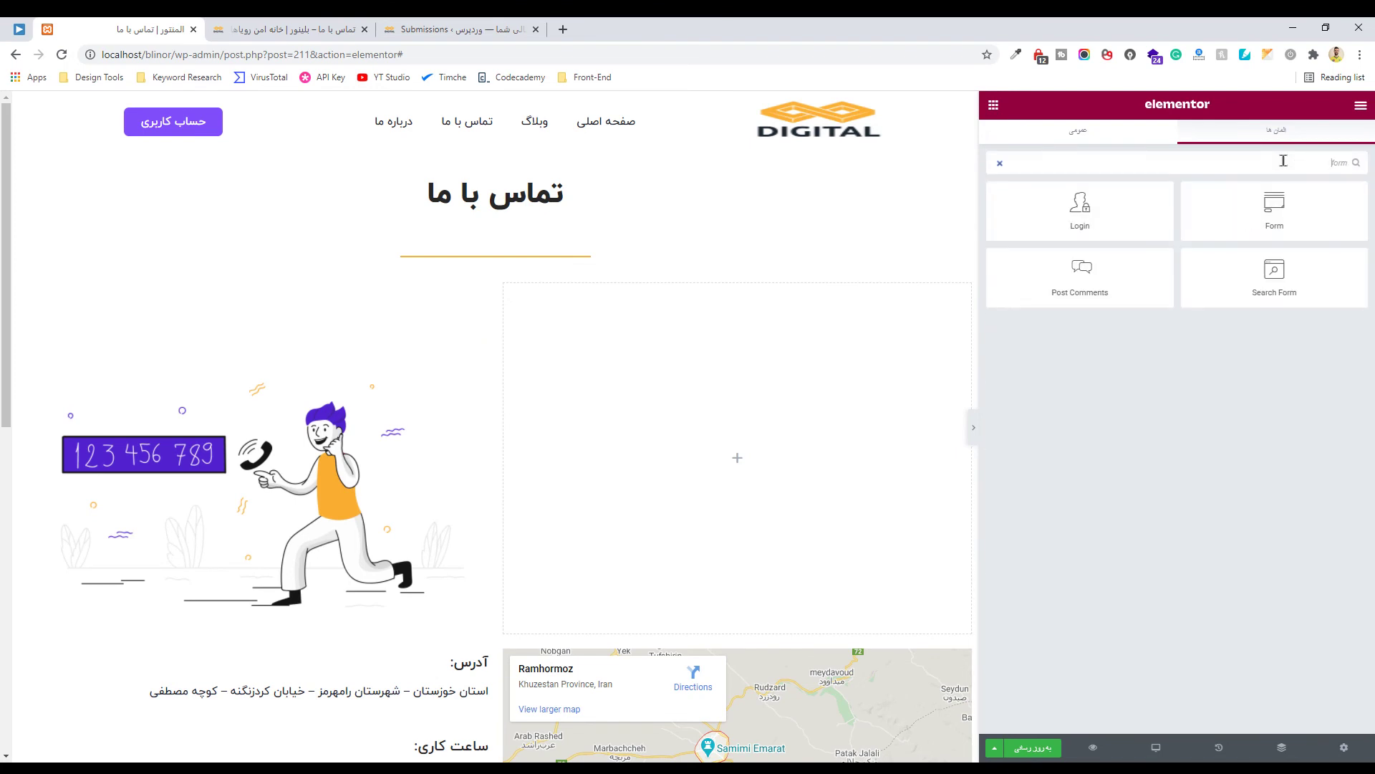
{"action": "left_click_drag", "start_coordinate": [1274, 209], "coordinate": [670, 409]}
Check the contact form design in Adobe XD, and hide the field labels of the new form in Elementor
{"action": "left_click", "coordinate": [1156, 267]}
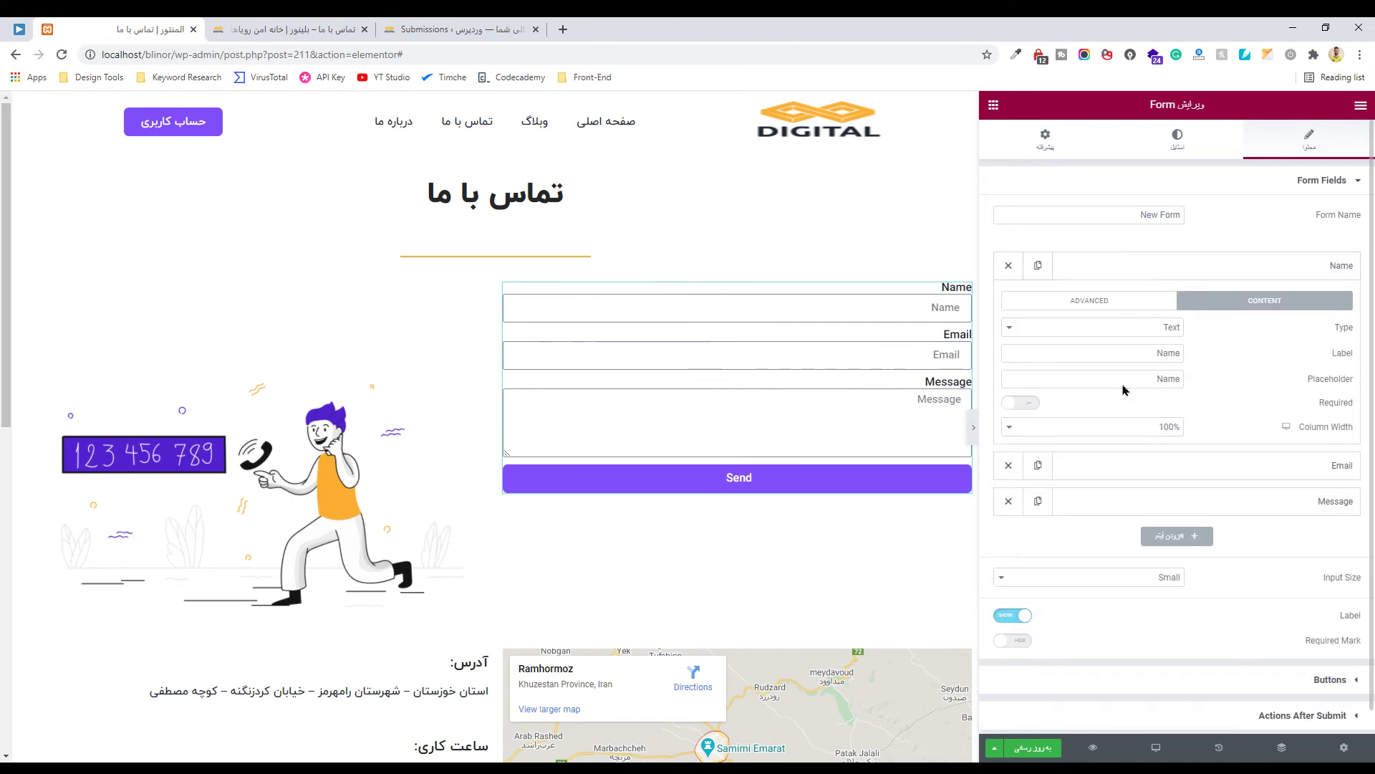
{"action": "key", "text": "alt+Tab"}
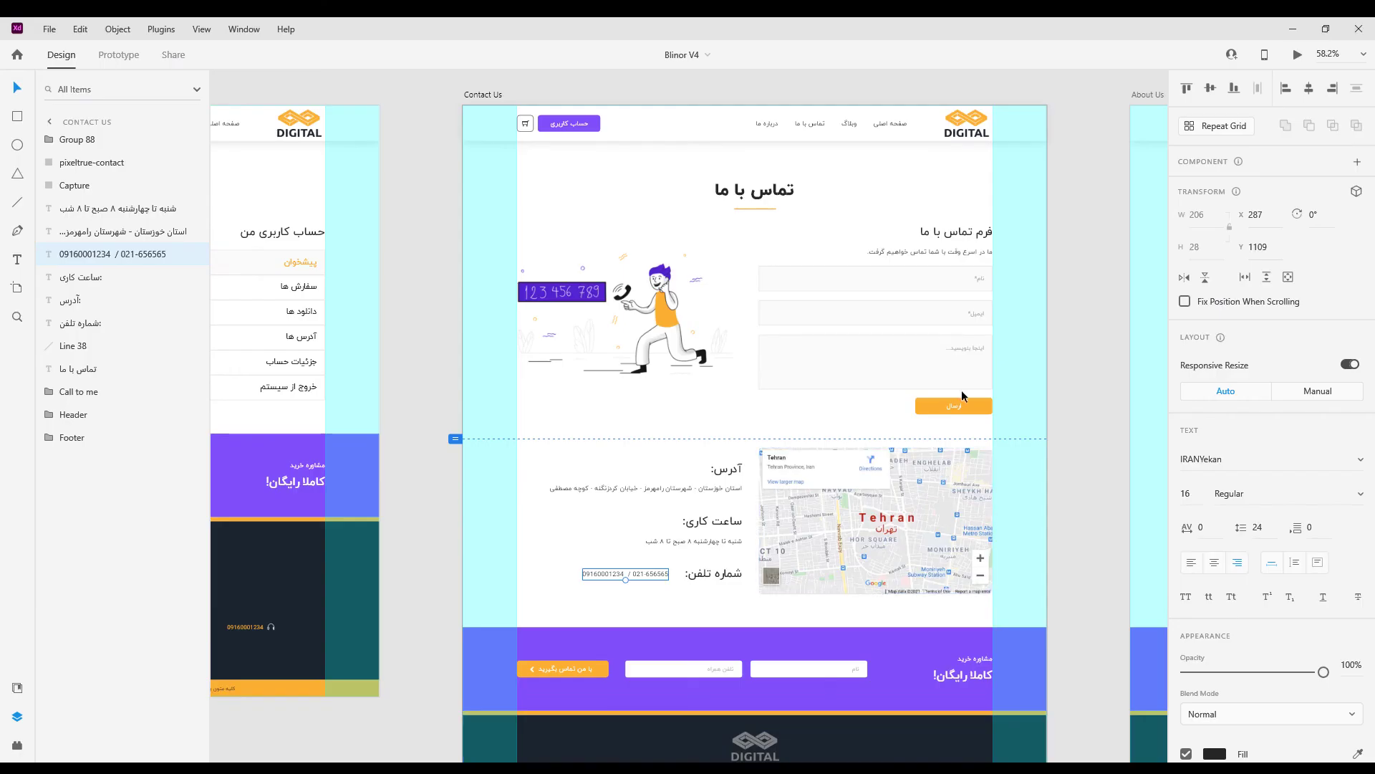
{"action": "scroll", "coordinate": [853, 362], "scroll_direction": "up", "scroll_amount": 5}
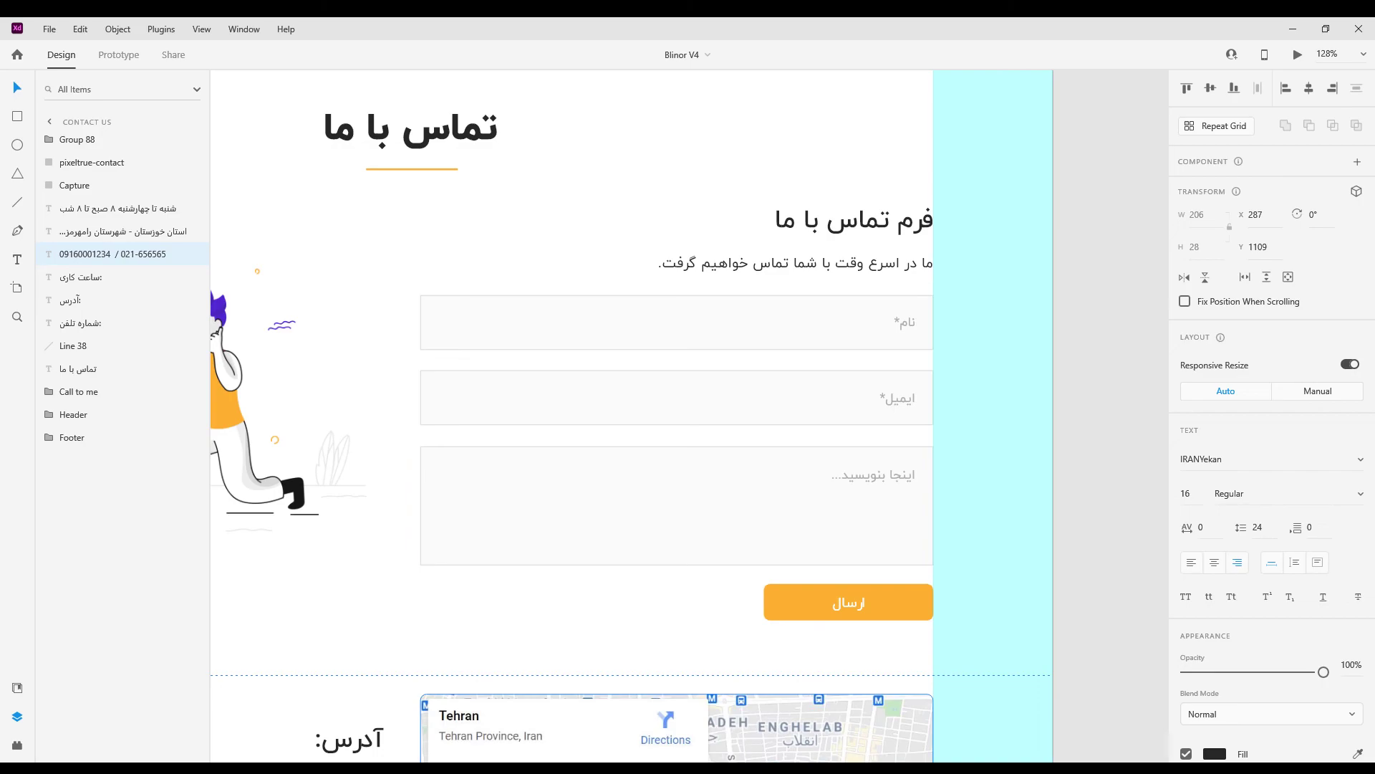
{"action": "key", "text": "alt+Tab"}
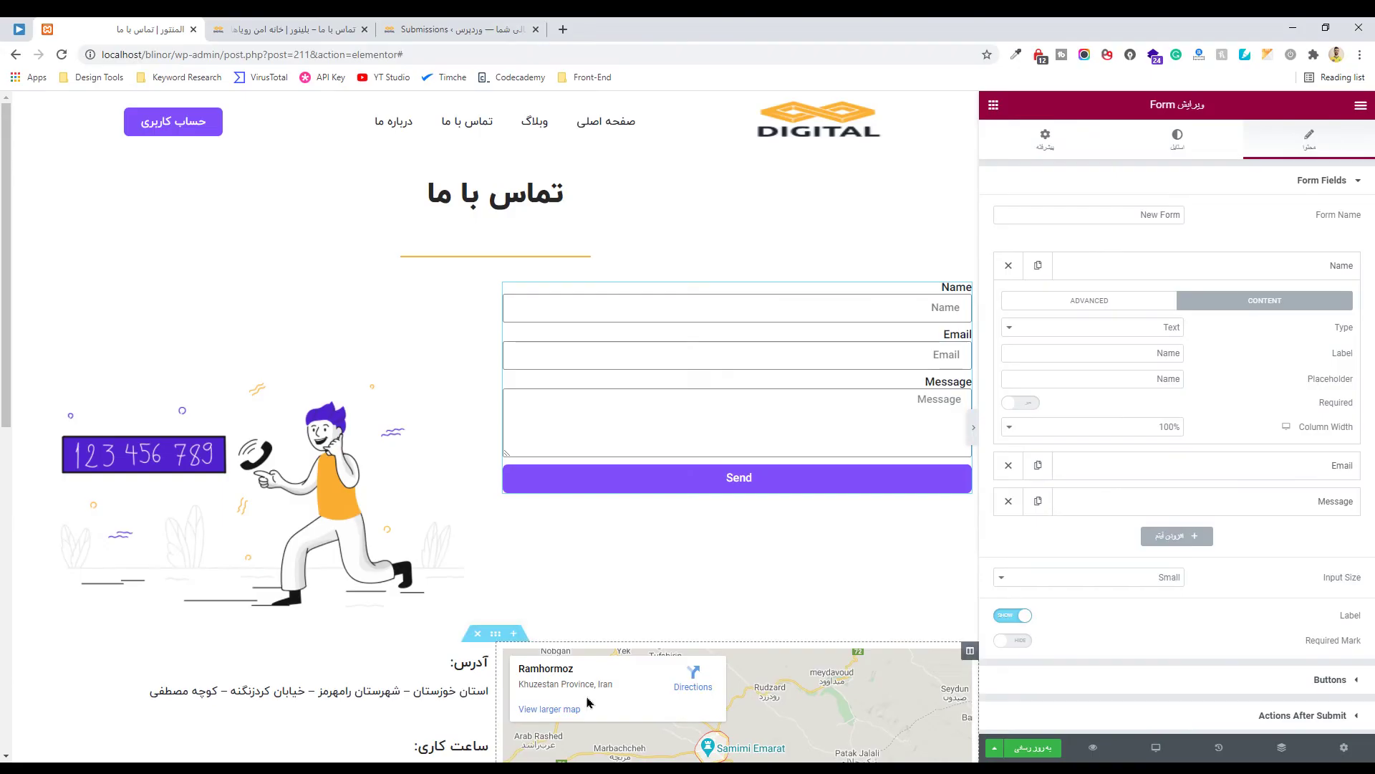
{"action": "left_click", "coordinate": [1228, 269]}
{"action": "left_click", "coordinate": [1012, 450]}
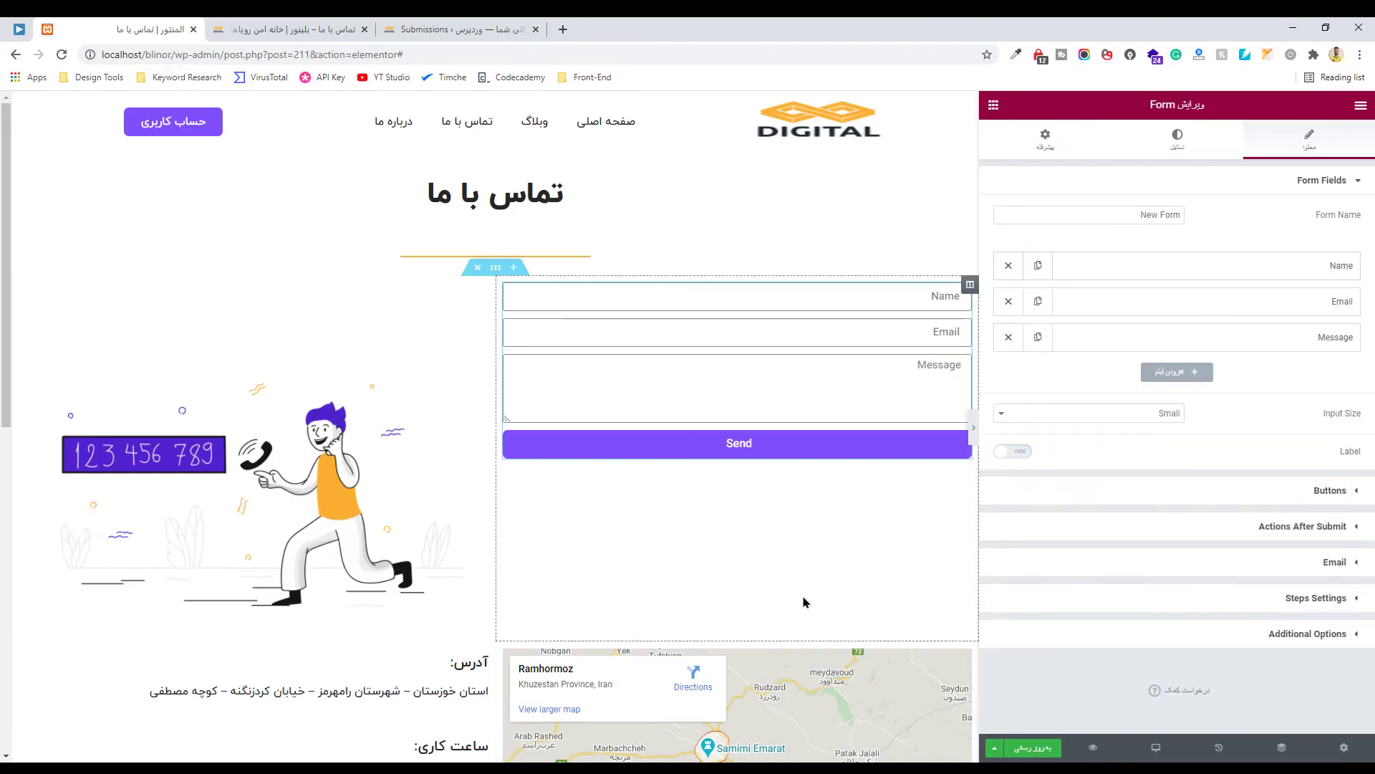
Set the Name field's label and placeholder to نام and make the field required, checking against the Adobe XD design
{"action": "key", "text": "alt+Tab"}
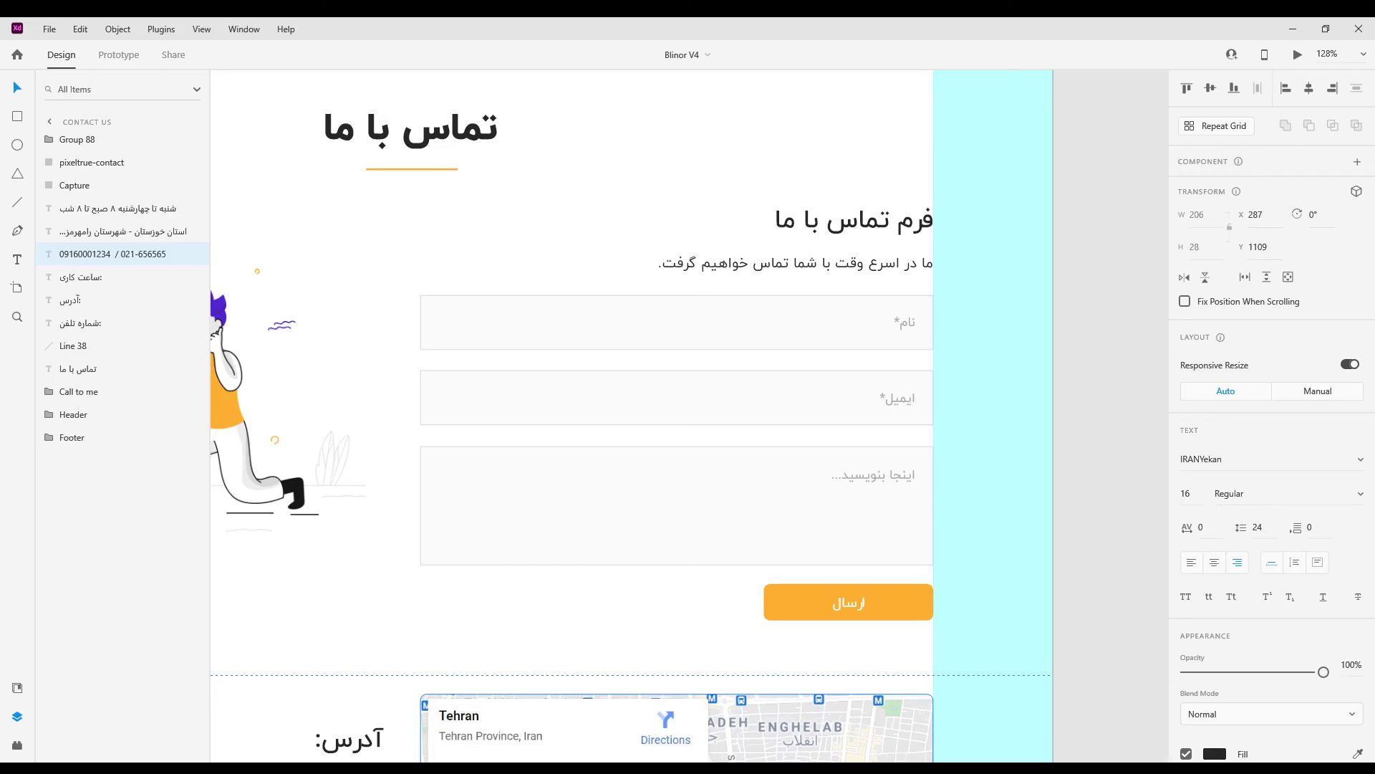
{"action": "key", "text": "alt+Tab"}
{"action": "left_click", "coordinate": [1277, 265]}
{"action": "left_click_drag", "start_coordinate": [1152, 353], "coordinate": [1225, 351]}
{"action": "type", "text": "نام"}
{"action": "key", "text": "Tab"}
{"action": "type", "text": "نام"}
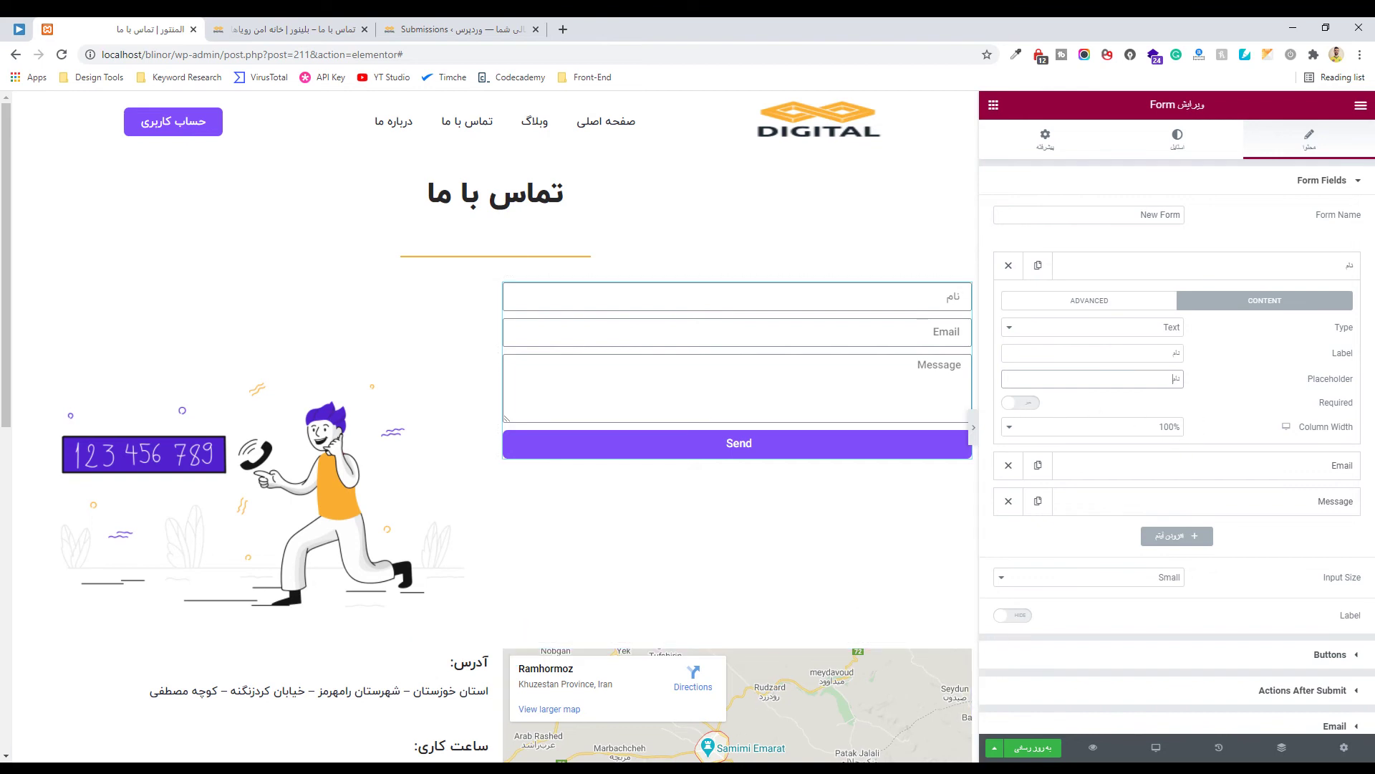
{"action": "key", "text": "alt+Tab"}
{"action": "key", "text": "alt+Tab"}
{"action": "left_click", "coordinate": [1021, 402]}
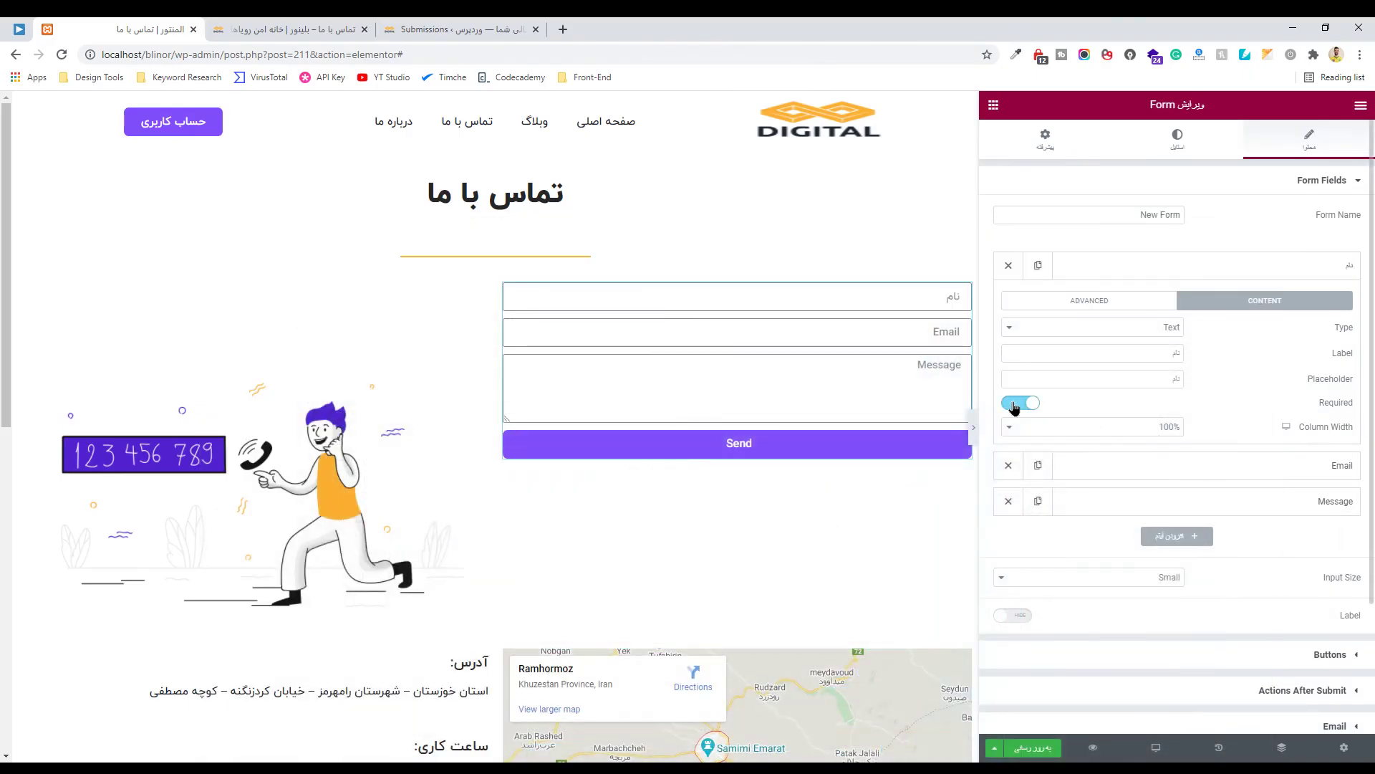
Set the Email field's label and placeholder to ایمیل
{"action": "left_click", "coordinate": [1185, 466]}
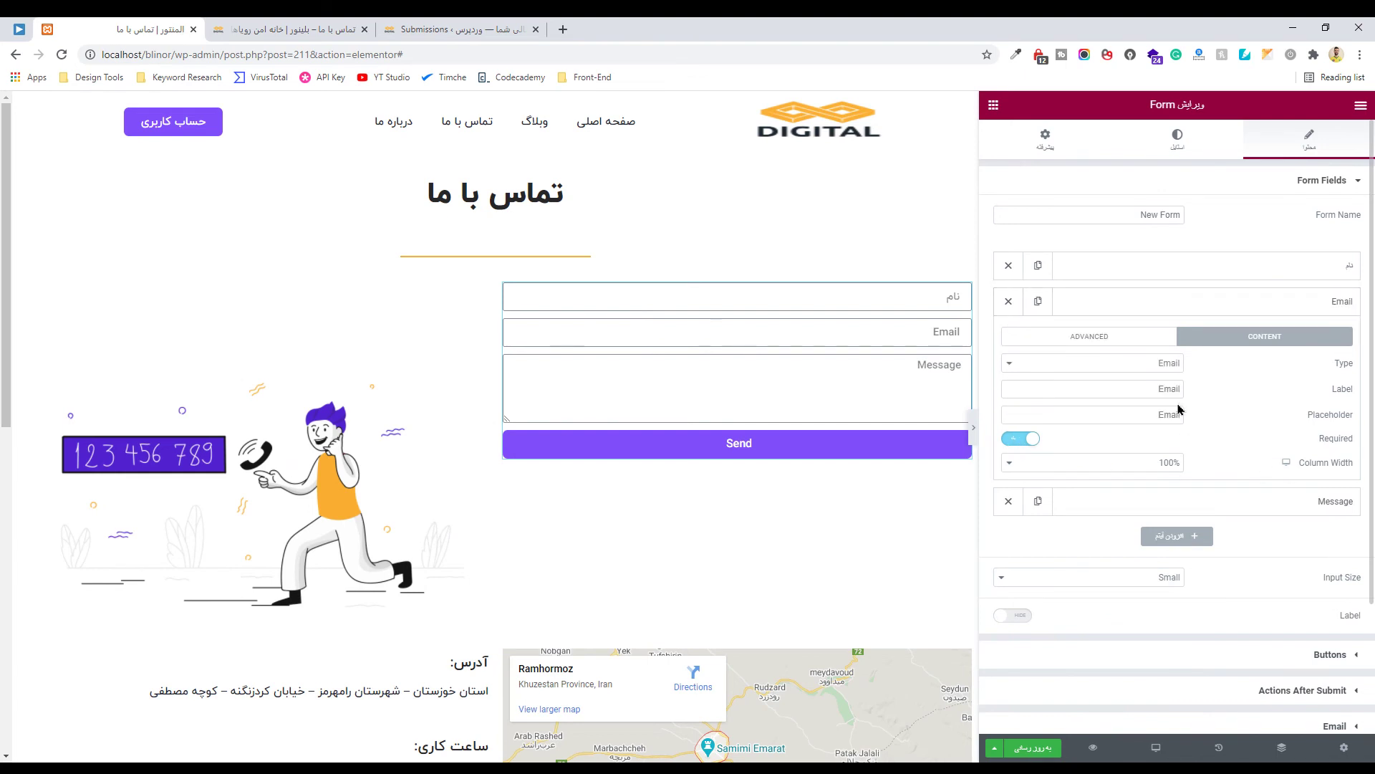
{"action": "left_click_drag", "start_coordinate": [1149, 388], "coordinate": [1230, 391]}
{"action": "type", "text": "ایمیل"}
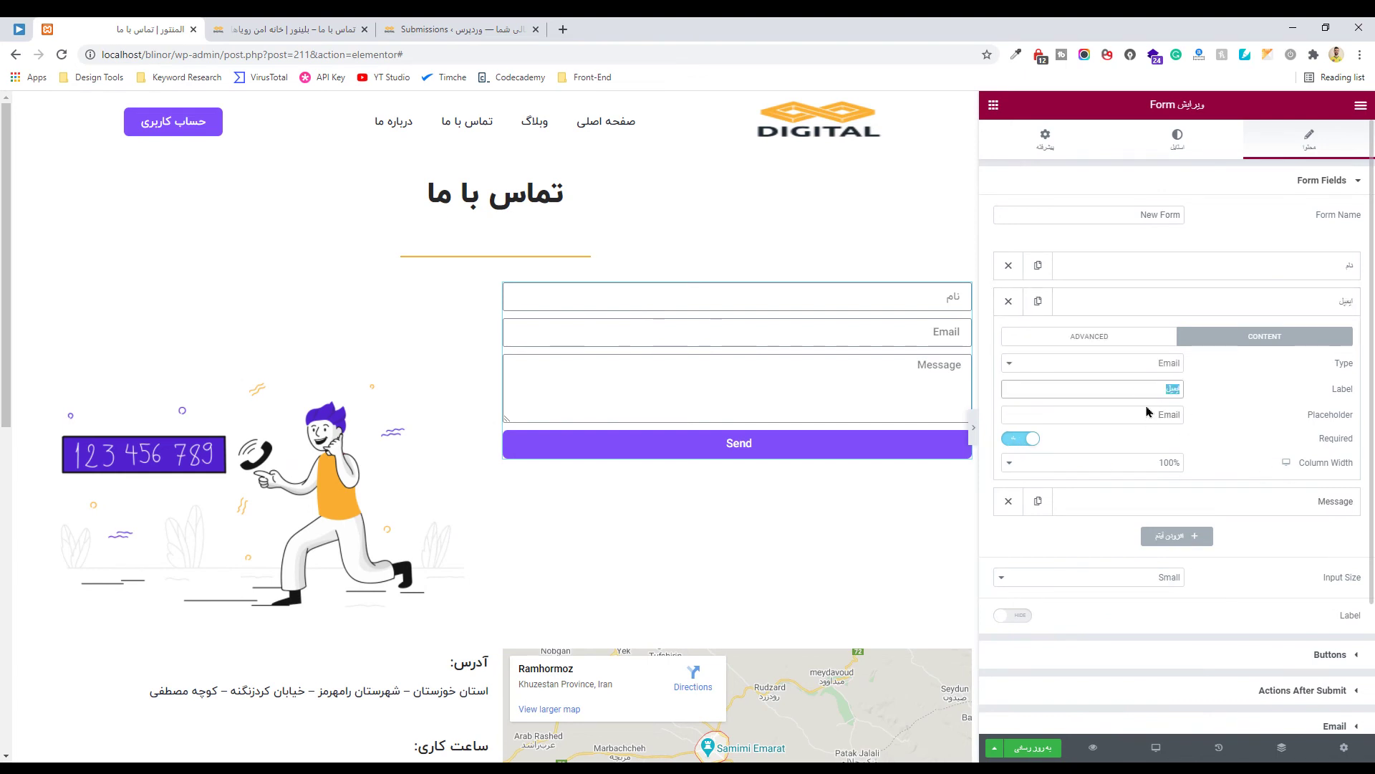
{"action": "double_click", "coordinate": [1147, 413]}
{"action": "type", "text": "ایمیل"}
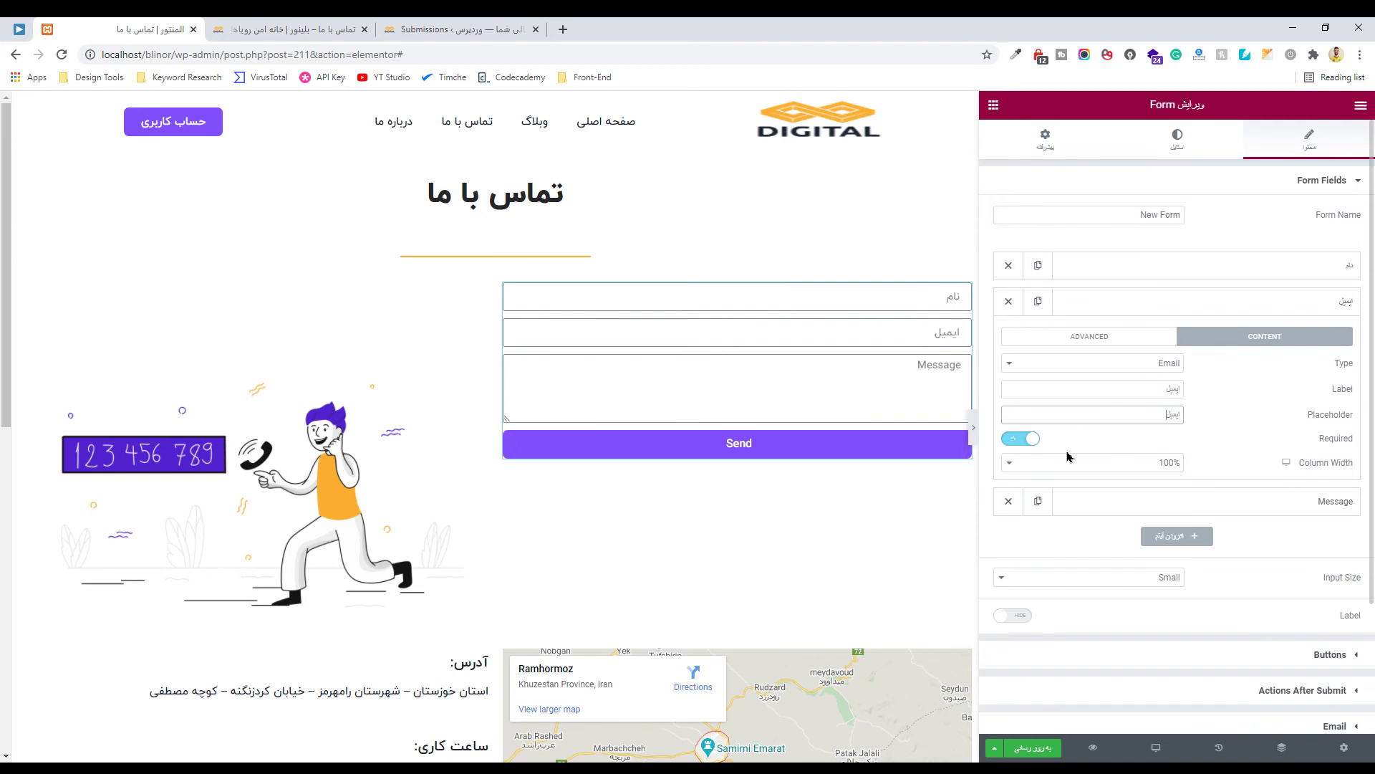
Set the Message field's label to پیام and its placeholder to اینجا بنویسید ..., following the Adobe XD design
{"action": "left_click", "coordinate": [1340, 504]}
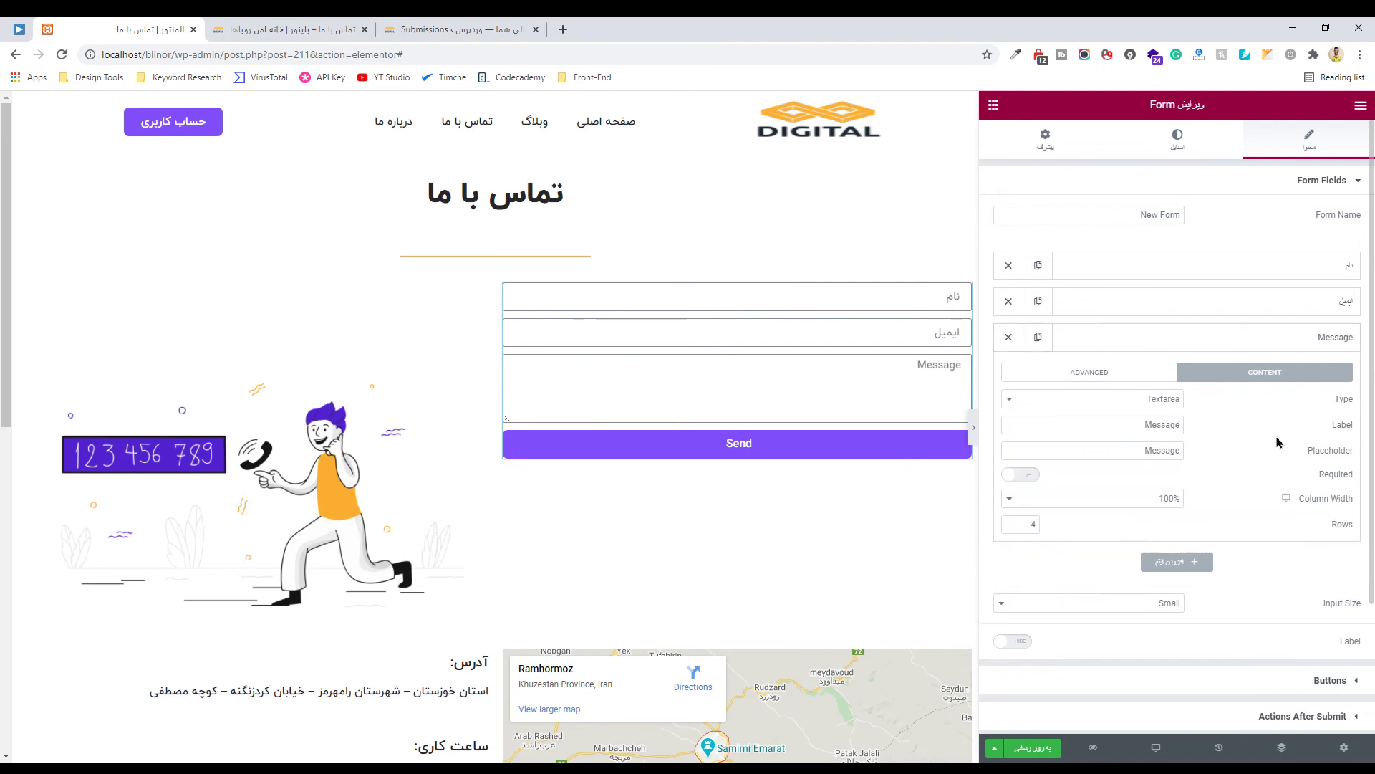
{"action": "left_click_drag", "start_coordinate": [1135, 427], "coordinate": [1217, 430]}
{"action": "key", "text": "alt+Tab"}
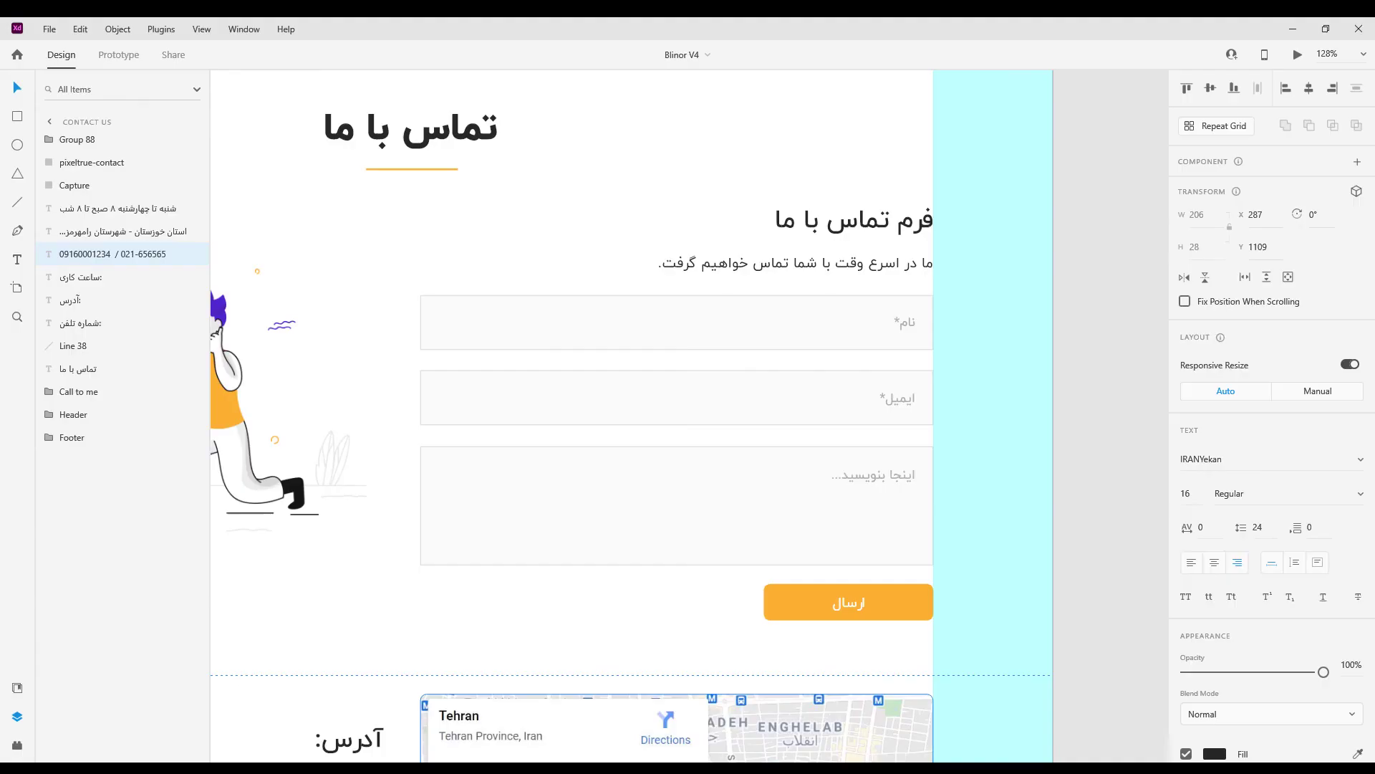
{"action": "key", "text": "alt+Tab"}
{"action": "type", "text": "پیام"}
{"action": "key", "text": "Tab"}
{"action": "type", "text": "اینجا بنویسید ..."}
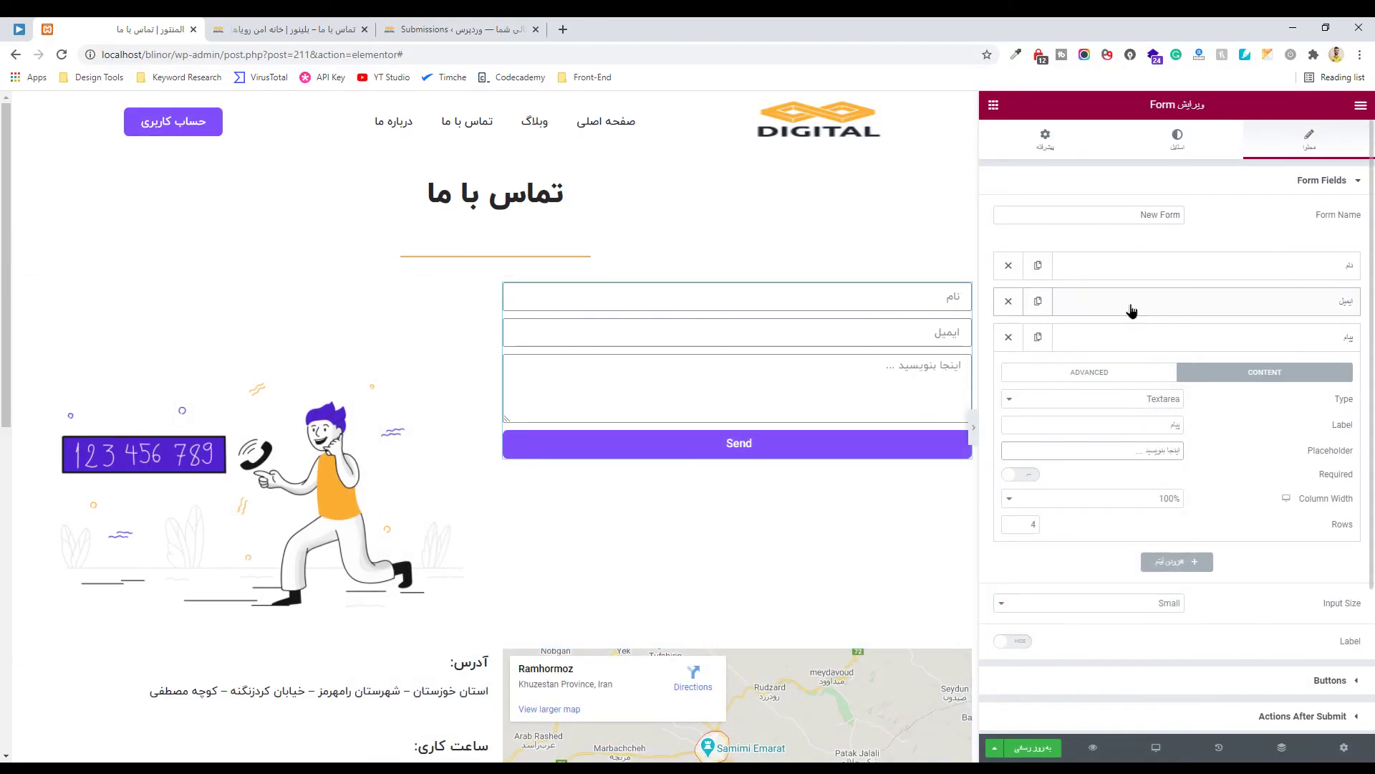
Toggle the Required option of the نام field and set the form name to فرم تماس با ما
{"action": "left_click", "coordinate": [1131, 308]}
{"action": "left_click", "coordinate": [1161, 268]}
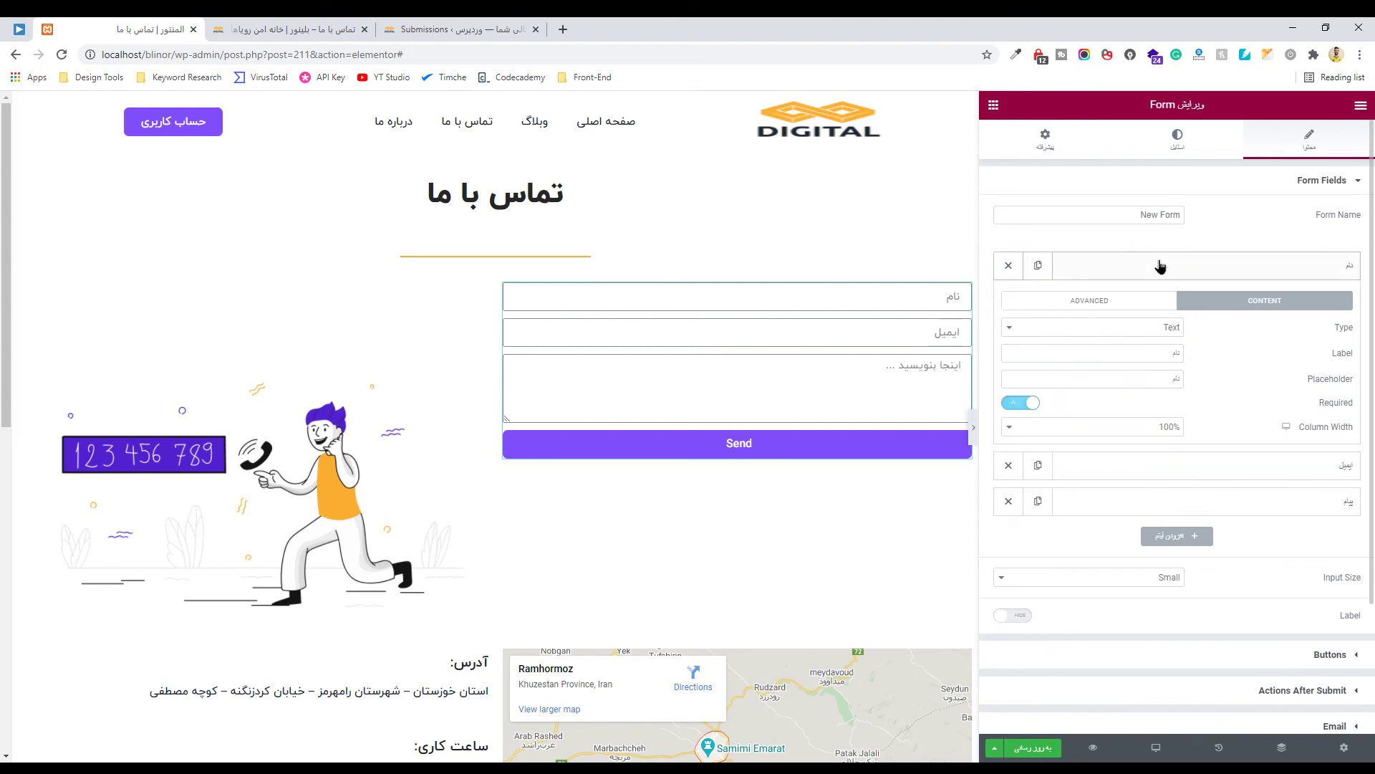
{"action": "left_click", "coordinate": [1030, 404]}
{"action": "left_click", "coordinate": [1210, 277]}
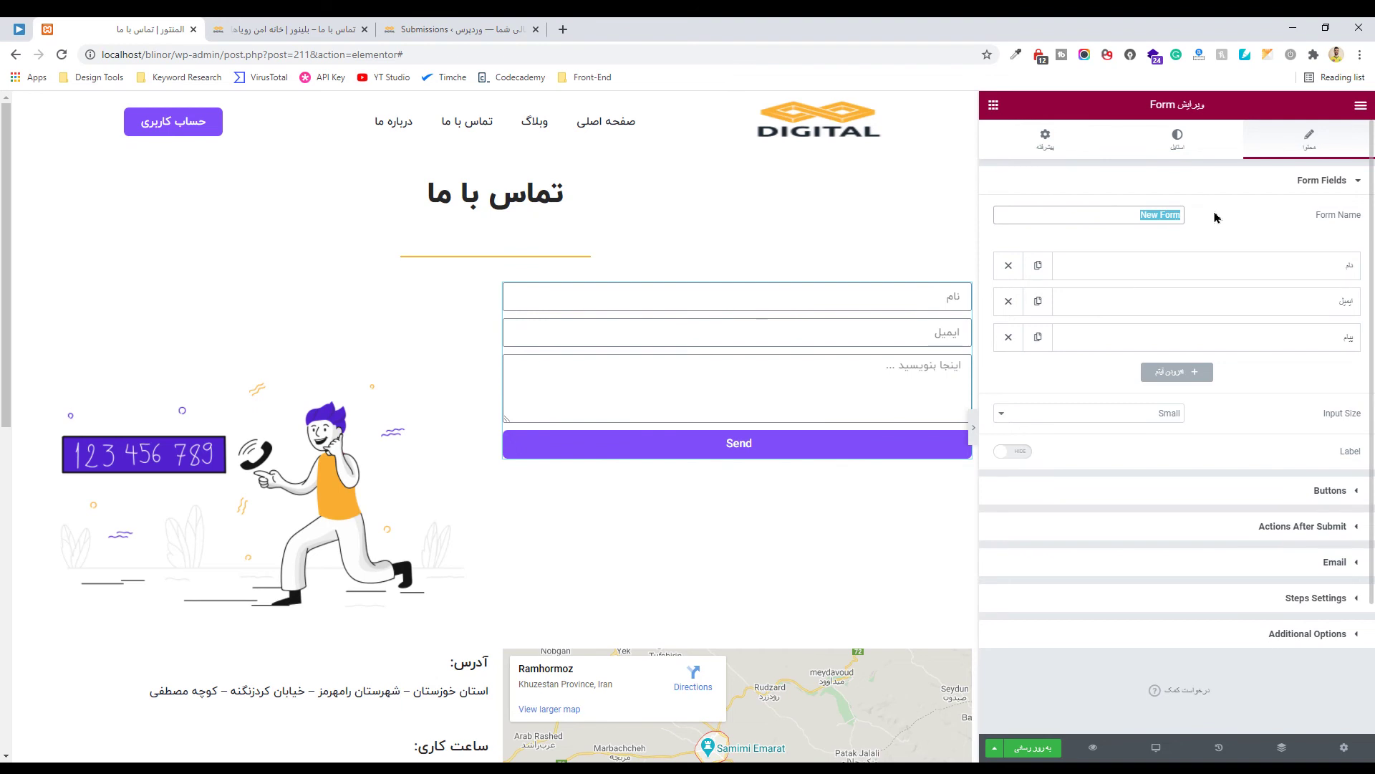
{"action": "type", "text": "فرم تماس با ما"}
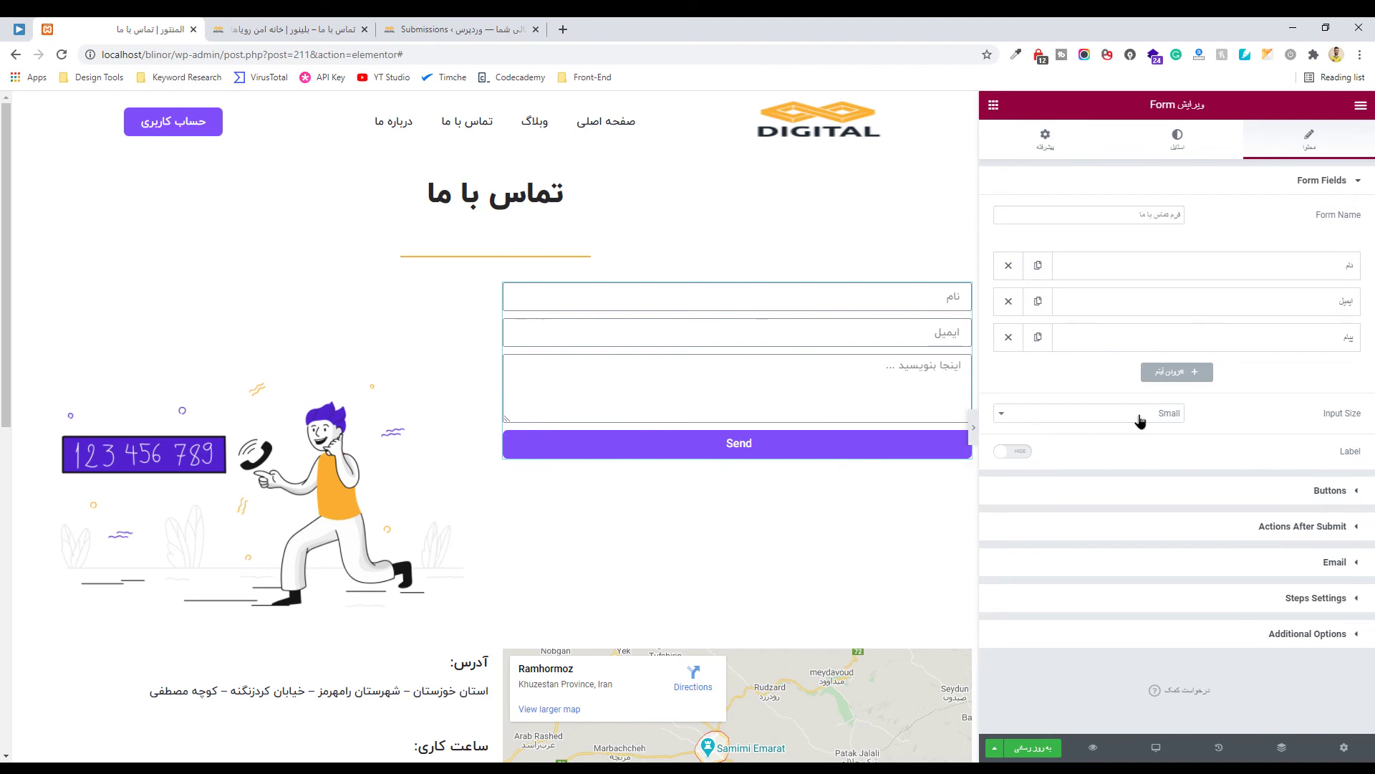
Open the form's button settings and examine the submit button's fill color and corner radius in the Adobe XD design
{"action": "left_click", "coordinate": [1322, 491]}
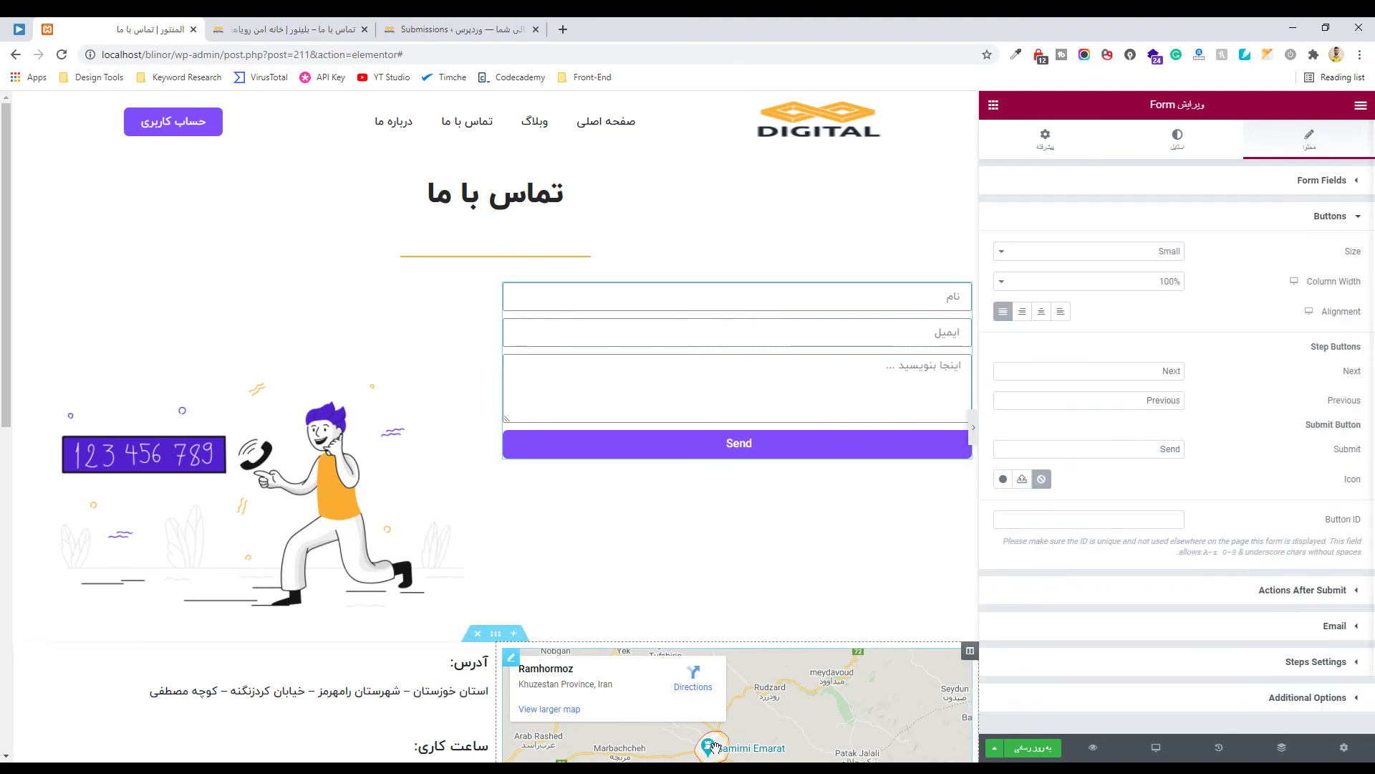
{"action": "key", "text": "alt+Tab"}
{"action": "left_click", "coordinate": [882, 606]}
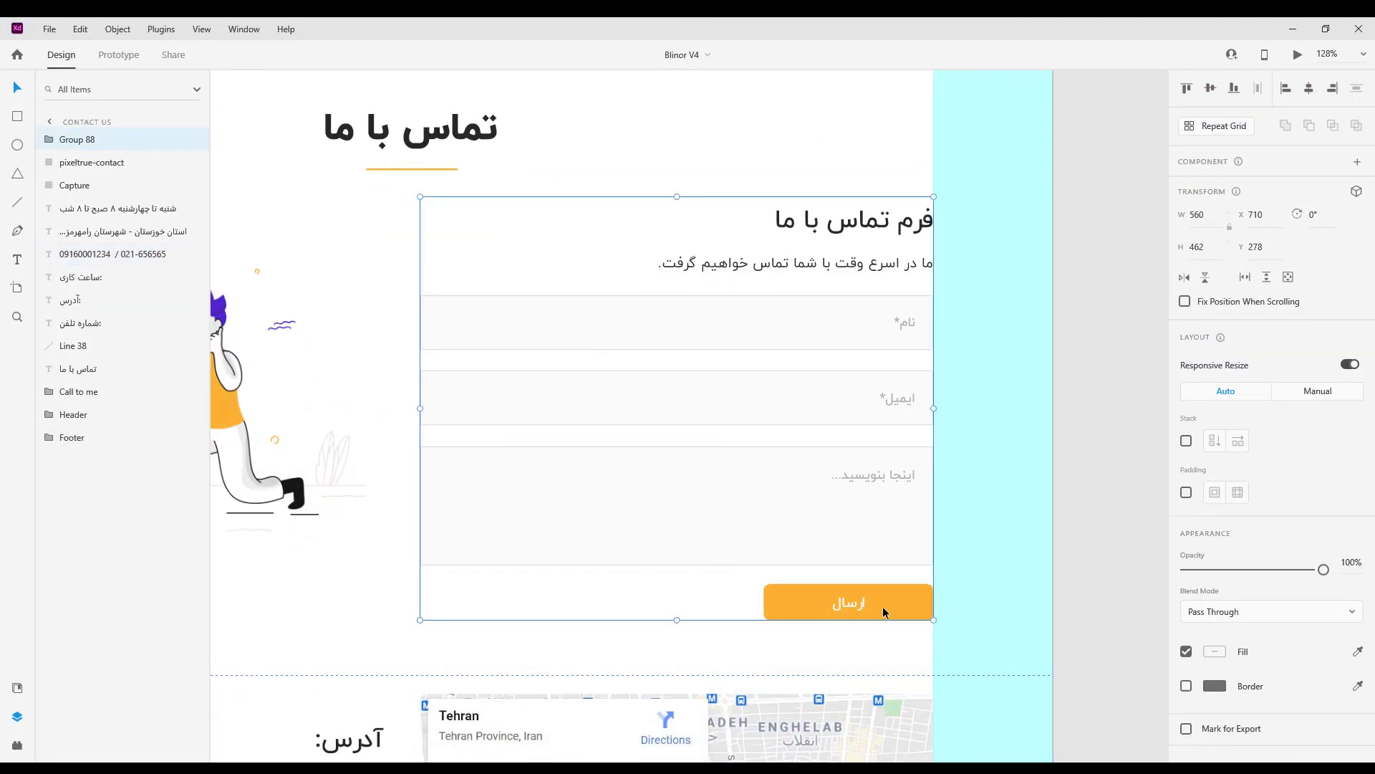
{"action": "double_click", "coordinate": [883, 606]}
{"action": "double_click", "coordinate": [905, 600]}
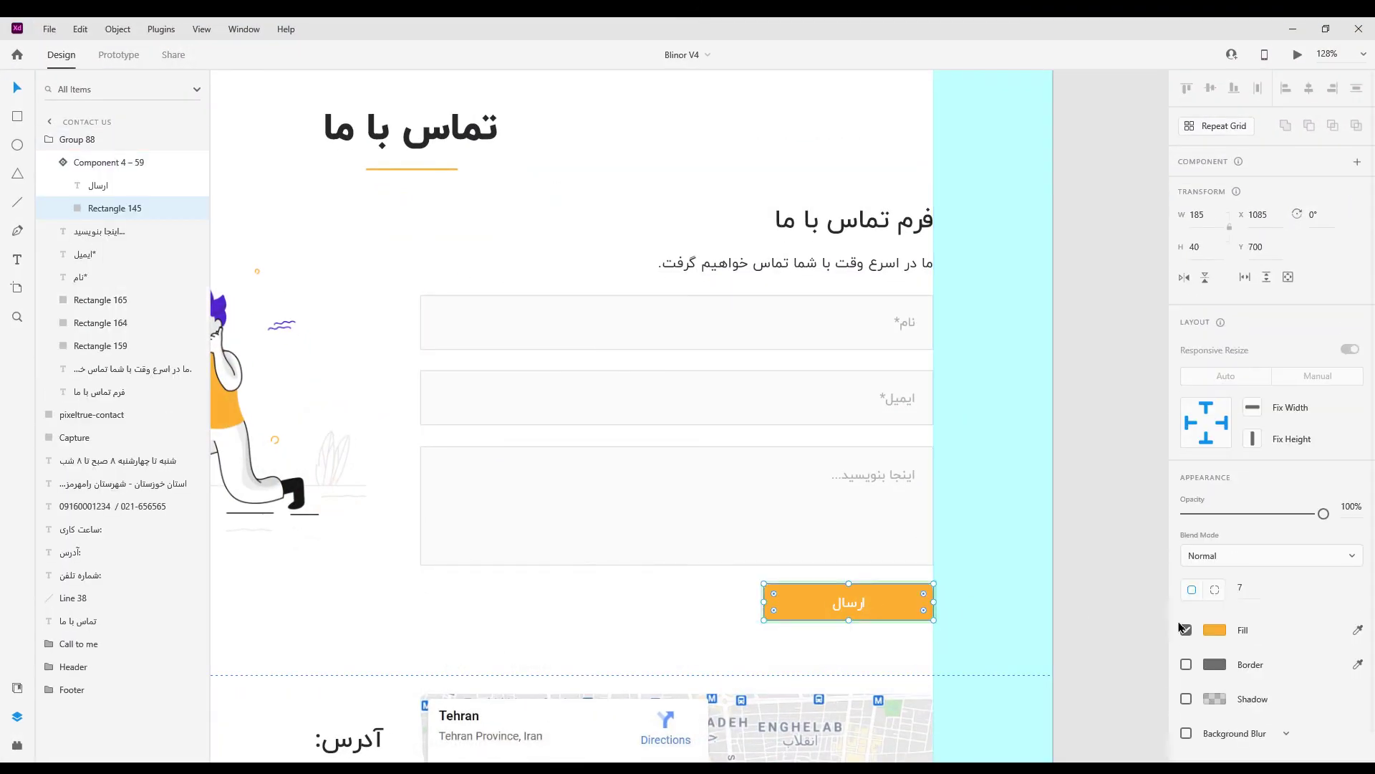
{"action": "left_click", "coordinate": [1219, 629]}
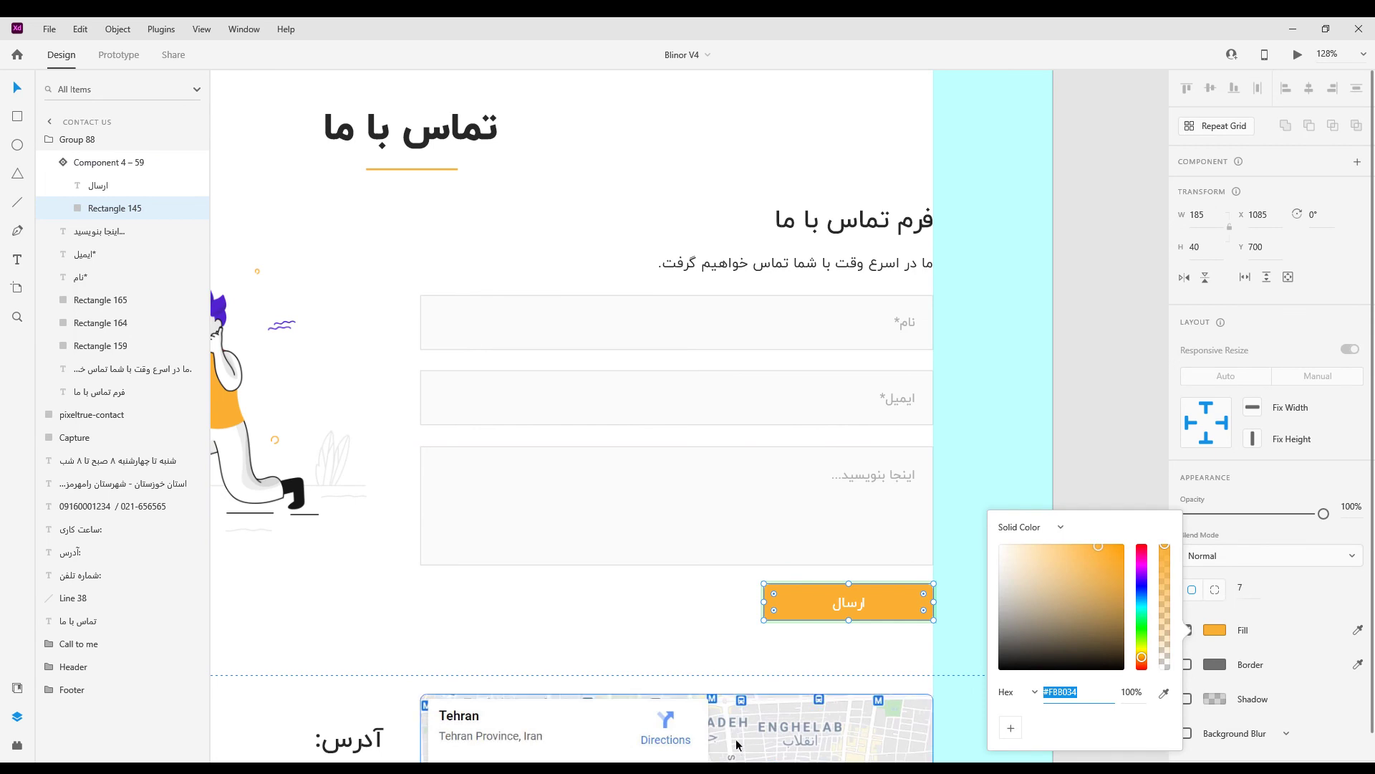
{"action": "left_click", "coordinate": [1238, 585]}
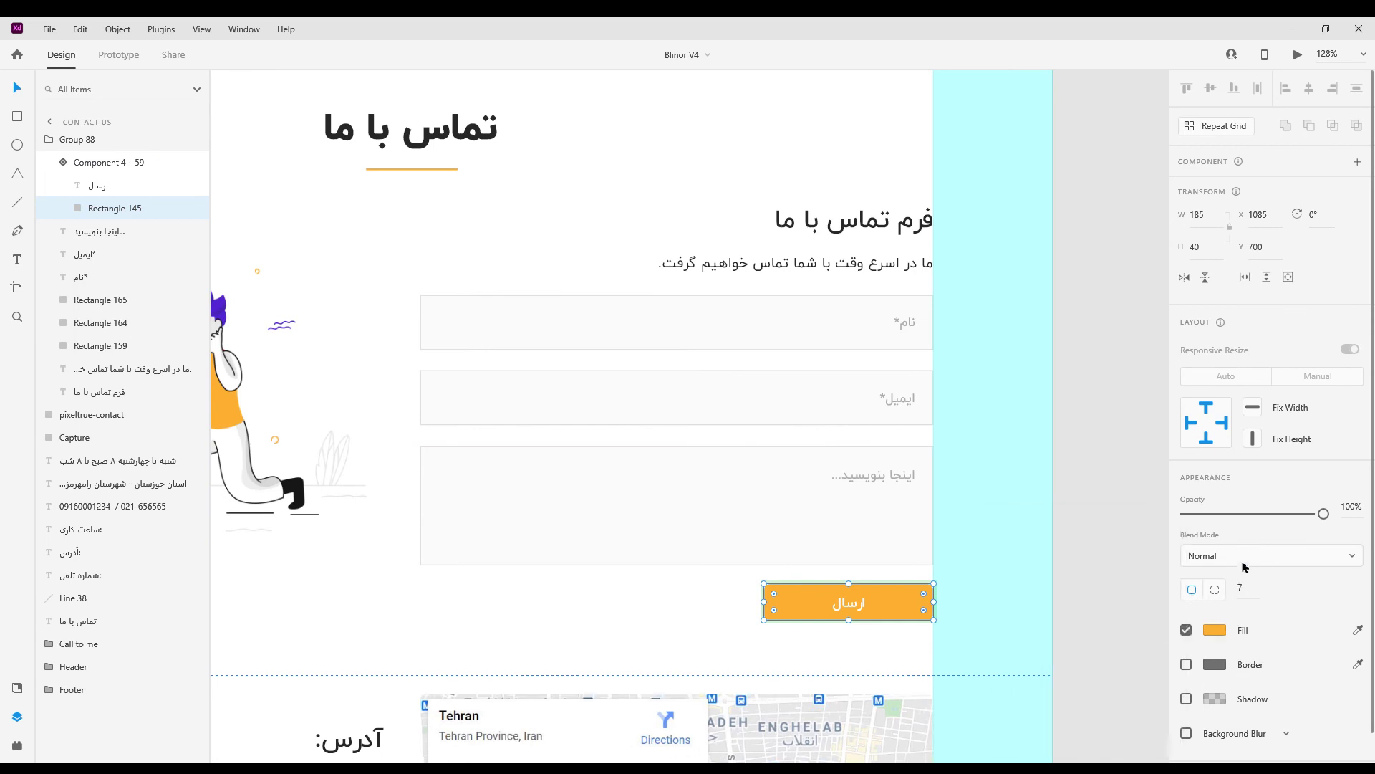
{"action": "key", "text": "alt+Tab"}
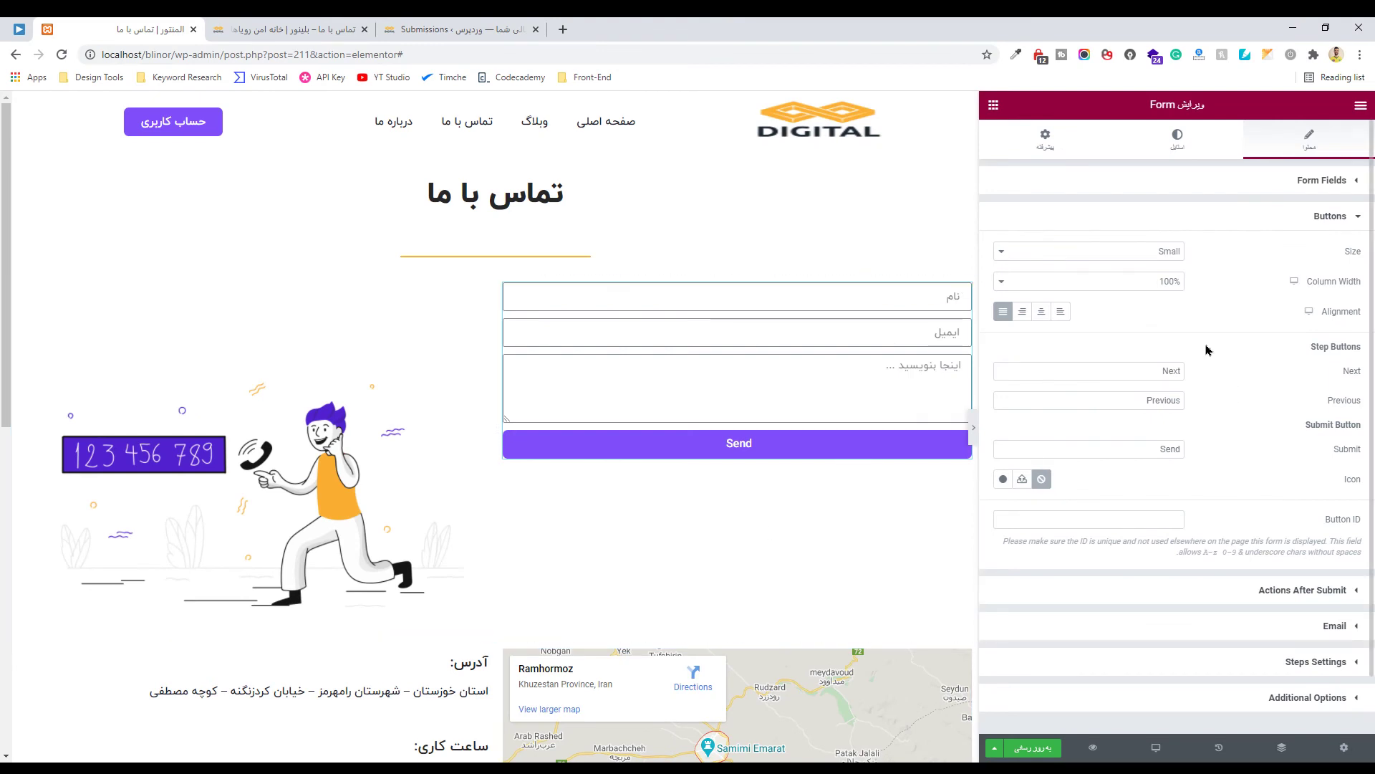
Set the form button's size to Medium and its alignment to Right
{"action": "left_click", "coordinate": [1155, 252]}
{"action": "left_click", "coordinate": [1166, 219]}
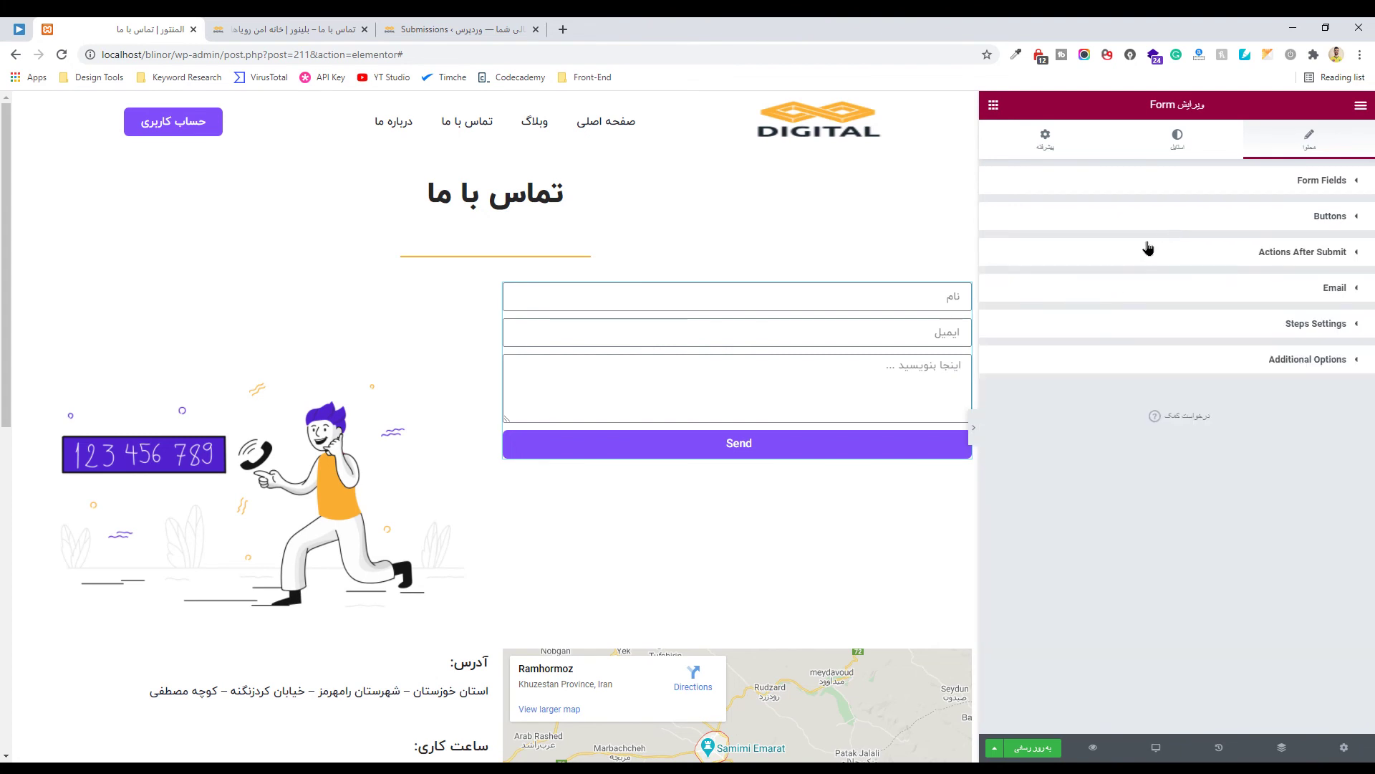
{"action": "left_click", "coordinate": [1250, 219]}
{"action": "left_click", "coordinate": [1026, 312]}
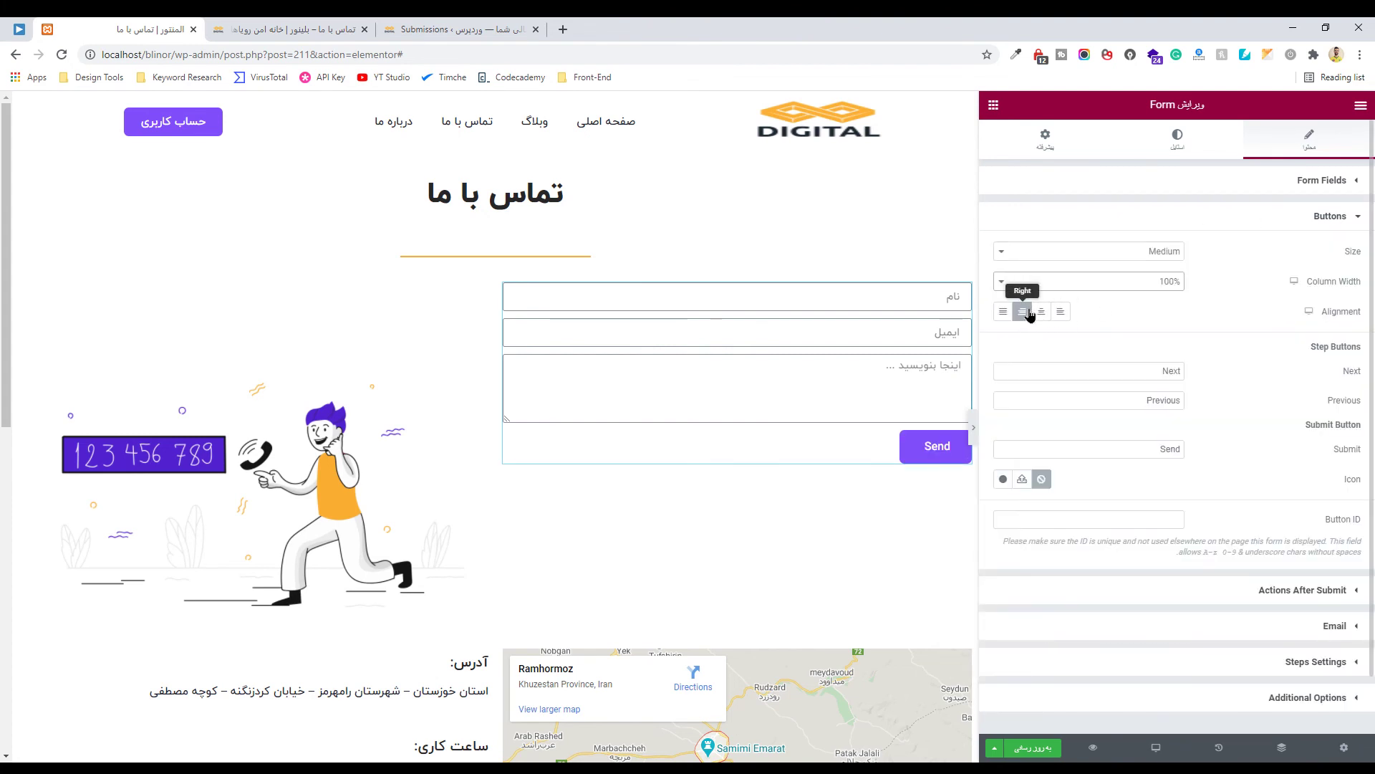
Set the Next button text to بعدی, the Previous button text to قبلی and the Submit button text to ارسال
{"action": "left_click_drag", "start_coordinate": [1155, 370], "coordinate": [1194, 372]}
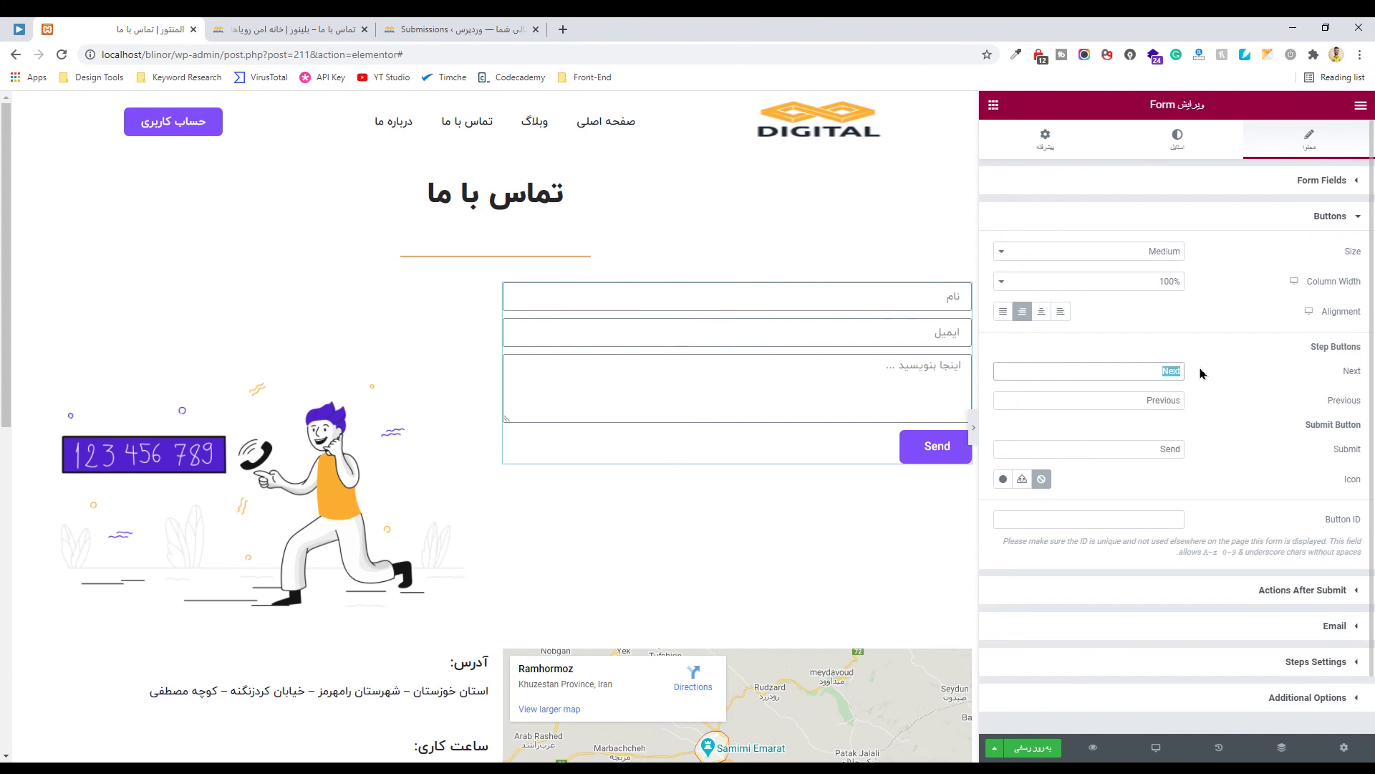
{"action": "key", "text": "Tab"}
{"action": "type", "text": "قبلی"}
{"action": "key", "text": "Tab"}
{"action": "type", "text": "ارسال"}
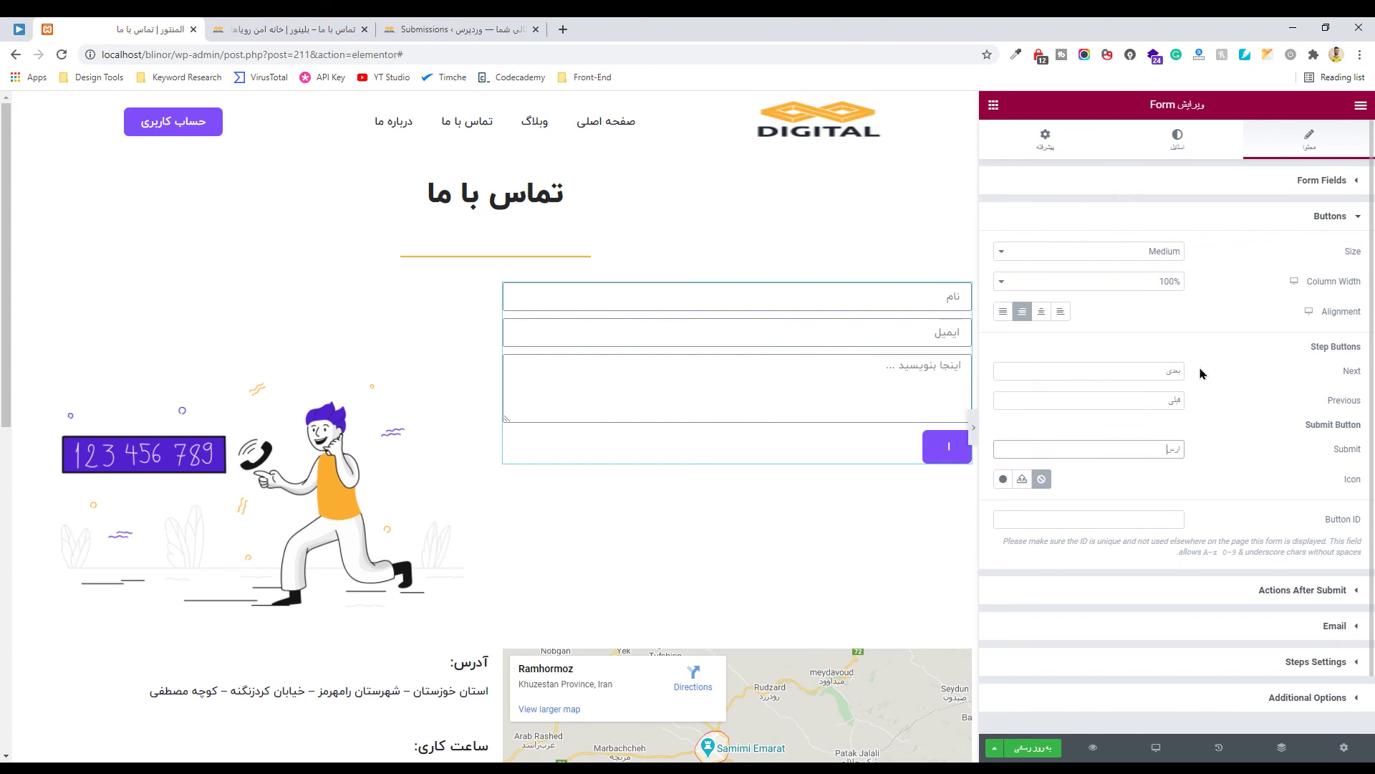
{"action": "type", "text": " پیام"}
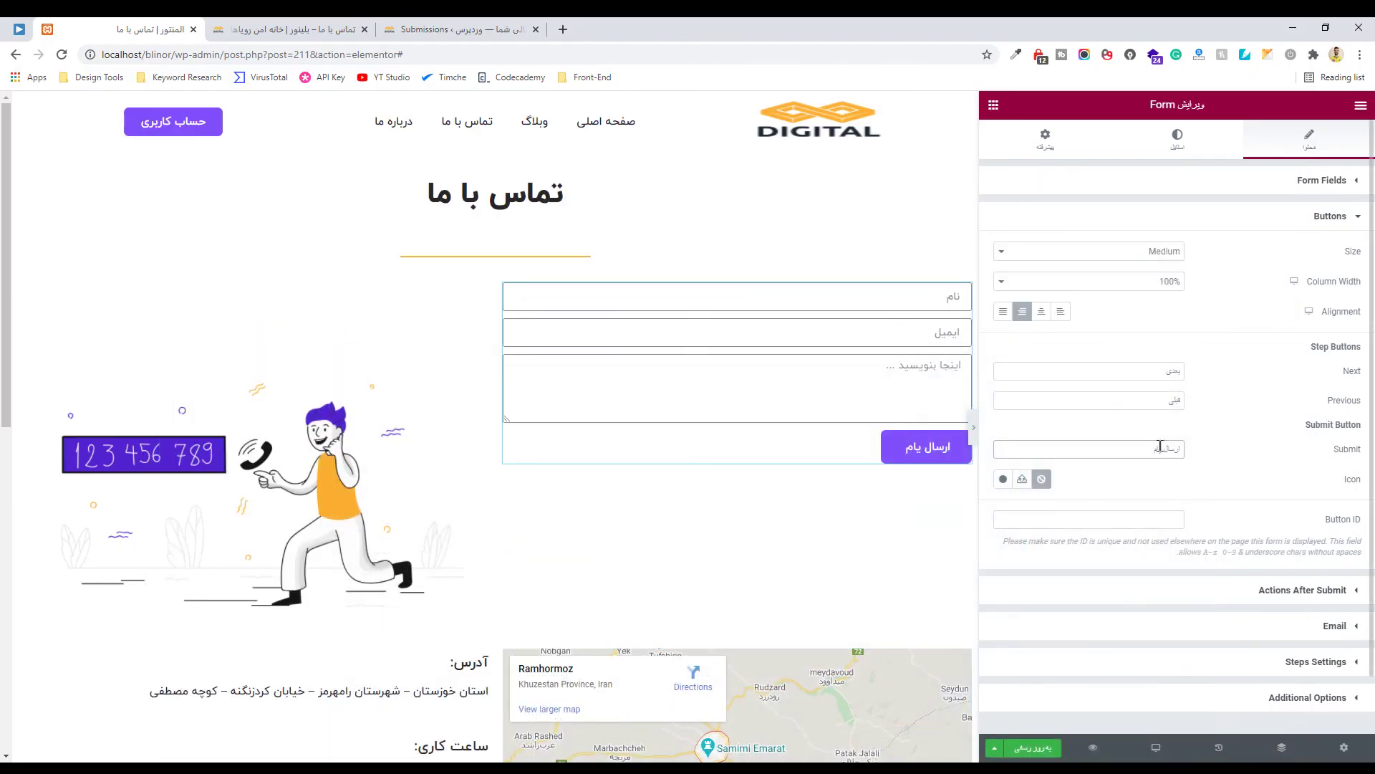
{"action": "left_click_drag", "start_coordinate": [1159, 445], "coordinate": [1274, 462]}
{"action": "type", "text": "ارسال"}
{"action": "left_click", "coordinate": [1273, 462]}
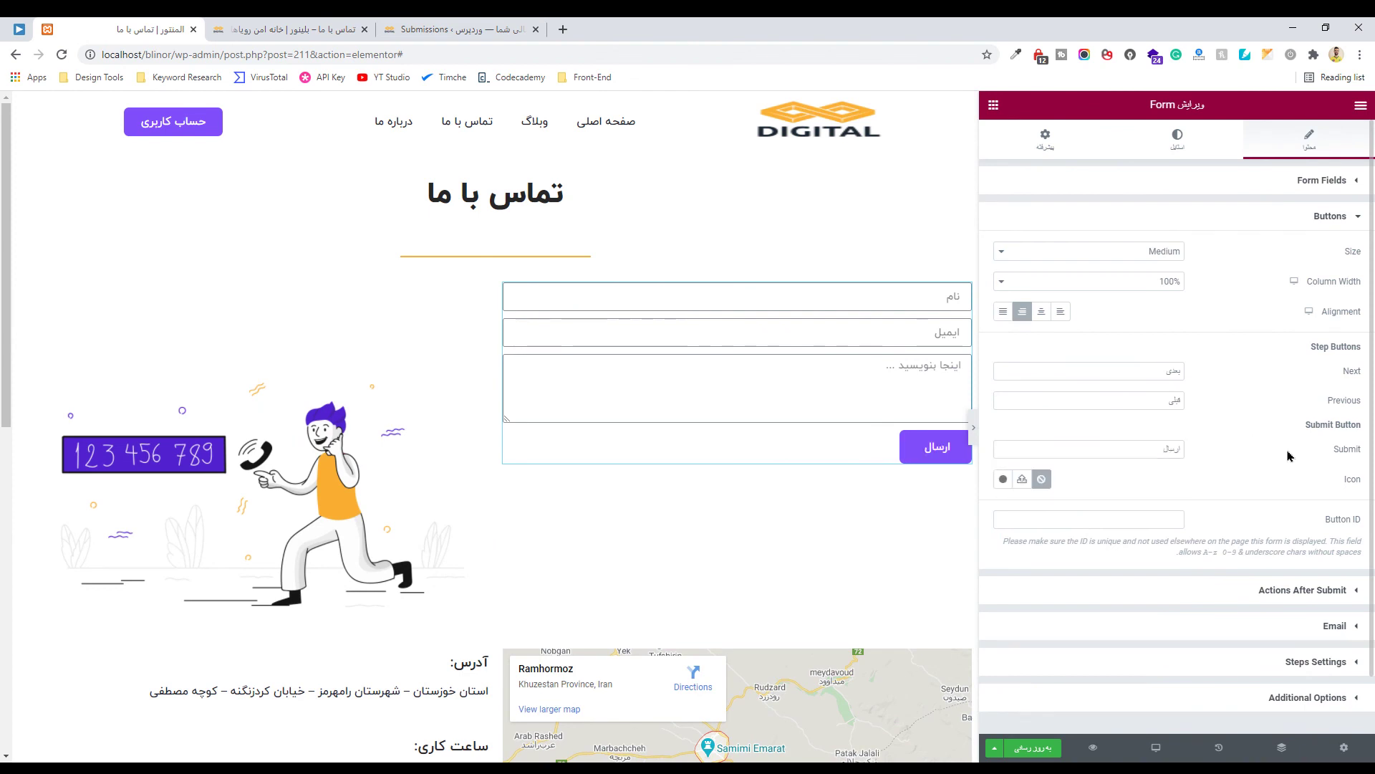
Remove the Email action from the form's actions after submit
{"action": "left_click", "coordinate": [1297, 592]}
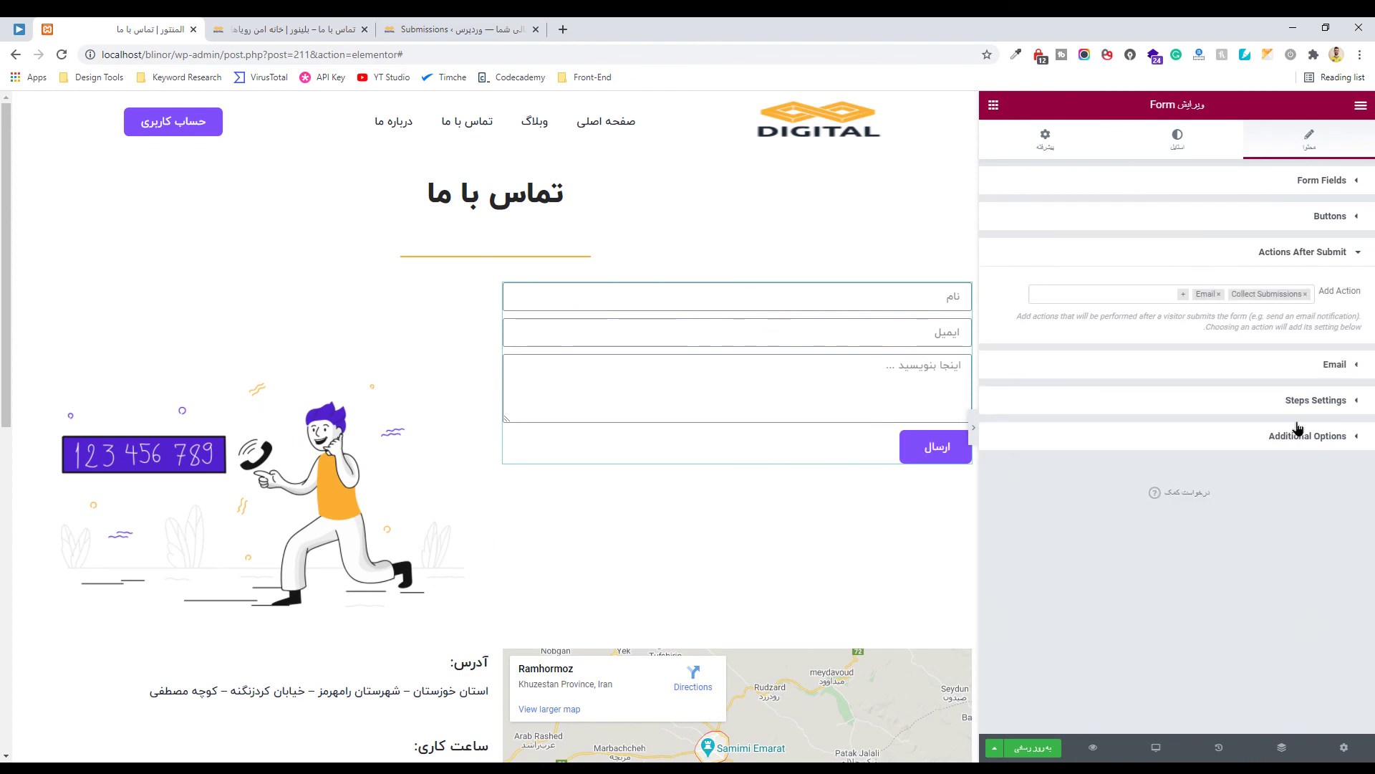
{"action": "left_click", "coordinate": [1220, 294]}
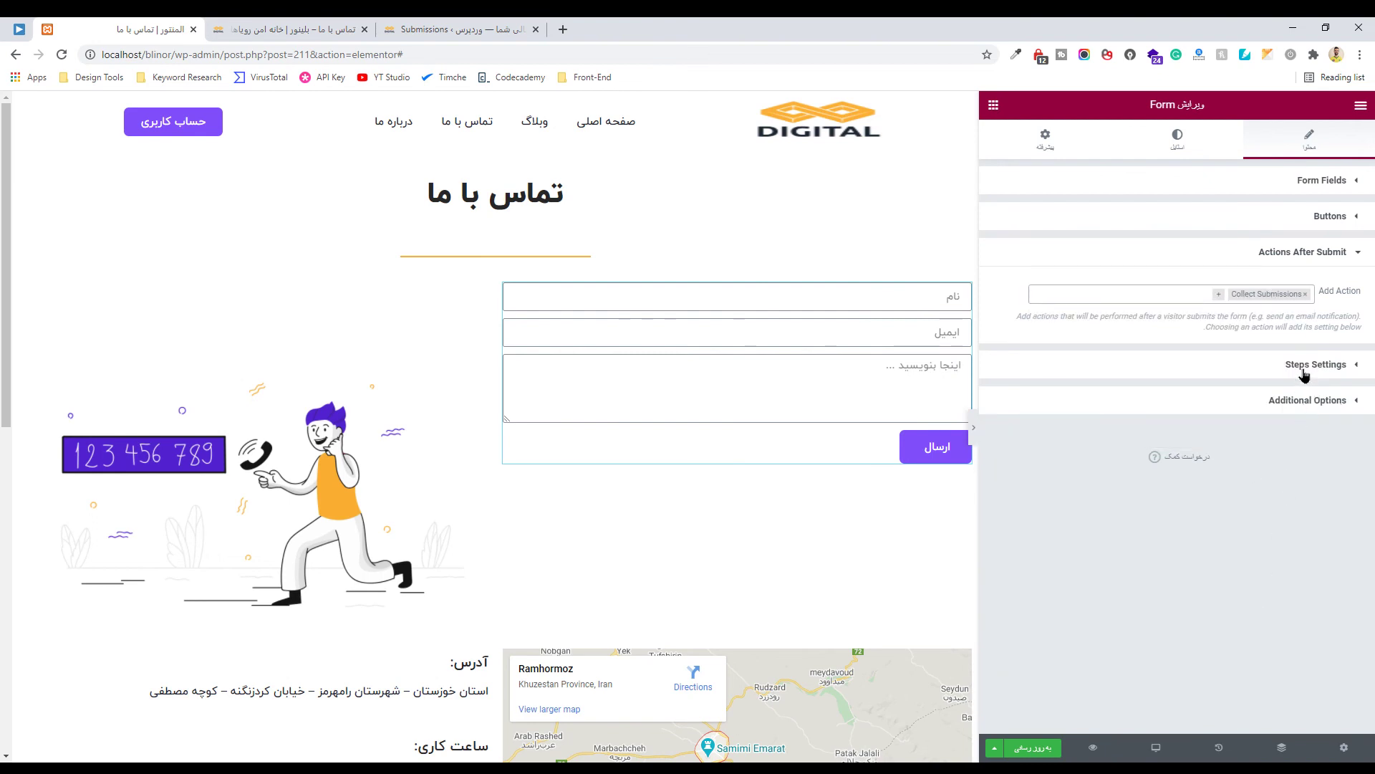
Enable custom messages in the form's additional options
{"action": "left_click", "coordinate": [1305, 409]}
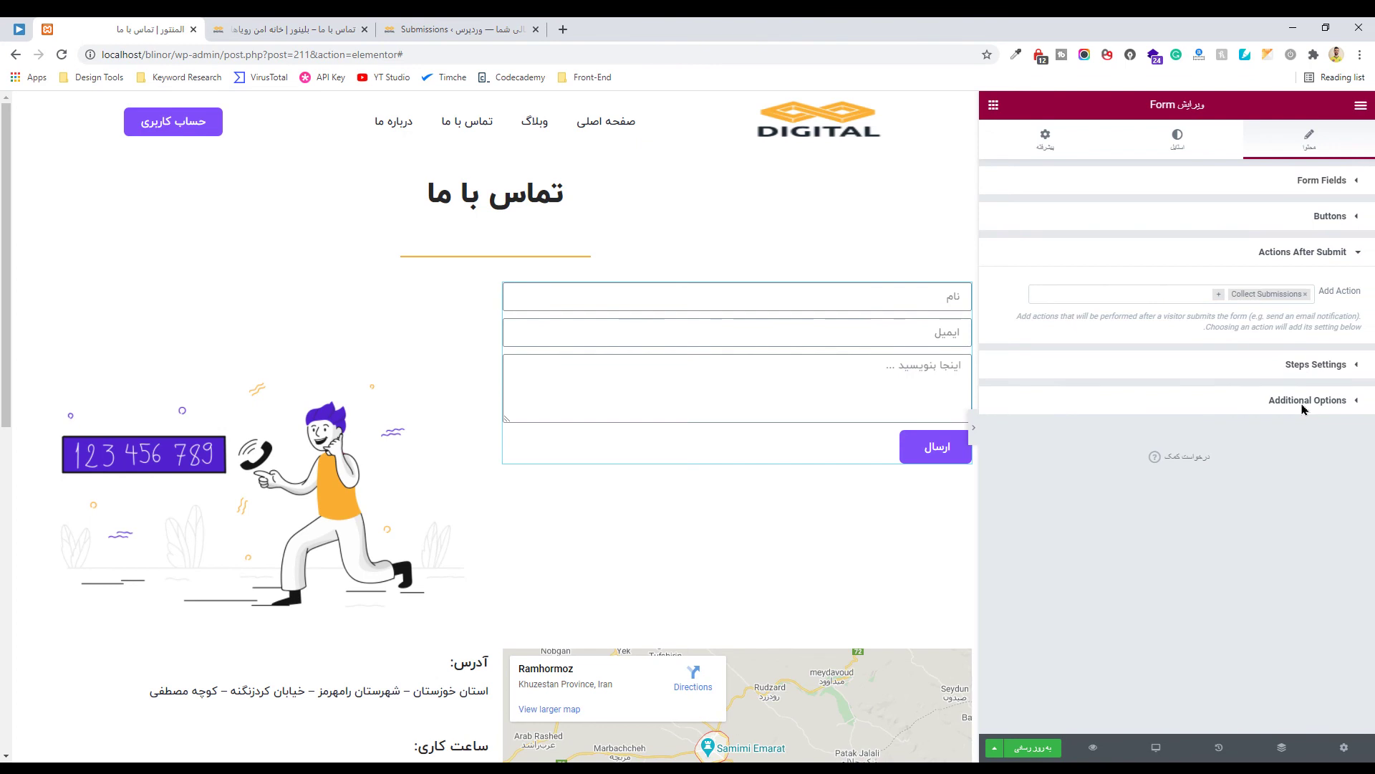
{"action": "left_click", "coordinate": [1027, 430]}
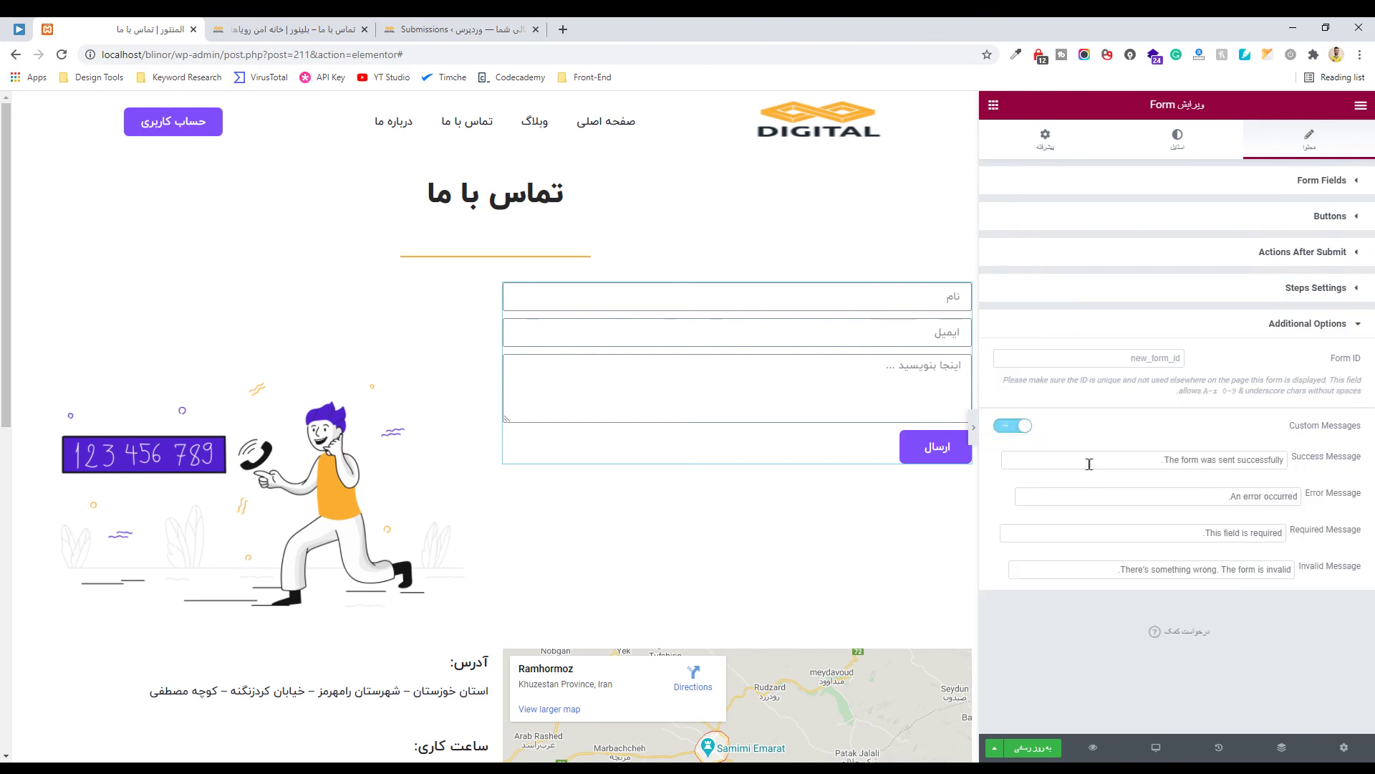
{"action": "left_click", "coordinate": [1314, 324]}
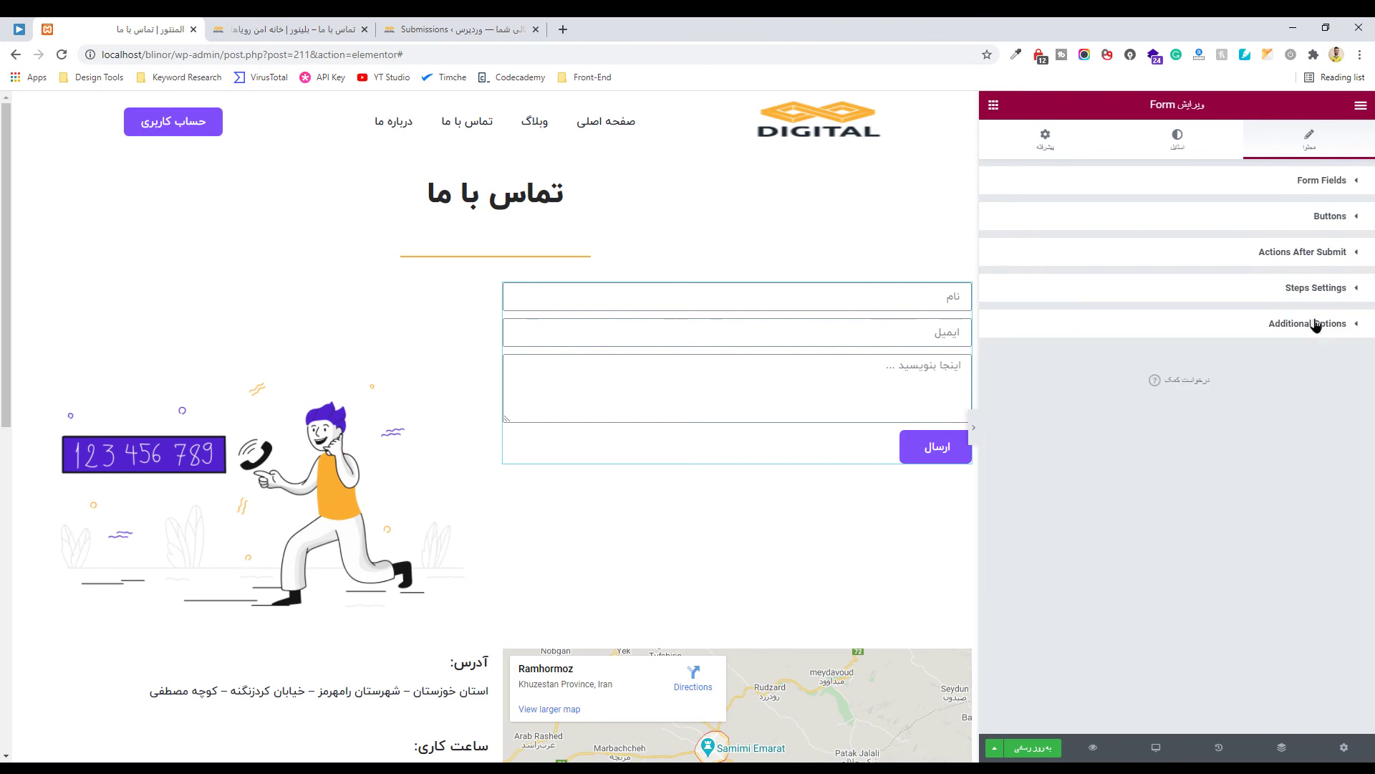
Set the background color of the form's Next & Submit button to the orange copied from the design
{"action": "left_click", "coordinate": [1321, 216]}
{"action": "left_click", "coordinate": [1175, 141]}
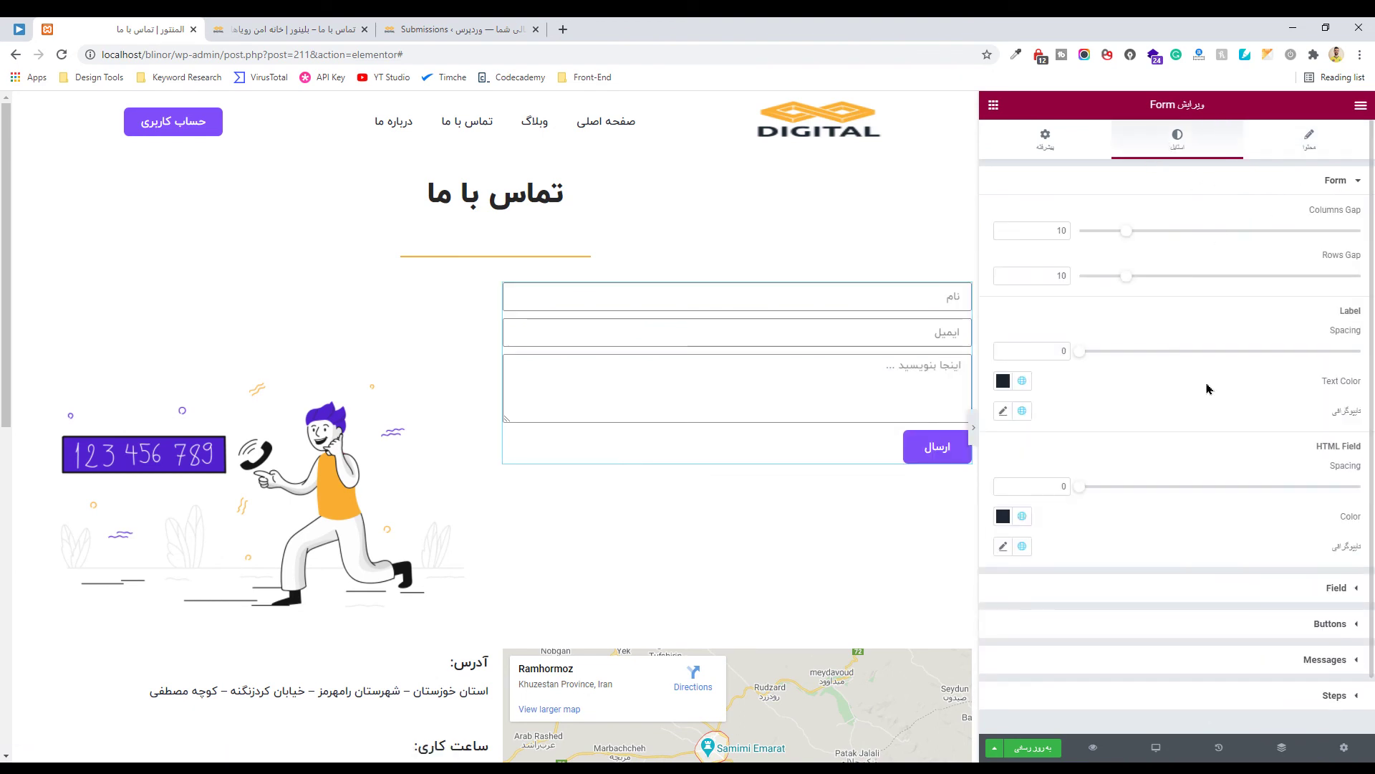
{"action": "left_click", "coordinate": [1308, 625]}
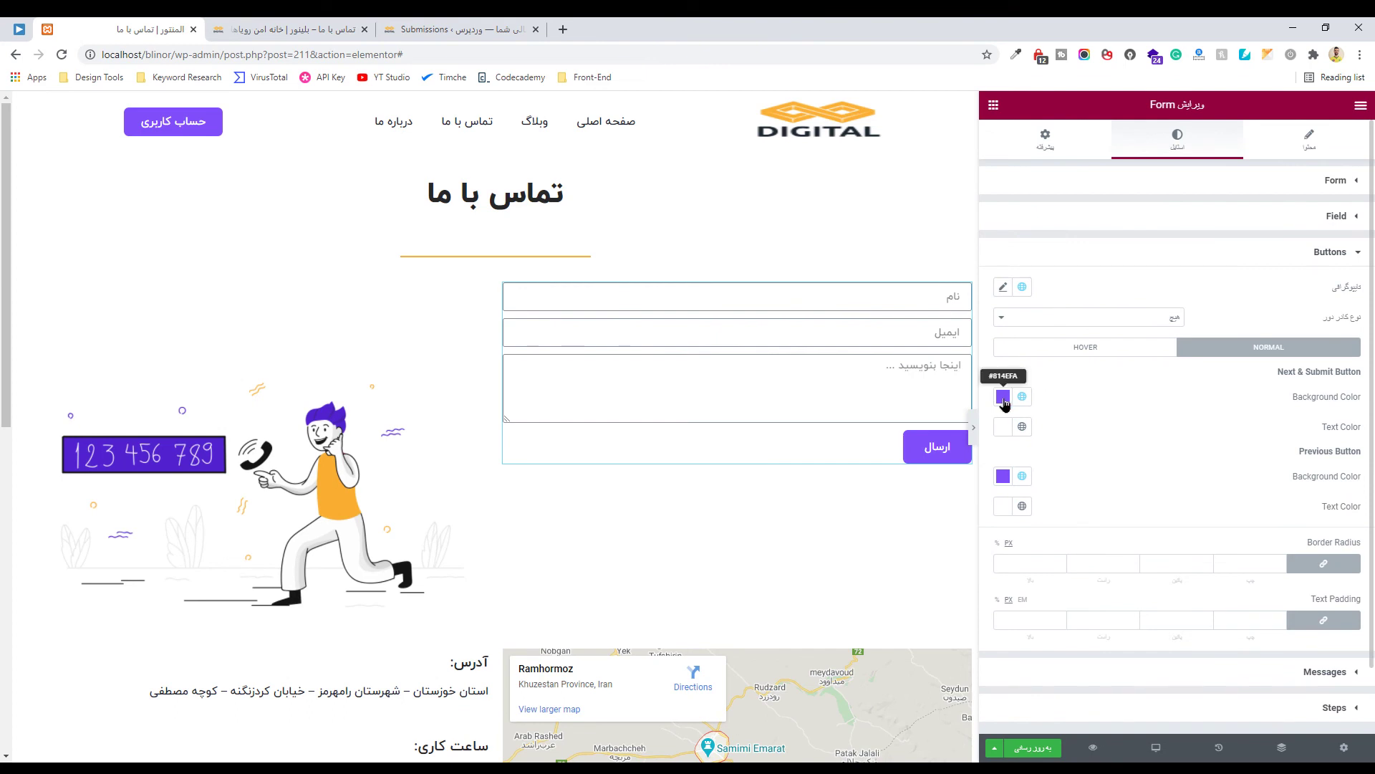
{"action": "left_click", "coordinate": [1003, 396]}
{"action": "key", "text": "ctrl+v"}
{"action": "left_click", "coordinate": [1075, 485]}
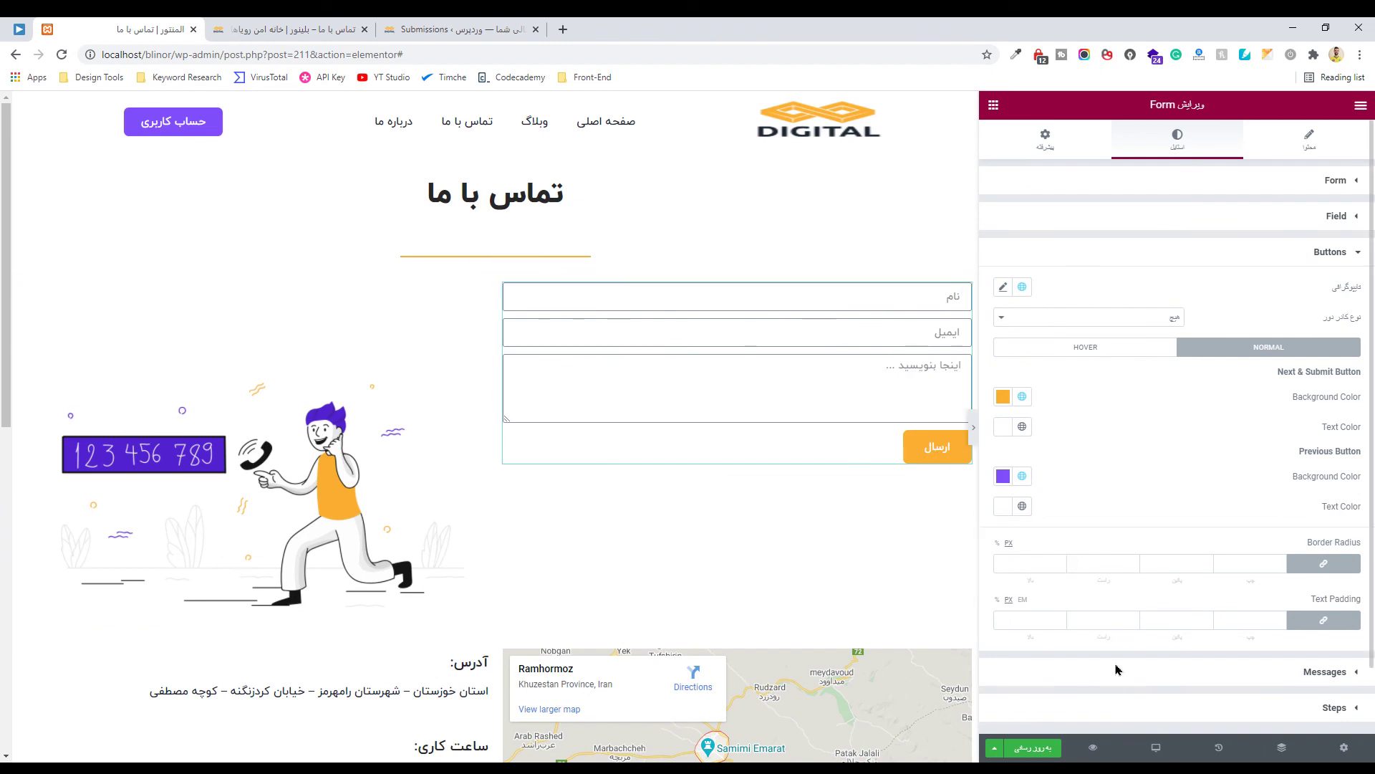
Update the contact page, close the Submissions tab and reload the page preview to check the form
{"action": "left_click", "coordinate": [1035, 747]}
{"action": "left_click", "coordinate": [286, 30]}
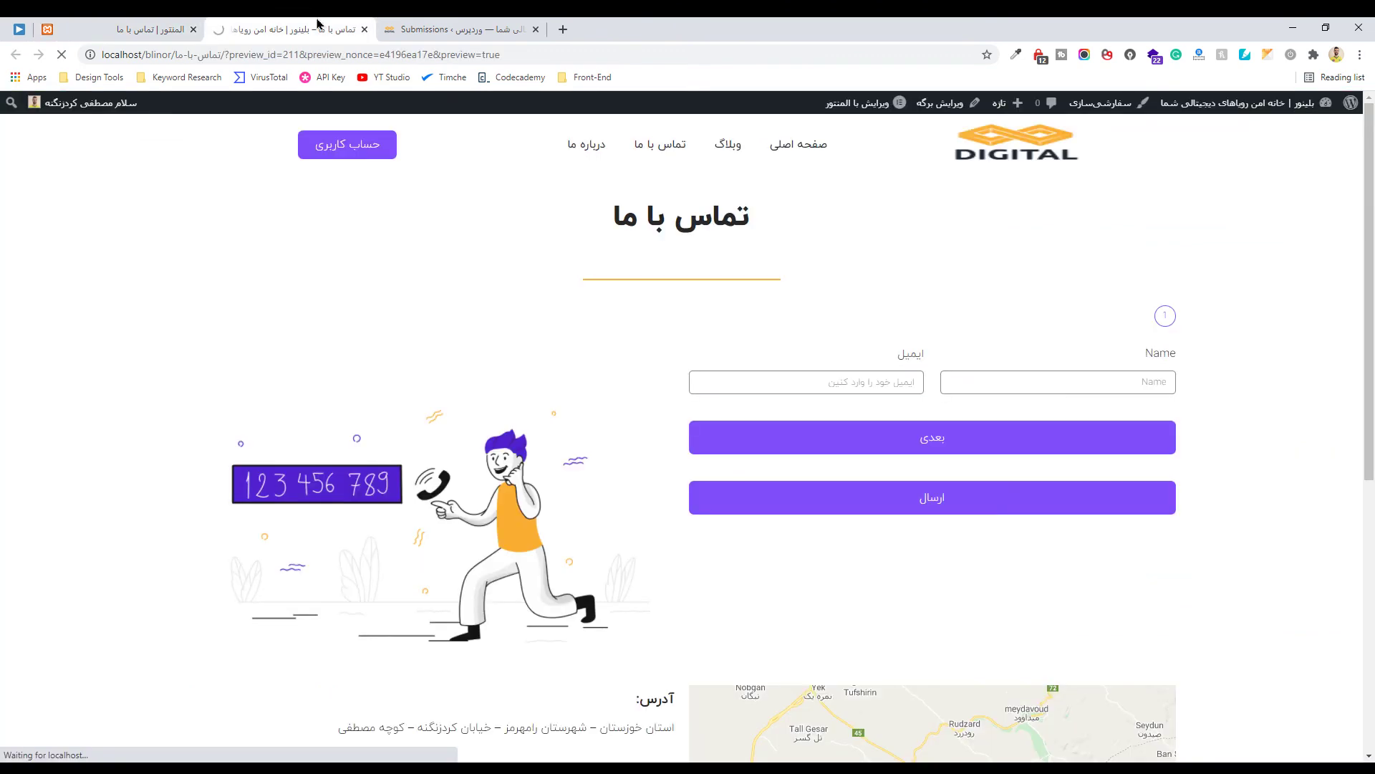
{"action": "left_click", "coordinate": [541, 30]}
{"action": "key", "text": "F5"}
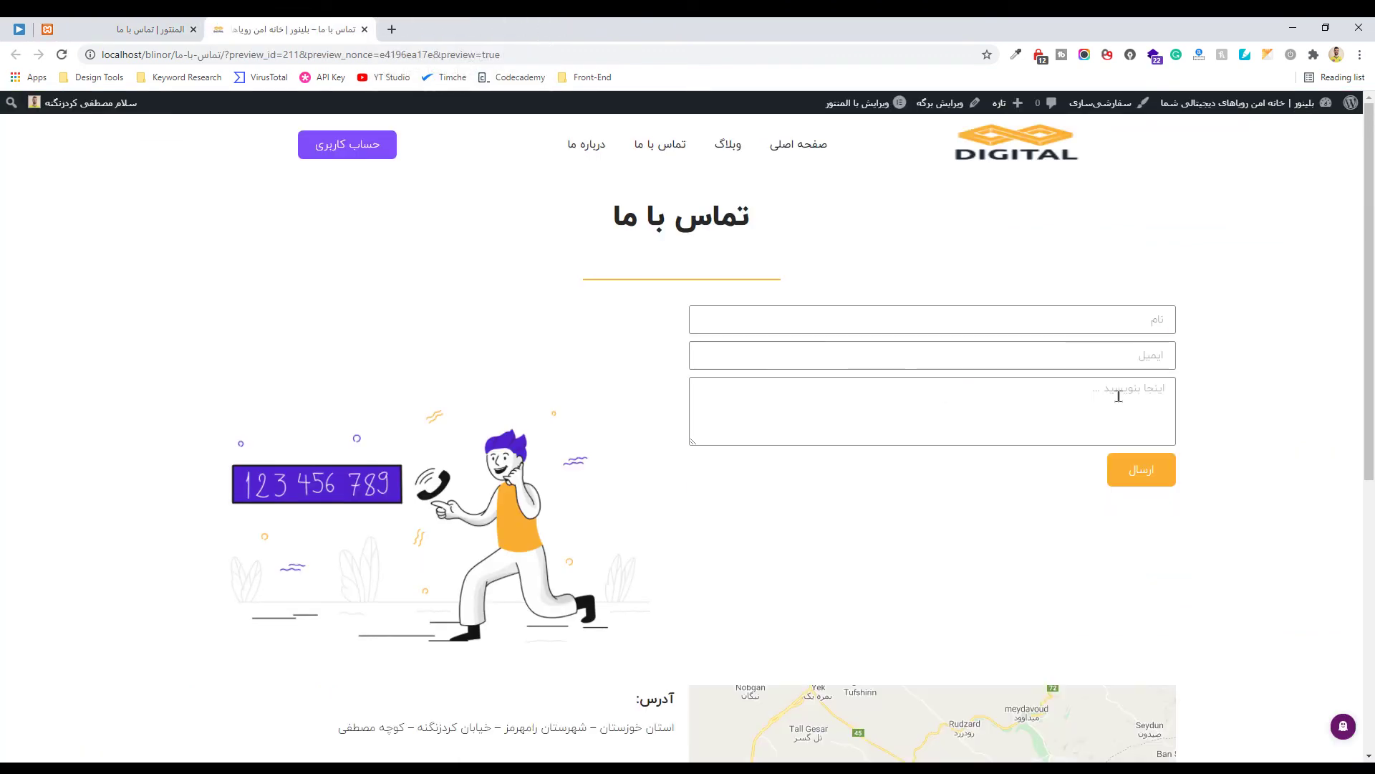
Switch to Adobe XD and copy the sentence below the contact form's title
{"action": "key", "text": "ctrl+Tab"}
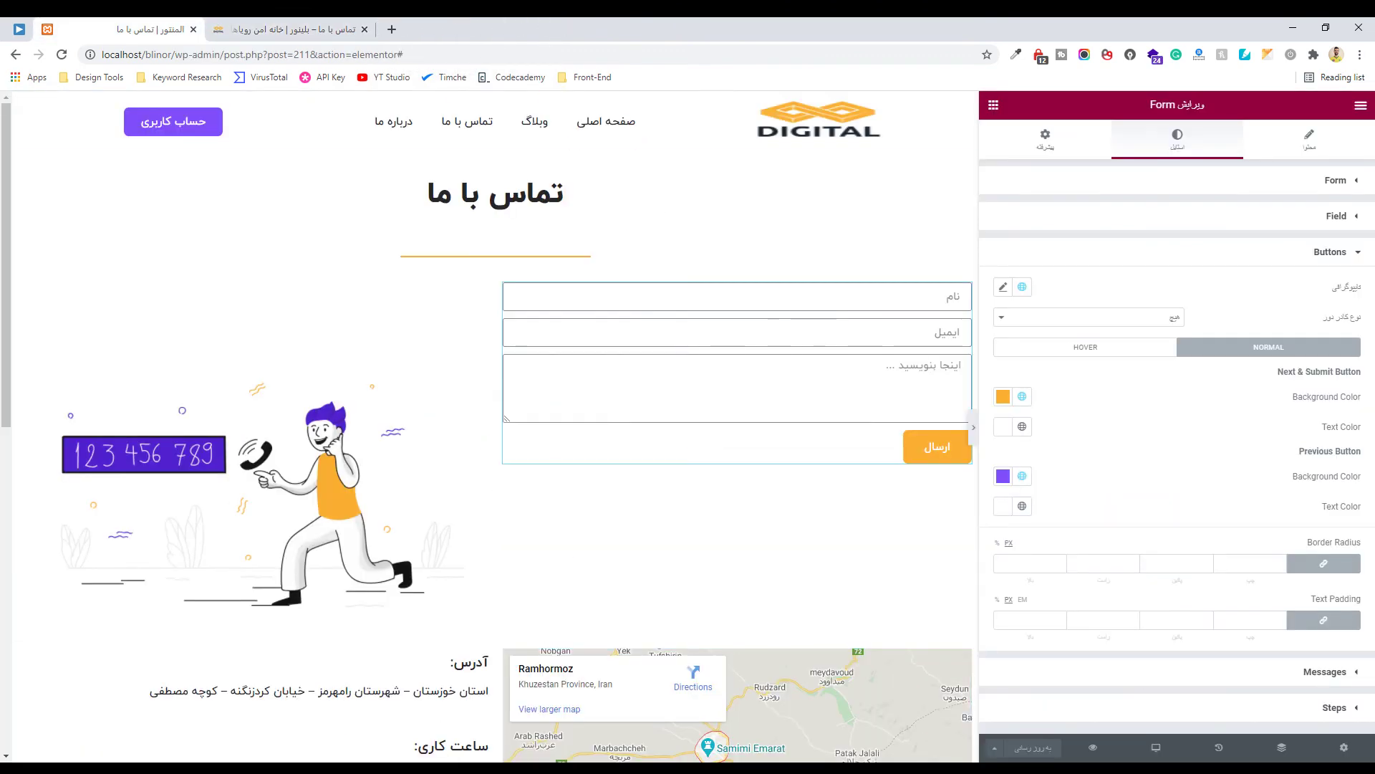
{"action": "key", "text": "alt+Tab"}
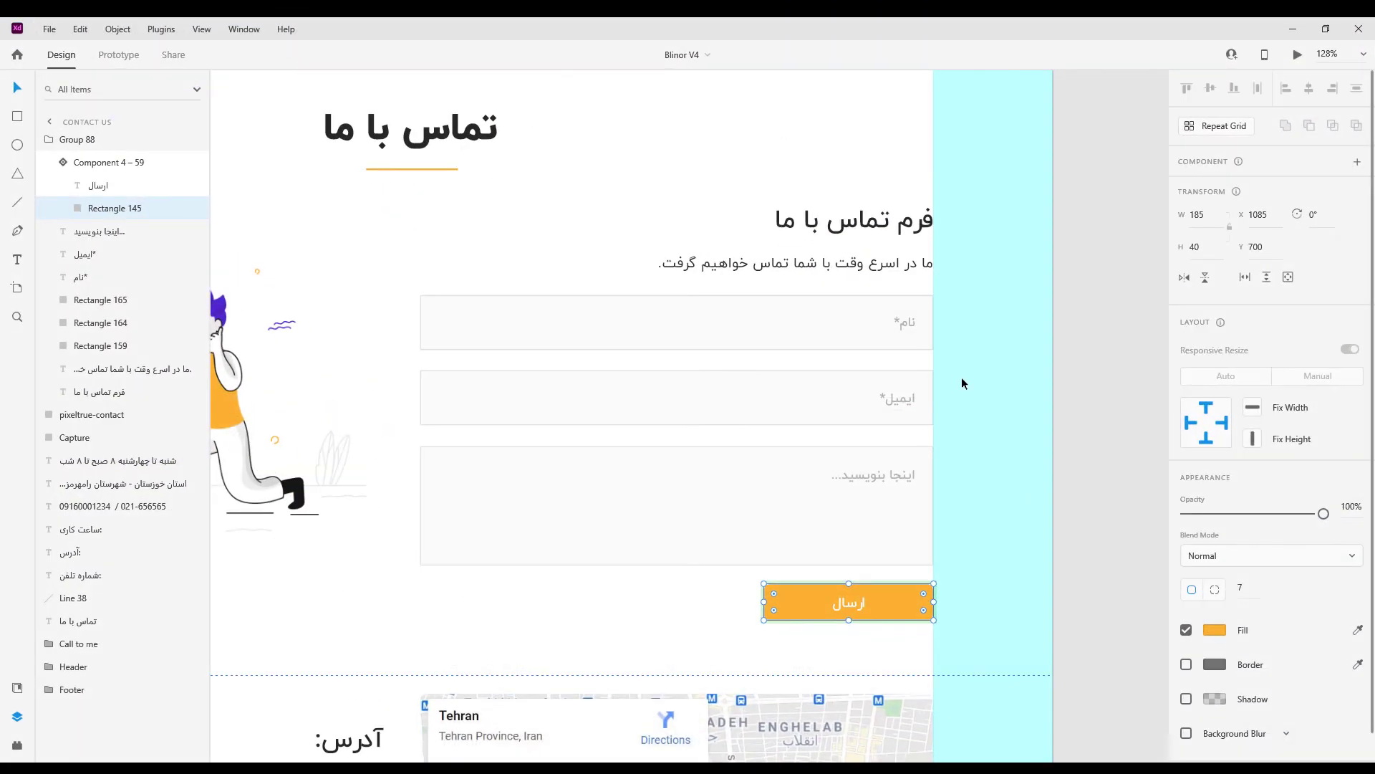
{"action": "left_click", "coordinate": [861, 263]}
{"action": "double_click", "coordinate": [862, 263]}
{"action": "key", "text": "ctrl+a"}
{"action": "key", "text": "ctrl+c"}
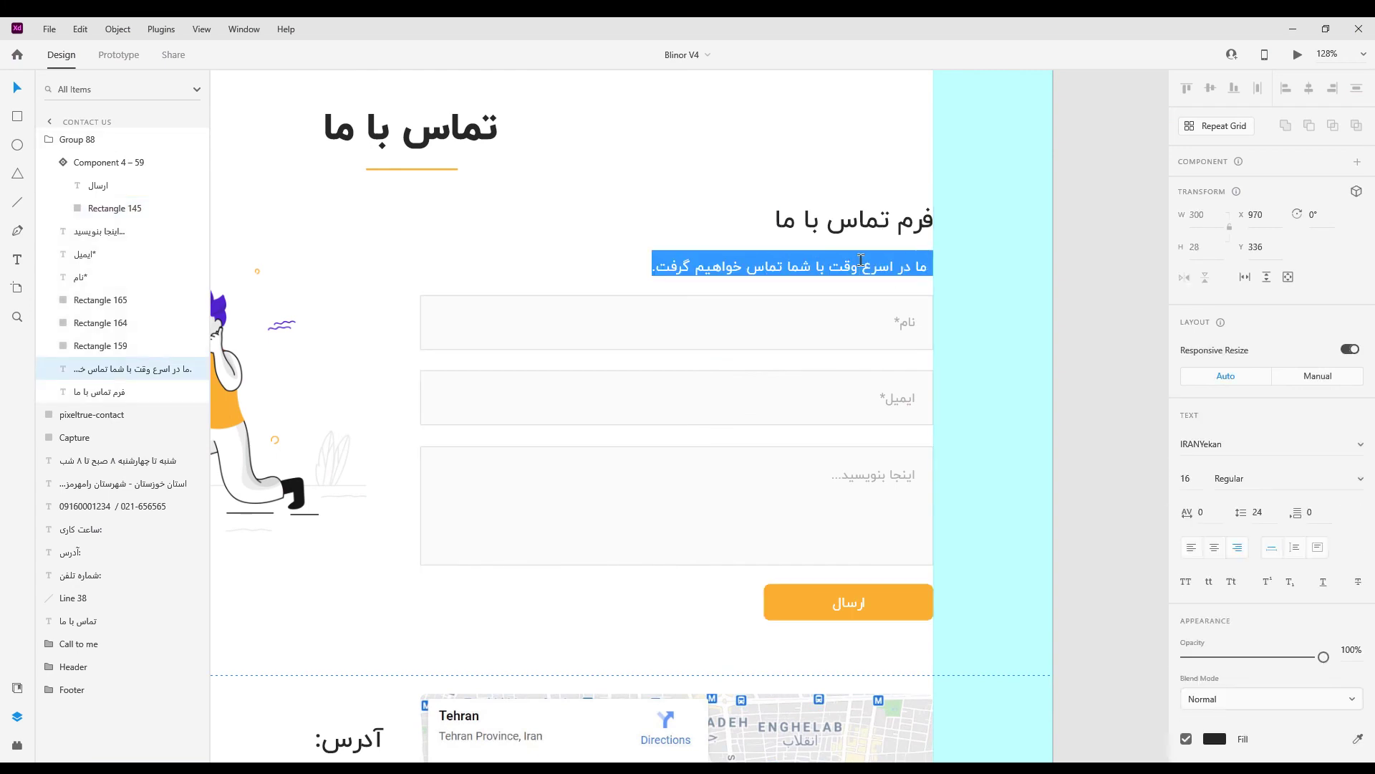
Return to Elementor and add a heading above the form with the text تماس با ما
{"action": "key", "text": "alt+Tab"}
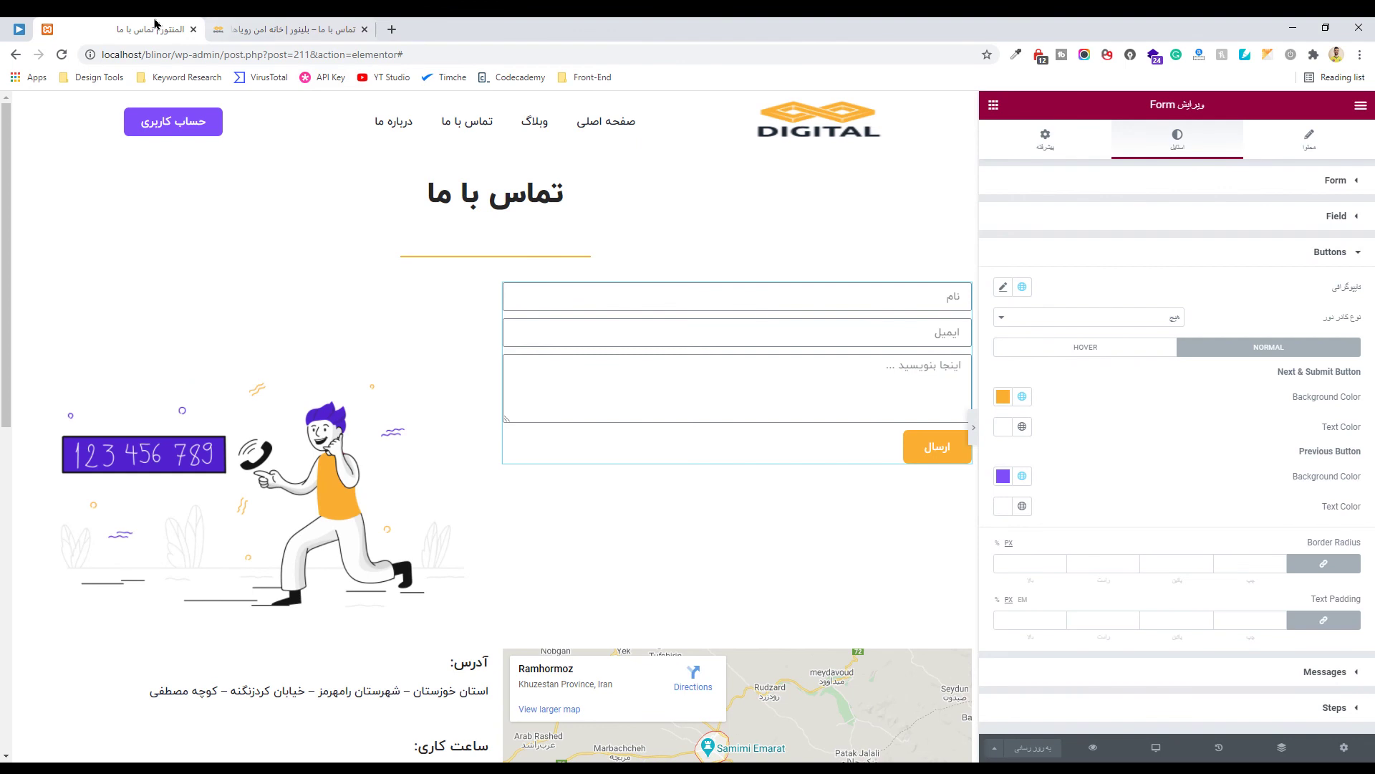
{"action": "left_click", "coordinate": [993, 105]}
{"action": "left_click_drag", "start_coordinate": [1080, 240], "coordinate": [900, 290]}
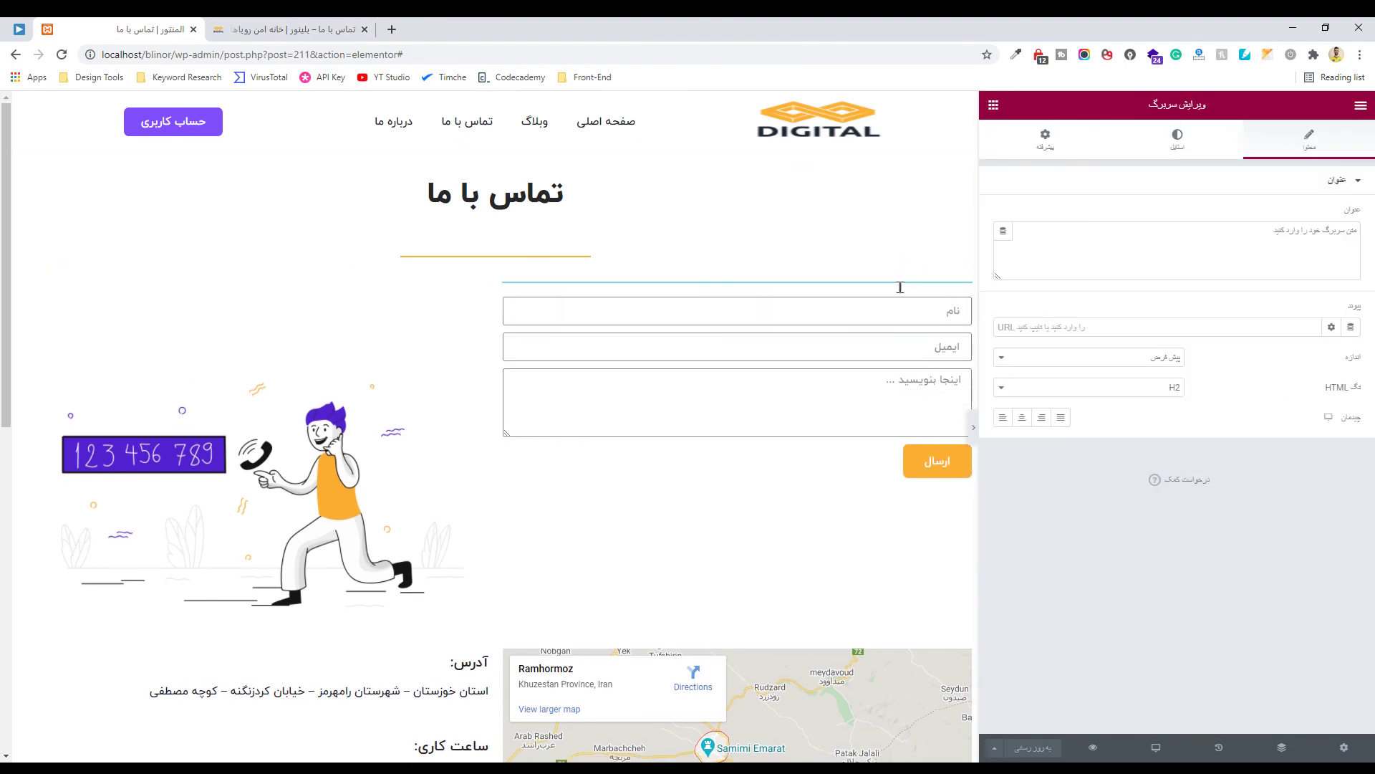
{"action": "key", "text": "alt+Tab"}
{"action": "key", "text": "alt+Tab"}
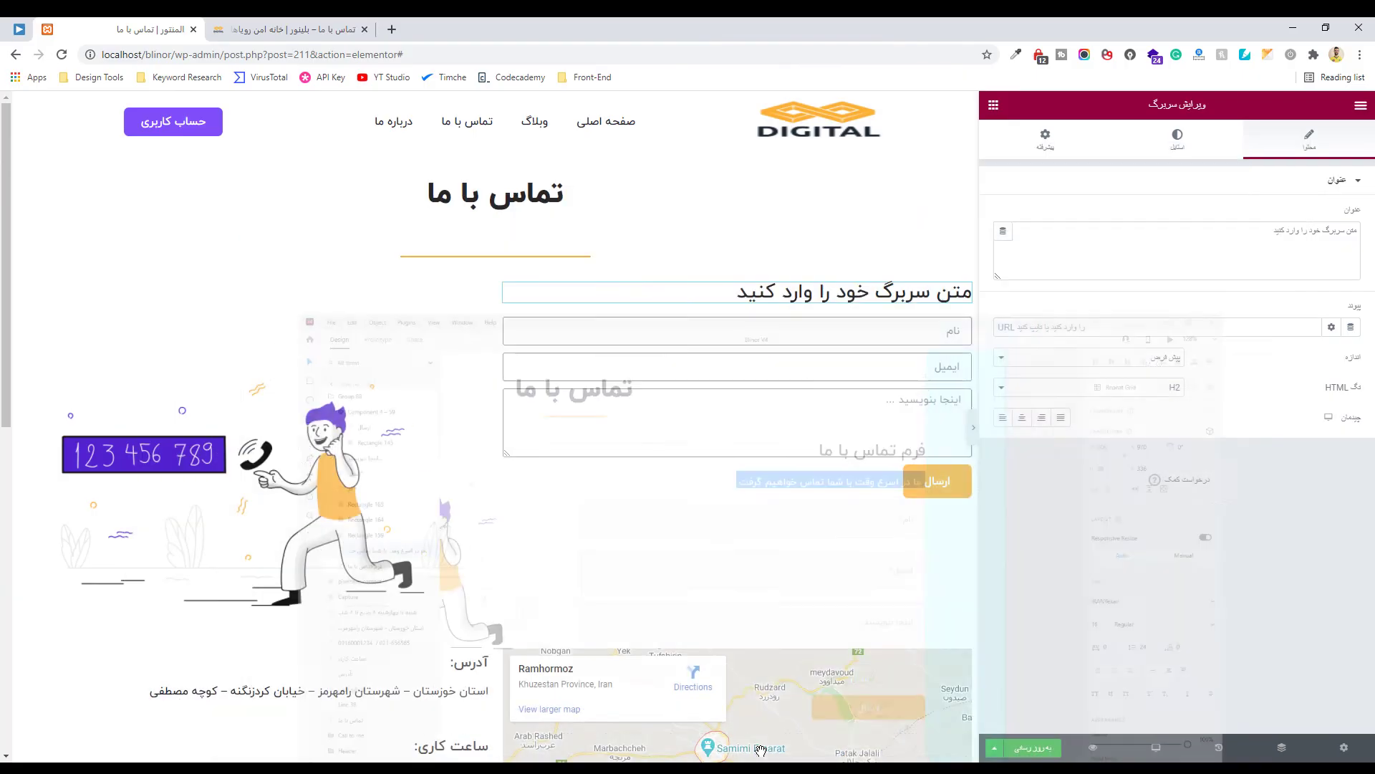
{"action": "left_click_drag", "start_coordinate": [1262, 228], "coordinate": [1373, 233]}
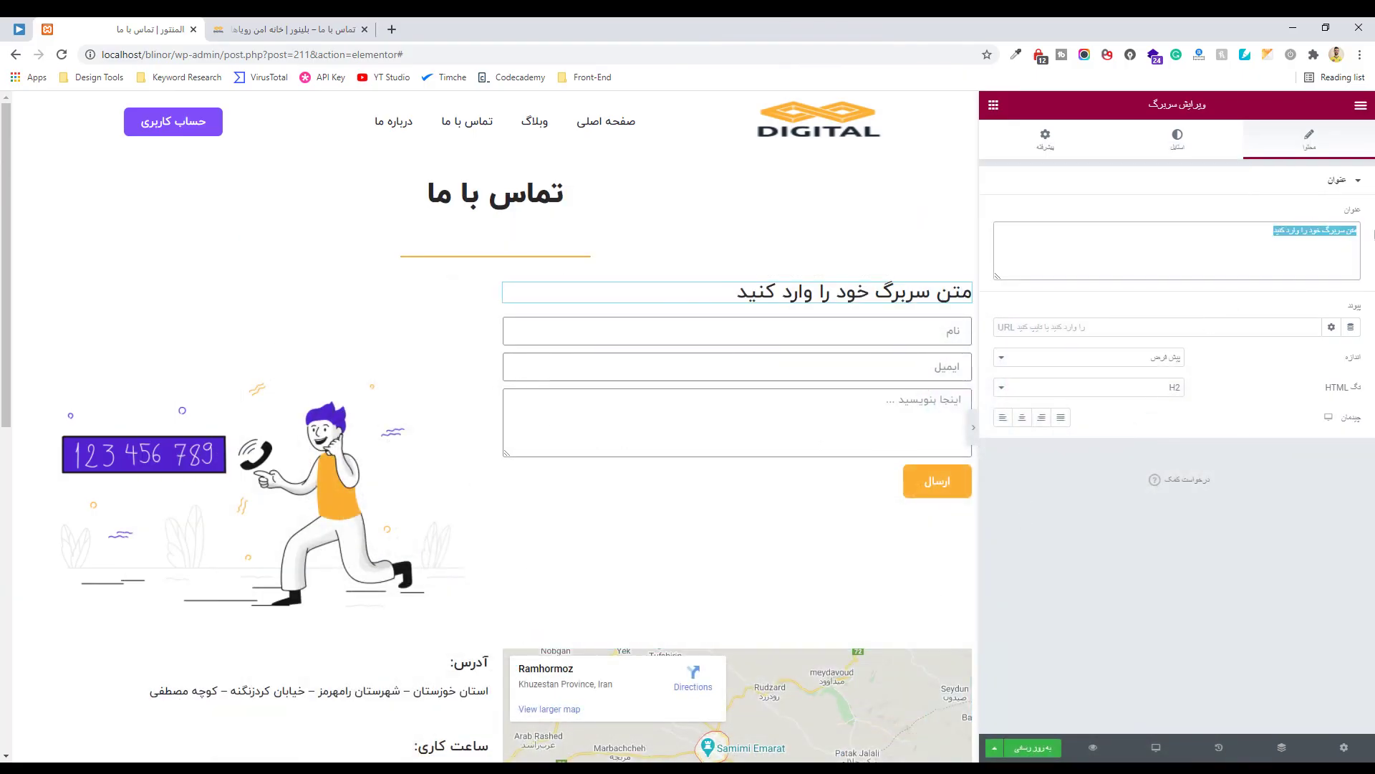
{"action": "type", "text": "تماس با ما"}
Add a text editor widget between the heading and the form, containing the copied sentence ما در اسرع وقت با شما تماس خواهیم گرفت
{"action": "left_click", "coordinate": [993, 104]}
{"action": "left_click_drag", "start_coordinate": [1080, 308], "coordinate": [926, 298]}
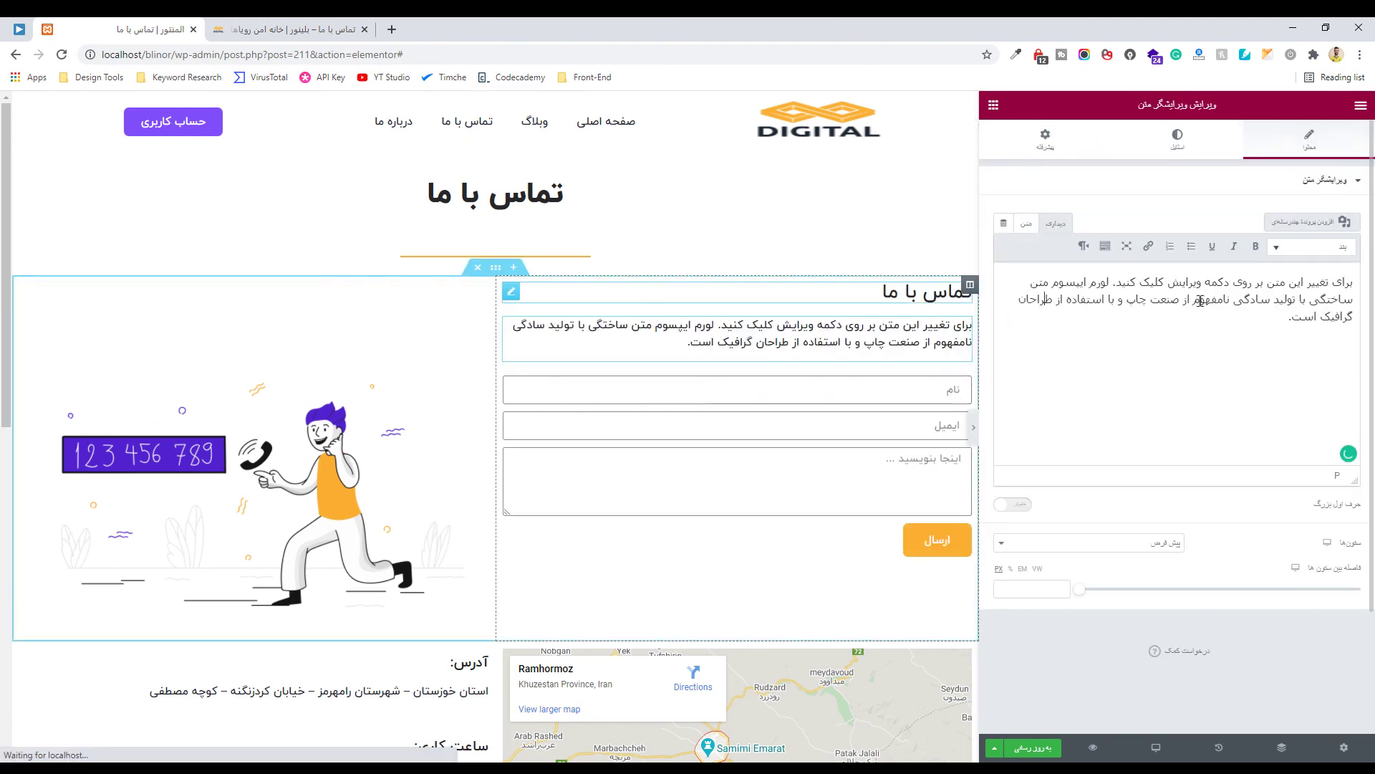
{"action": "key", "text": "ctrl+a"}
{"action": "key", "text": "ctrl+v"}
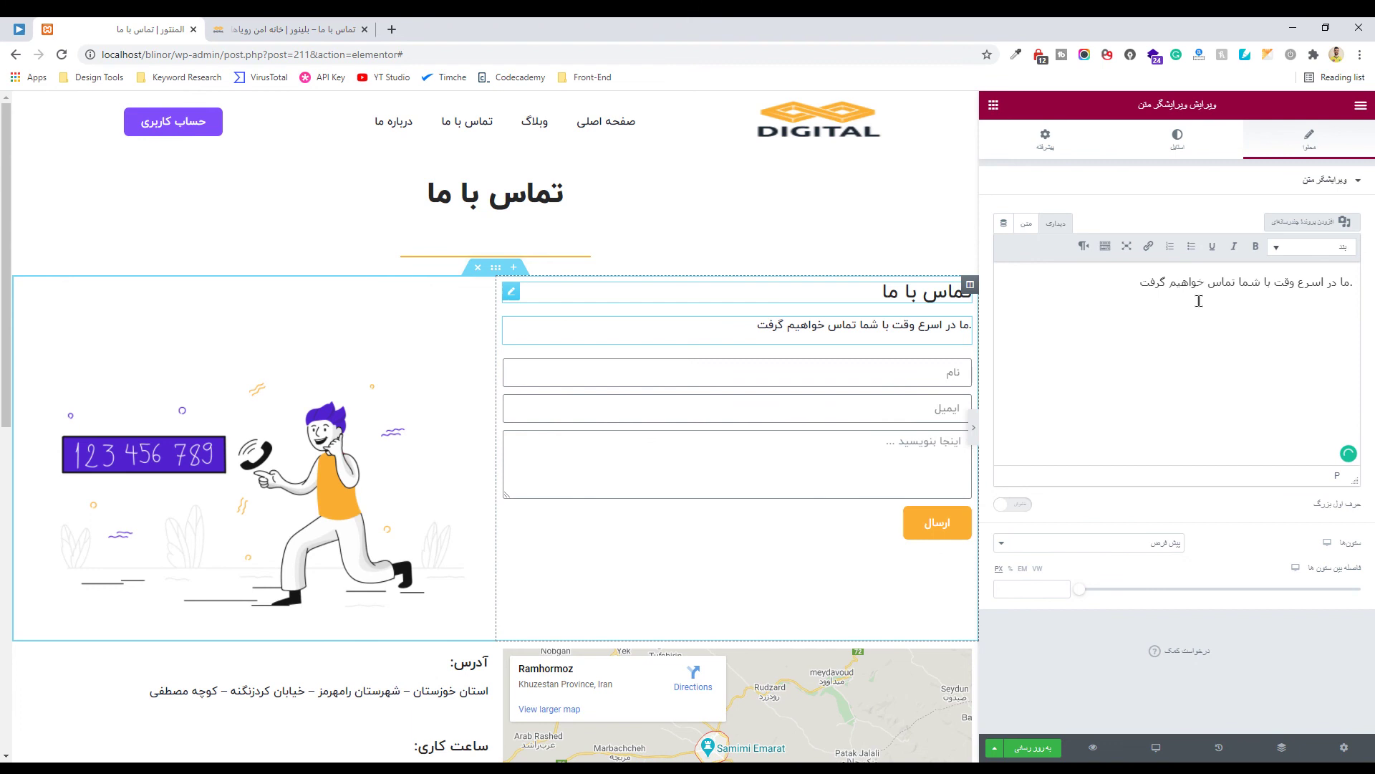
Save the contact page and check the new heading and text in the page preview
{"action": "left_click", "coordinate": [1183, 147]}
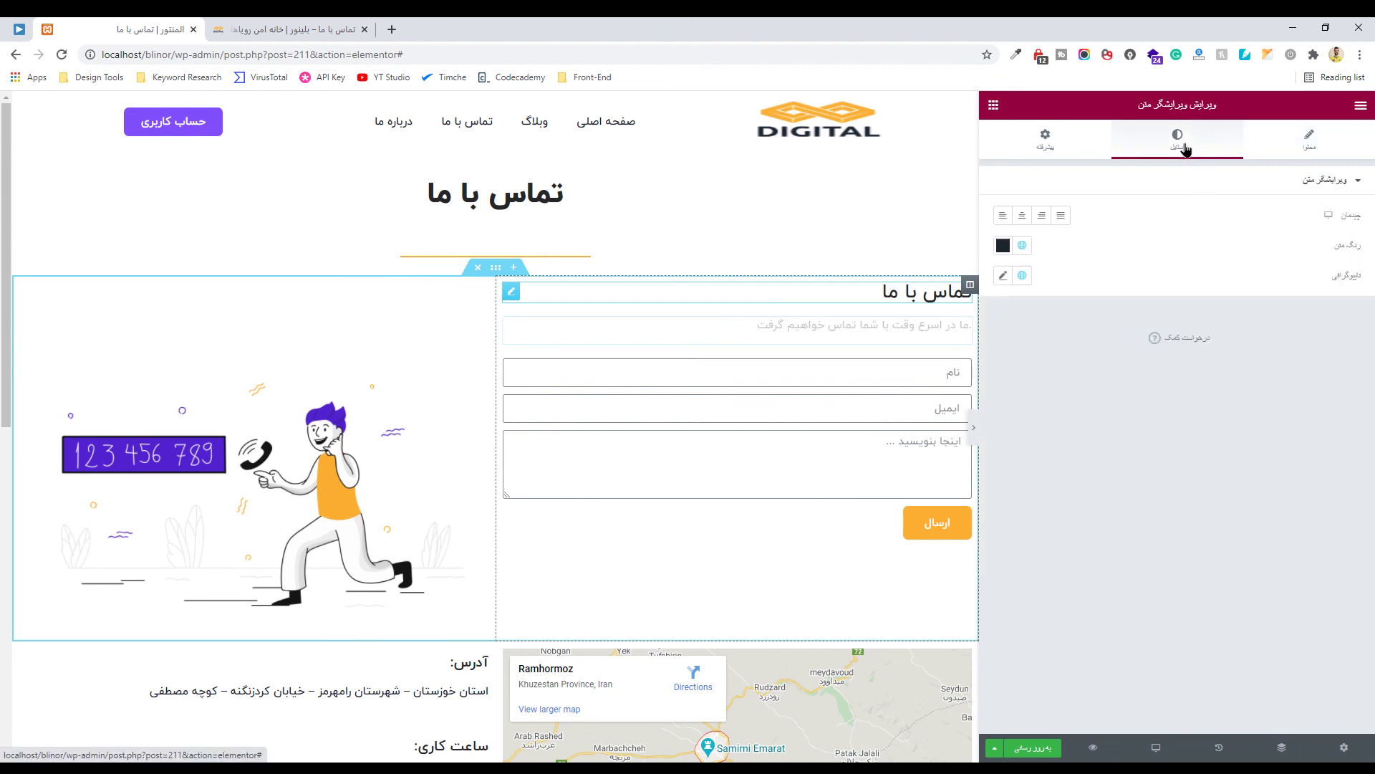
{"action": "key", "text": "ctrl+s"}
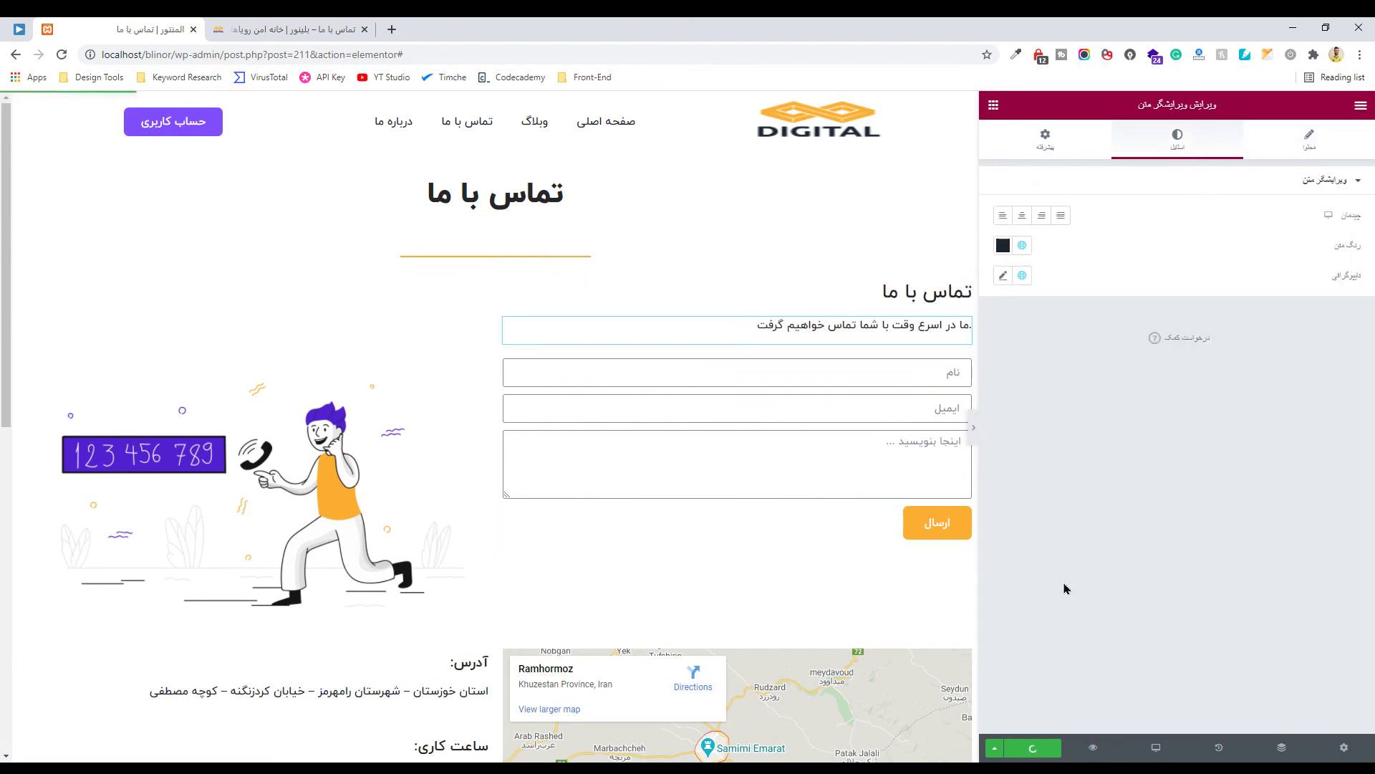
{"action": "left_click", "coordinate": [286, 29]}
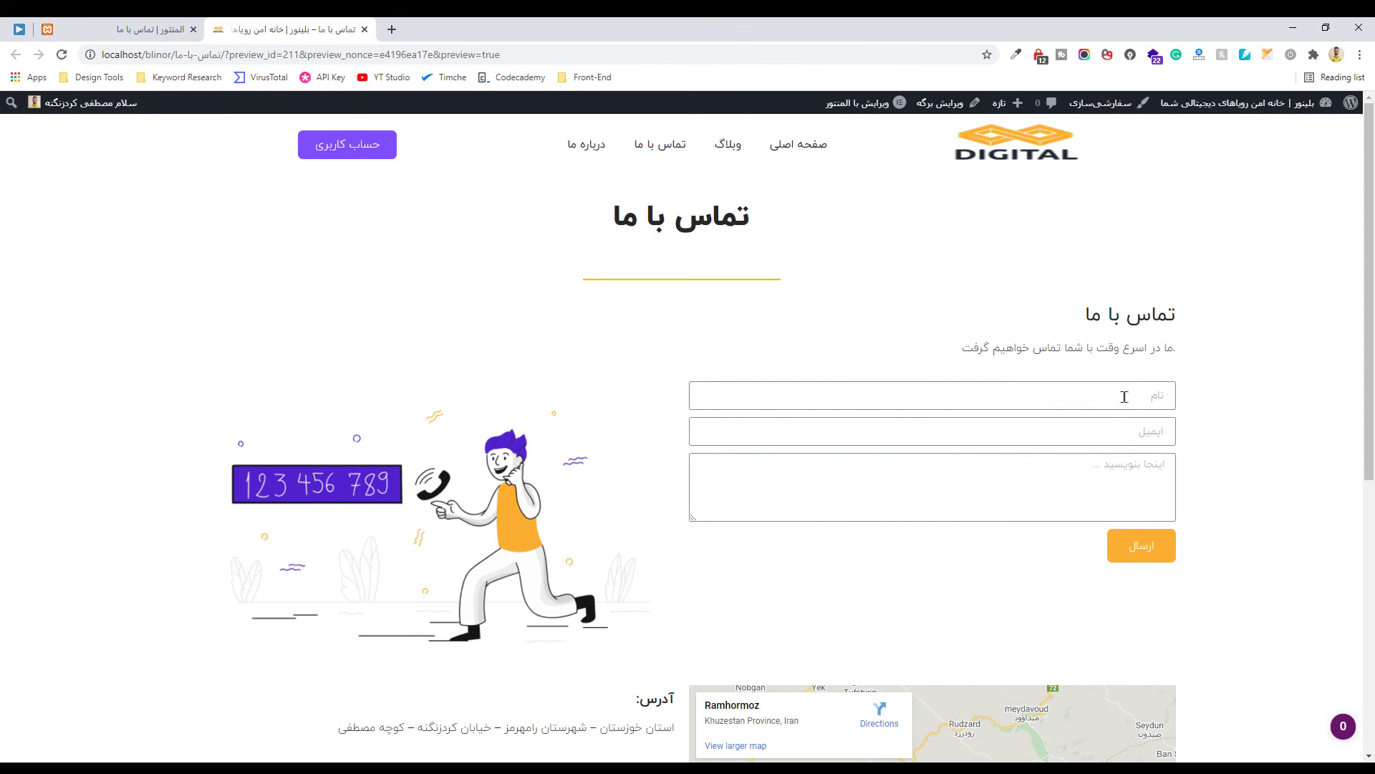
Fill in the previewed form with the saved name and e-mail and the message سلام دنیا, and submit it
{"action": "left_click", "coordinate": [1124, 396]}
{"action": "left_click", "coordinate": [1096, 426]}
{"action": "left_click", "coordinate": [1103, 434]}
{"action": "left_click", "coordinate": [1111, 461]}
{"action": "left_click", "coordinate": [1099, 488]}
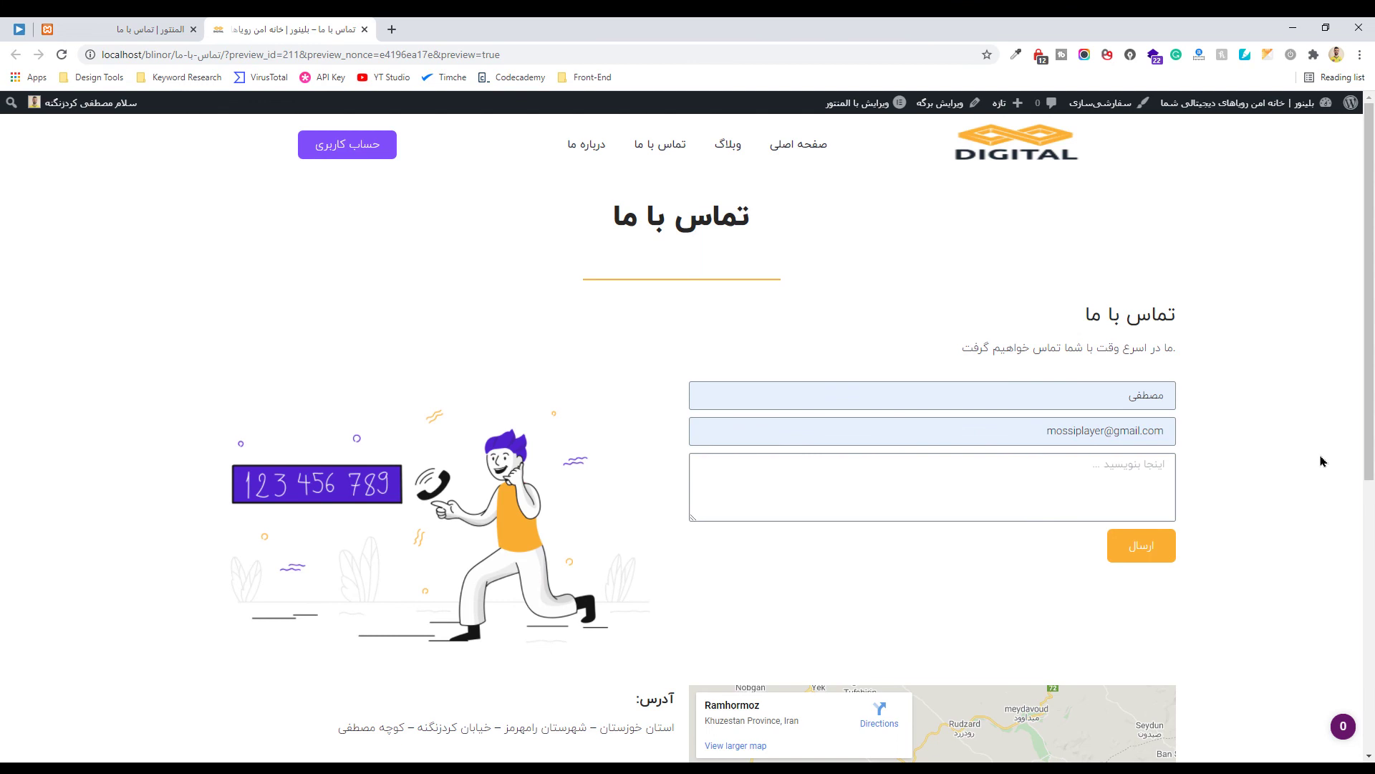
{"action": "type", "text": "سلام دنیا"}
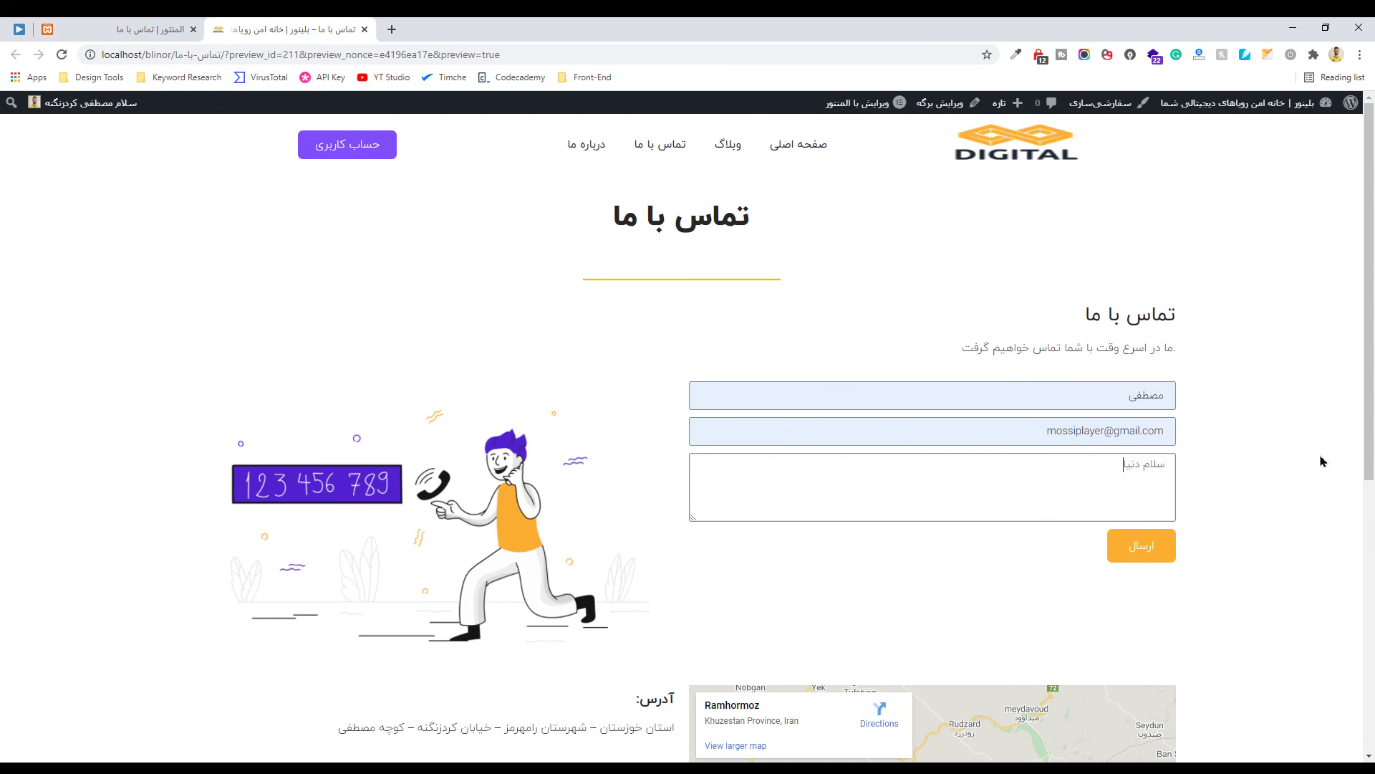
{"action": "left_click", "coordinate": [1132, 556]}
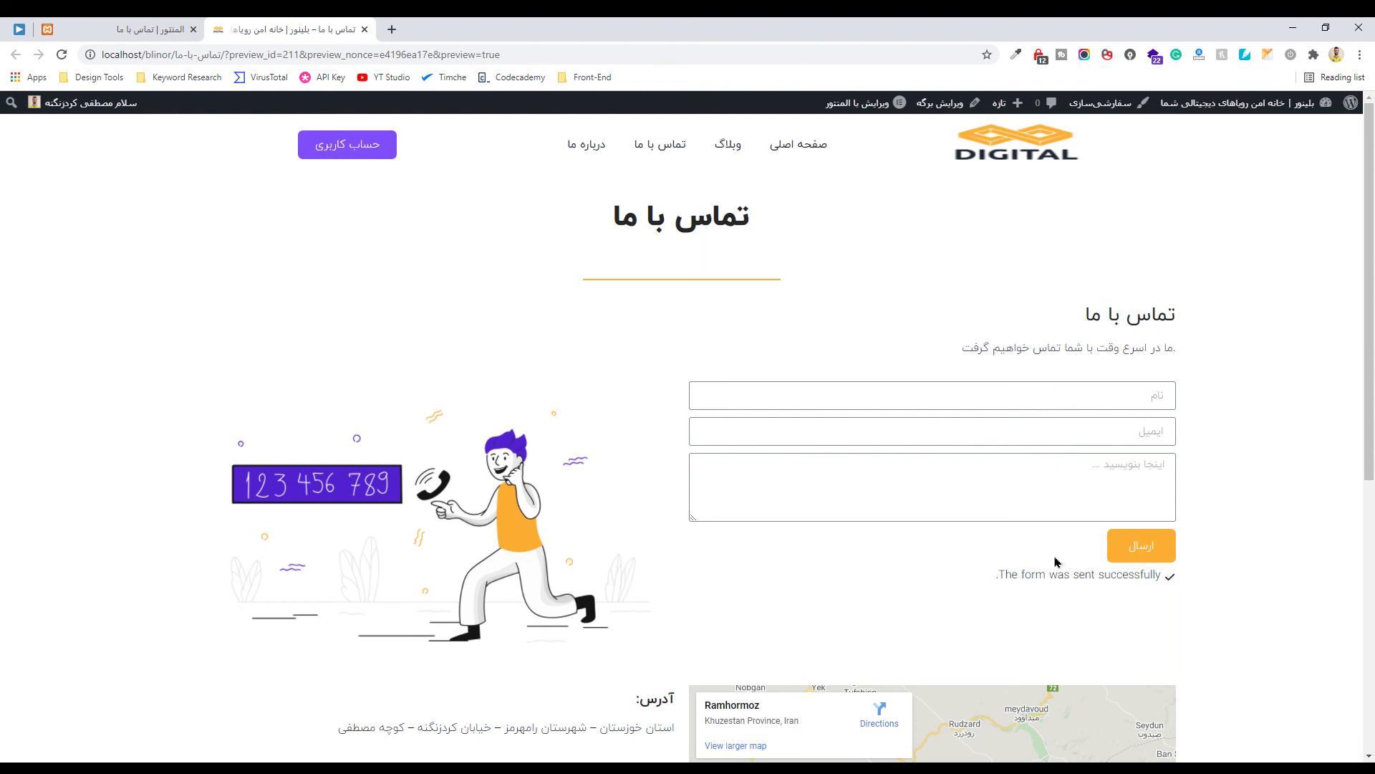
Open Elementor's Submissions in the WordPress dashboard in a new tab and view the newest contact form entry
{"action": "left_click", "coordinate": [107, 29]}
{"action": "left_click", "coordinate": [211, 26]}
{"action": "mouse_move", "coordinate": [1261, 102]}
{"action": "middle_click", "coordinate": [1282, 132]}
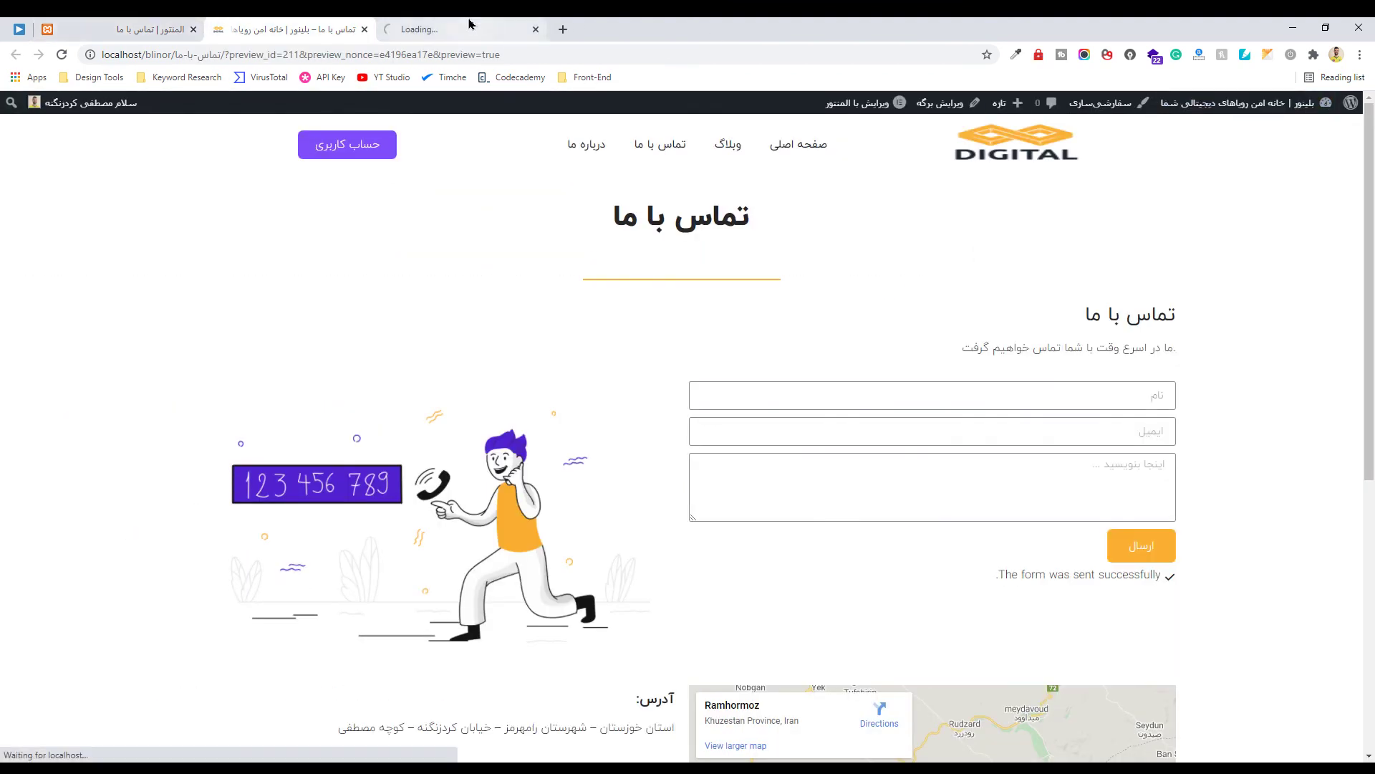
{"action": "left_click", "coordinate": [469, 25]}
{"action": "mouse_move", "coordinate": [1329, 327]}
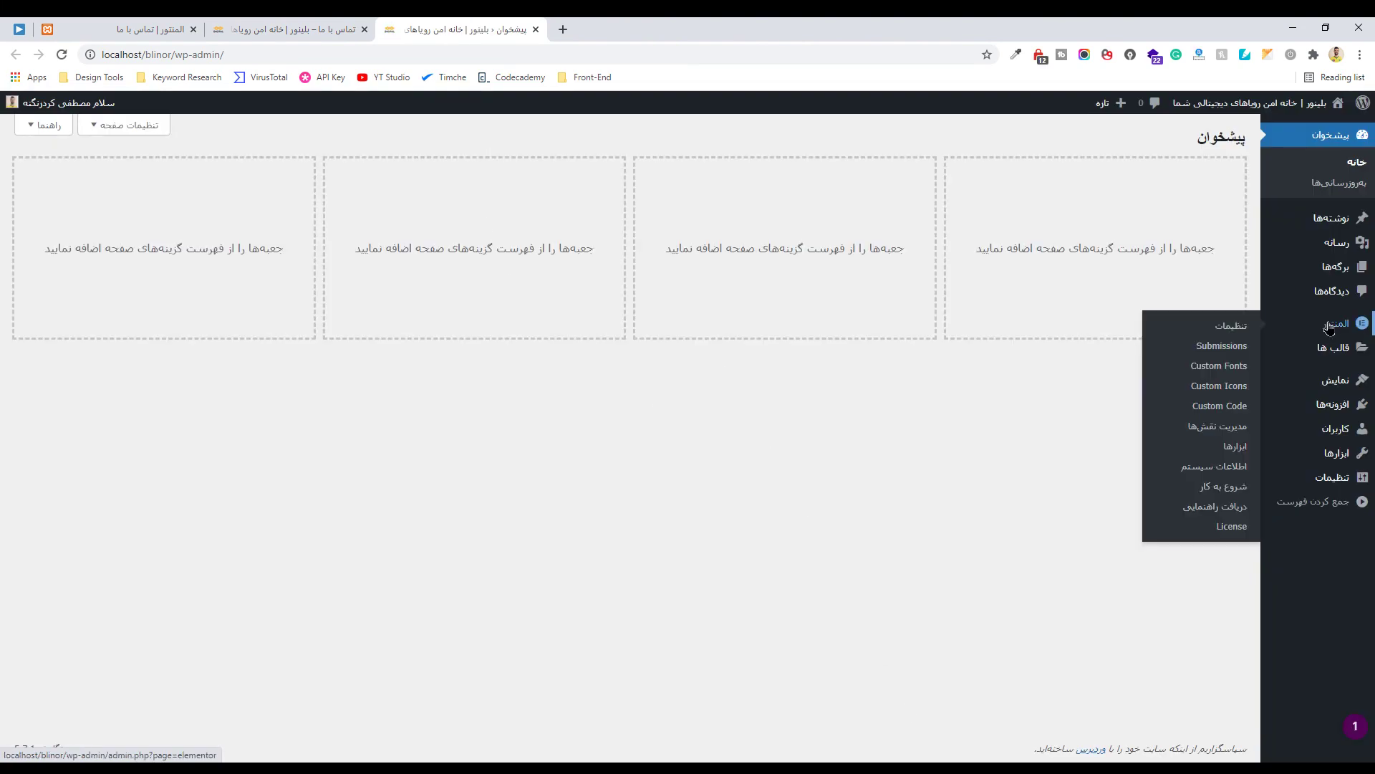
{"action": "left_click", "coordinate": [1228, 347]}
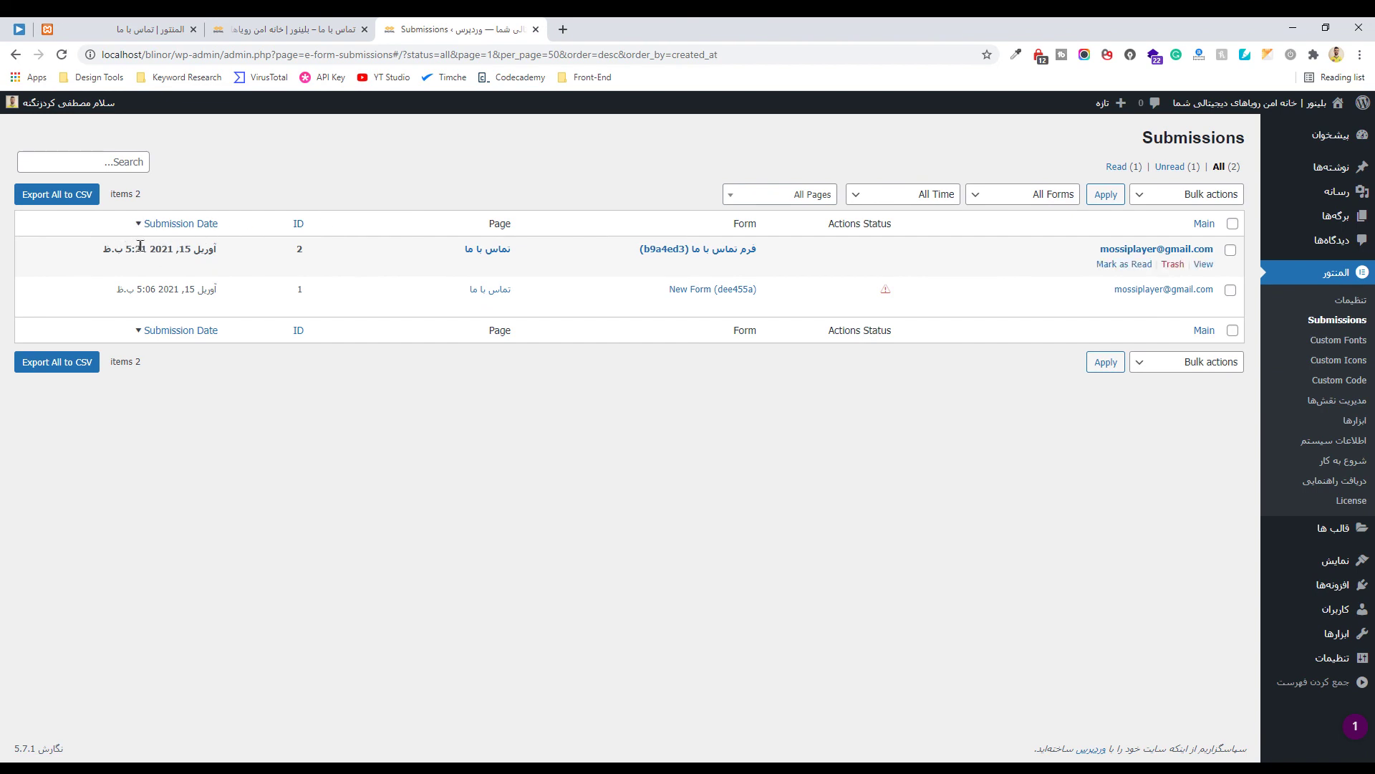
{"action": "left_click", "coordinate": [1203, 265]}
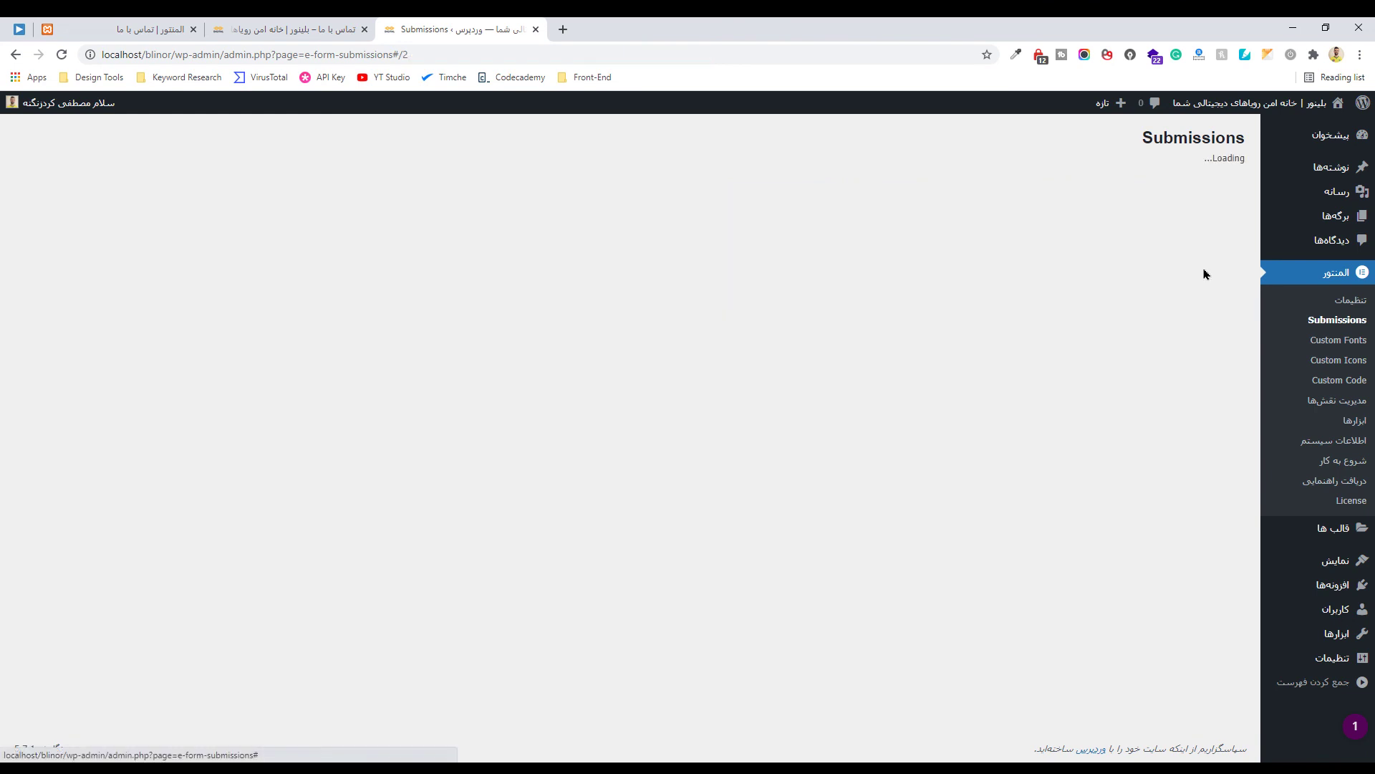